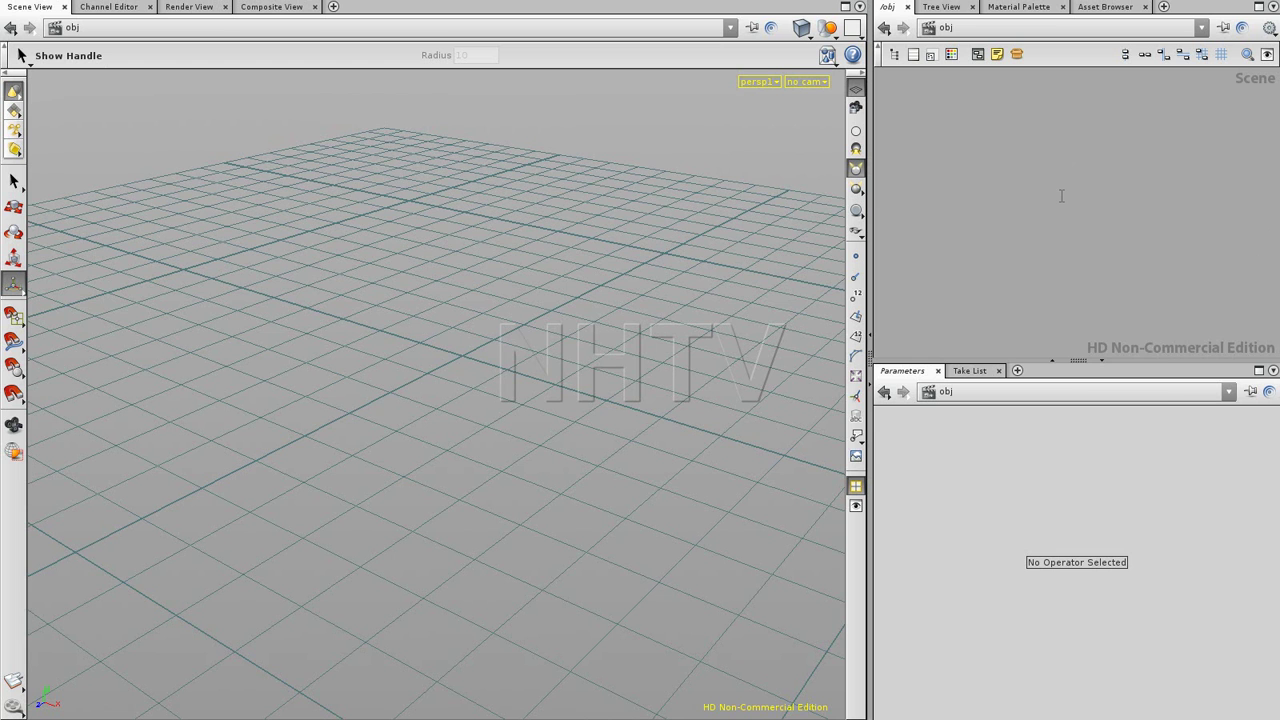
# Step: Add a Sphere object to the scene network and enter its geometry network
pyautogui.press('Tab')
pyautogui.write('Sphere')
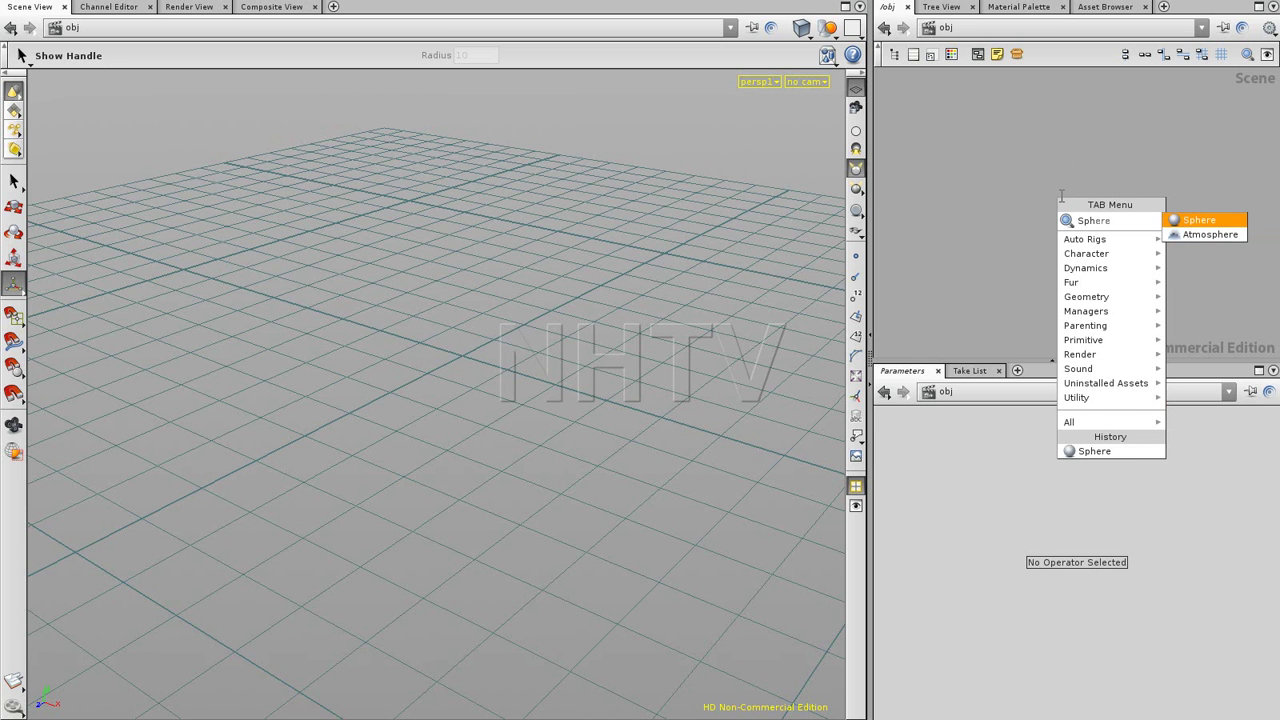
pyautogui.click(1195, 220)
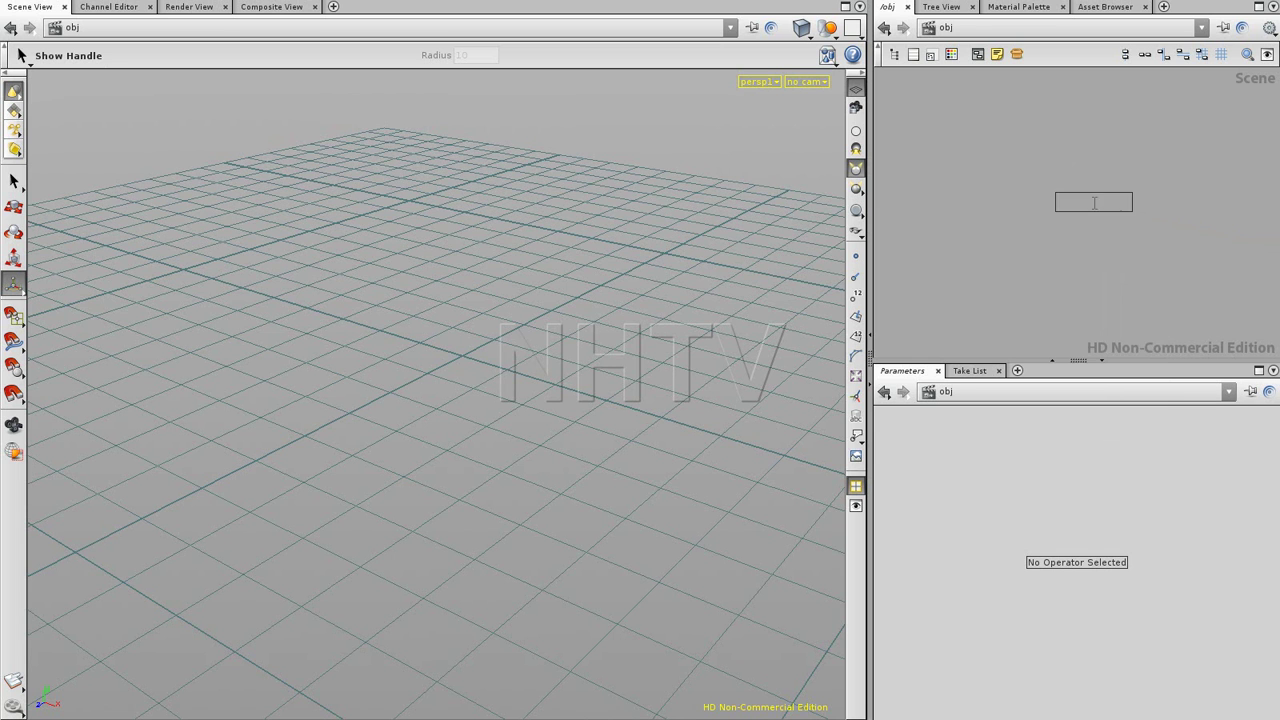
pyautogui.click(1092, 204)
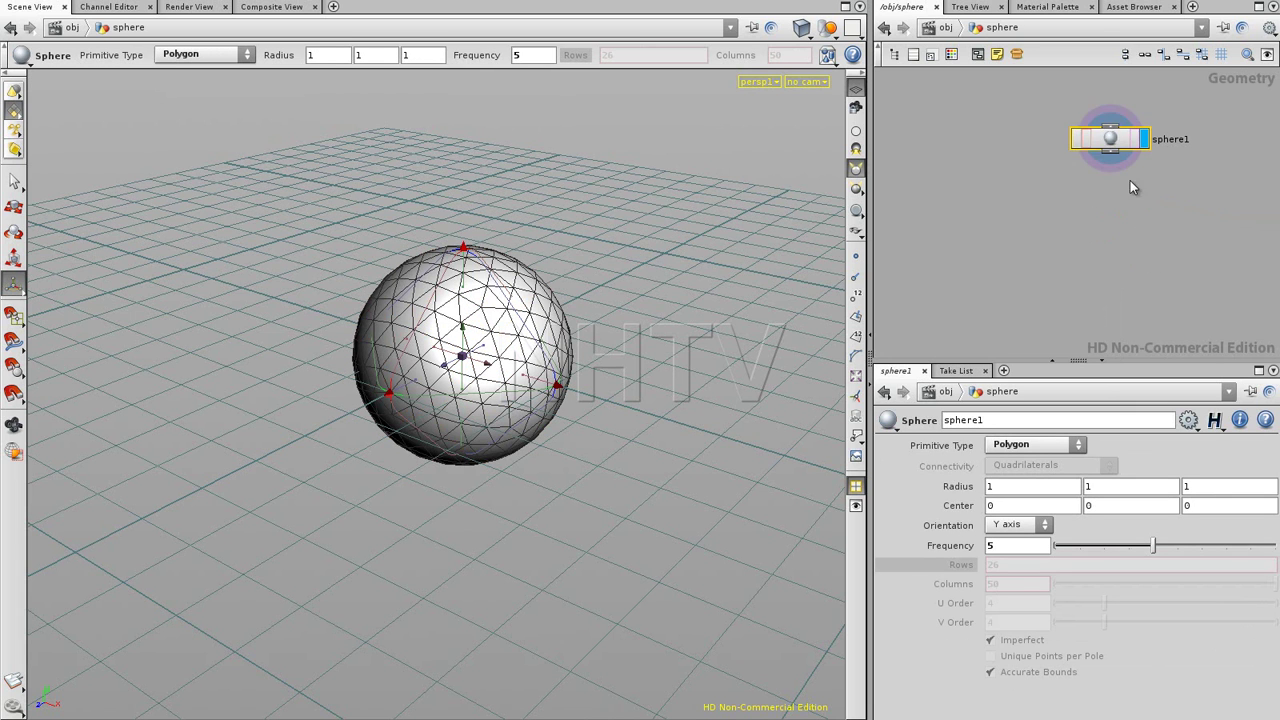
# Step: Reposition the sphere1 node and set its frequency to 7
pyautogui.moveTo(1089, 132); pyautogui.dragTo(1061, 149)
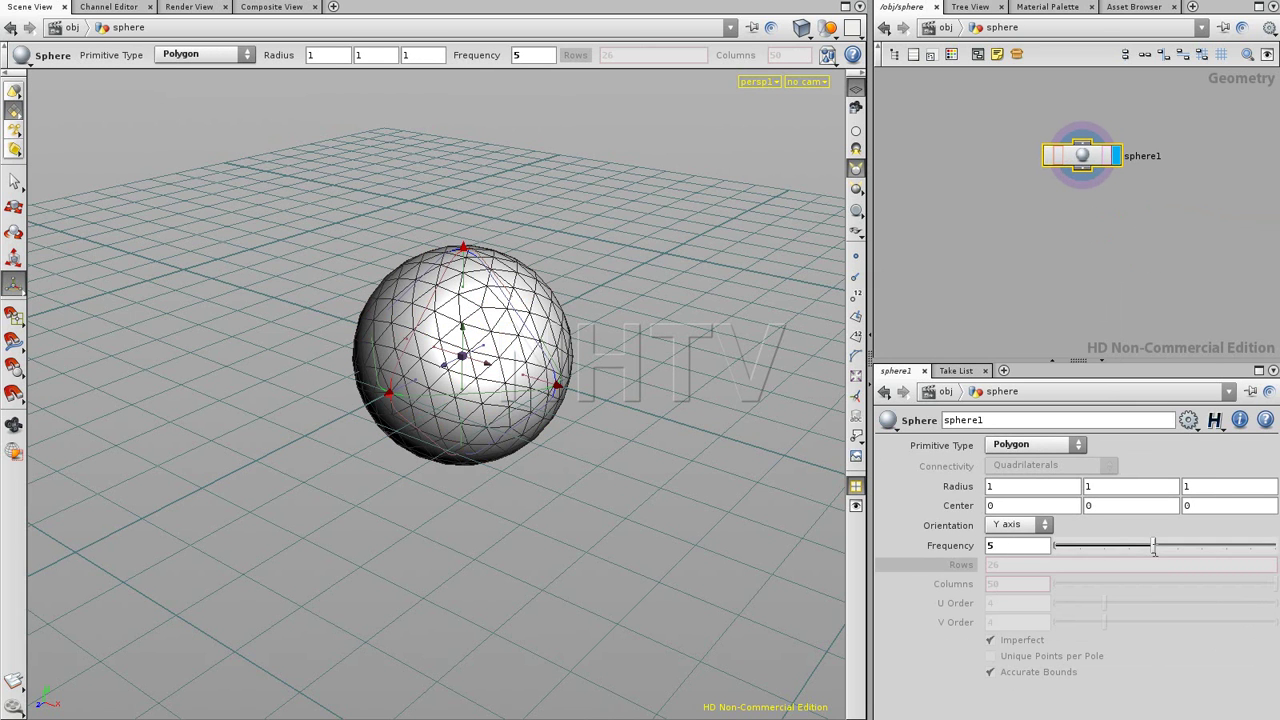
pyautogui.moveTo(1155, 546); pyautogui.dragTo(1201, 546)
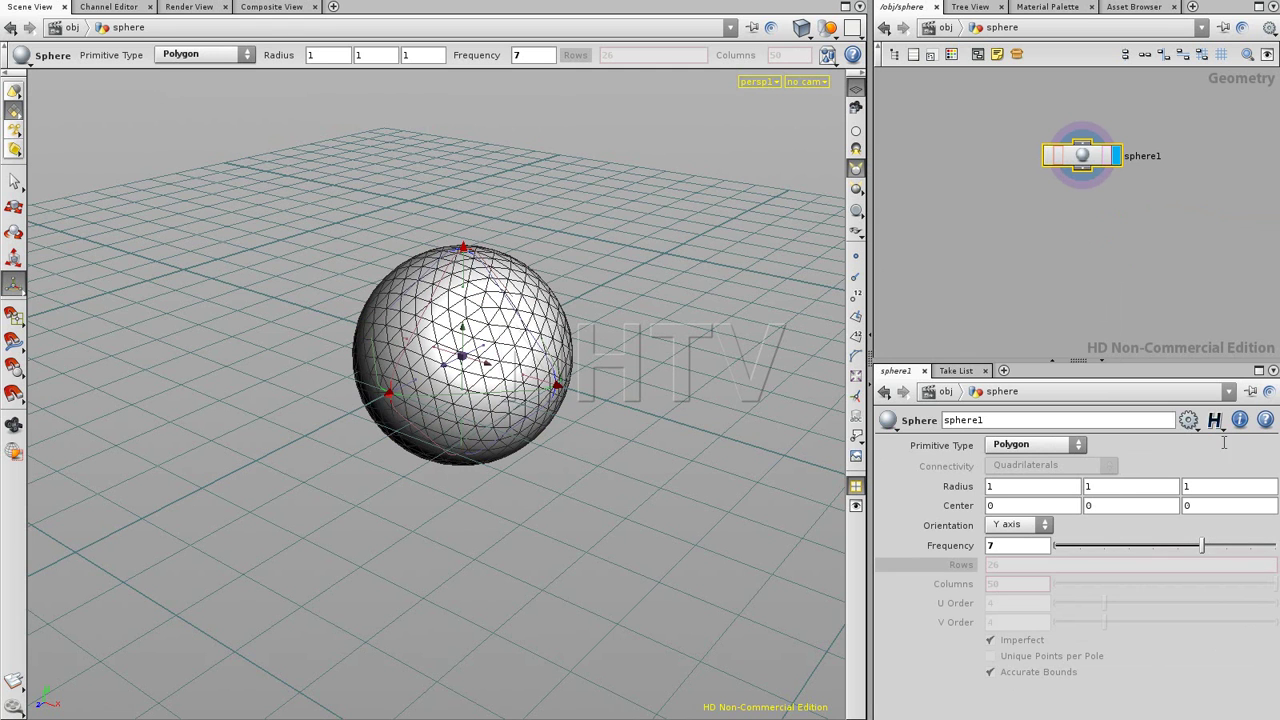
pyautogui.click(1188, 420)
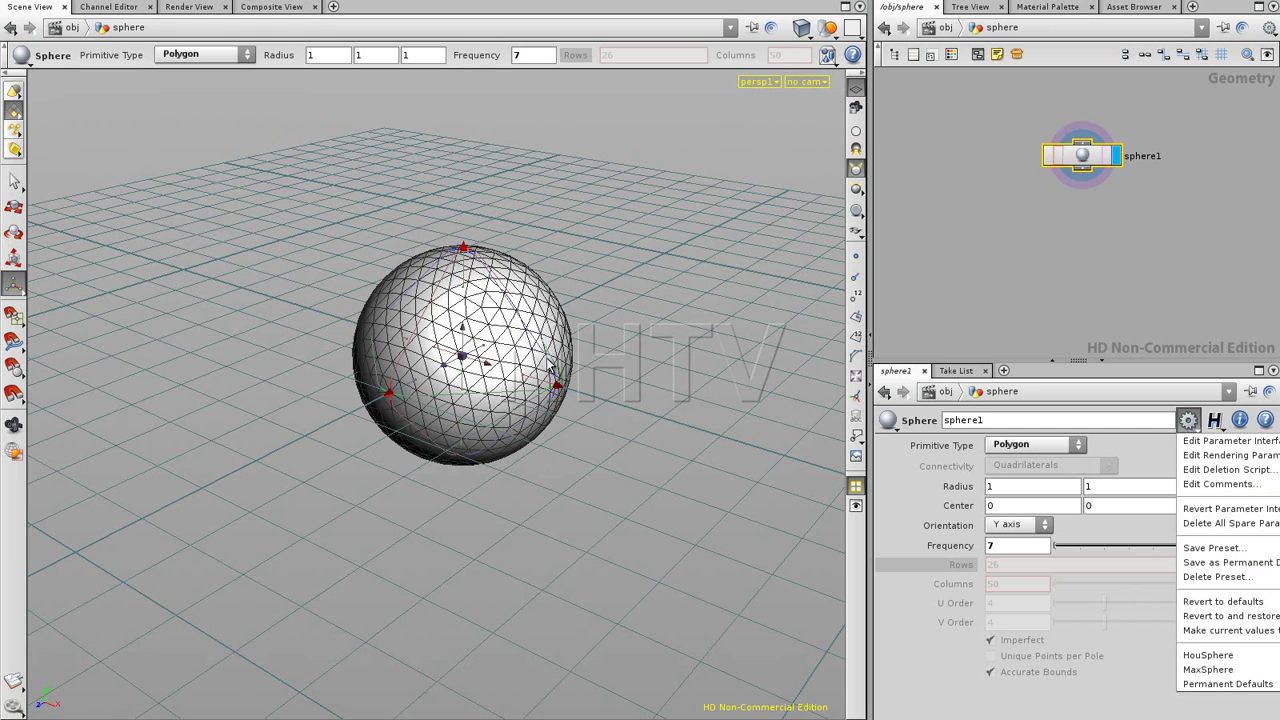
pyautogui.click(1000, 264)
pyautogui.moveTo(1093, 242); pyautogui.dragTo(1075, 218, button='middle')
pyautogui.click(1075, 218)
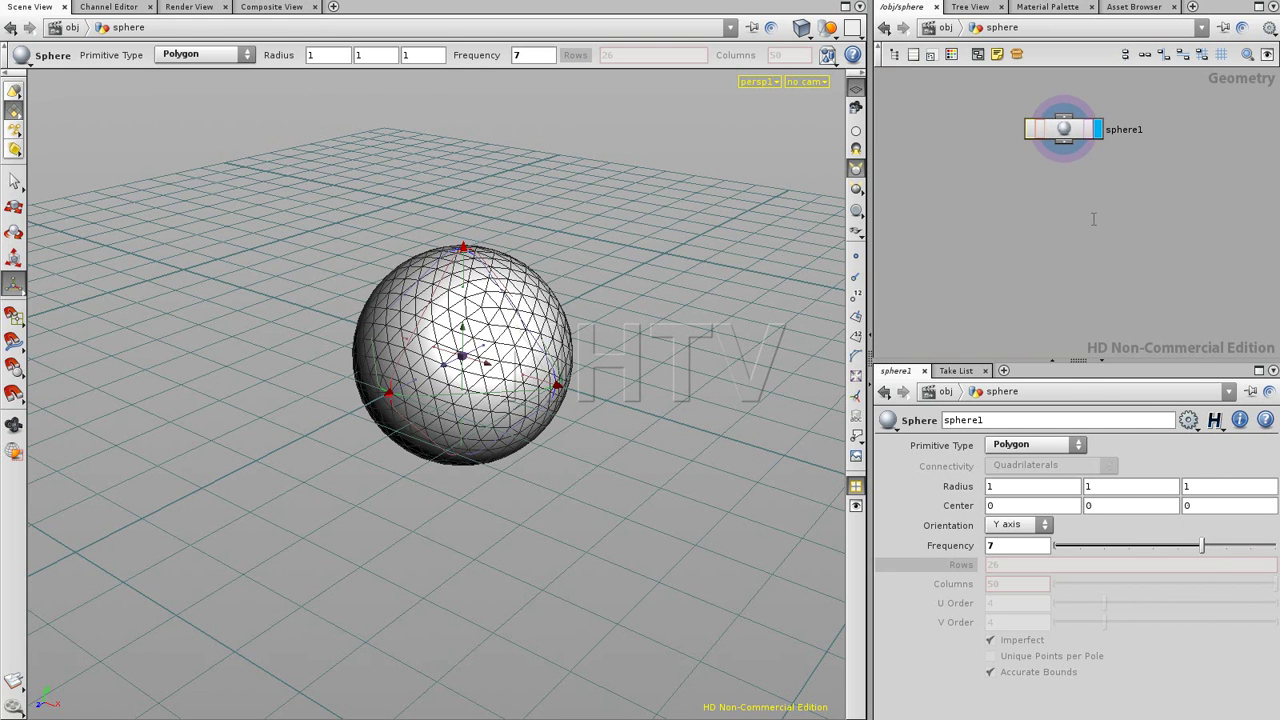
# Step: Add a Mountain node below sphere1, connect it to the sphere's output and display its result
pyautogui.press('Tab')
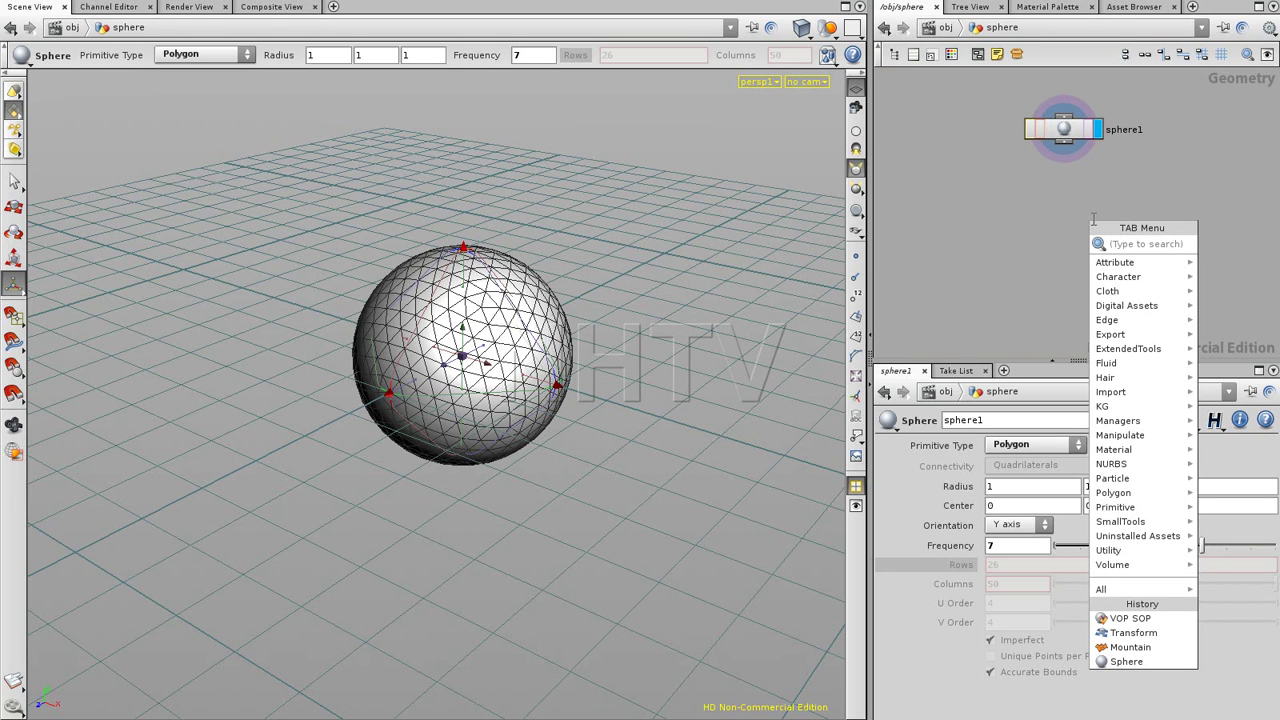
pyautogui.write('Mountain')
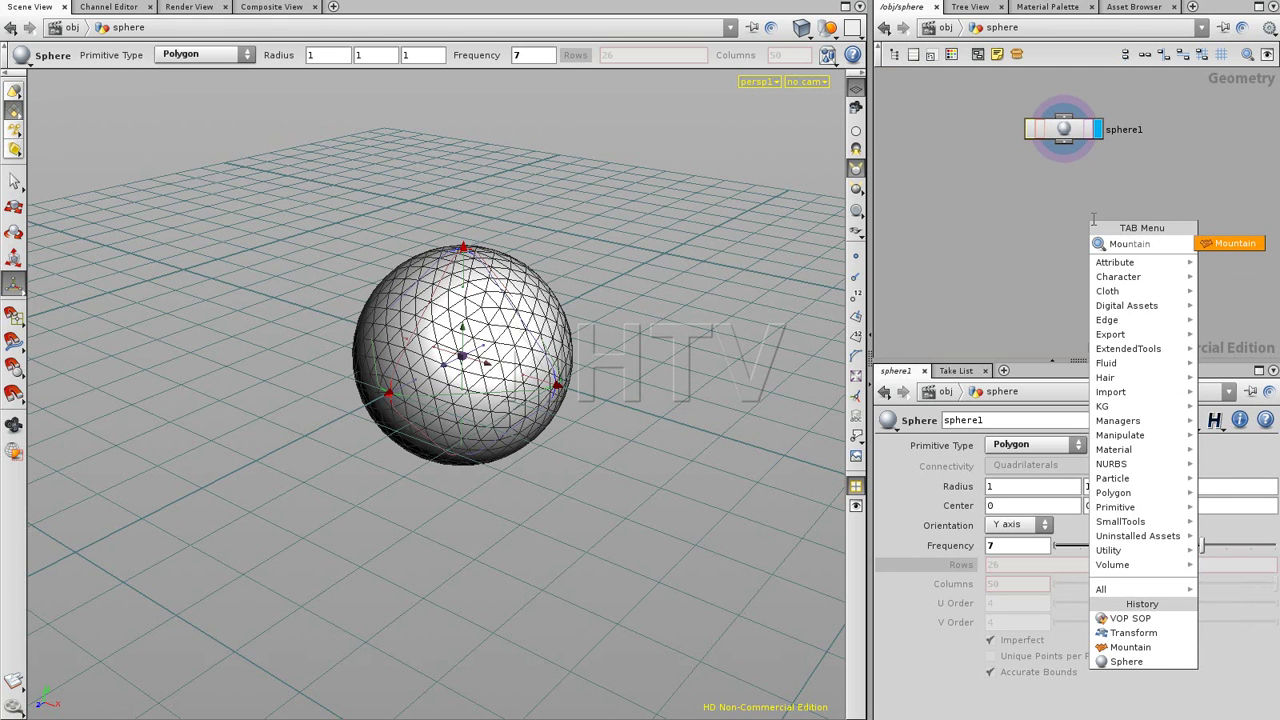
pyautogui.click(1228, 244)
pyautogui.click(1066, 198)
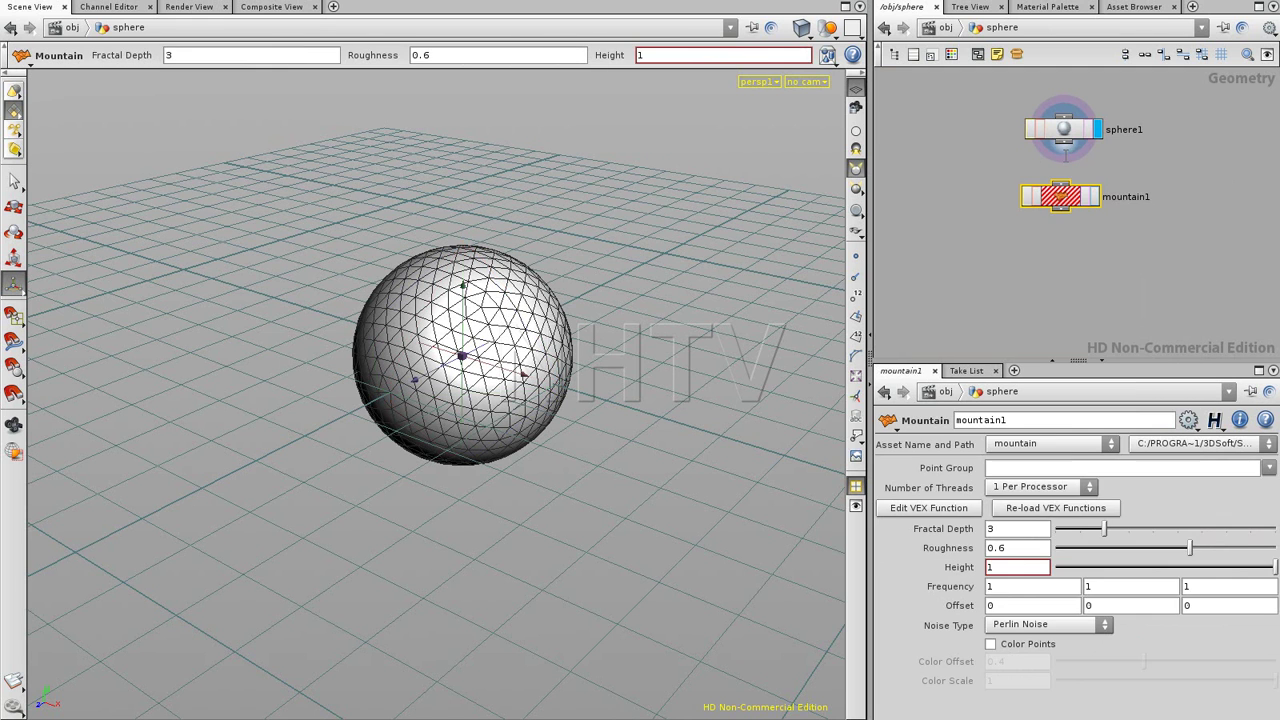
pyautogui.click(1098, 199)
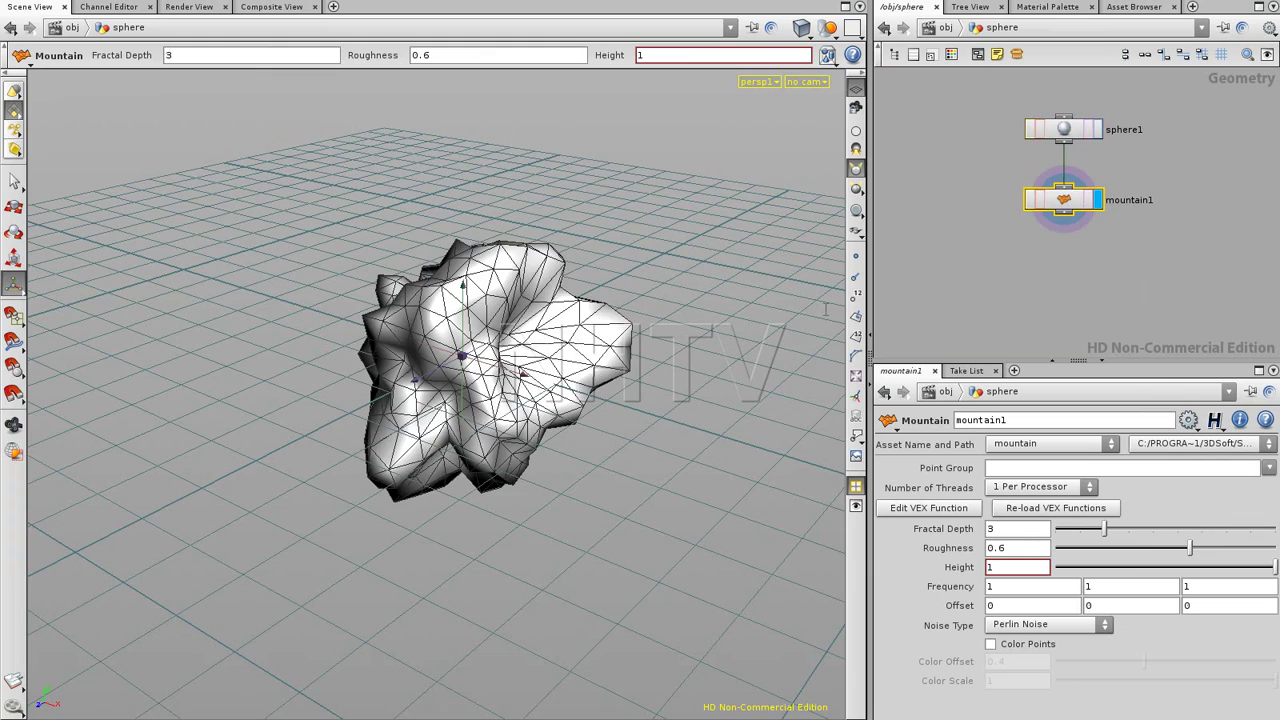
# Step: Duplicate the Mountain node and connect the copy below mountain1 to displace the sphere a second time
pyautogui.press('Escape')
pyautogui.moveTo(492, 265); pyautogui.dragTo(458, 418)
pyautogui.scroll(5, 677, 297)
pyautogui.scroll(-5, 360, 322)
pyautogui.press('Return')
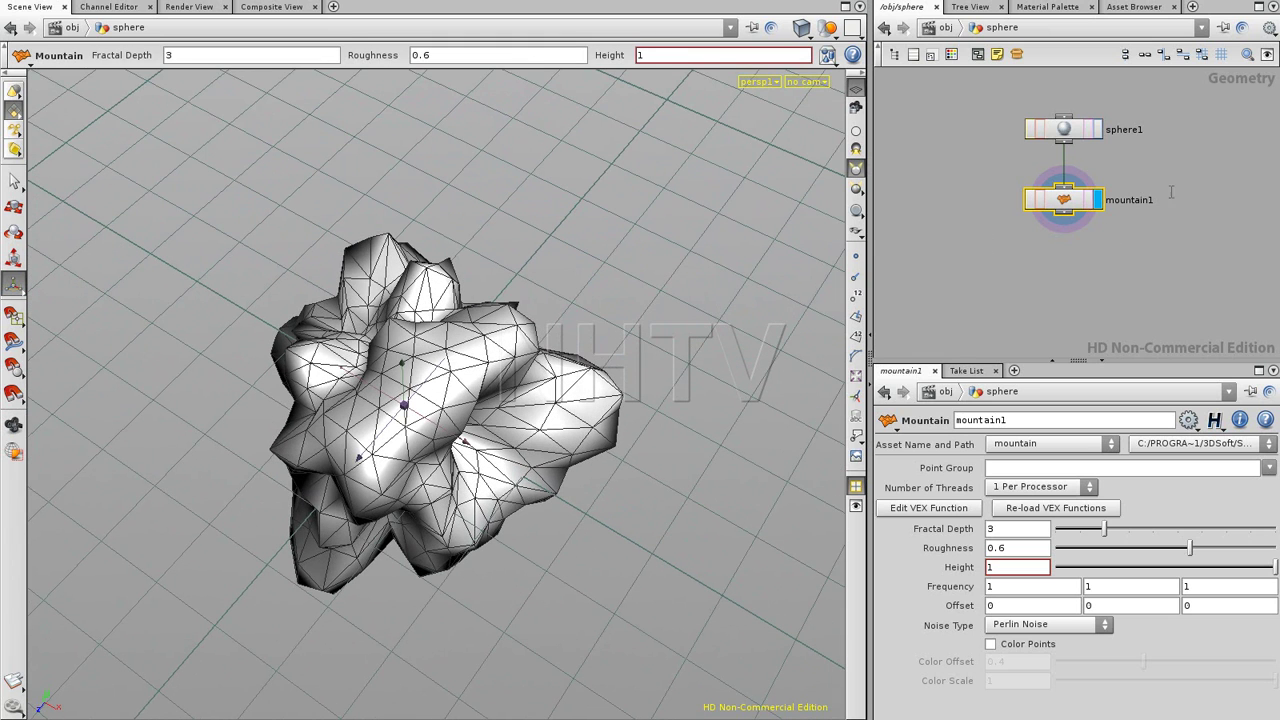
pyautogui.hotkey('ctrl', 'v')
pyautogui.moveTo(1135, 246); pyautogui.dragTo(1084, 273)
pyautogui.moveTo(1064, 213); pyautogui.dragTo(1050, 258)
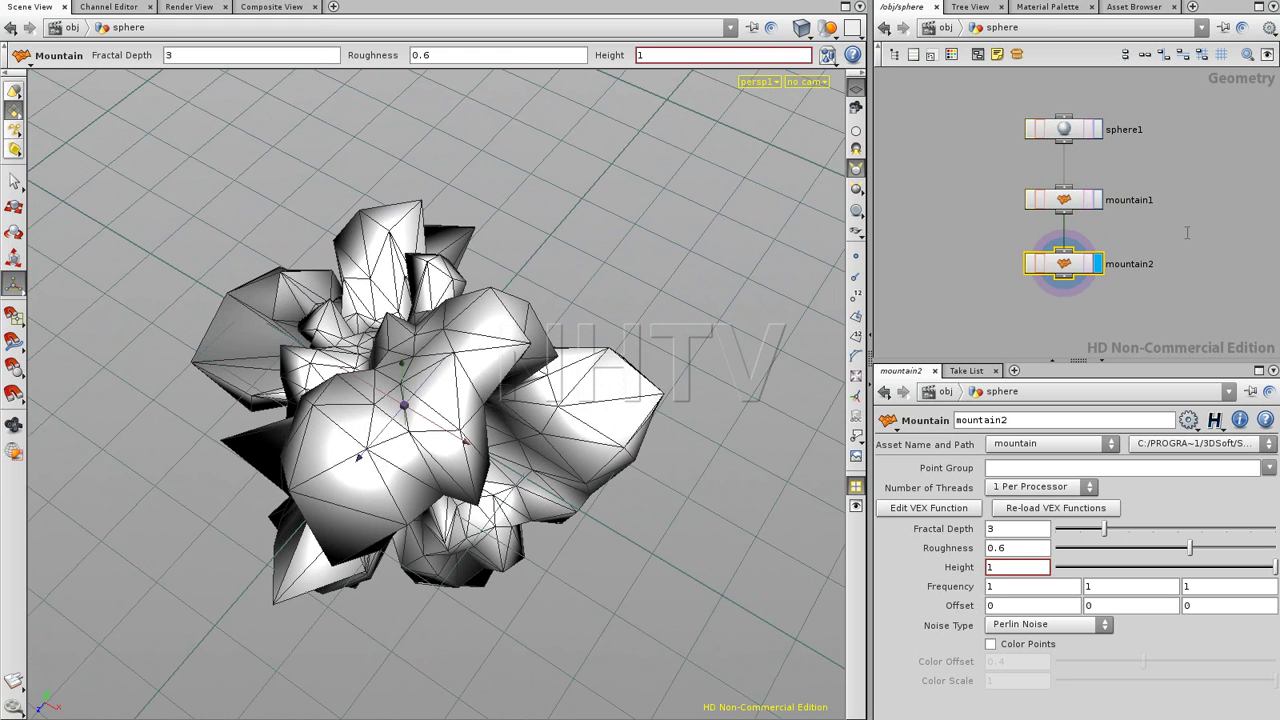
# Step: Compare the shapes of mountain1, sphere1 and mountain2 by displaying each node in turn and examining it from several angles
pyautogui.click(1189, 232)
pyautogui.keyDown('alt'); pyautogui.moveTo(543, 389); pyautogui.dragTo(450, 264); pyautogui.keyUp('alt')
pyautogui.click(1099, 200)
pyautogui.click(1055, 205)
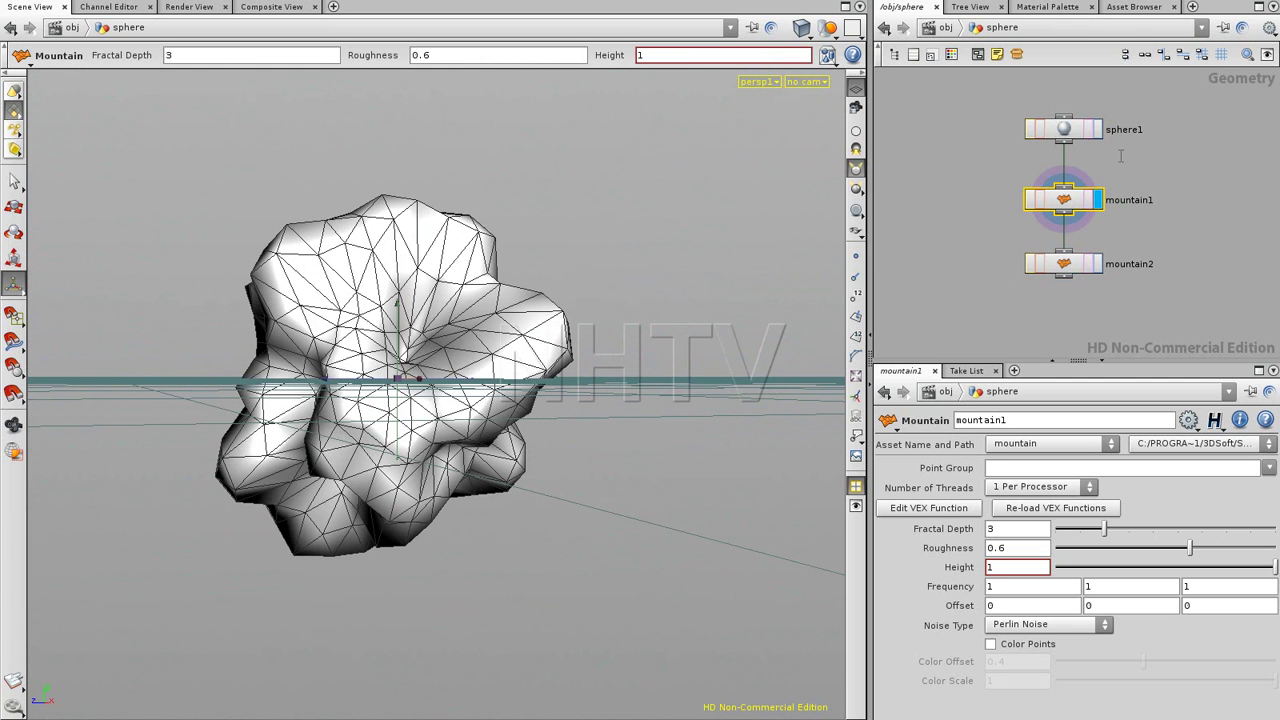
pyautogui.click(1099, 129)
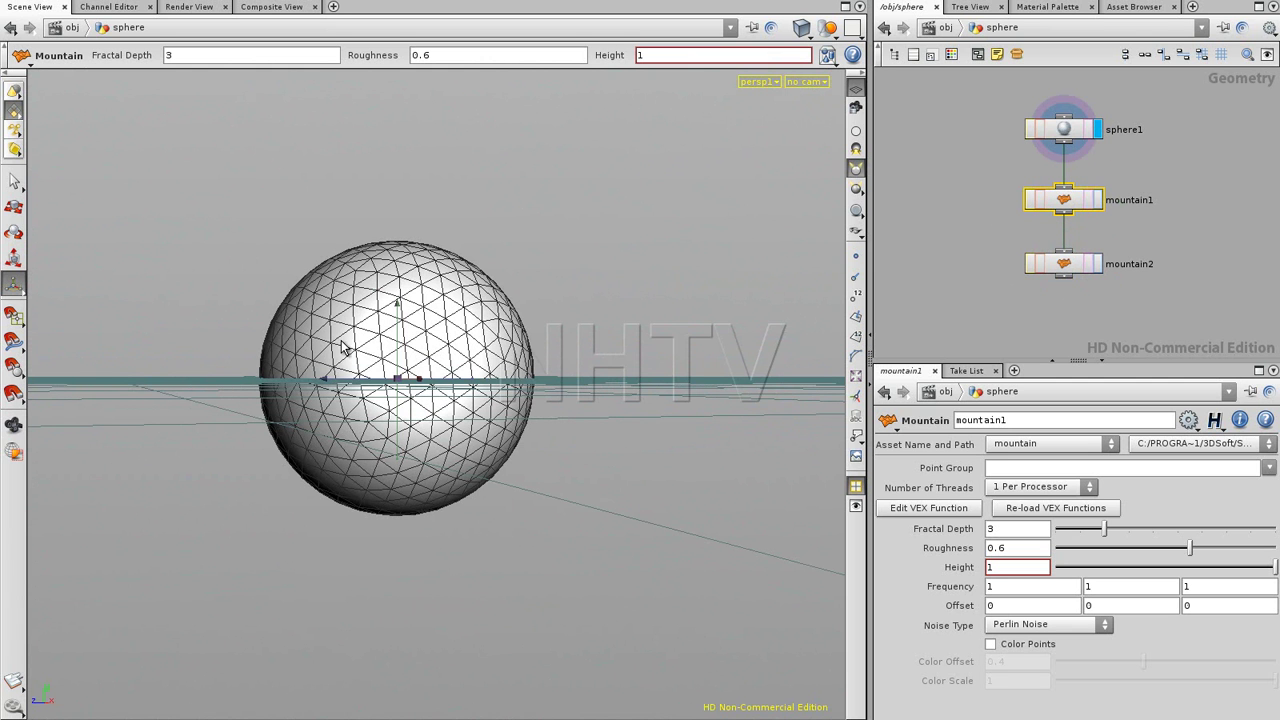
pyautogui.click(1099, 199)
pyautogui.moveTo(343, 277); pyautogui.dragTo(472, 235)
pyautogui.press('Return')
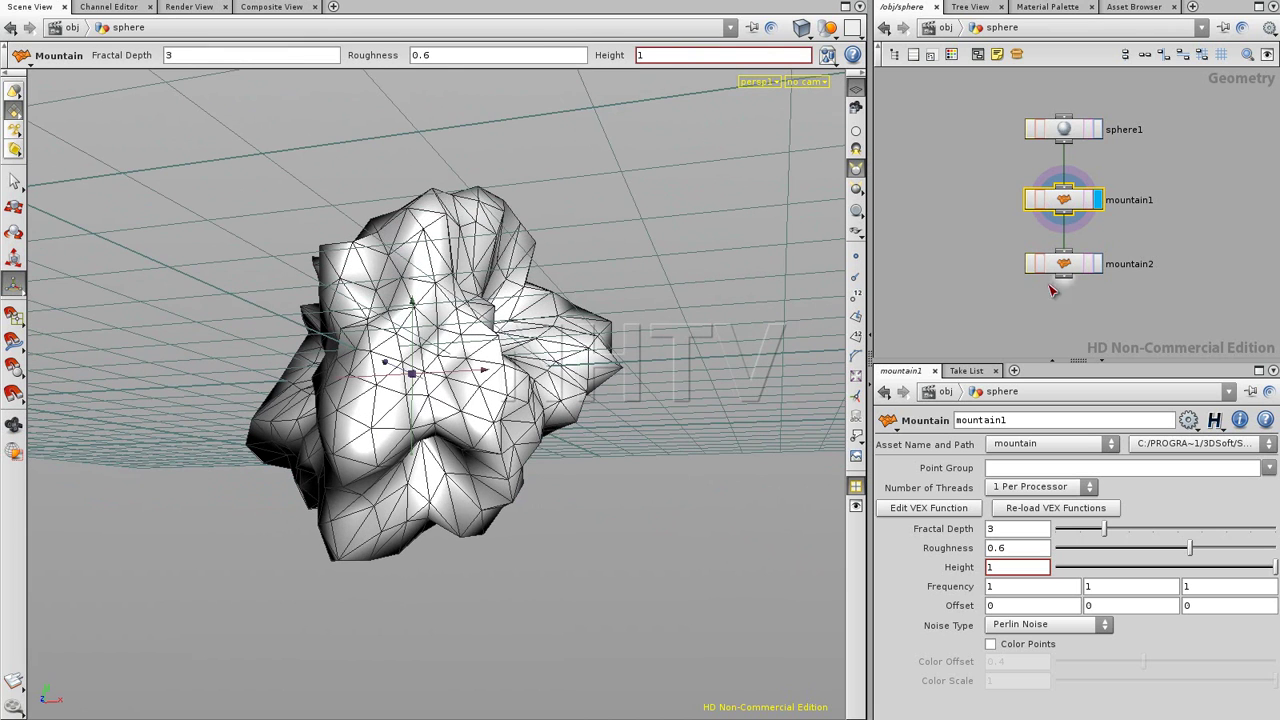
pyautogui.click(1099, 263)
pyautogui.click(1063, 263)
pyautogui.keyDown('alt'); pyautogui.moveTo(469, 283); pyautogui.dragTo(338, 297); pyautogui.keyUp('alt')
pyautogui.keyDown('alt'); pyautogui.moveTo(408, 326); pyautogui.dragTo(476, 266); pyautogui.keyUp('alt')
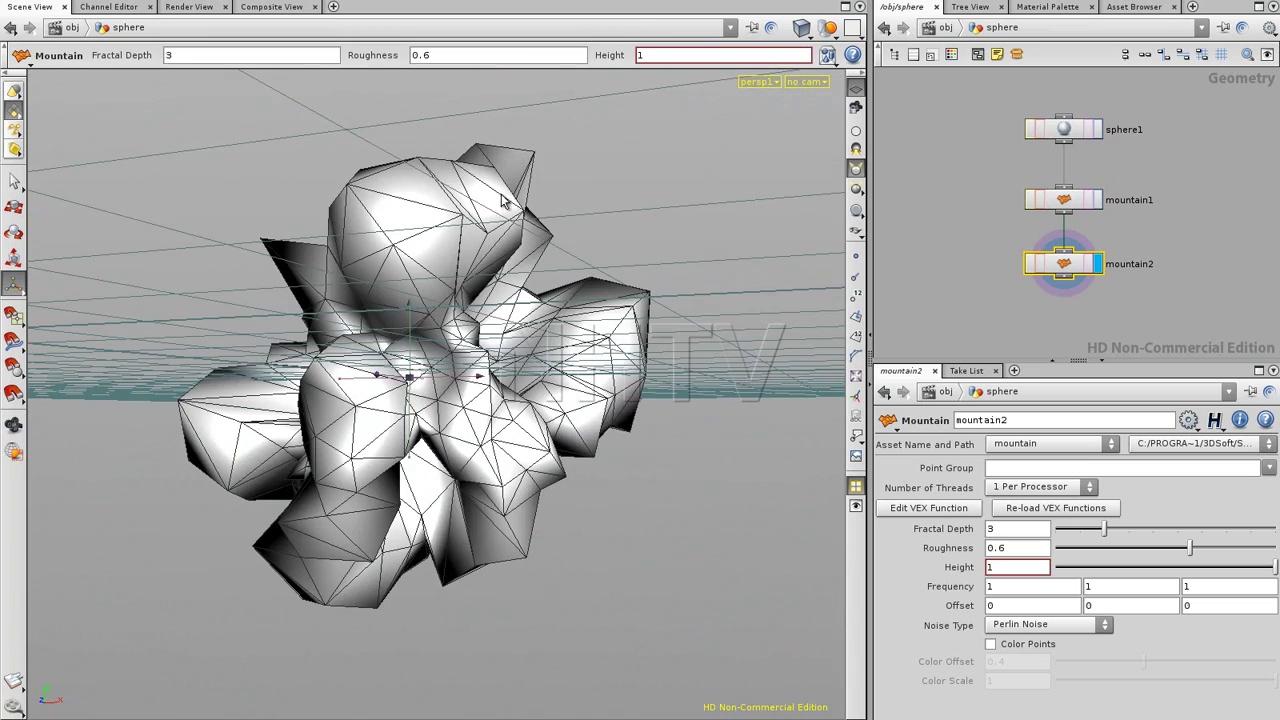
# Step: Set the frequency of sphere1 to 30
pyautogui.click(1070, 135)
pyautogui.click(1021, 556)
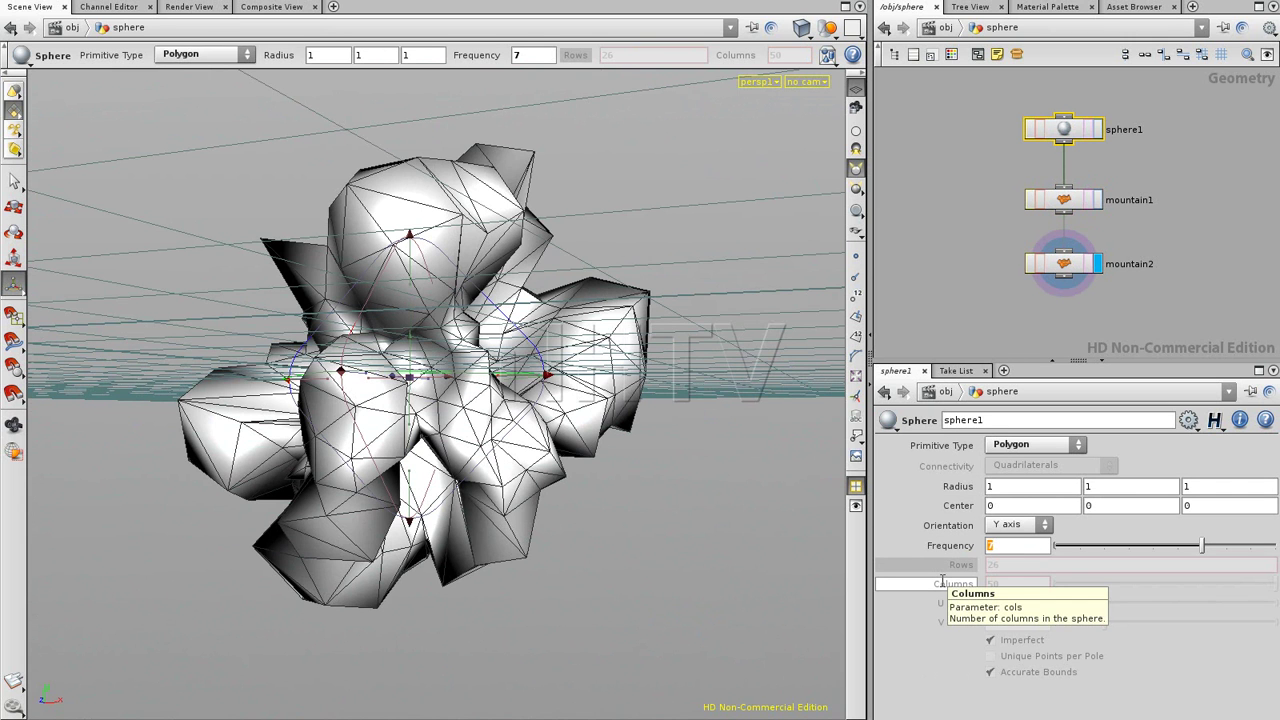
pyautogui.write('30')
pyautogui.press('Return')
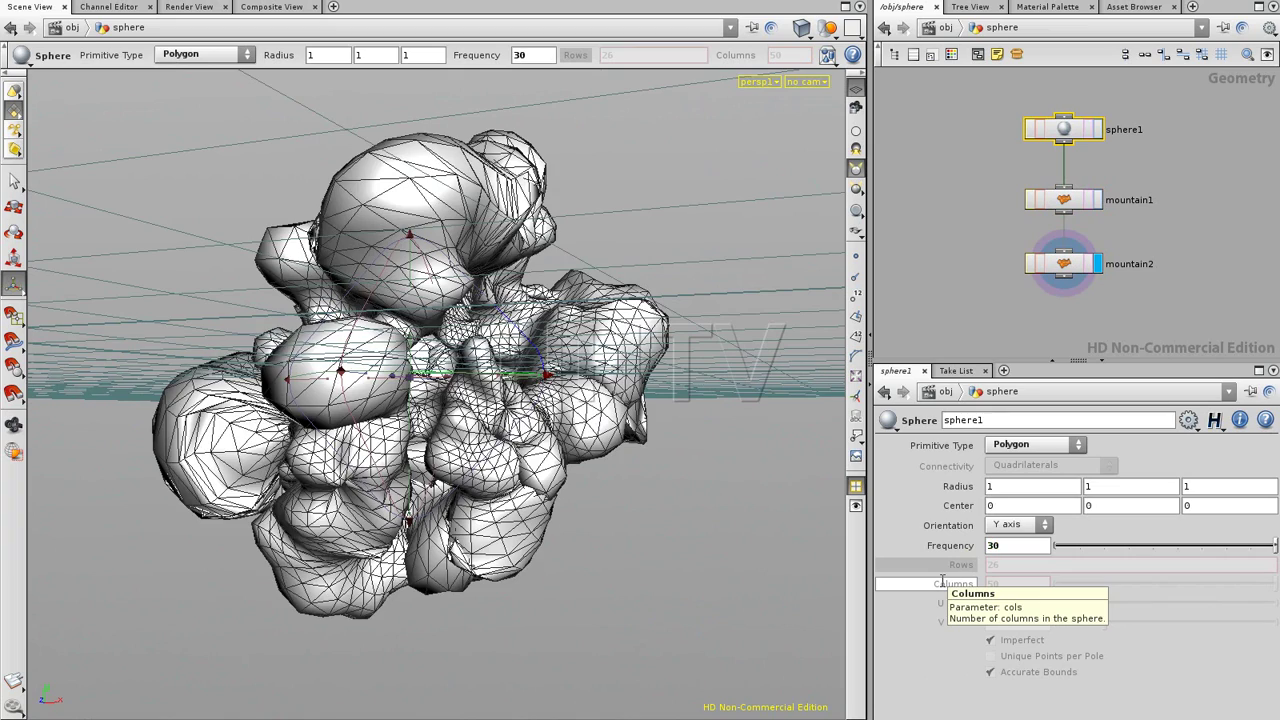
pyautogui.click(911, 197)
# Step: Make room below sphere1 in the network and insert a Transform node between sphere1 and mountain1
pyautogui.keyDown('alt'); pyautogui.moveTo(560, 250); pyautogui.dragTo(600, 335); pyautogui.keyUp('alt')
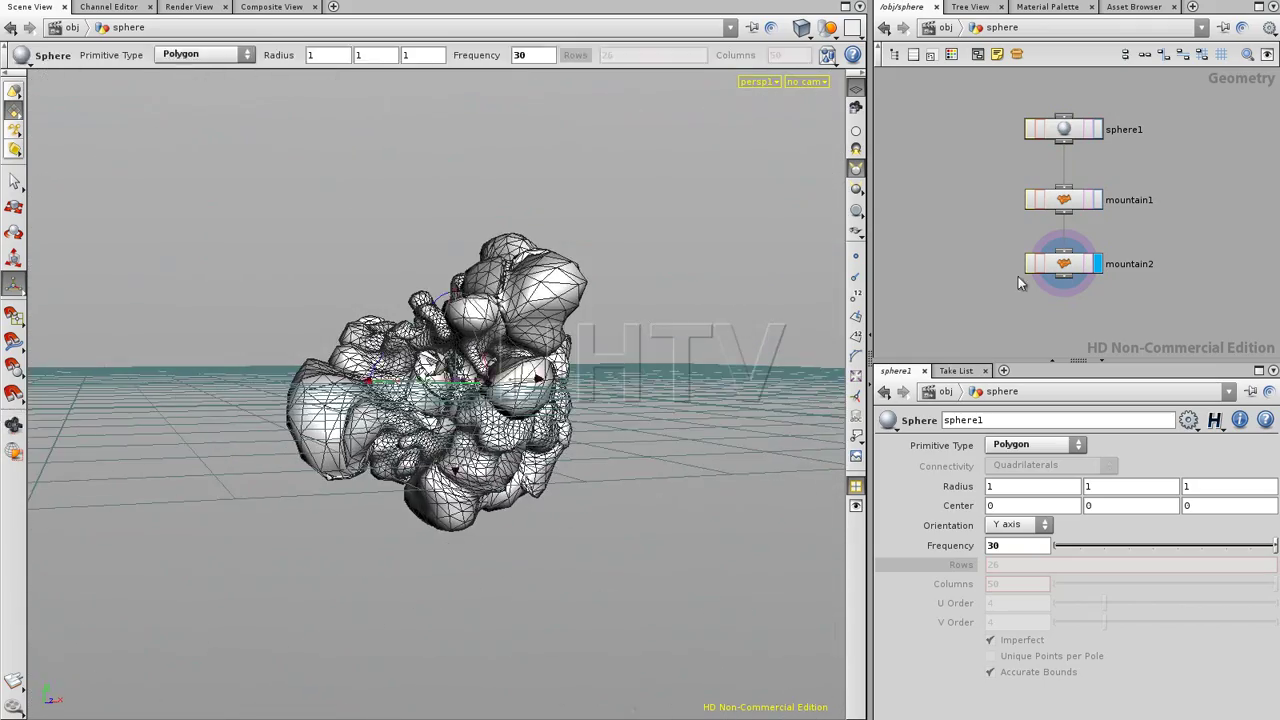
pyautogui.moveTo(1064, 264); pyautogui.dragTo(1064, 285)
pyautogui.moveTo(1064, 200); pyautogui.dragTo(1064, 239)
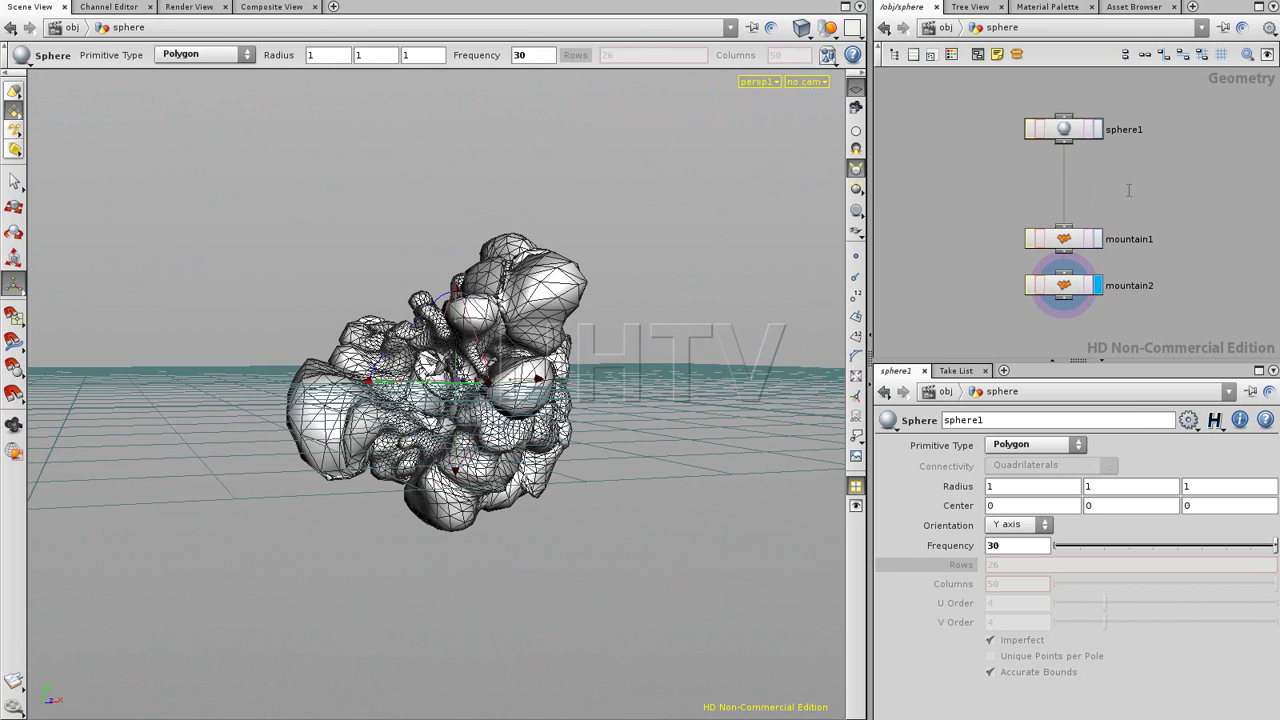
pyautogui.press('Tab')
pyautogui.write('tr')
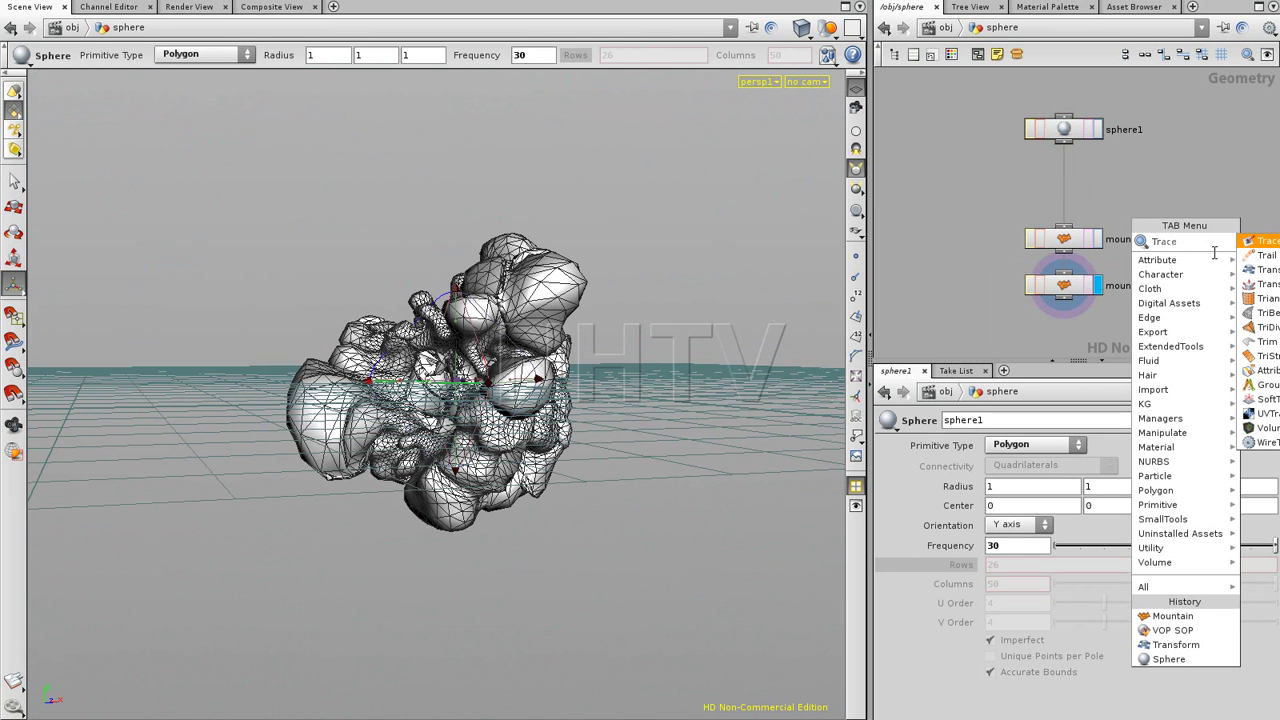
pyautogui.click(1252, 267)
pyautogui.click(1051, 196)
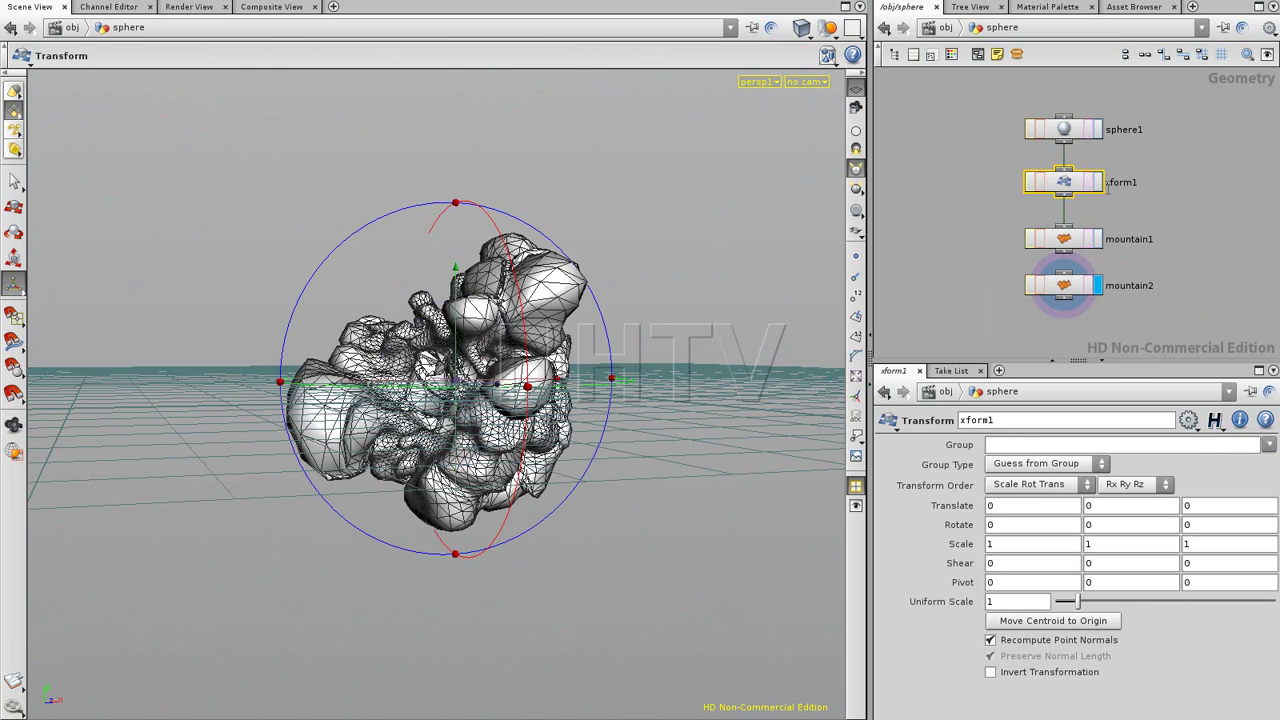
# Step: Set the frequency of sphere1 to 10
pyautogui.click(1191, 230)
pyautogui.keyDown('alt'); pyautogui.moveTo(530, 420); pyautogui.dragTo(630, 550); pyautogui.keyUp('alt')
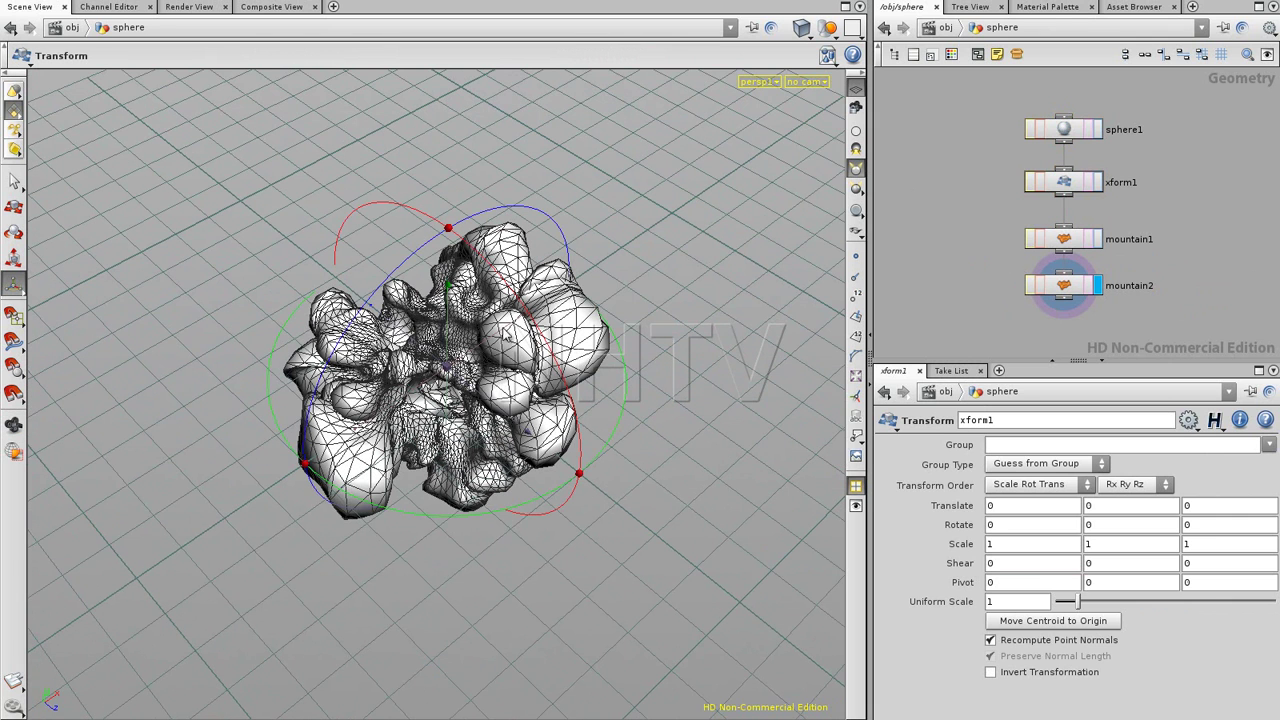
pyautogui.keyDown('alt'); pyautogui.moveTo(430, 400); pyautogui.dragTo(490, 385); pyautogui.keyUp('alt')
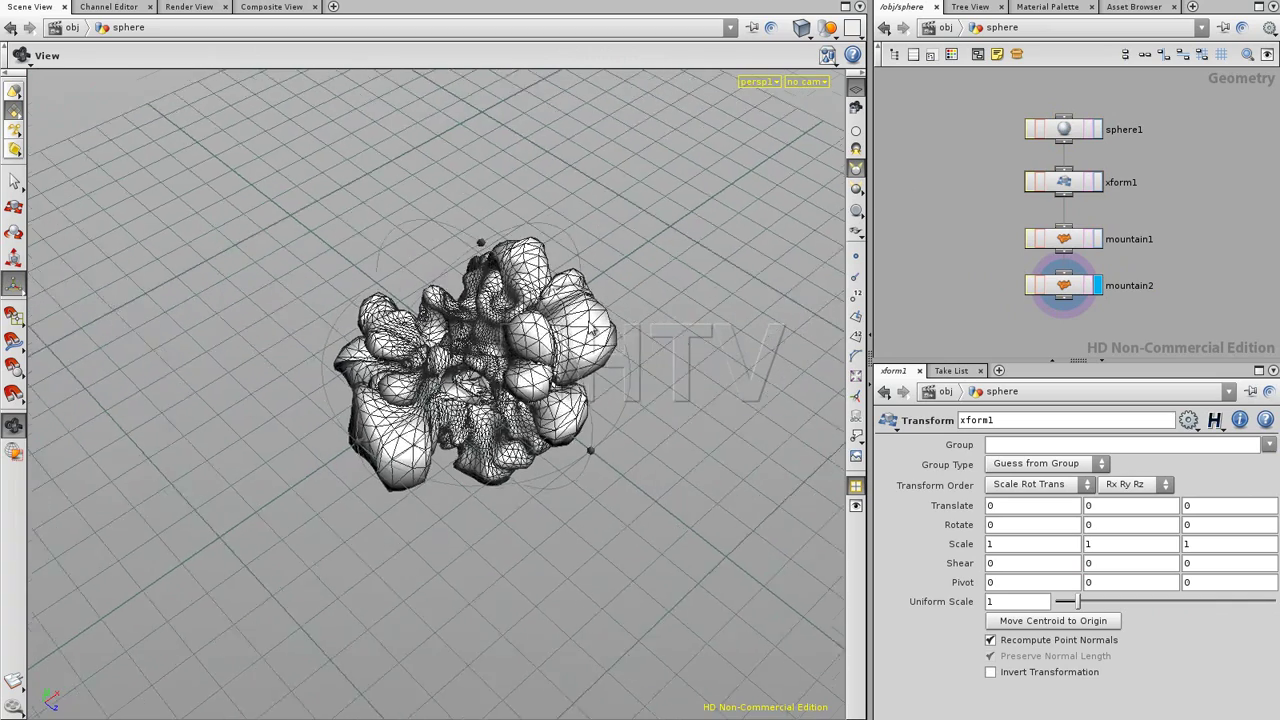
pyautogui.keyDown('alt'); pyautogui.moveTo(490, 385); pyautogui.dragTo(474, 368, button='right'); pyautogui.keyUp('alt')
pyautogui.moveTo(473, 368); pyautogui.dragTo(467, 322)
pyautogui.moveTo(1193, 229); pyautogui.dragTo(1171, 186, button='middle')
pyautogui.click(1031, 88)
pyautogui.moveTo(1016, 551); pyautogui.dragTo(913, 526)
pyautogui.write('10')
pyautogui.press('Return')
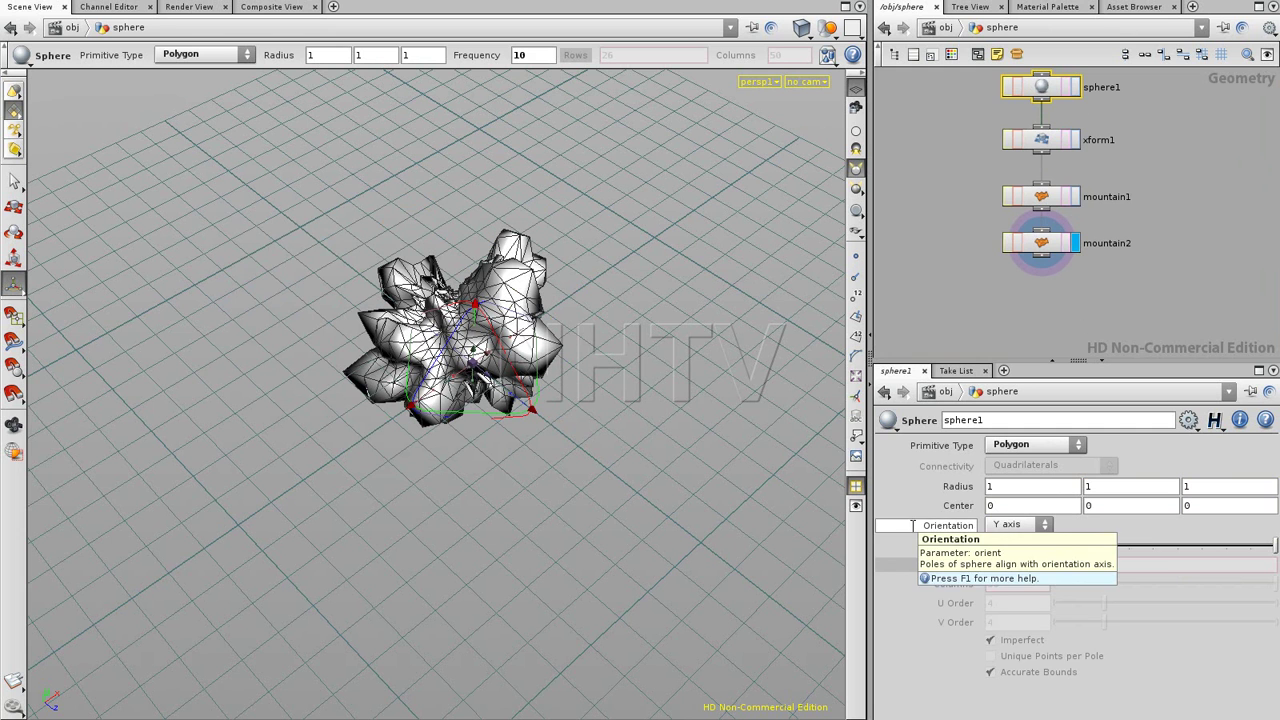
# Step: Delete the mountain2 node and move mountain1 aside to make room for a second branch
pyautogui.click(1041, 243)
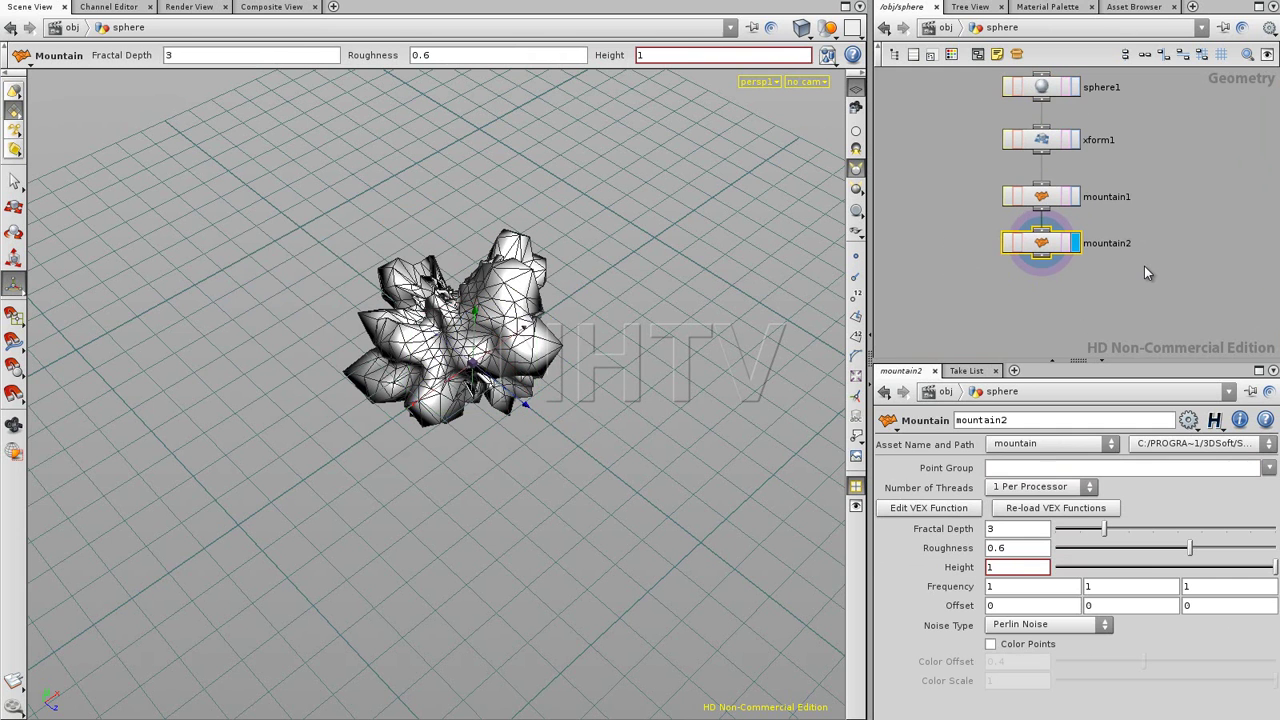
pyautogui.press('Delete')
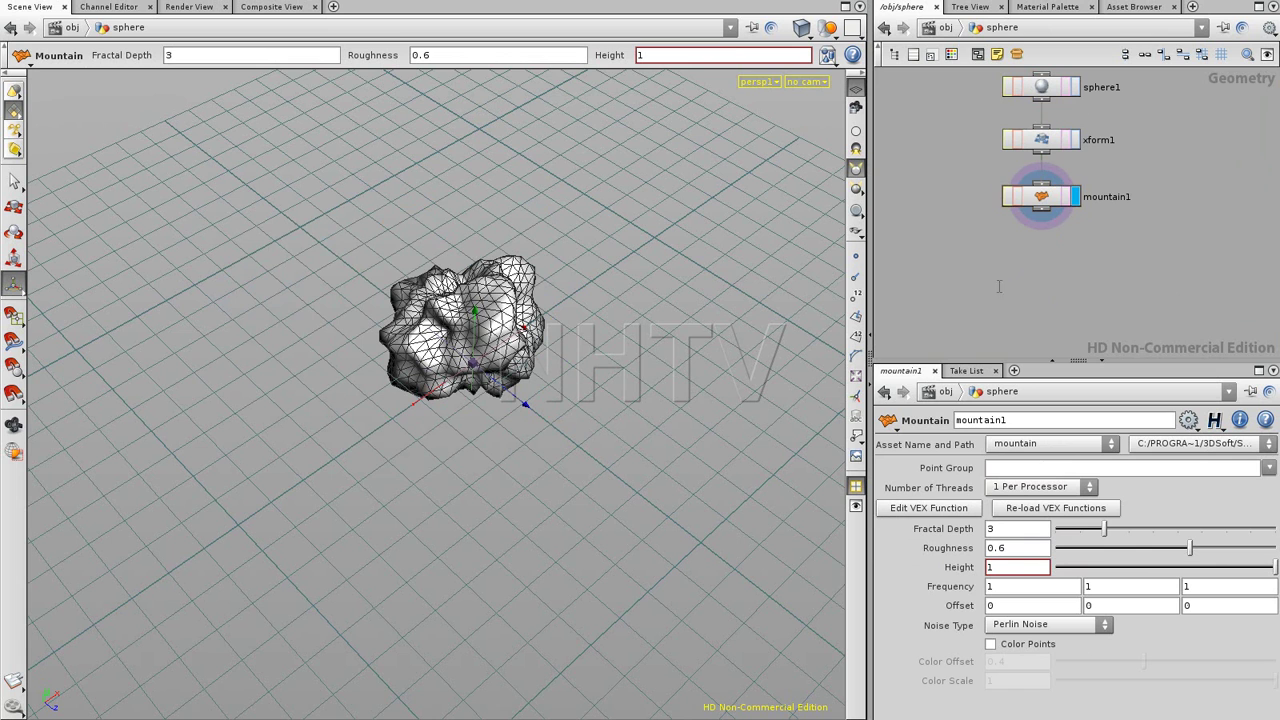
pyautogui.moveTo(1041, 196); pyautogui.dragTo(1089, 201)
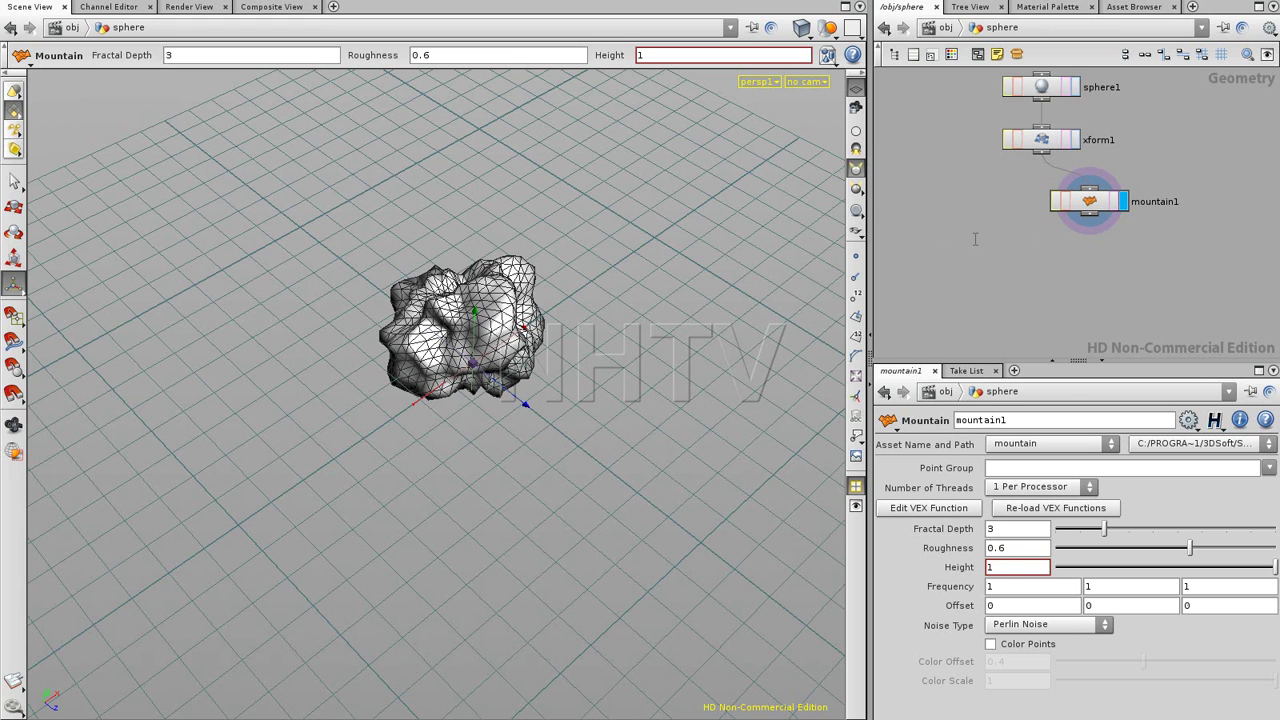
# Step: Add a VOP SOP node, connect xform1's output to its first input and display its result
pyautogui.press('Tab')
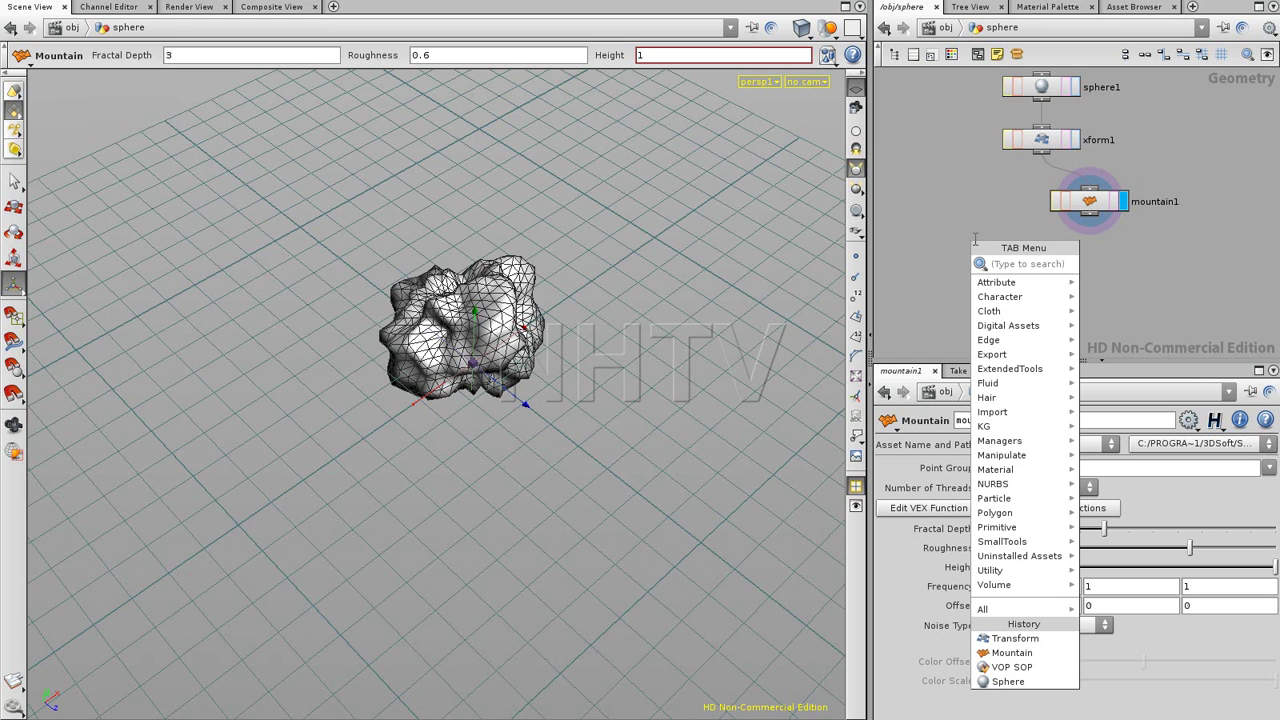
pyautogui.write('vop')
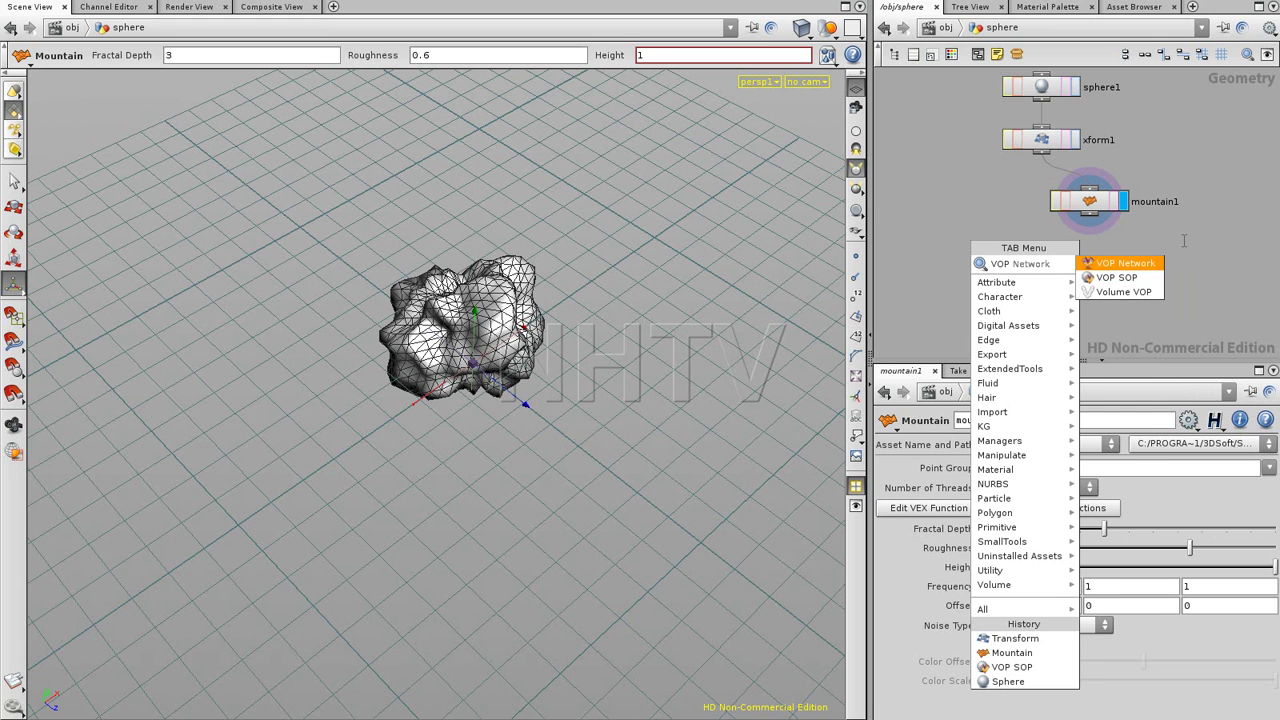
pyautogui.click(1116, 277)
pyautogui.moveTo(1014, 167); pyautogui.dragTo(954, 190)
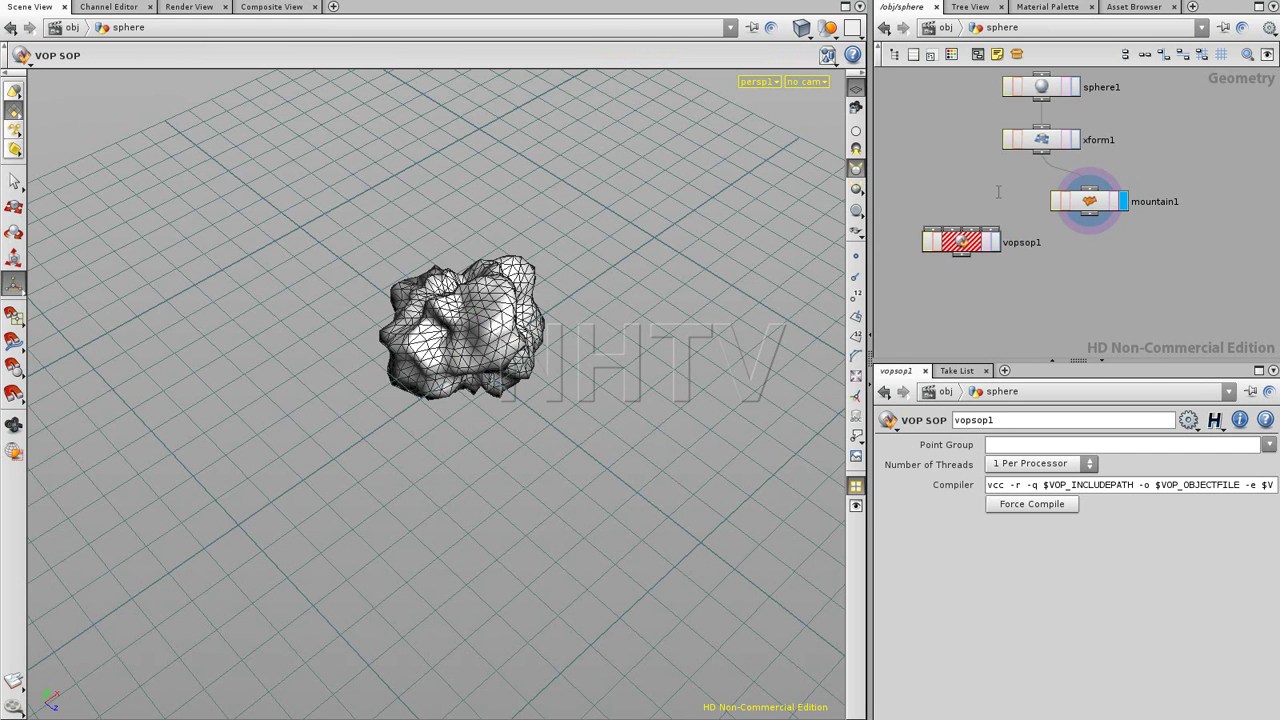
pyautogui.moveTo(1042, 154)
pyautogui.mouseDown()
pyautogui.moveTo(933, 207)
pyautogui.moveTo(932, 236)
pyautogui.mouseUp()
pyautogui.click(997, 241)
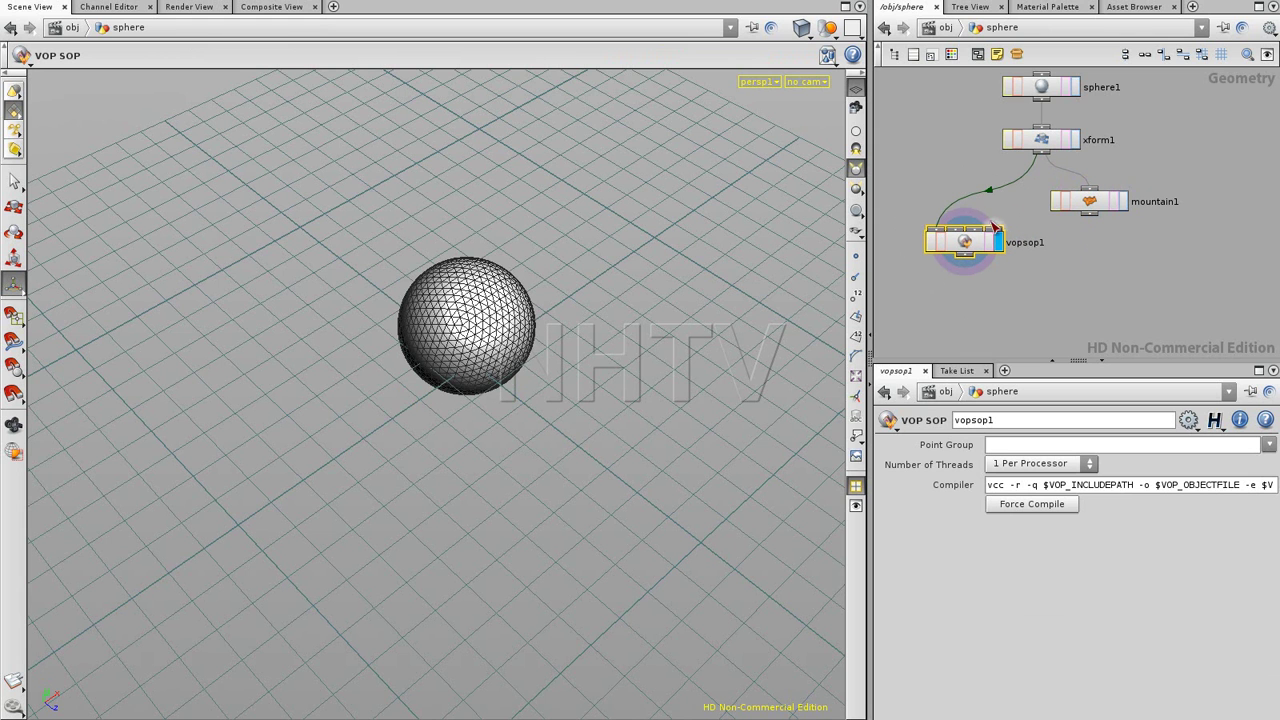
pyautogui.moveTo(964, 243); pyautogui.dragTo(970, 263)
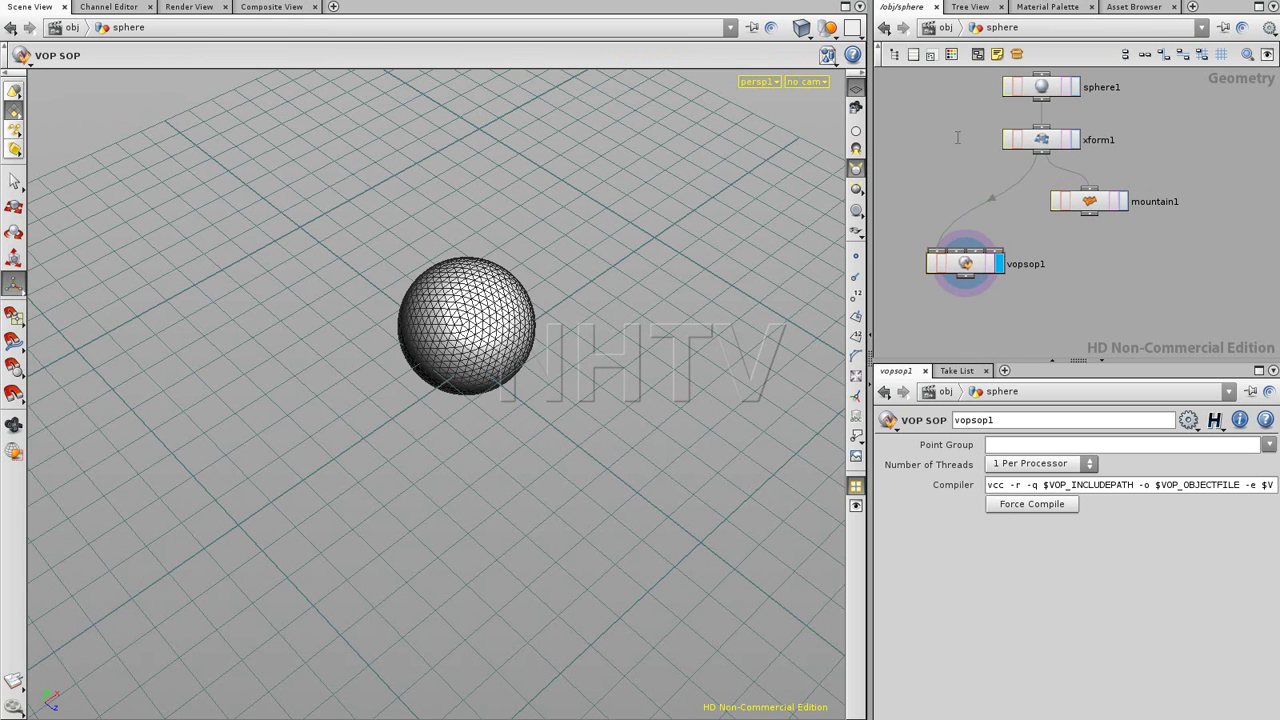
# Step: Go up to the object level, return to the sphere network and open the vopsop1 node's inner network
pyautogui.press('u')
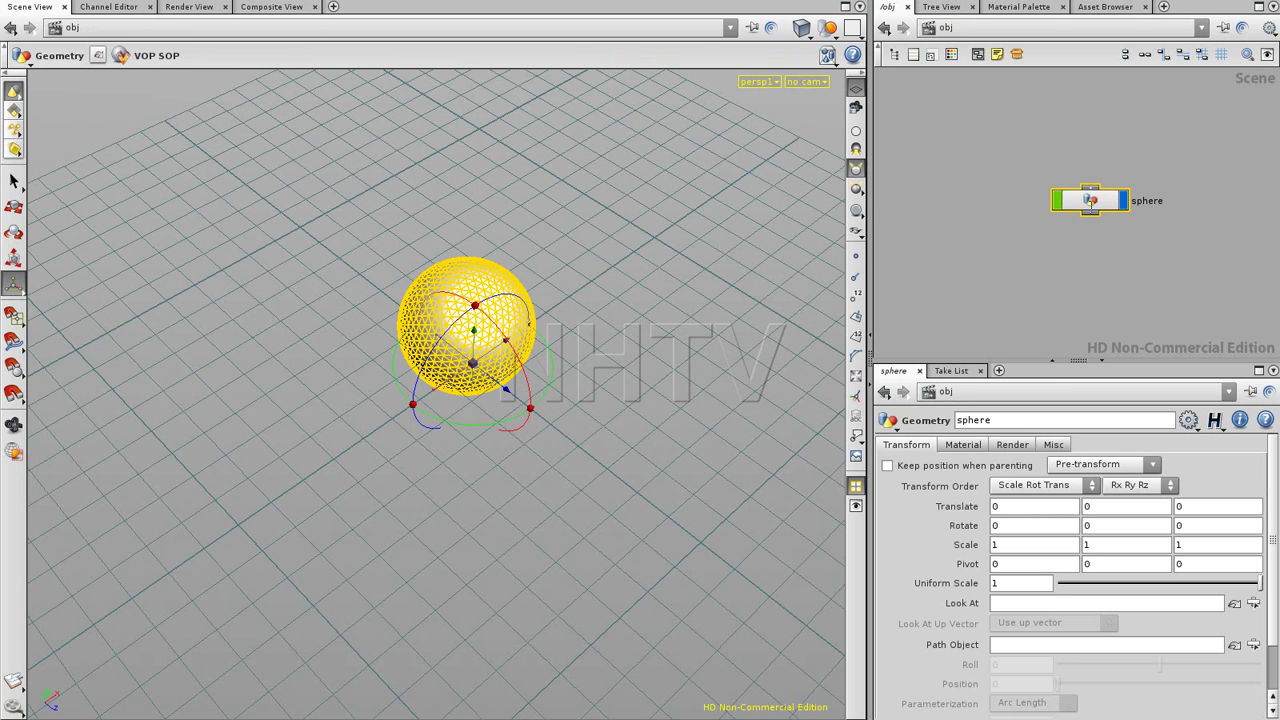
pyautogui.press('i')
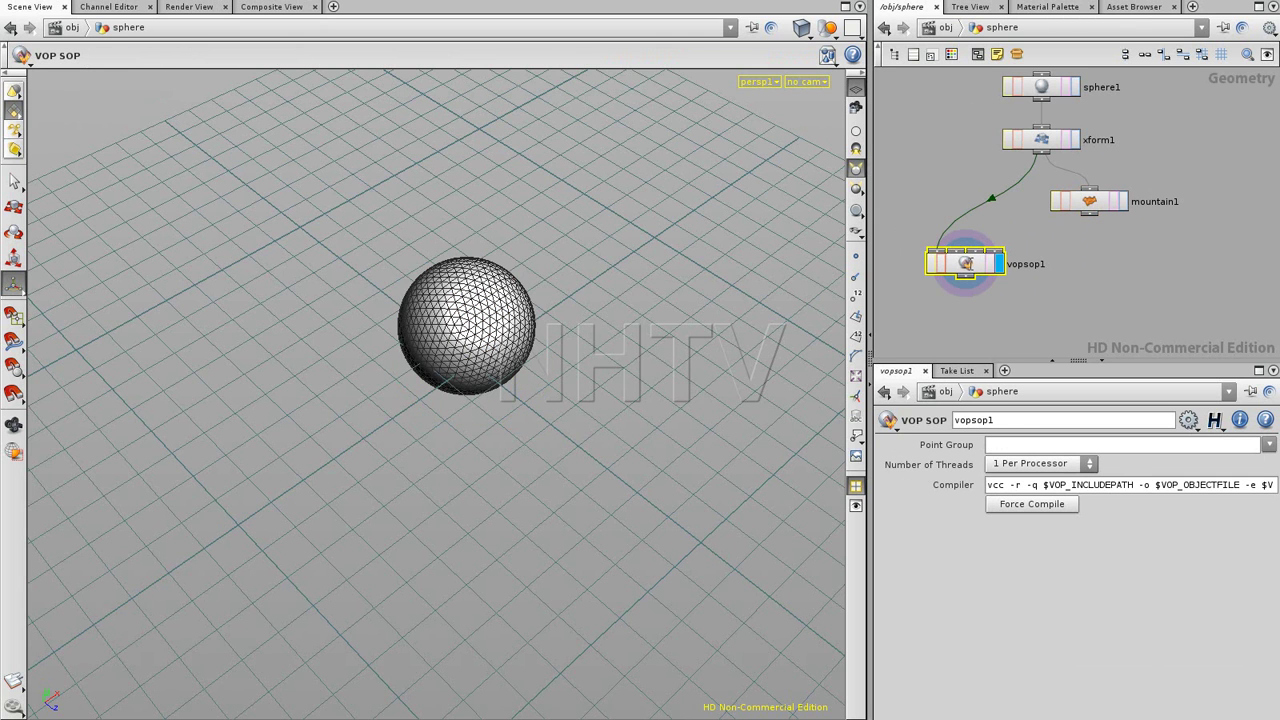
pyautogui.doubleClick(965, 263)
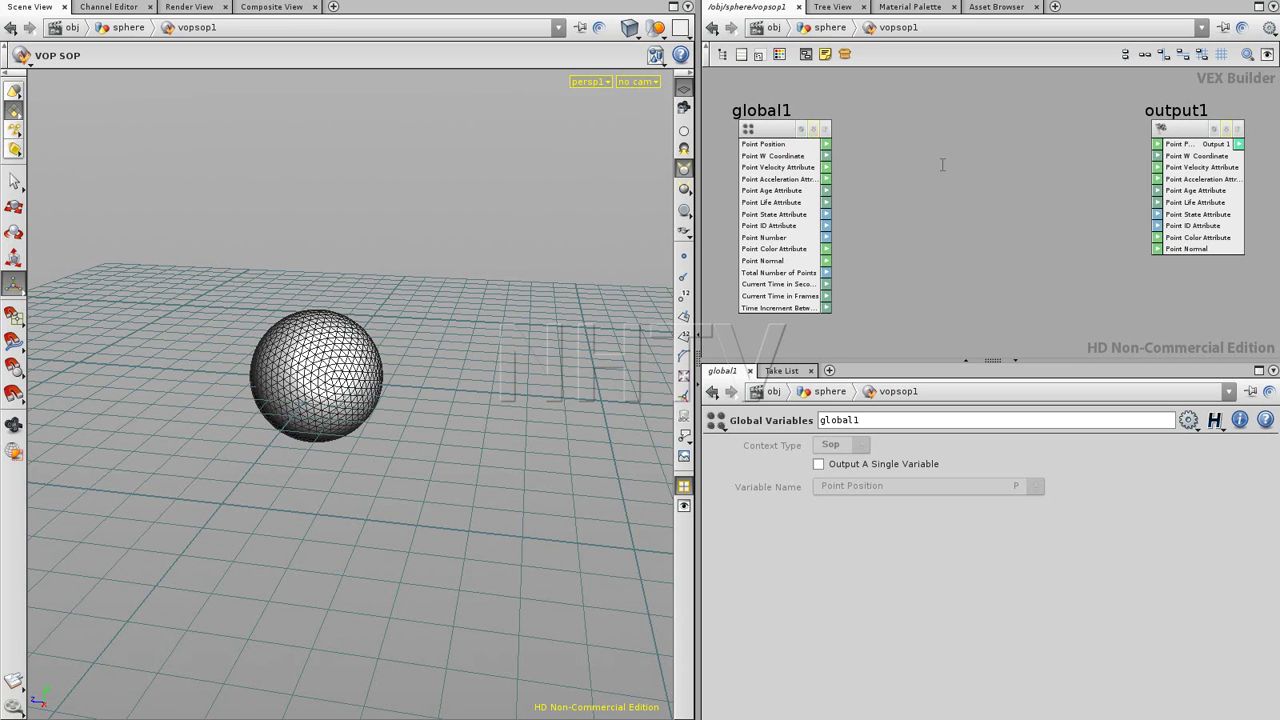
# Step: Compare the sphere network with the contents of vopsop1, ending back inside vopsop1's inner network
pyautogui.press('u')
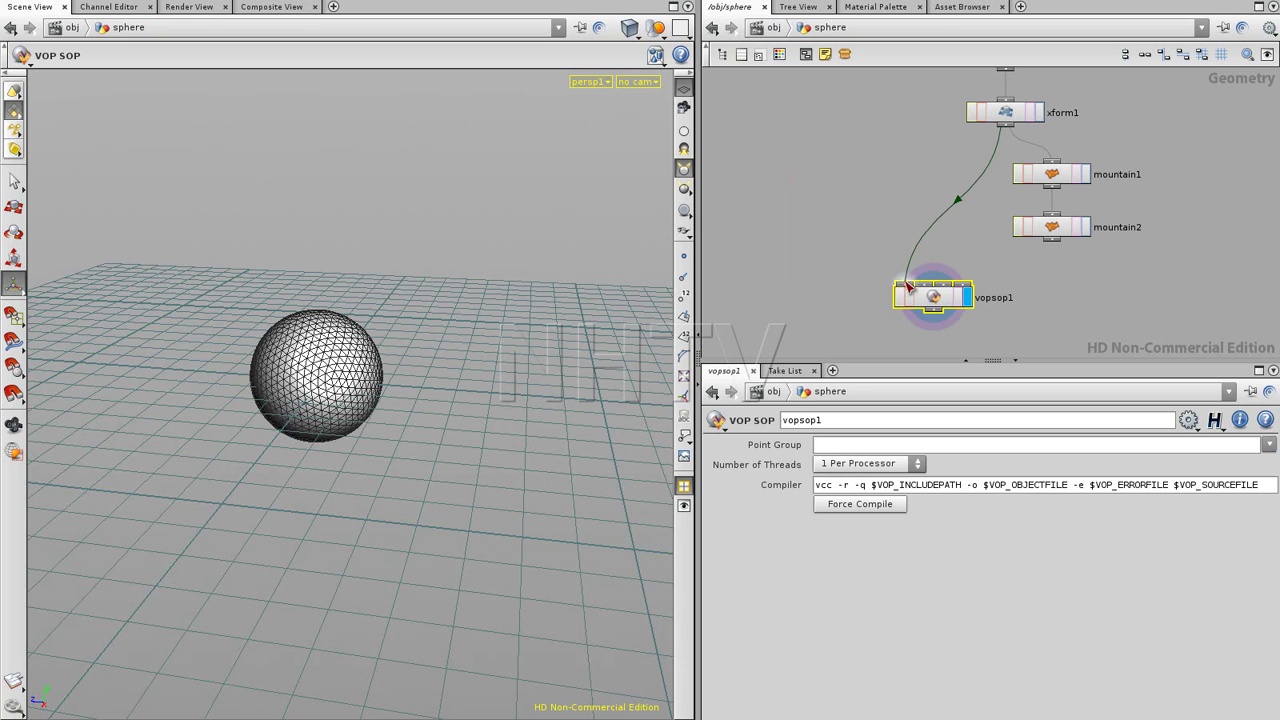
pyautogui.doubleClick(948, 296)
pyautogui.moveTo(1063, 171); pyautogui.dragTo(921, 178, button='middle')
pyautogui.click(1041, 142)
pyautogui.click(924, 192)
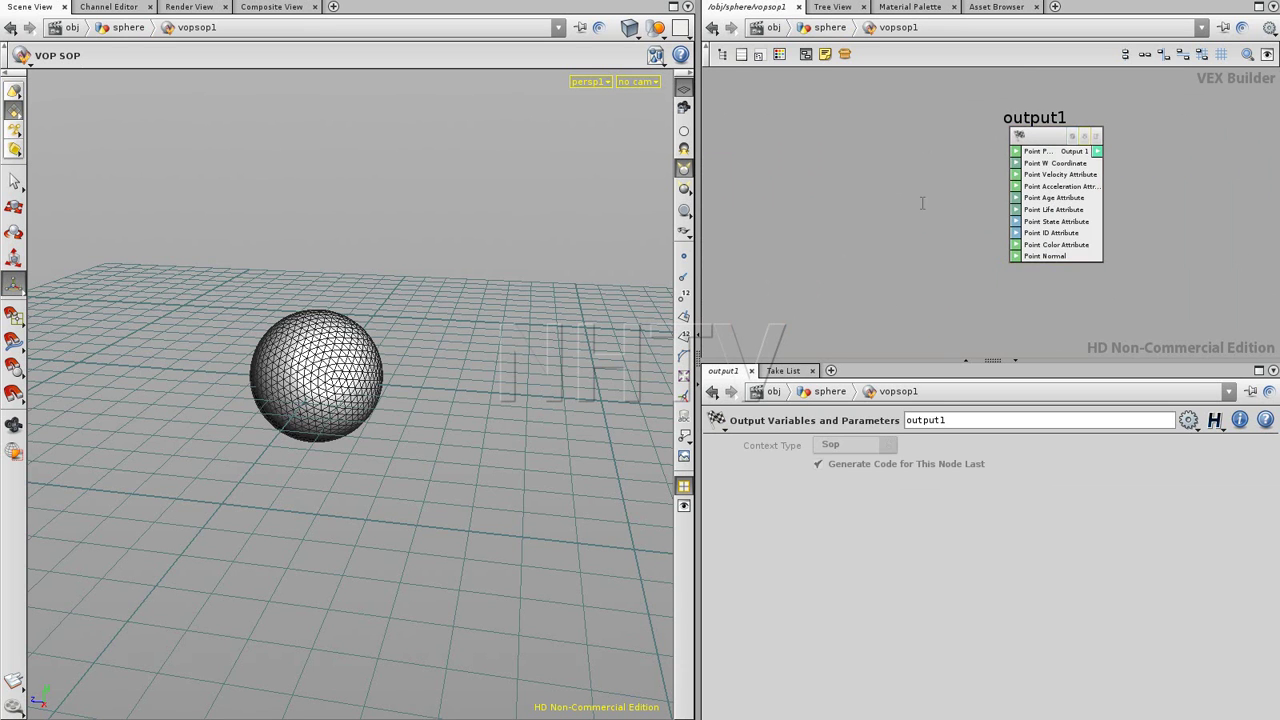
pyautogui.press('u')
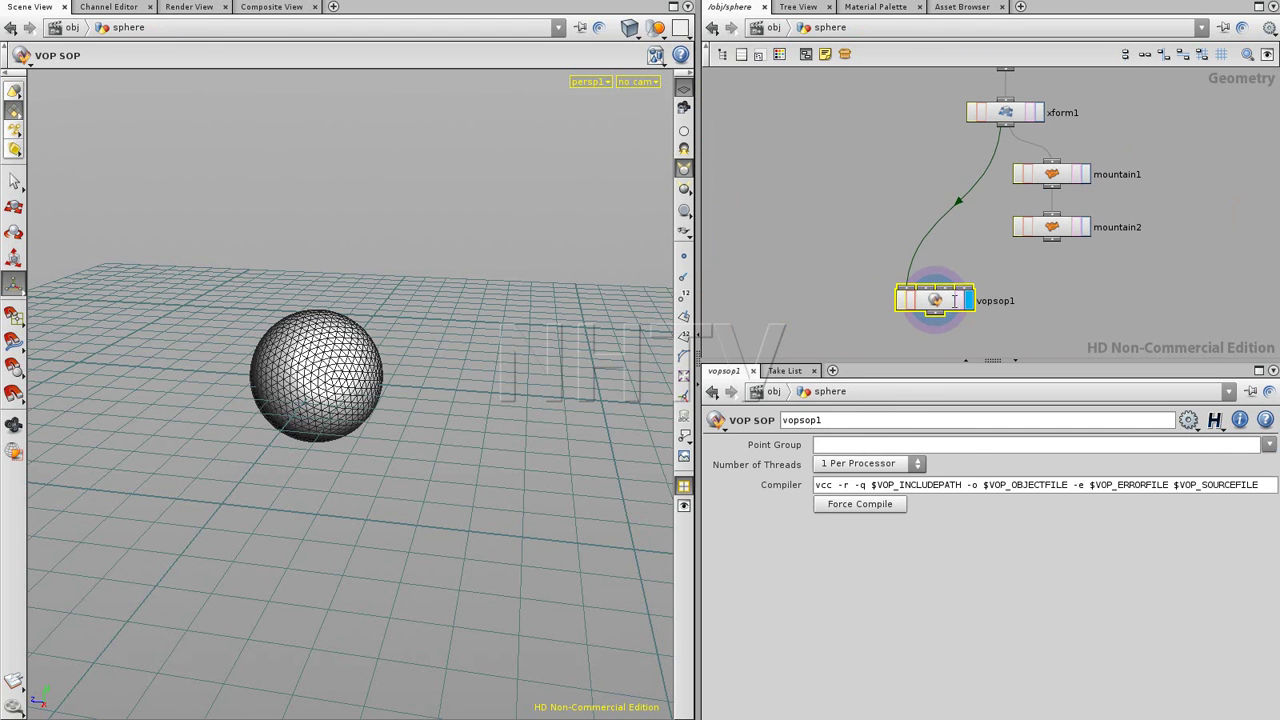
pyautogui.doubleClick(951, 300)
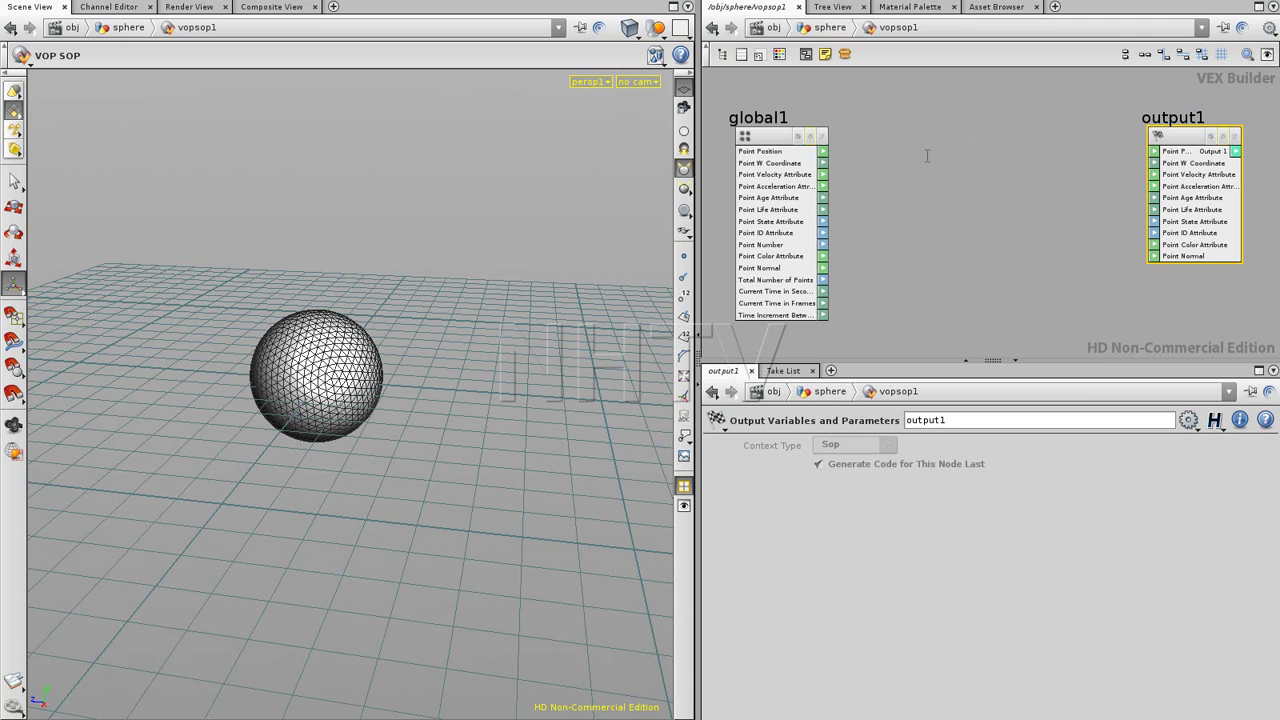
# Step: Examine the point attributes offered by the global1 node and accepted by the output1 node
pyautogui.scroll(5, 940, 165)
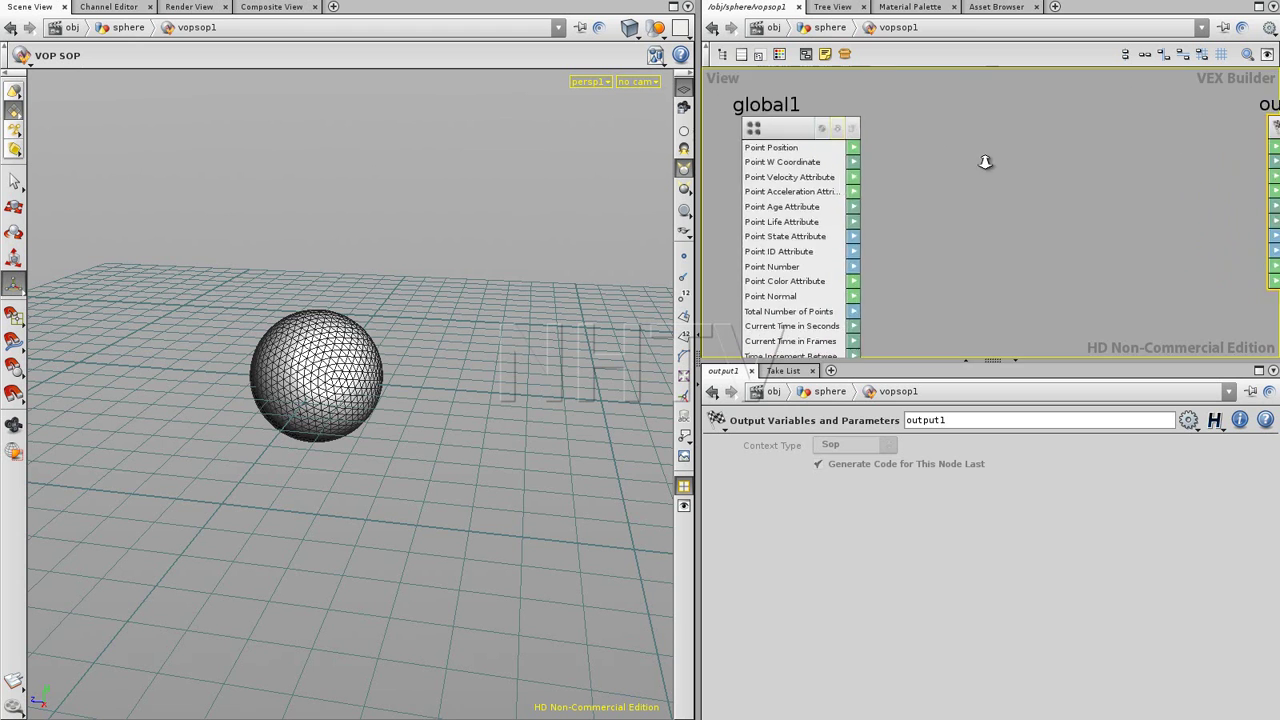
pyautogui.moveTo(962, 187); pyautogui.dragTo(931, 148, button='middle')
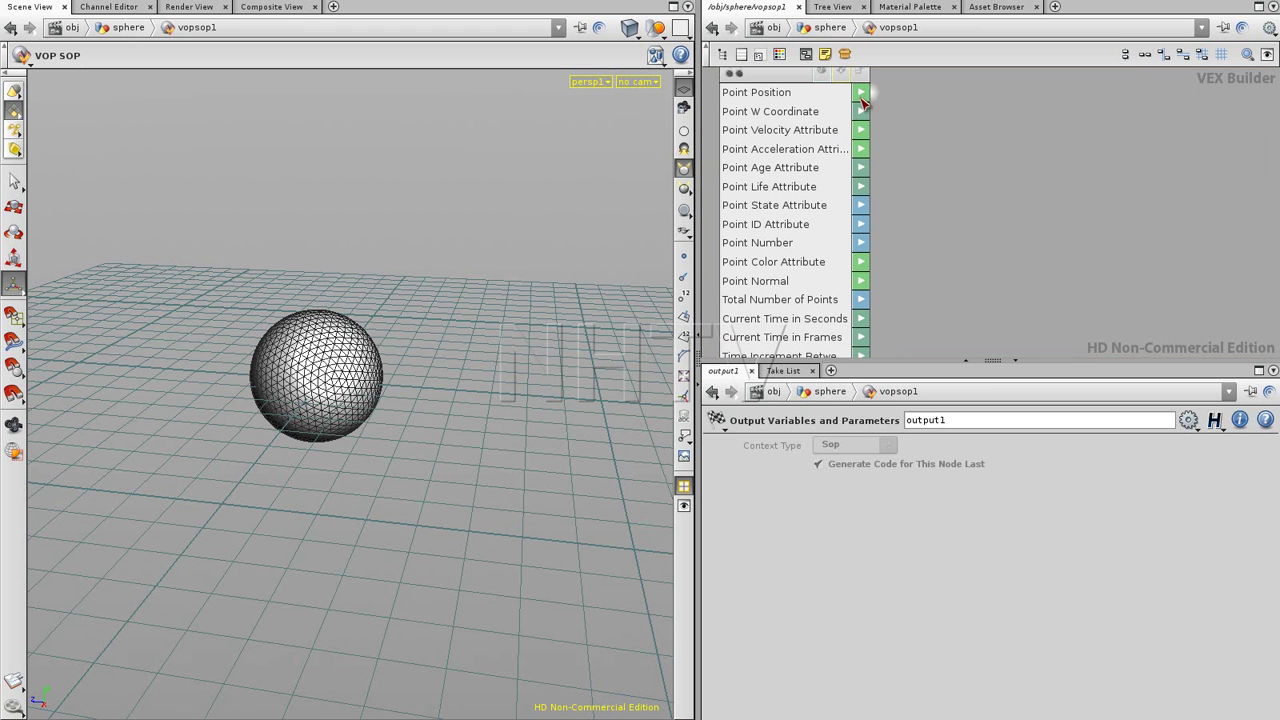
pyautogui.moveTo(986, 203); pyautogui.dragTo(986, 223, button='middle')
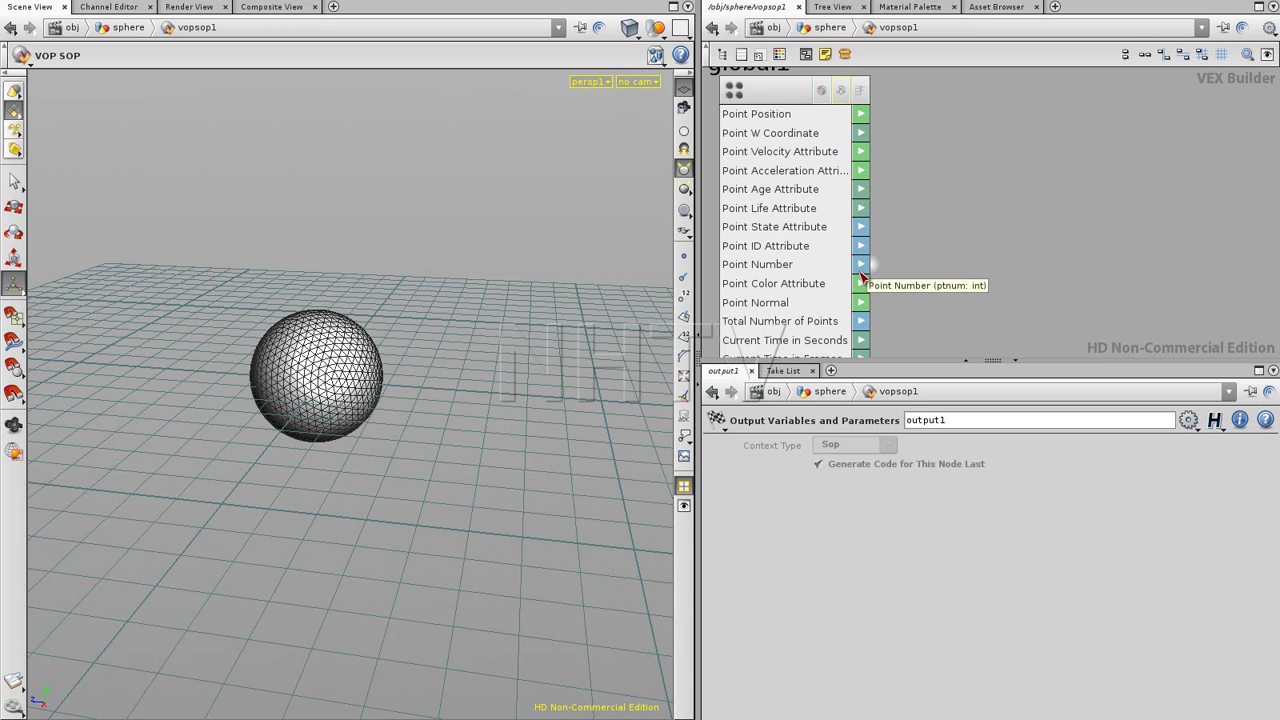
pyautogui.moveTo(1060, 211); pyautogui.dragTo(906, 254, button='middle')
pyautogui.scroll(-4, 1002, 206)
pyautogui.scroll(2, 905, 253)
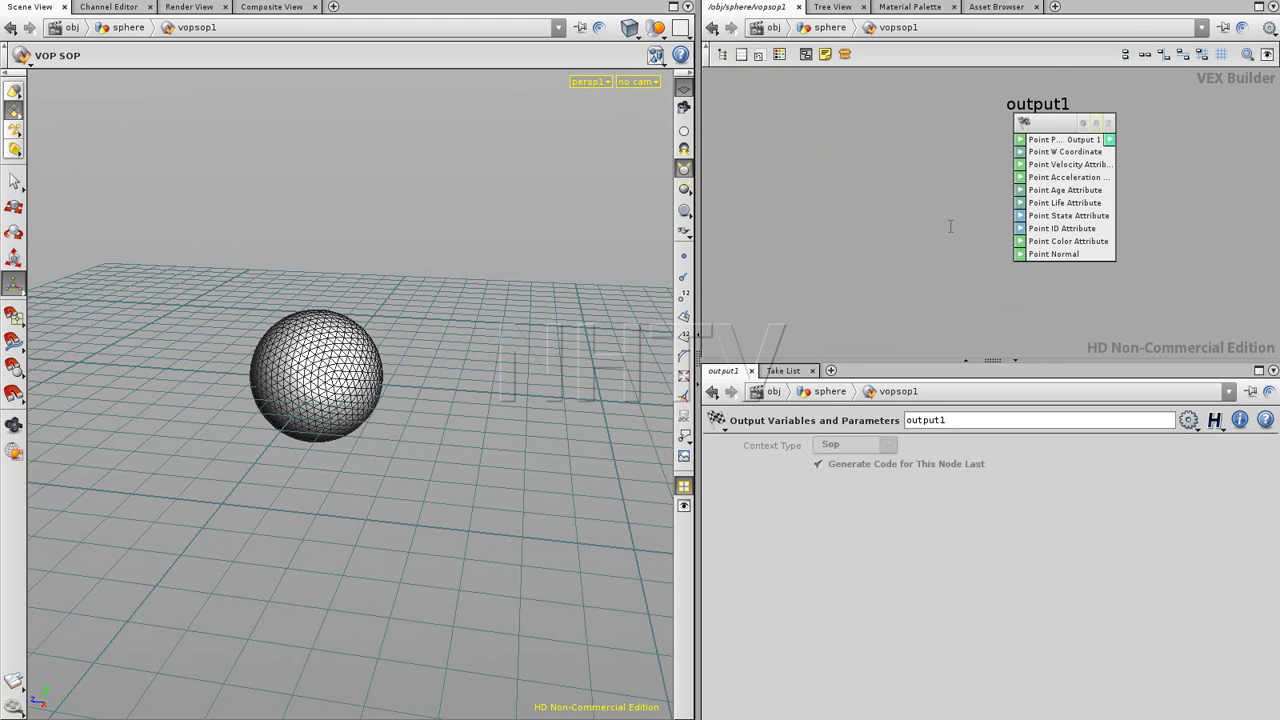
pyautogui.moveTo(862, 237); pyautogui.dragTo(989, 234, button='middle')
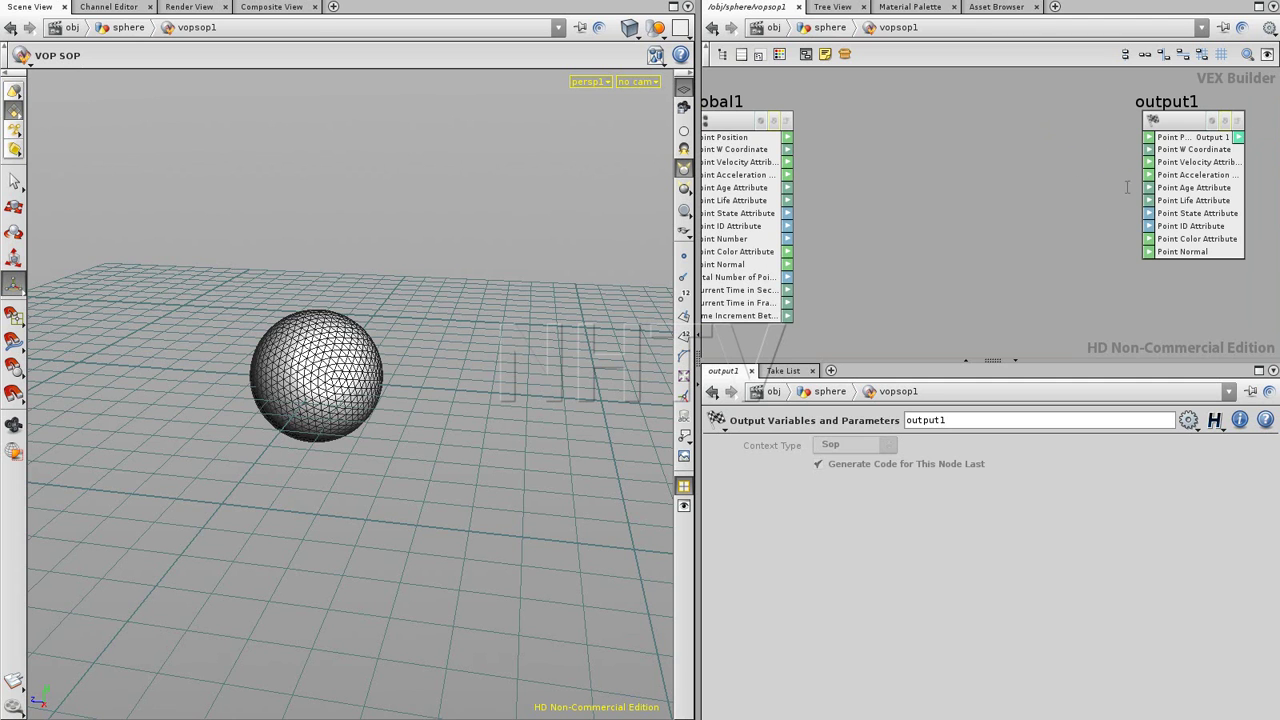
pyautogui.moveTo(1081, 228); pyautogui.dragTo(920, 254, button='middle')
pyautogui.scroll(1, 952, 242)
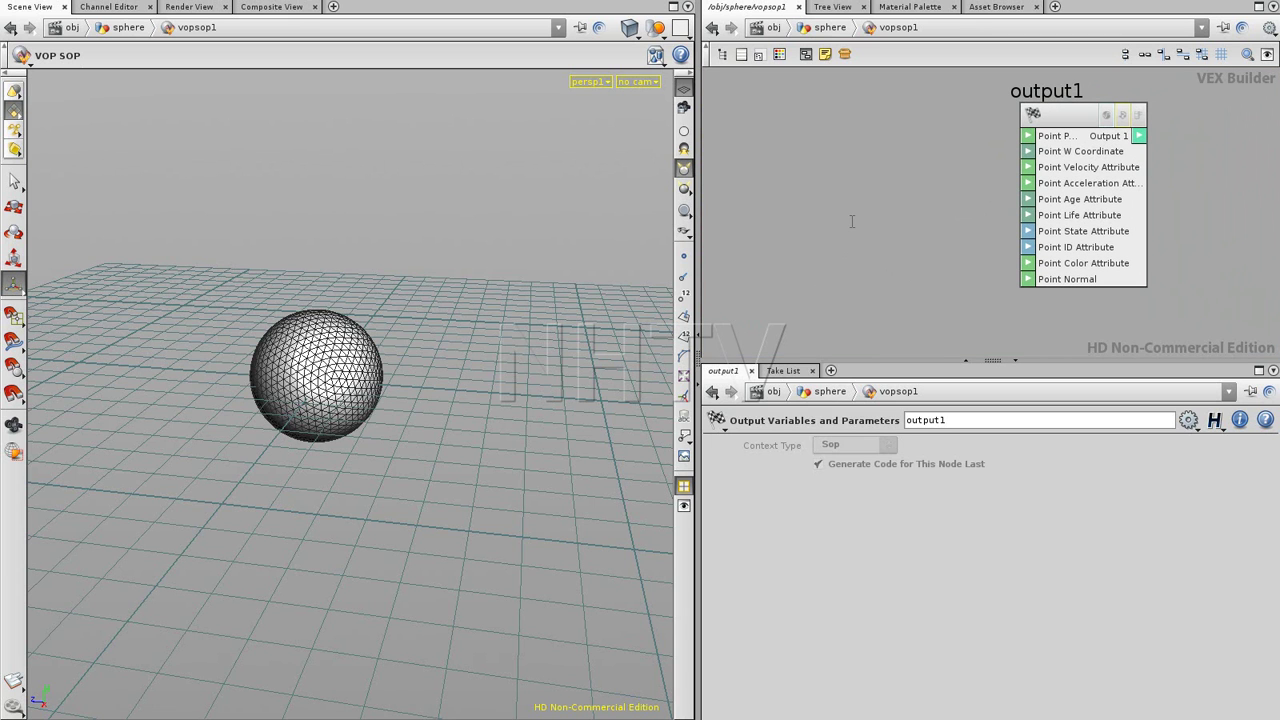
# Step: Add a Constant node to the VOP network beside output1
pyautogui.press('Tab')
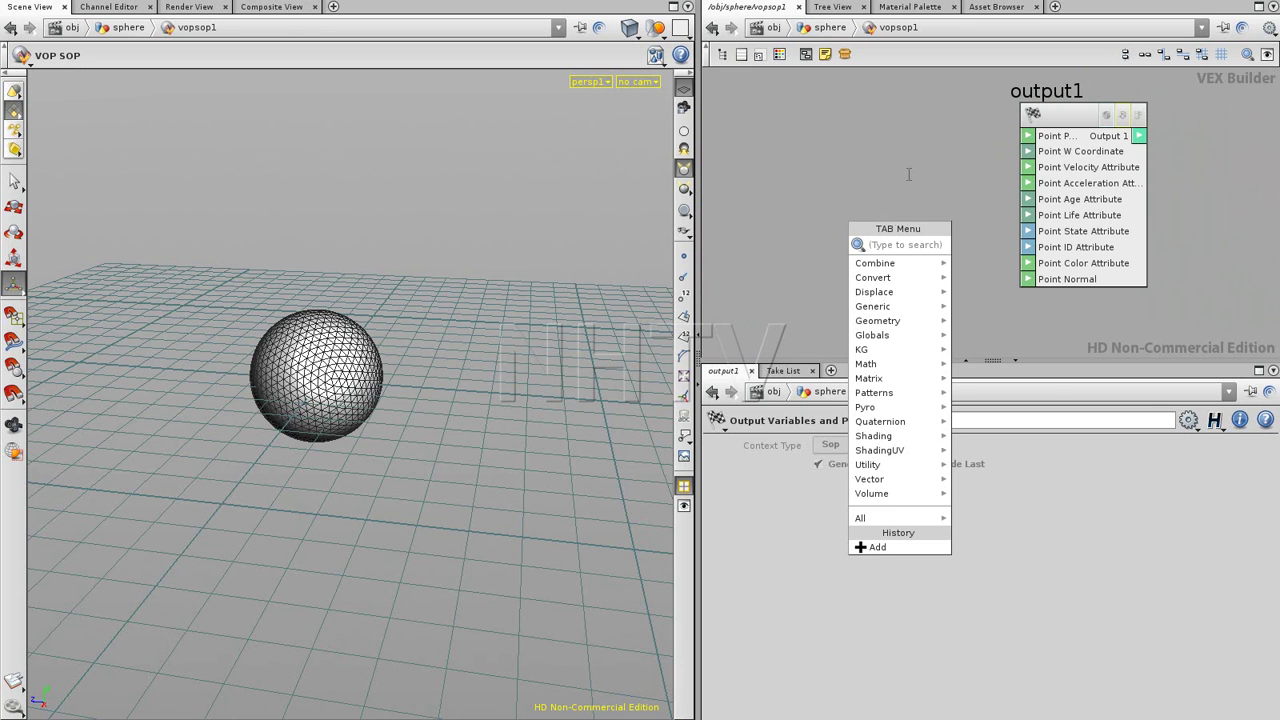
pyautogui.moveTo(894, 266)
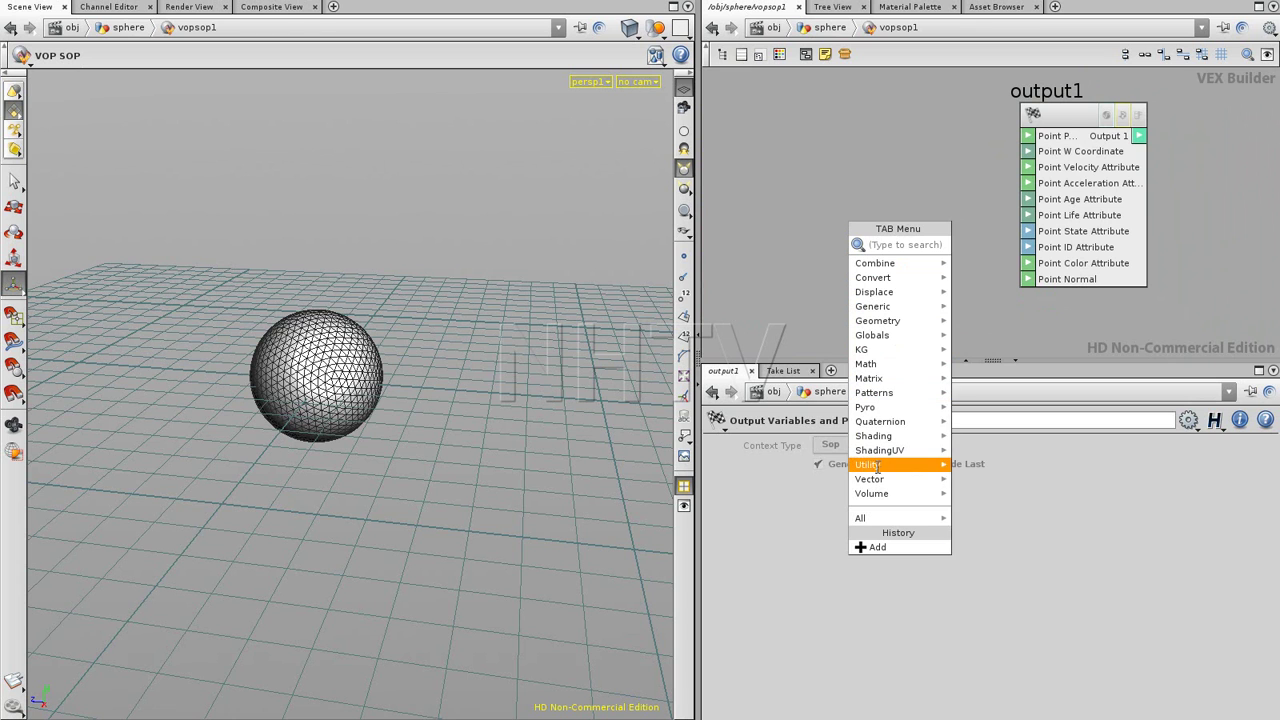
pyautogui.moveTo(876, 466)
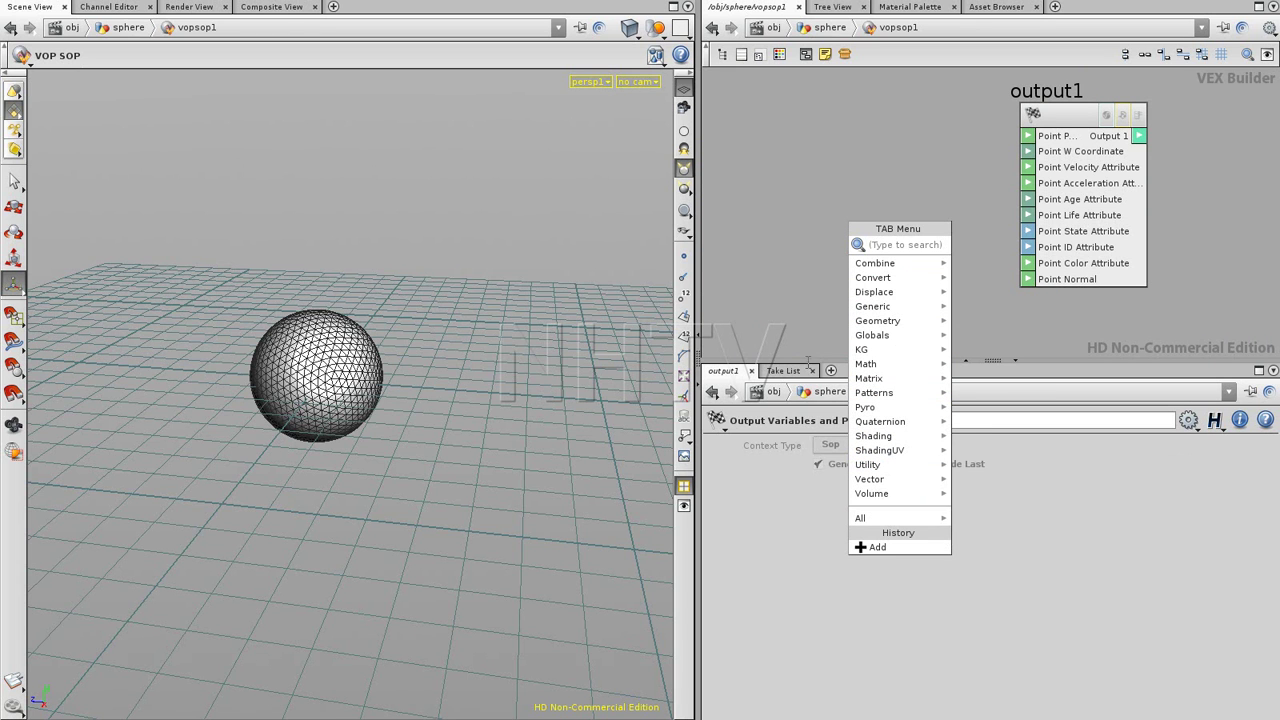
pyautogui.press('Tab')
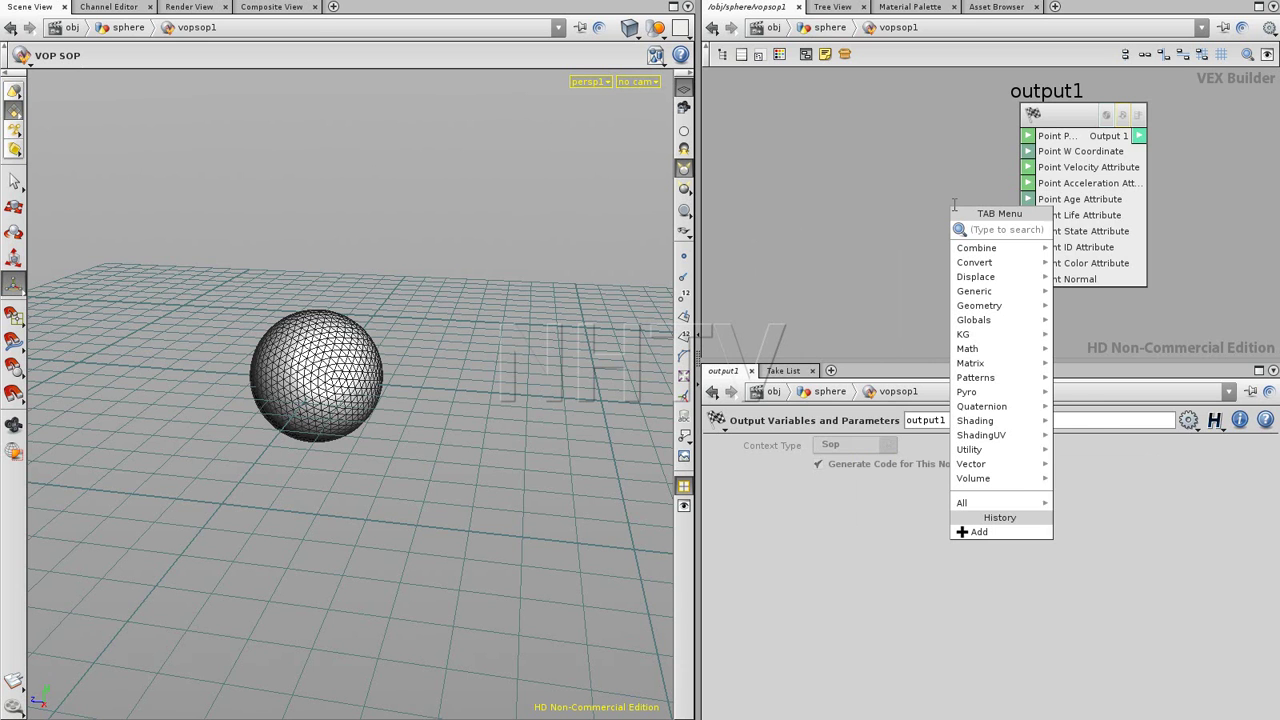
pyautogui.write('con')
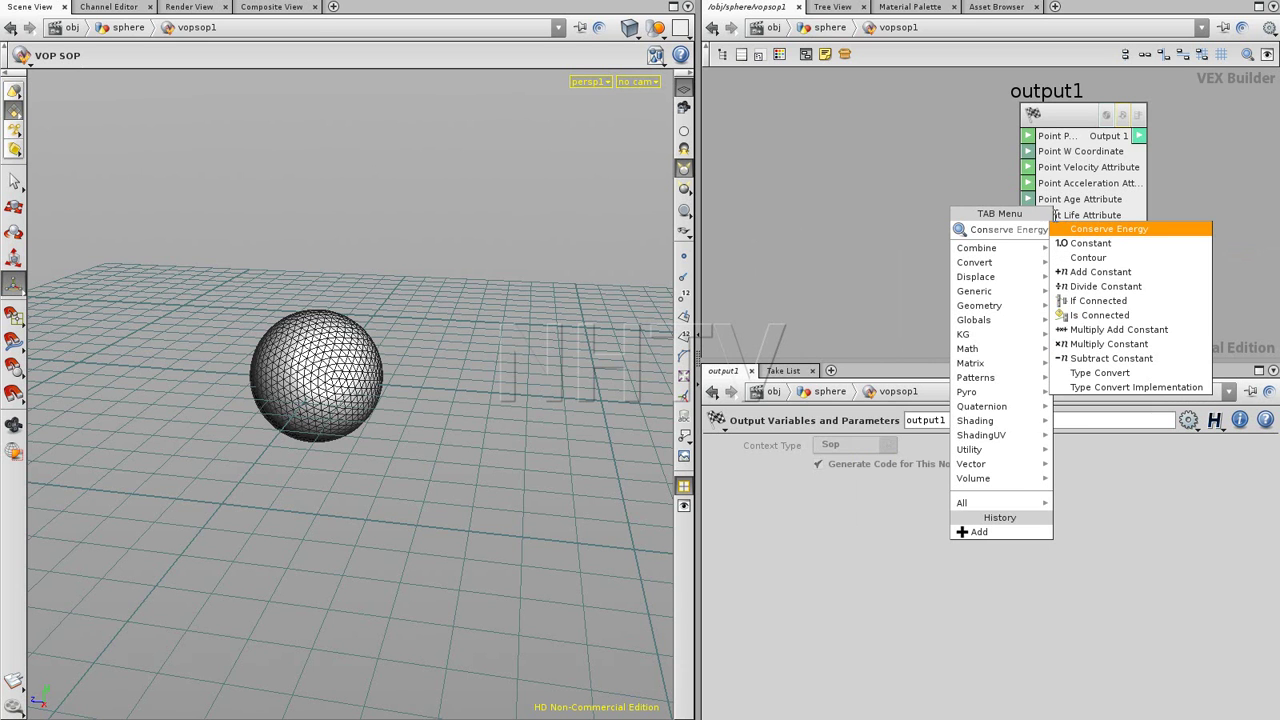
pyautogui.click(1090, 243)
pyautogui.click(858, 250)
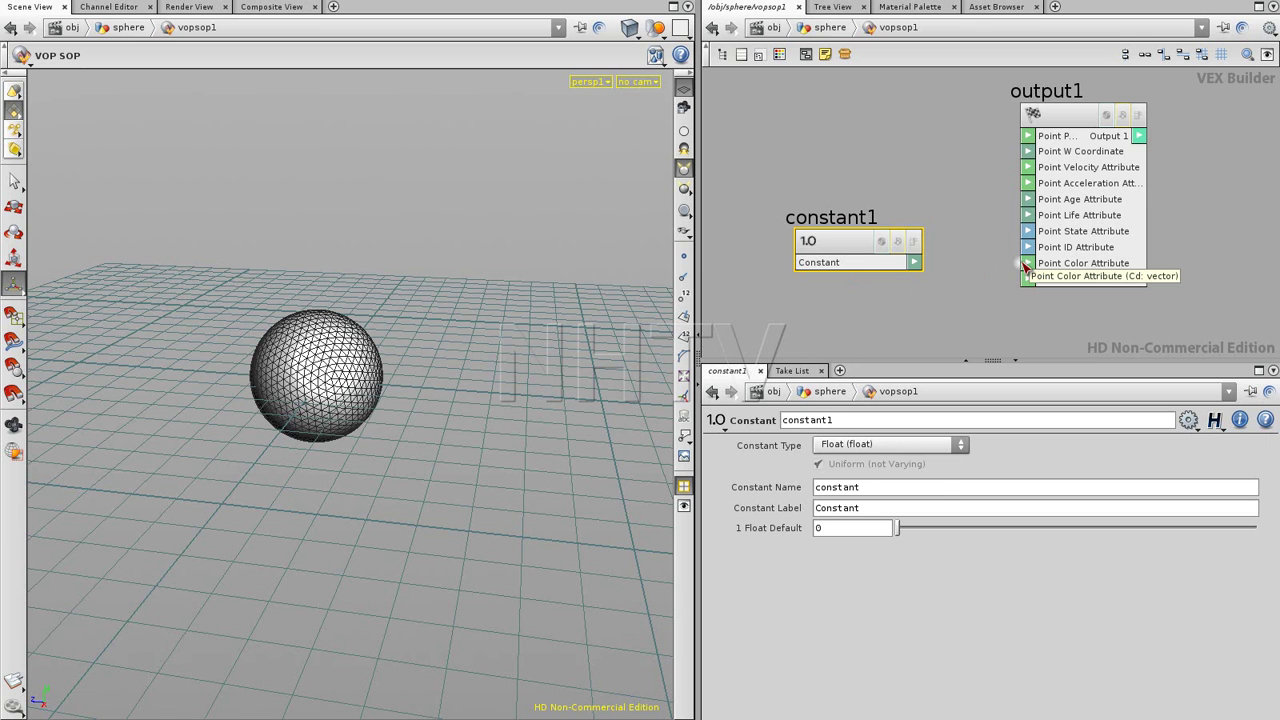
# Step: Change the constant's type to 3 Floats (vector) and connect it to output1's Point Color Attribute
pyautogui.click(897, 445)
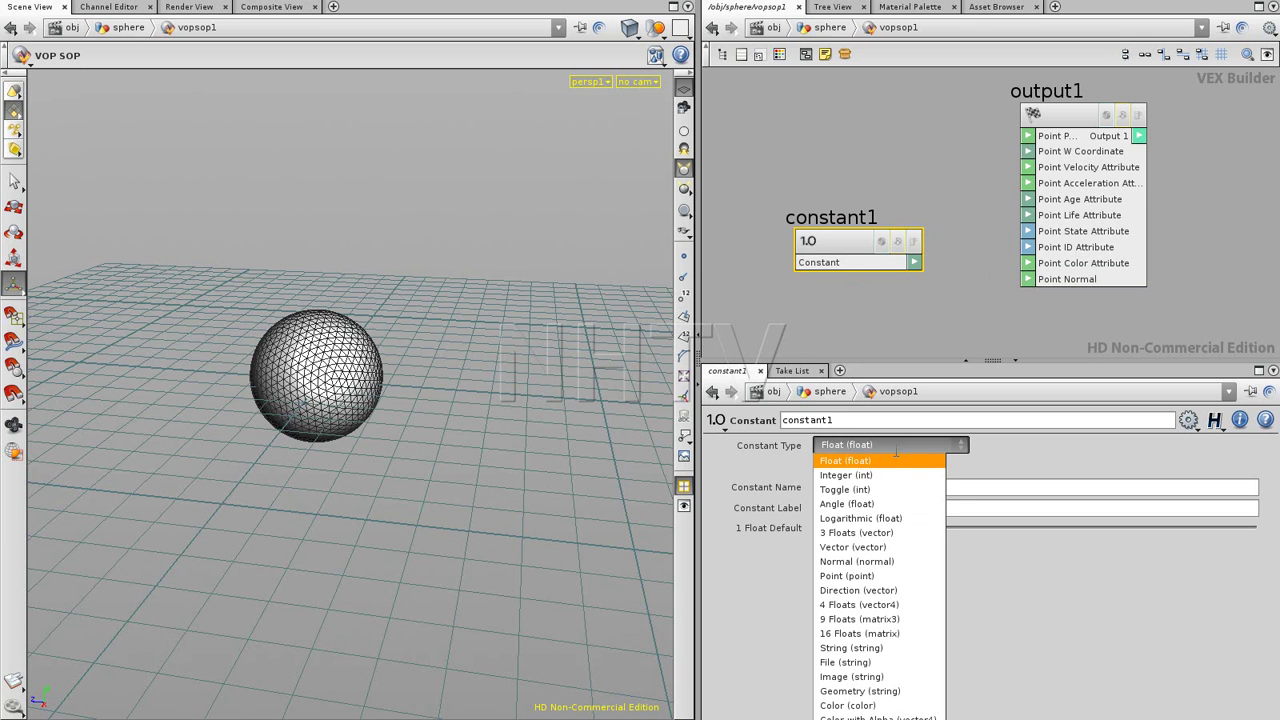
pyautogui.click(874, 533)
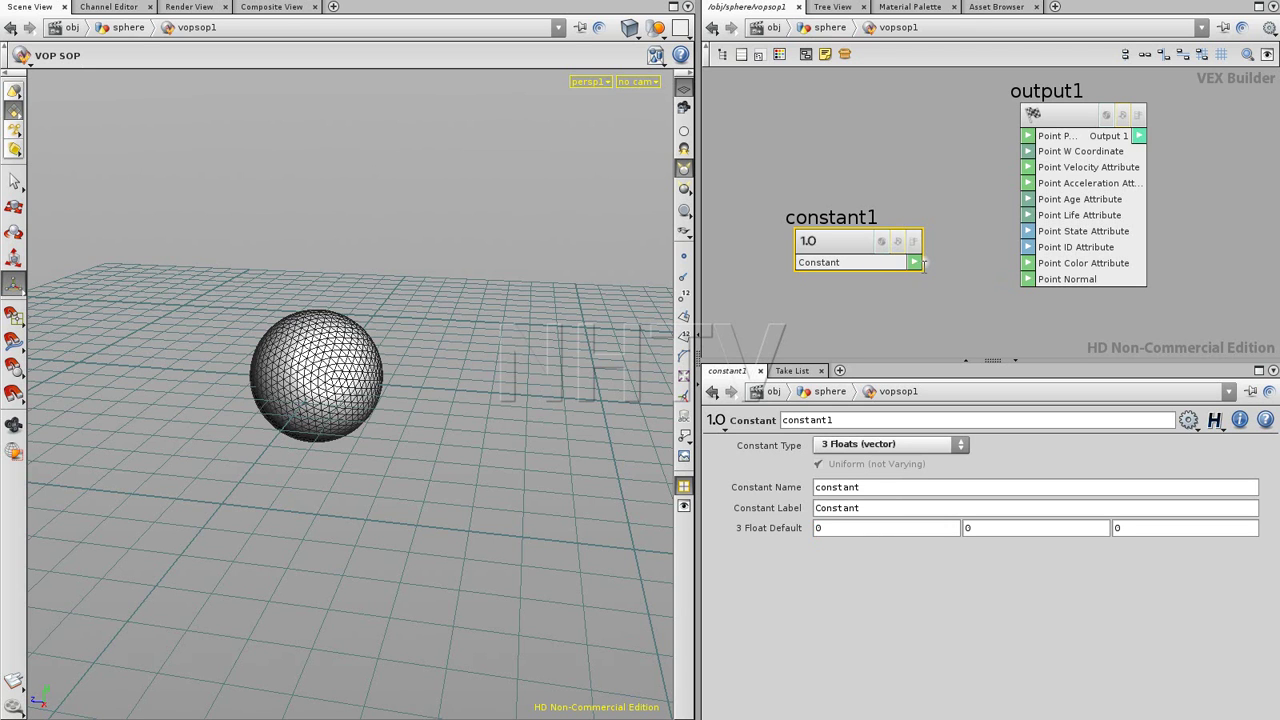
pyautogui.moveTo(914, 262); pyautogui.dragTo(1027, 263)
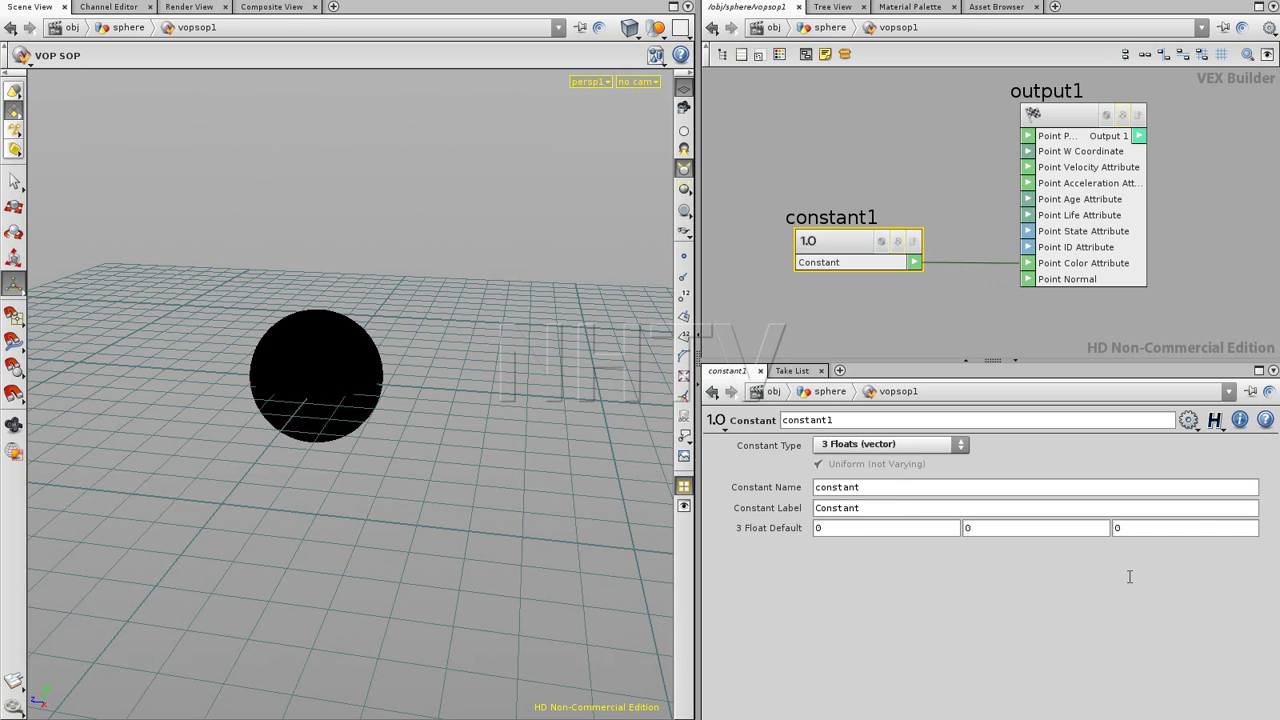
# Step: Set the first component of the constant's 3 Float Default to 1
pyautogui.moveTo(880, 534); pyautogui.dragTo(763, 542)
pyautogui.write('1')
pyautogui.press('Return')
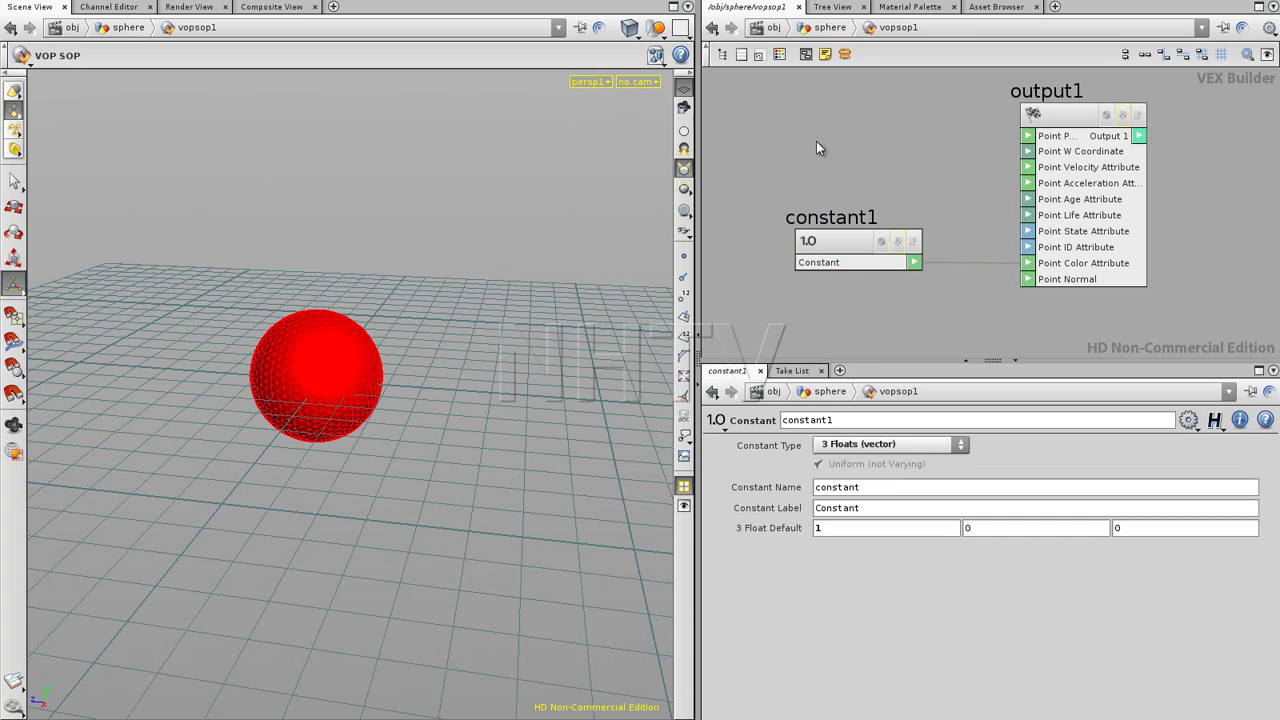
# Step: Set the third component of the constant's 3 Float Default to 1
pyautogui.press('Escape')
pyautogui.moveTo(349, 289); pyautogui.dragTo(330, 340)
pyautogui.click(984, 532)
pyautogui.press('Tab')
pyautogui.write('1')
pyautogui.press('Return')
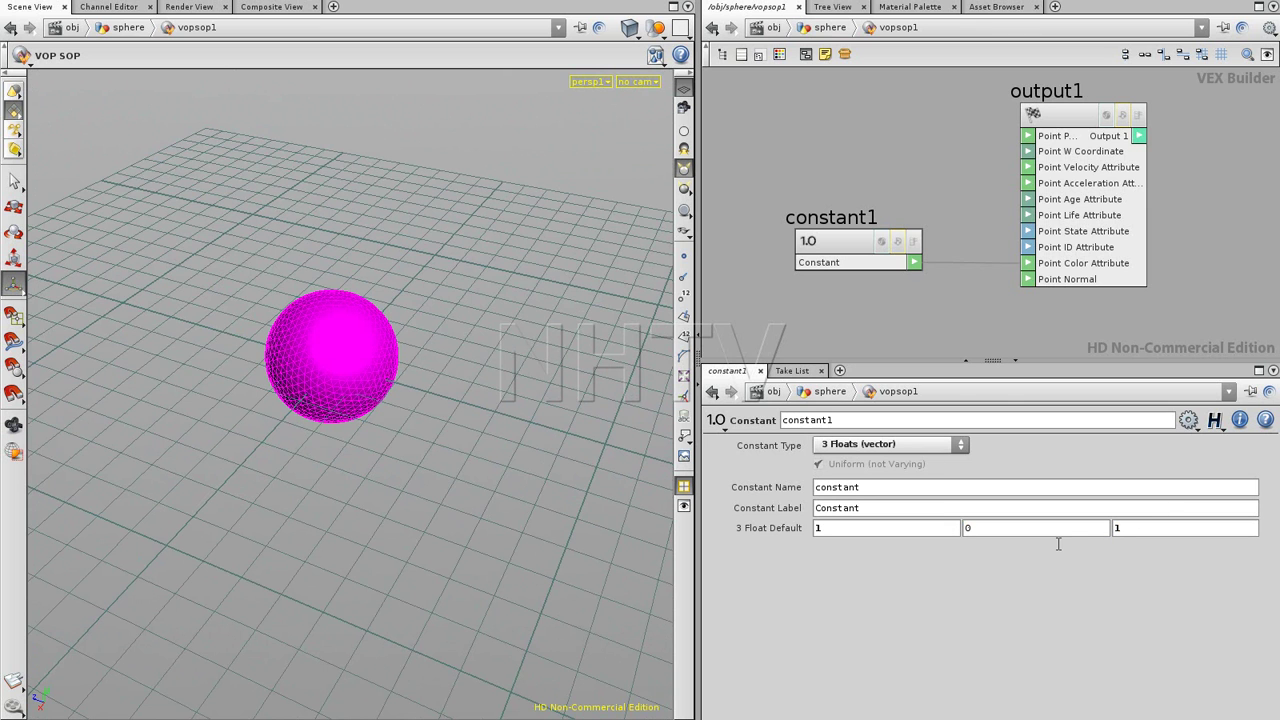
# Step: Set the third and first components of the constant's 3 Float Default to 0
pyautogui.click(1133, 530)
pyautogui.write('0')
pyautogui.press('Return')
pyautogui.click(822, 532)
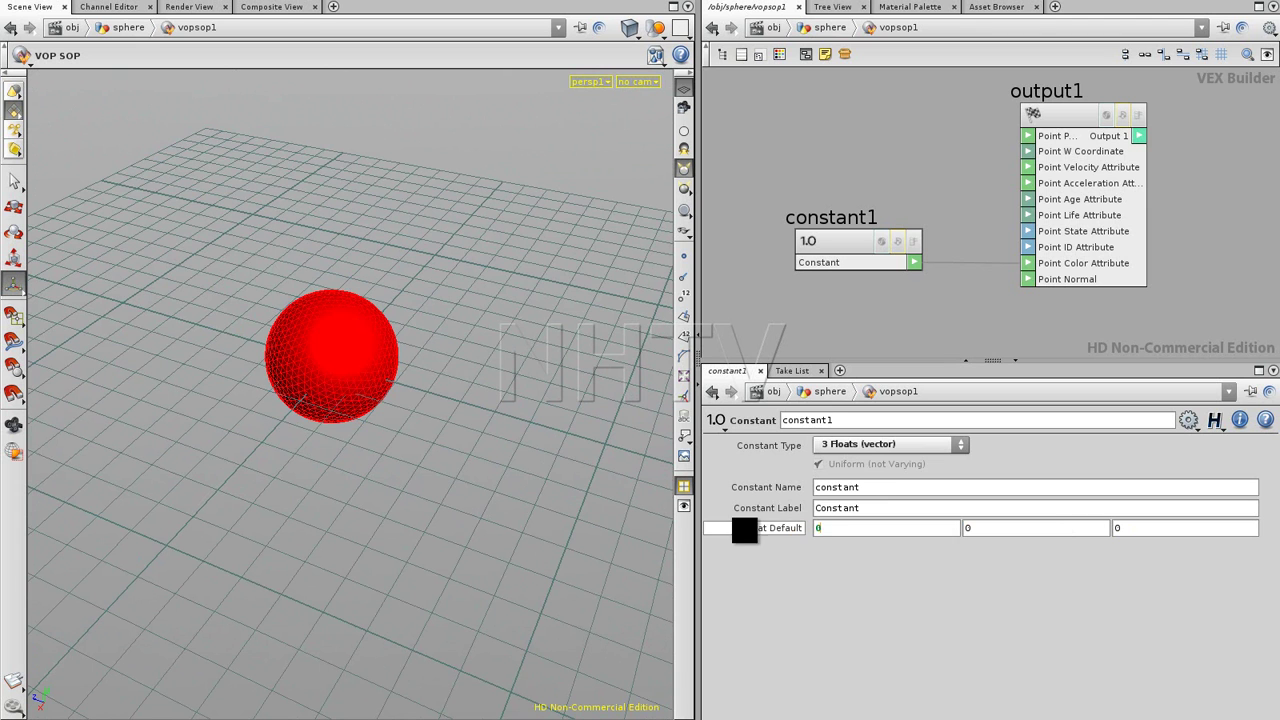
pyautogui.write('0')
pyautogui.press('Return')
# Step: Move constant1 up between global1 and output1 and disconnect it from the Point Color Attribute input
pyautogui.moveTo(810, 157); pyautogui.dragTo(1033, 143, button='middle')
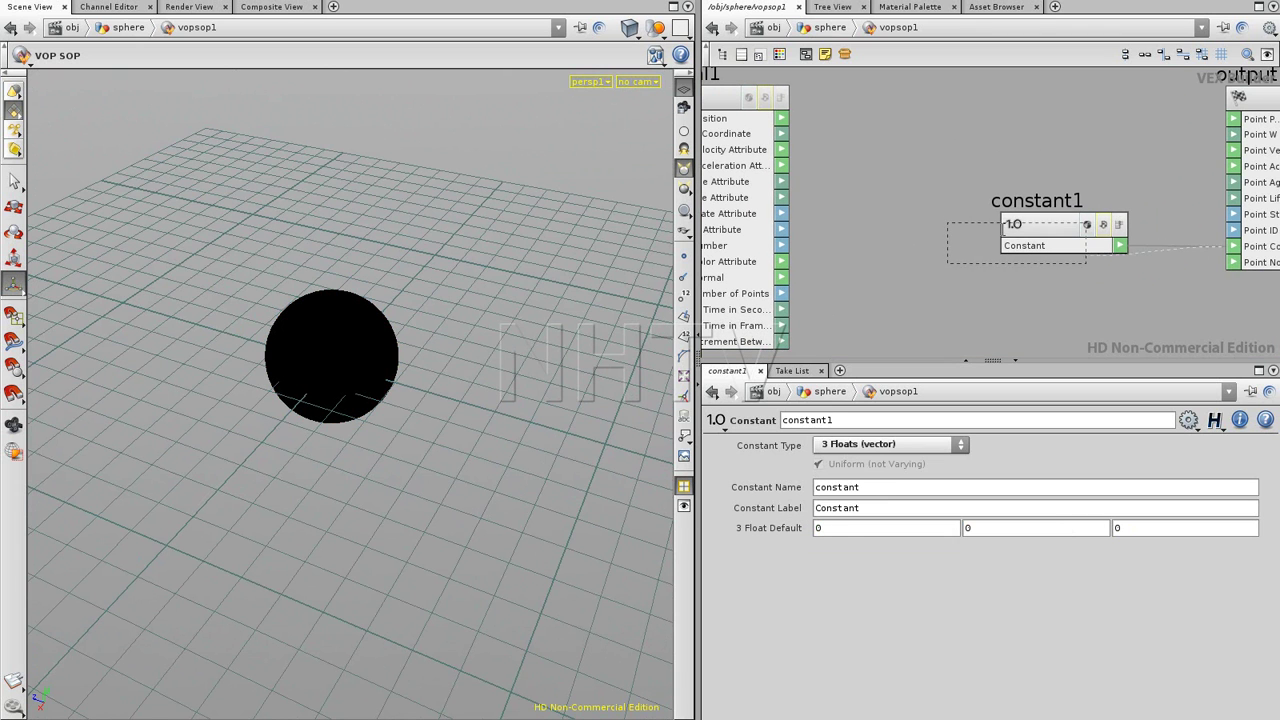
pyautogui.moveTo(1005, 230); pyautogui.dragTo(951, 200)
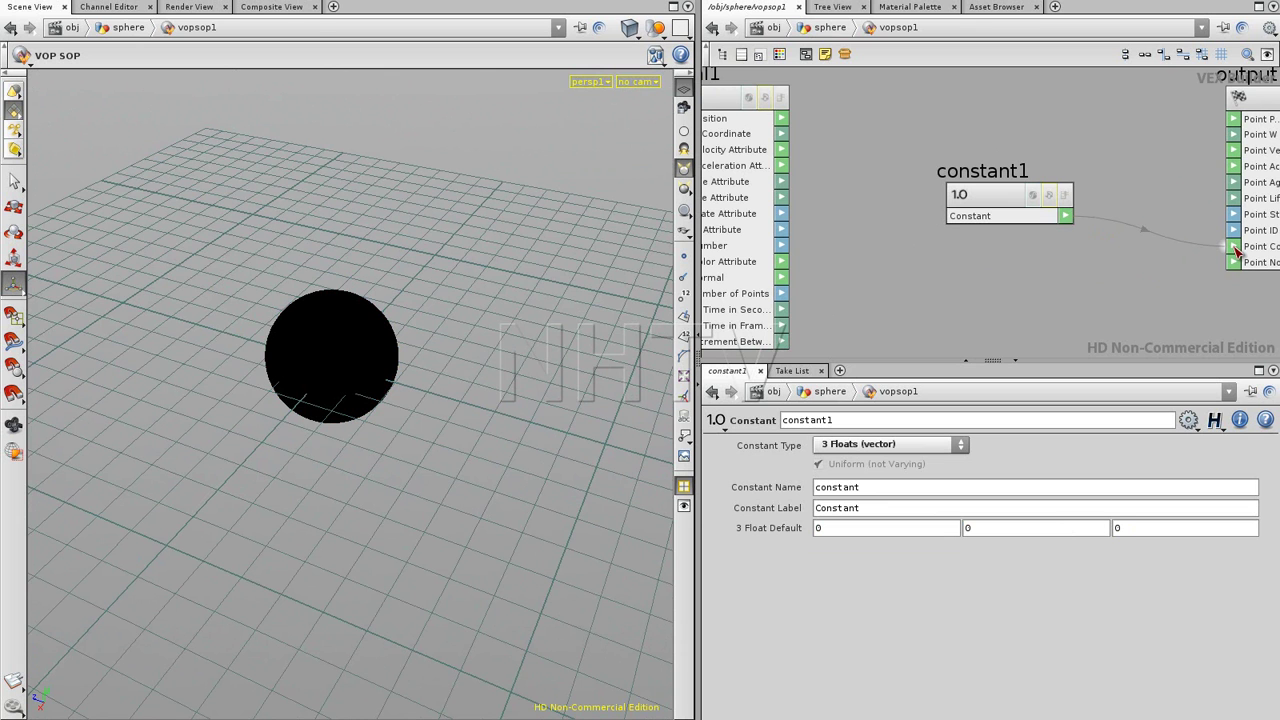
pyautogui.moveTo(1235, 250); pyautogui.dragTo(1104, 260)
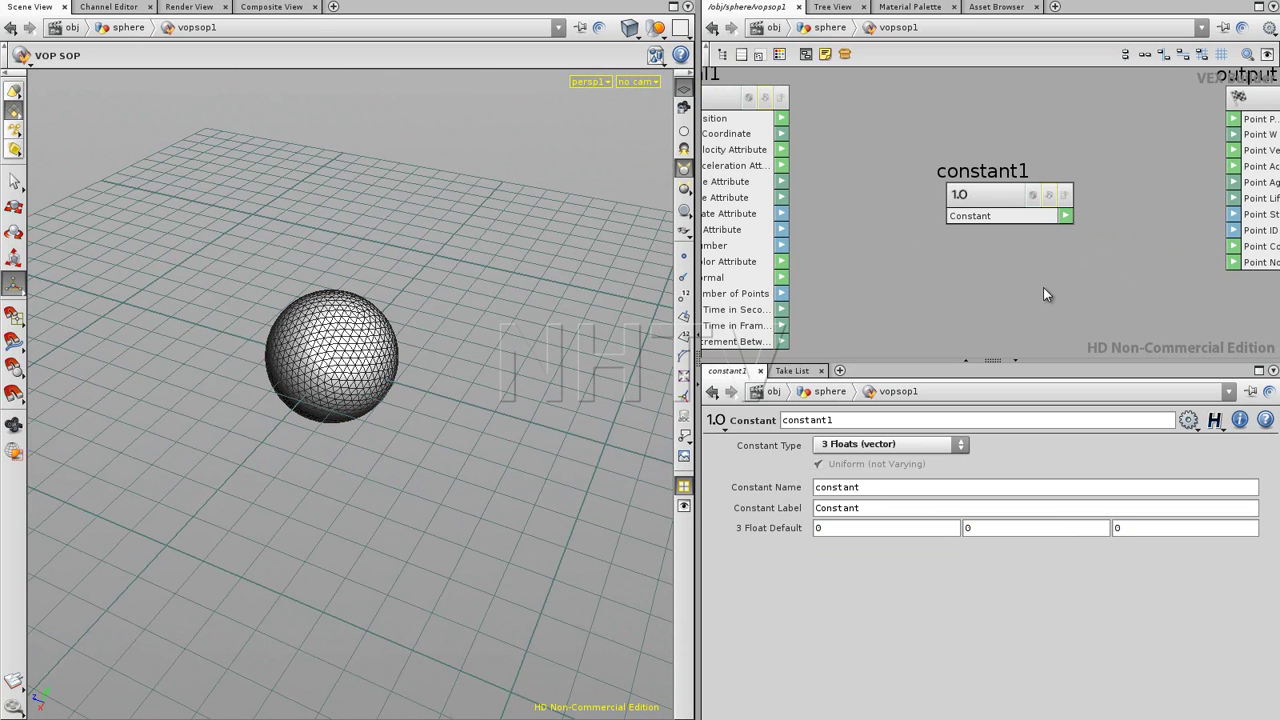
# Step: Connect global1's Point Normal output to output1's Point Color Attribute input
pyautogui.moveTo(1067, 267); pyautogui.dragTo(1034, 240, button='middle')
pyautogui.moveTo(971, 269)
pyautogui.mouseDown(button='middle')
pyautogui.moveTo(1048, 270)
pyautogui.moveTo(995, 277)
pyautogui.mouseUp(button='middle')
pyautogui.scroll(-2, 1048, 270)
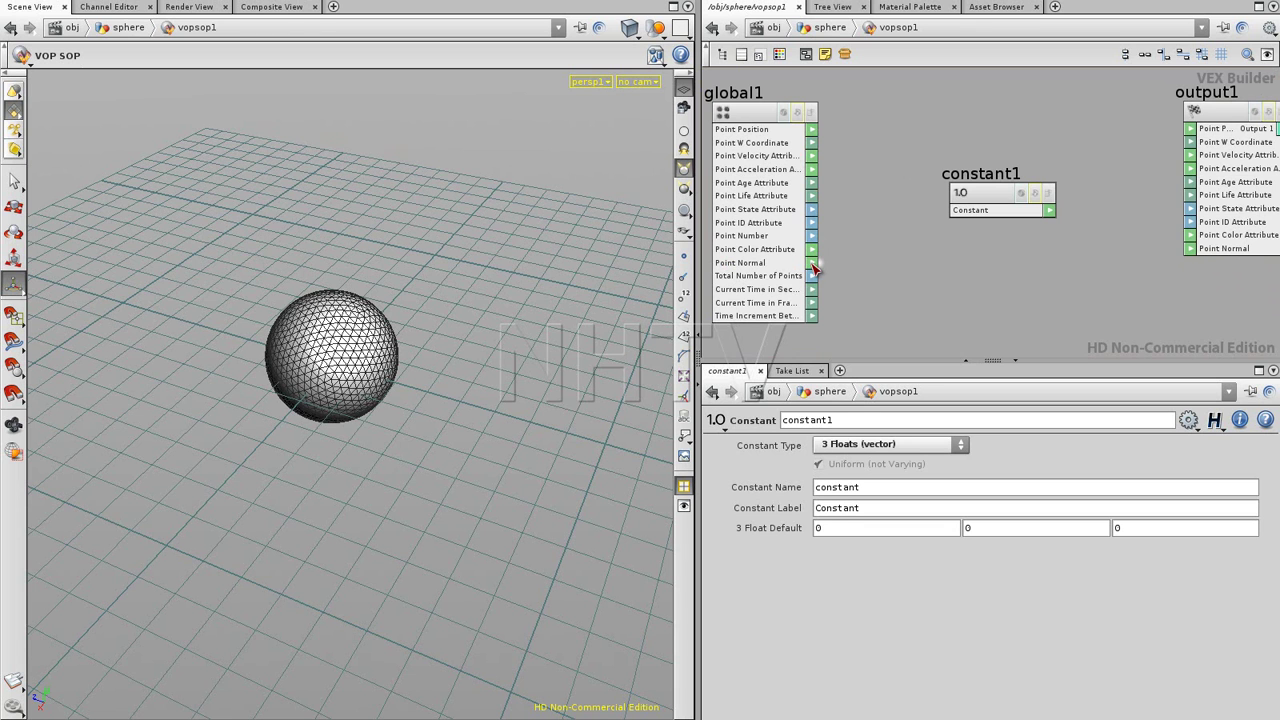
pyautogui.moveTo(1086, 273); pyautogui.dragTo(993, 274, button='middle')
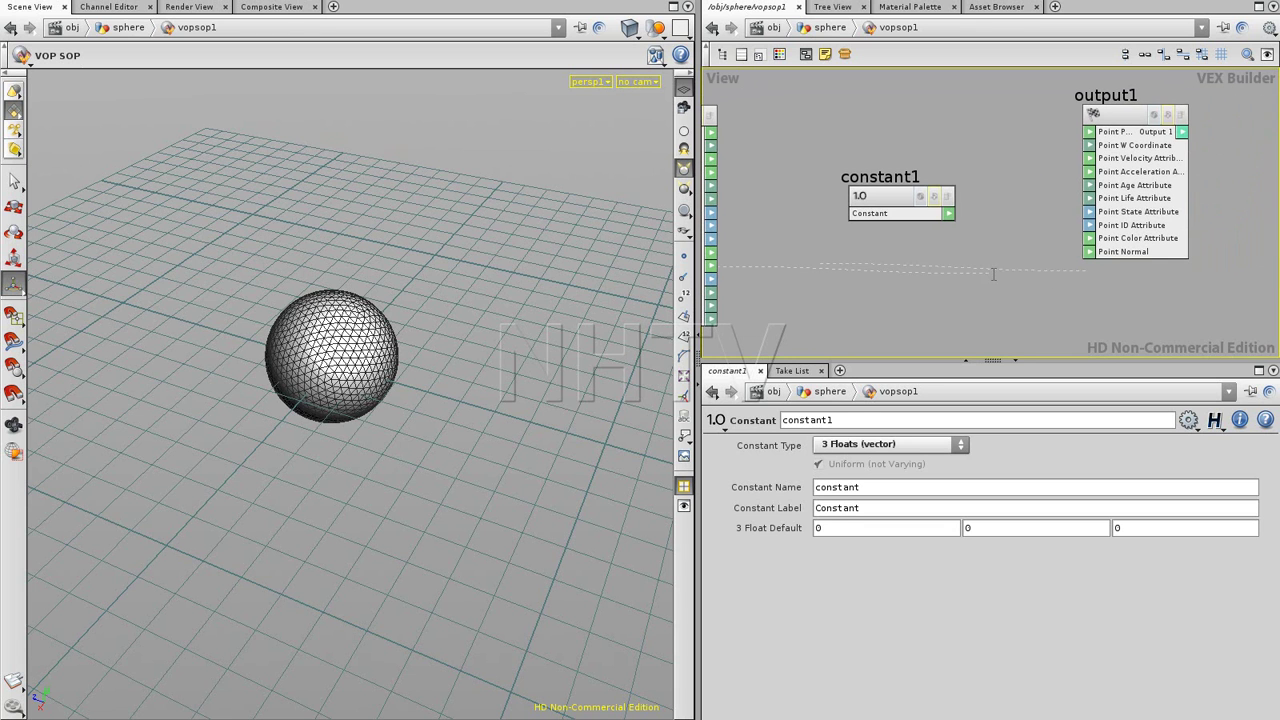
pyautogui.click(1089, 238)
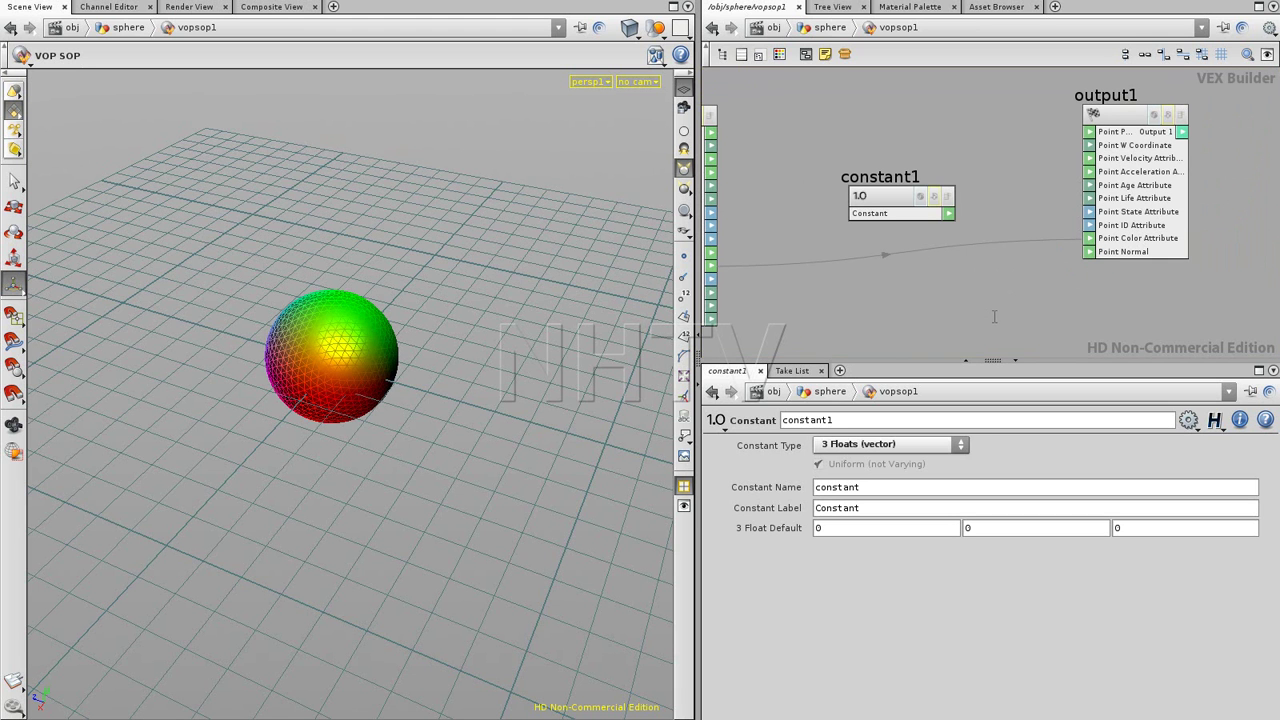
# Step: Inspect the sphere's normal-based colours from several angles and compare them with the axis directions
pyautogui.press('Escape')
pyautogui.moveTo(271, 349); pyautogui.dragTo(480, 356)
pyautogui.keyDown('alt'); pyautogui.moveTo(480, 356); pyautogui.dragTo(460, 367, button='right'); pyautogui.keyUp('alt')
pyautogui.keyDown('alt'); pyautogui.moveTo(440, 377); pyautogui.dragTo(360, 494); pyautogui.keyUp('alt')
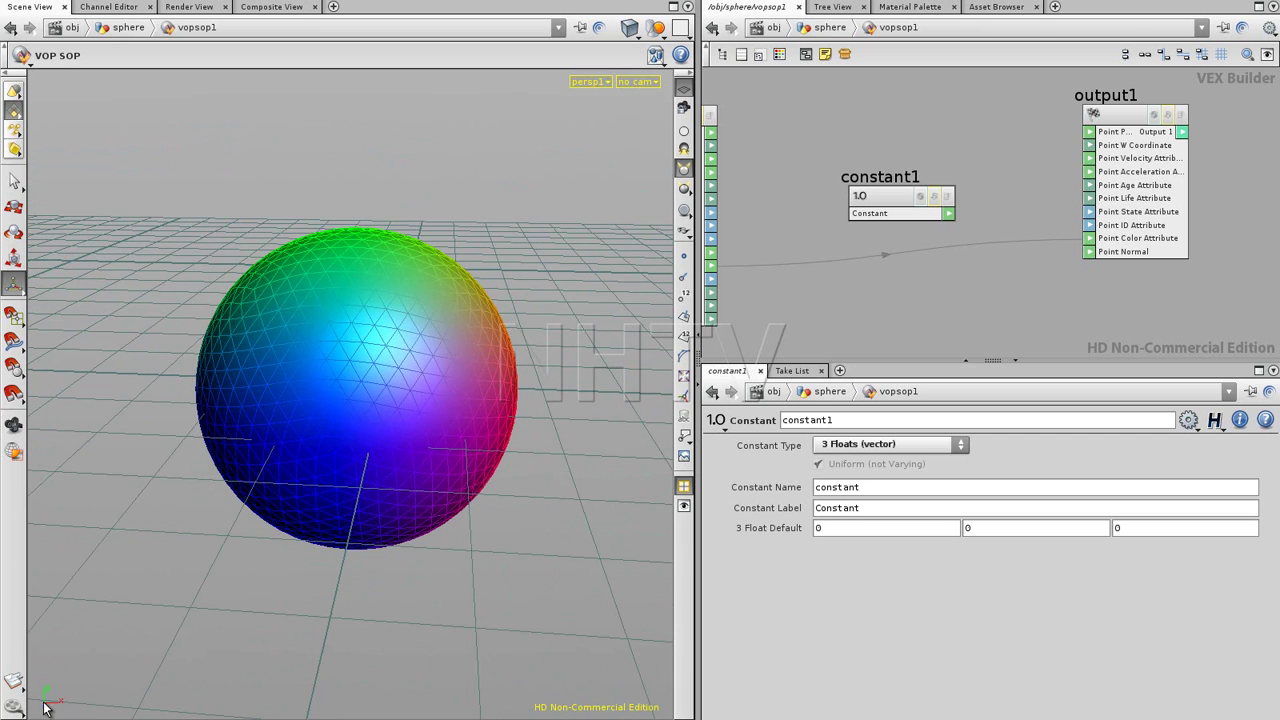
pyautogui.moveTo(296, 532)
pyautogui.keyDown('alt'); pyautogui.mouseDown()
pyautogui.moveTo(254, 546)
pyautogui.moveTo(271, 529)
pyautogui.mouseUp(); pyautogui.keyUp('alt')
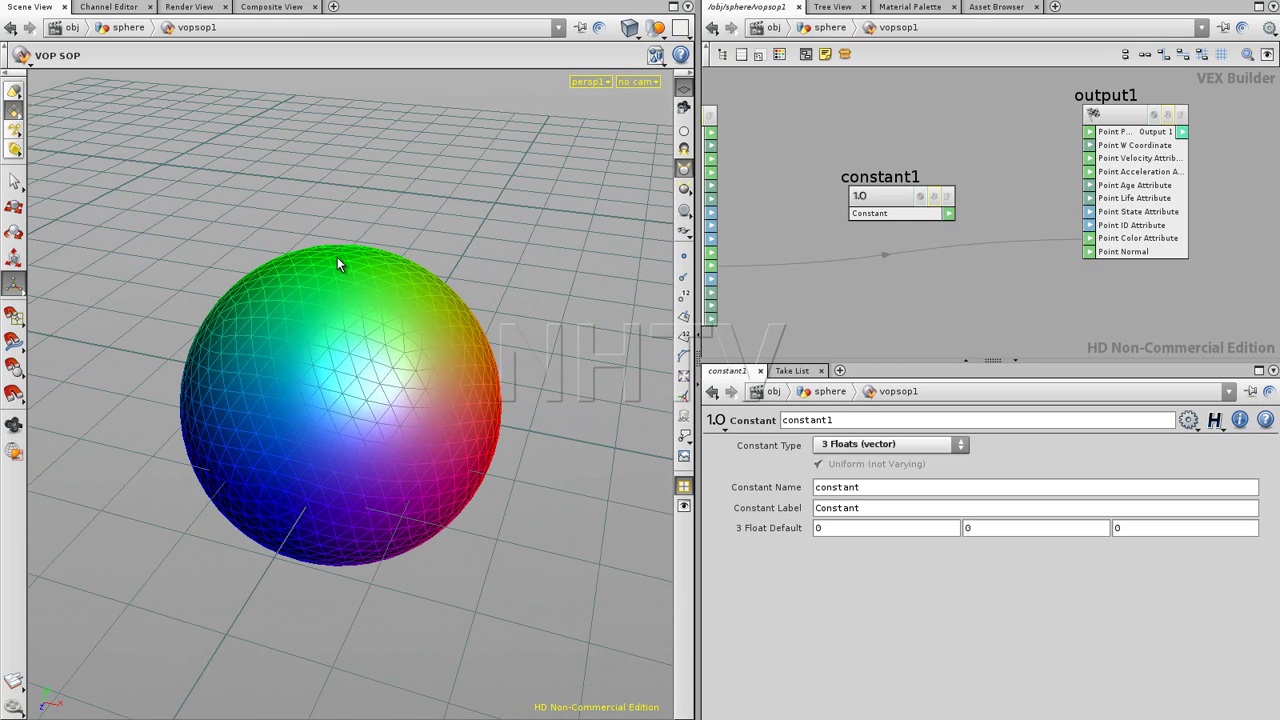
pyautogui.keyDown('alt'); pyautogui.moveTo(346, 260); pyautogui.dragTo(388, 332); pyautogui.keyUp('alt')
pyautogui.keyDown('alt'); pyautogui.moveTo(388, 332); pyautogui.dragTo(391, 289, button='right'); pyautogui.keyUp('alt')
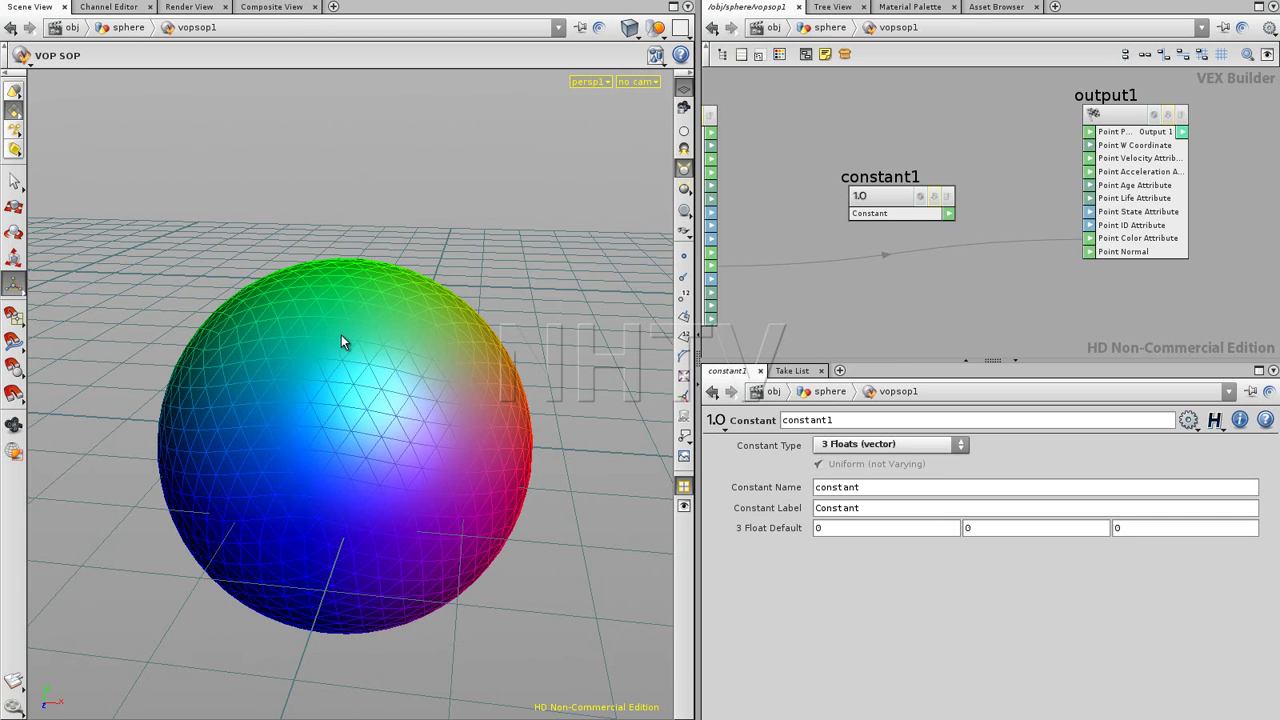
pyautogui.press('Escape')
pyautogui.moveTo(386, 380); pyautogui.dragTo(572, 432)
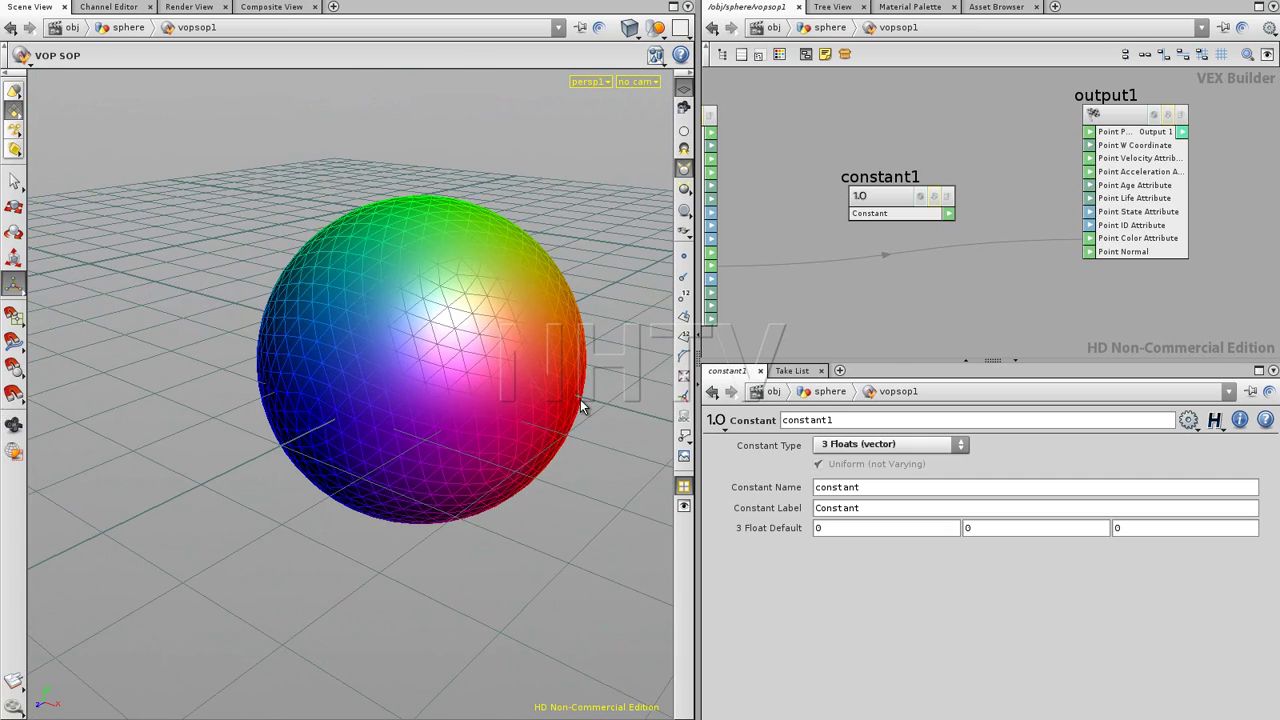
# Step: Return to the sphere network, display mountain2 and raise sphere1's Frequency to 30 and then 60
pyautogui.moveTo(497, 398)
pyautogui.mouseDown()
pyautogui.moveTo(443, 414)
pyautogui.moveTo(510, 385)
pyautogui.mouseUp()
pyautogui.moveTo(871, 297); pyautogui.dragTo(946, 291, button='middle')
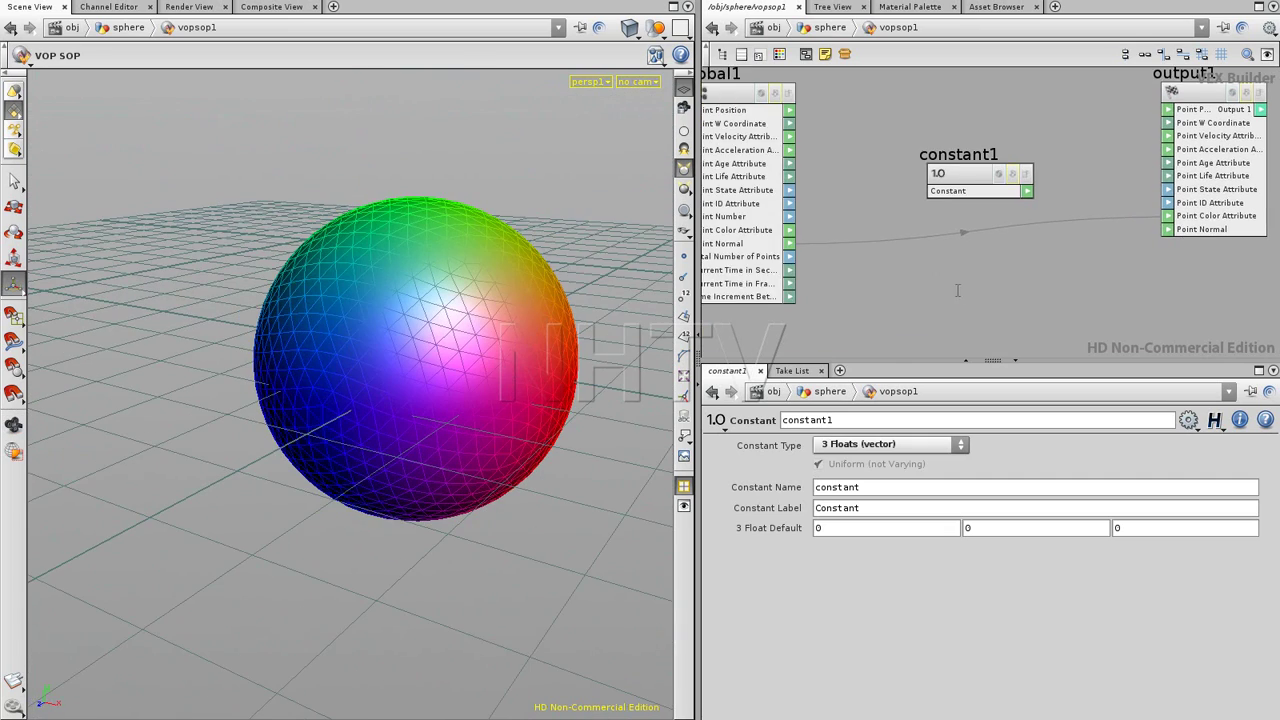
pyautogui.press('u')
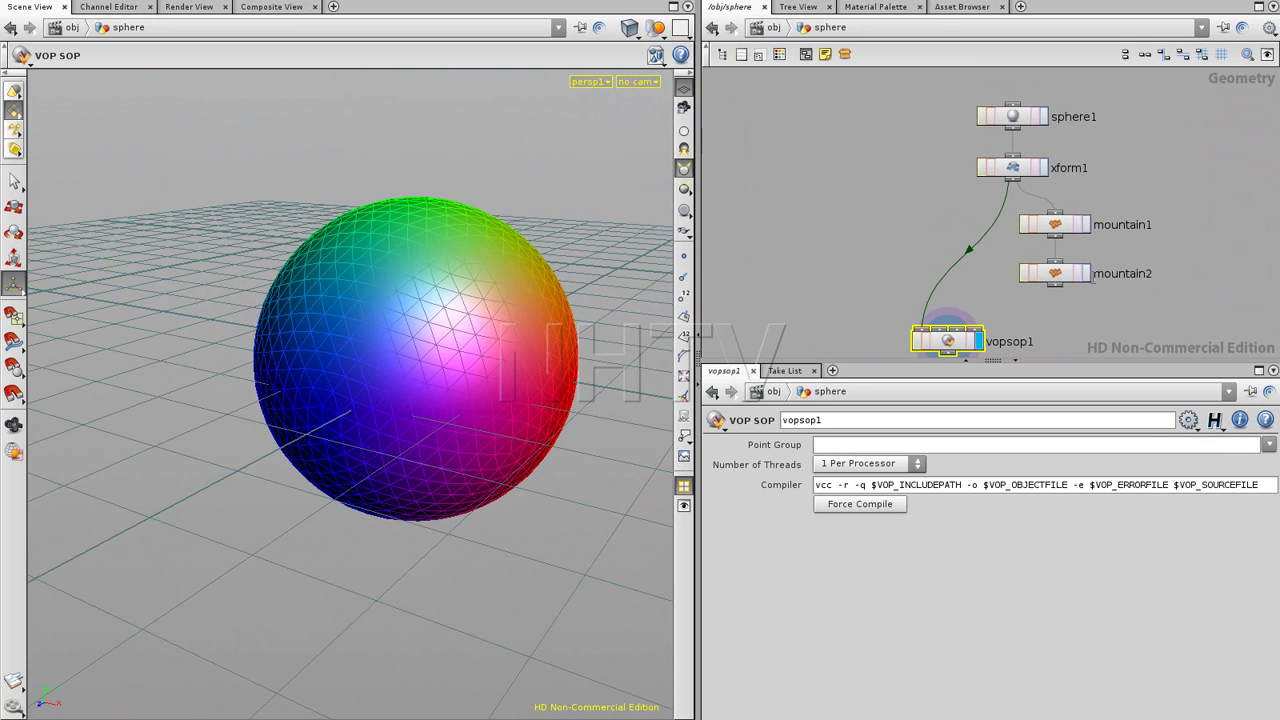
pyautogui.click(1086, 273)
pyautogui.click(1013, 116)
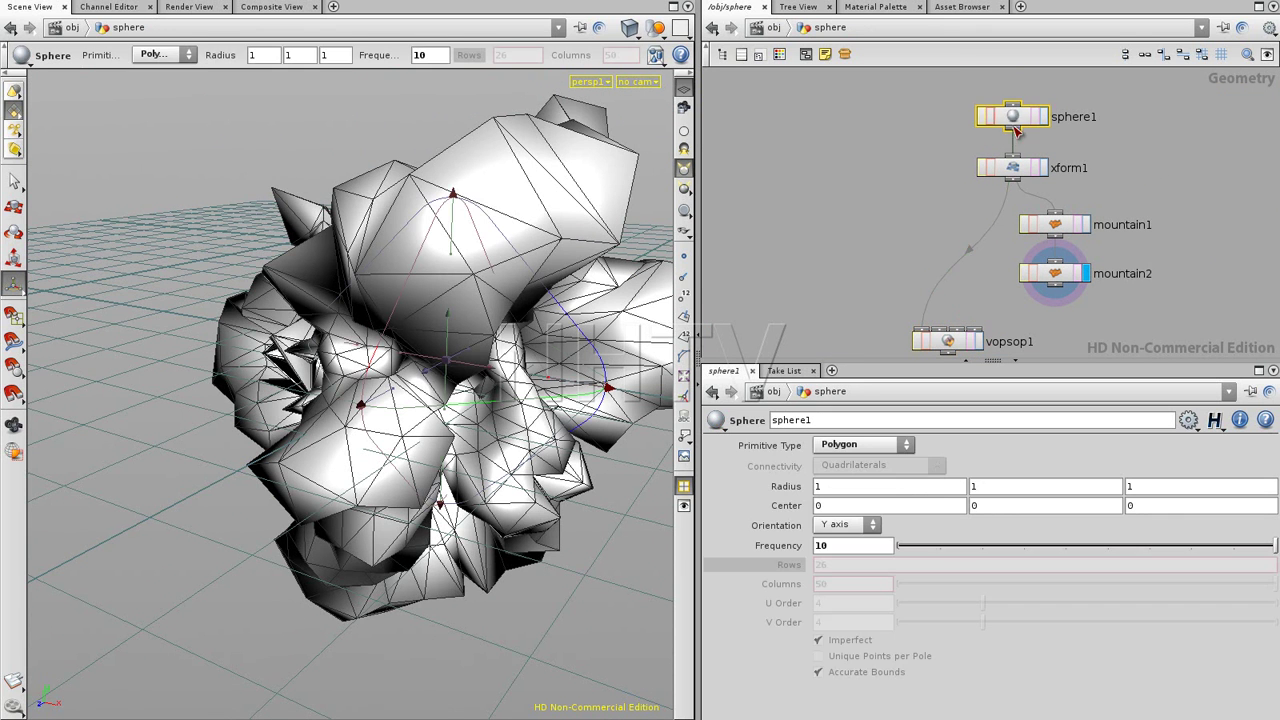
pyautogui.write('30')
pyautogui.press('Return')
pyautogui.doubleClick(845, 545)
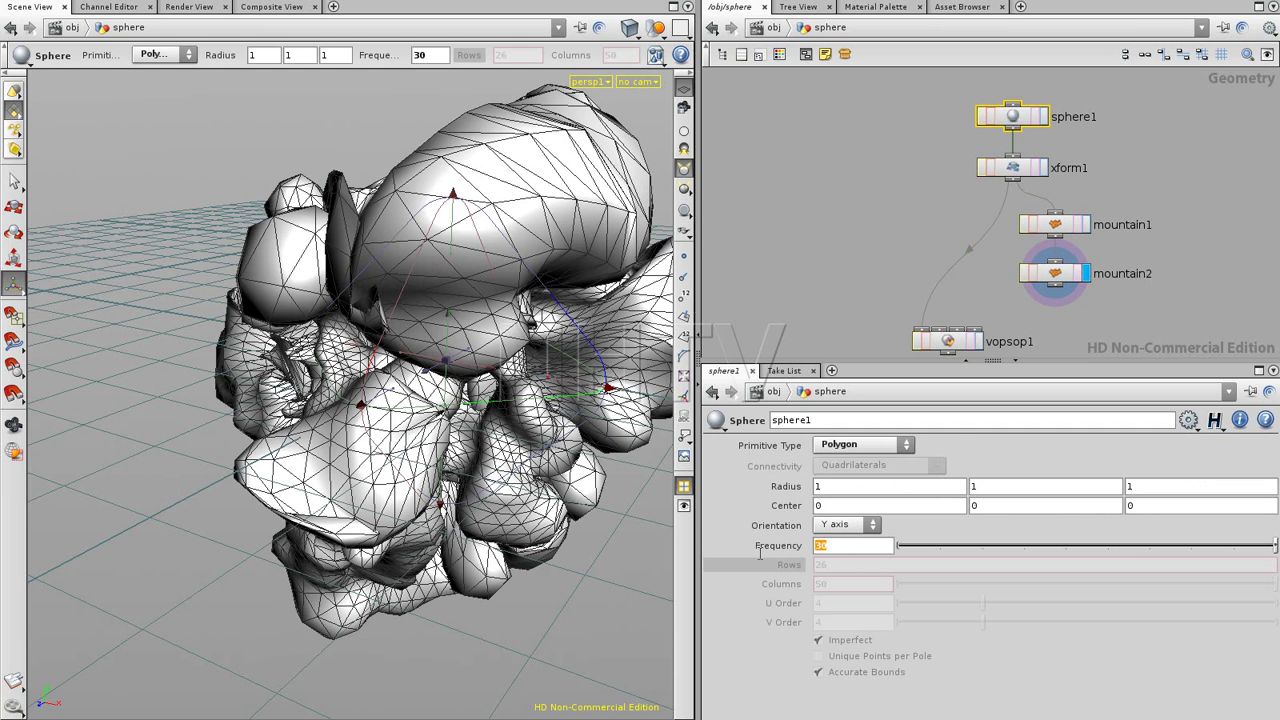
pyautogui.write('60')
pyautogui.press('Return')
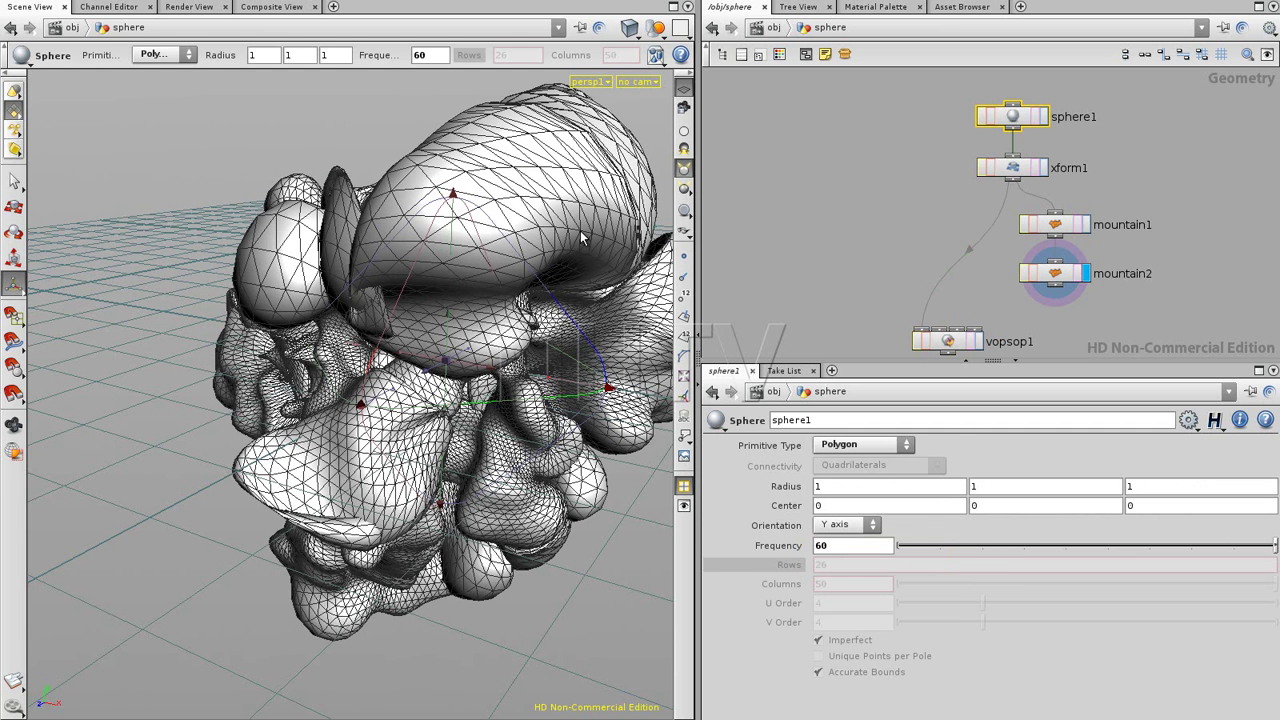
# Step: Connect mountain2's output to vopsop1's first input and display vopsop1 to view the normal-based colours on the displaced shape
pyautogui.moveTo(1055, 291); pyautogui.dragTo(922, 333)
pyautogui.click(978, 341)
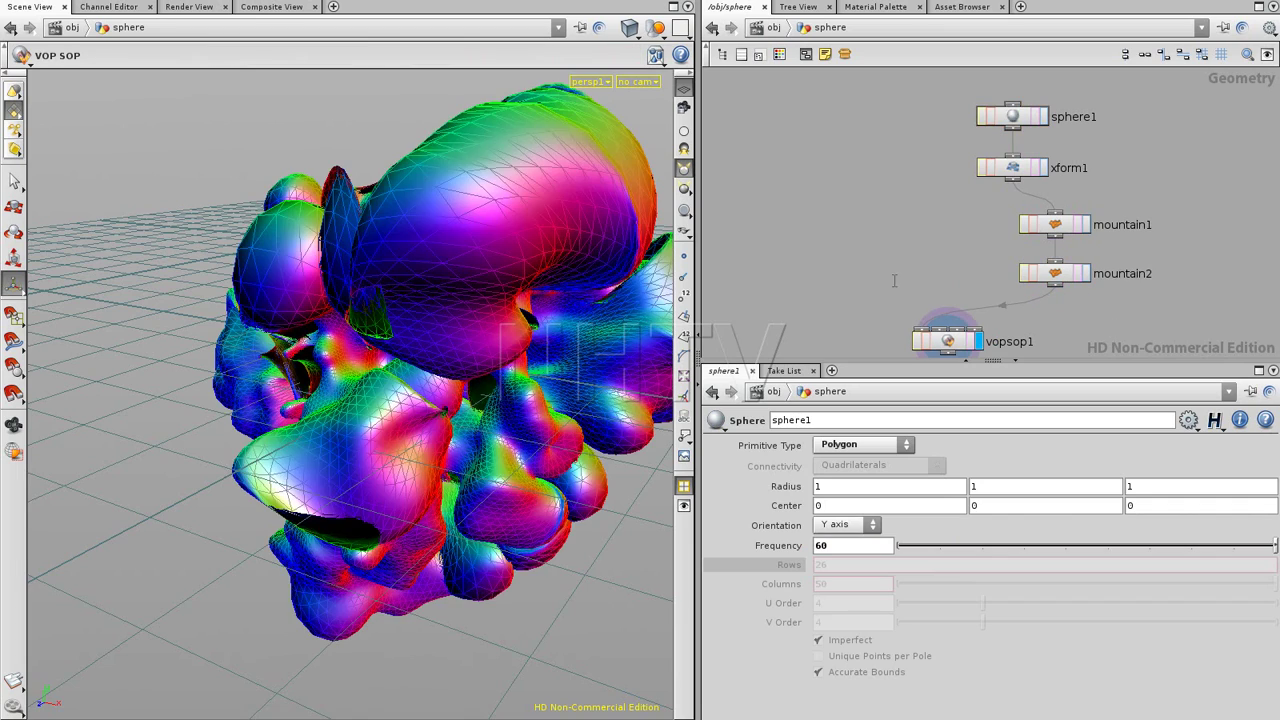
pyautogui.moveTo(366, 262); pyautogui.dragTo(300, 328)
pyautogui.moveTo(300, 328); pyautogui.dragTo(257, 291, button='right')
pyautogui.moveTo(257, 291); pyautogui.dragTo(560, 312)
pyautogui.moveTo(904, 265); pyautogui.dragTo(871, 223, button='middle')
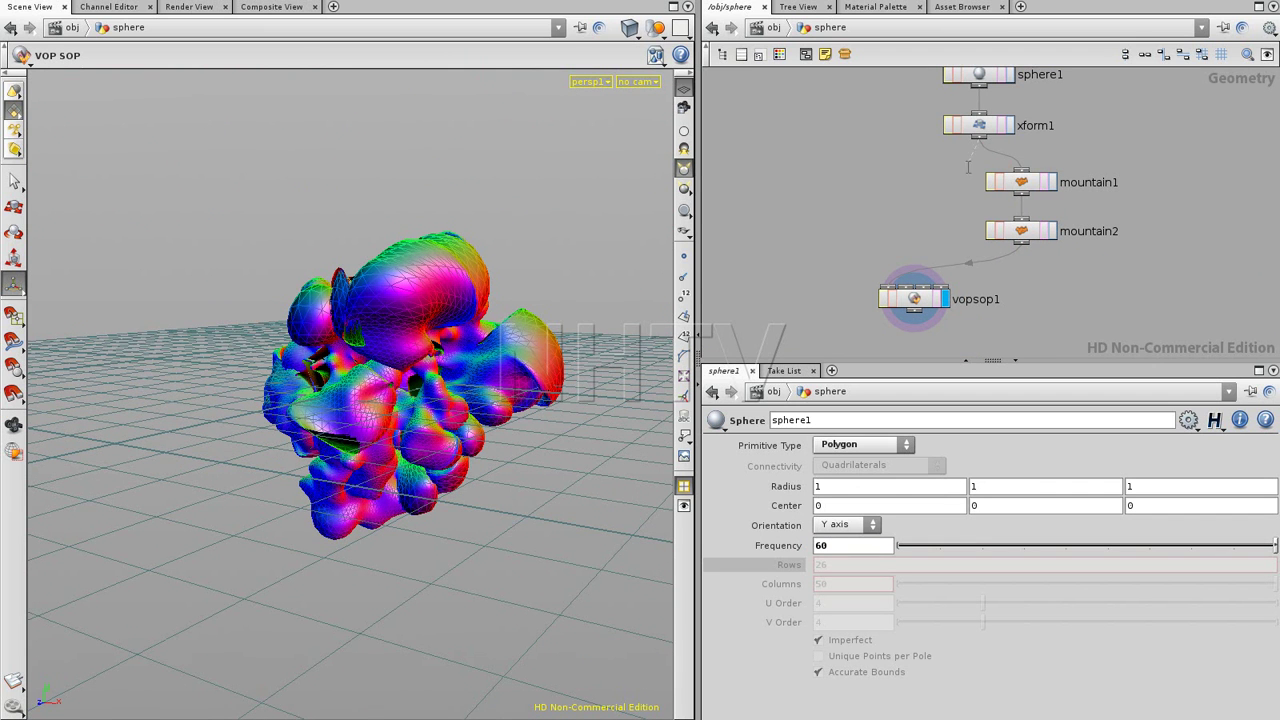
# Step: Reconnect xform1 to vopsop1's first input in place of mountain2 and set sphere1's Frequency to 10
pyautogui.click(913, 287)
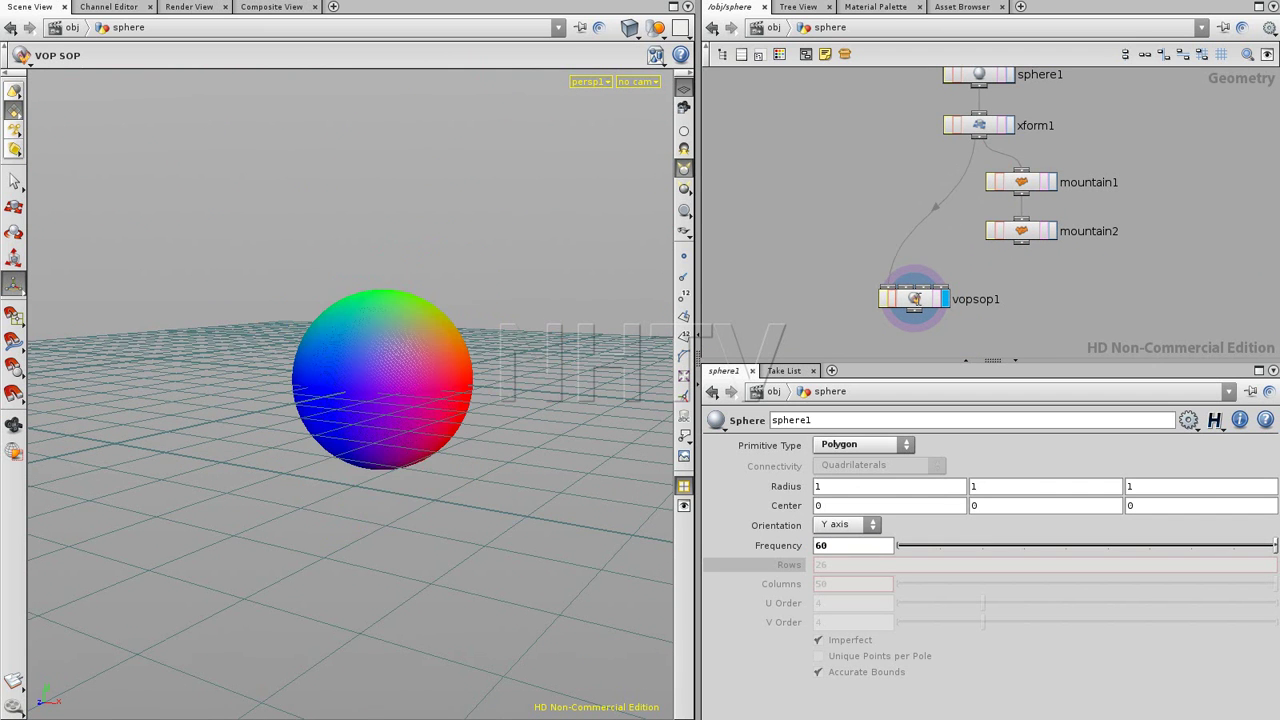
pyautogui.doubleClick(914, 299)
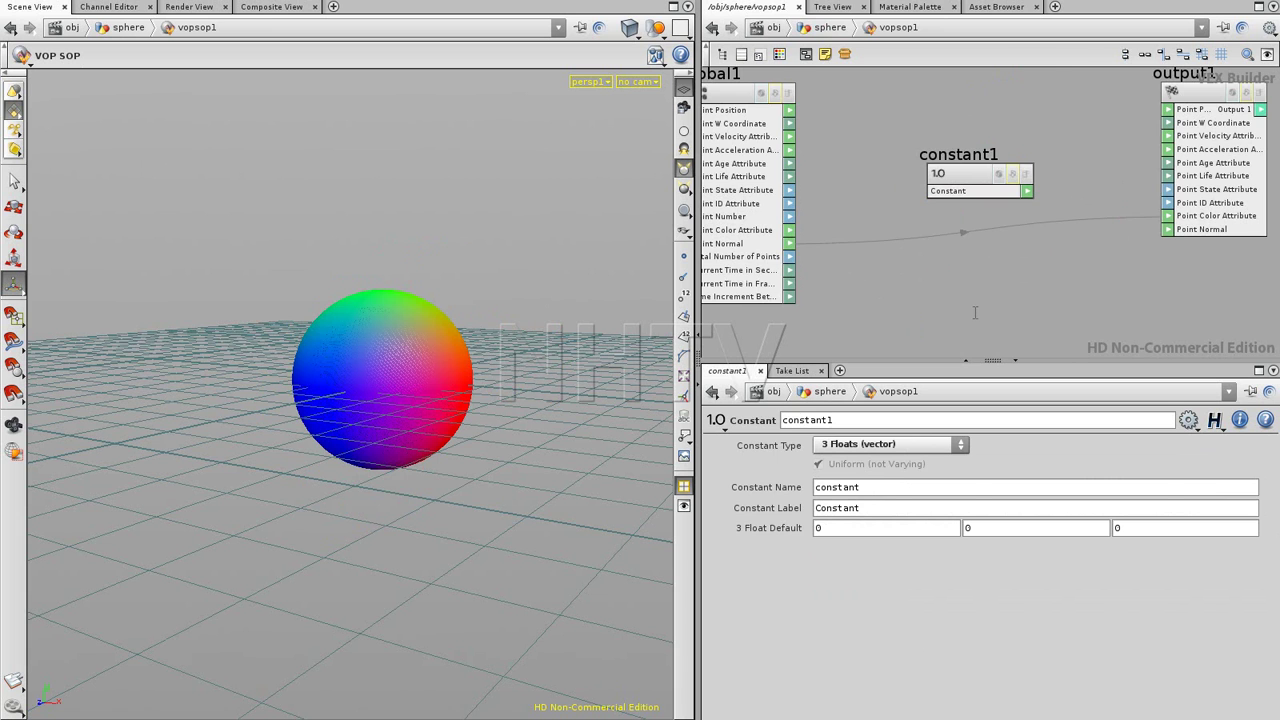
pyautogui.press('u')
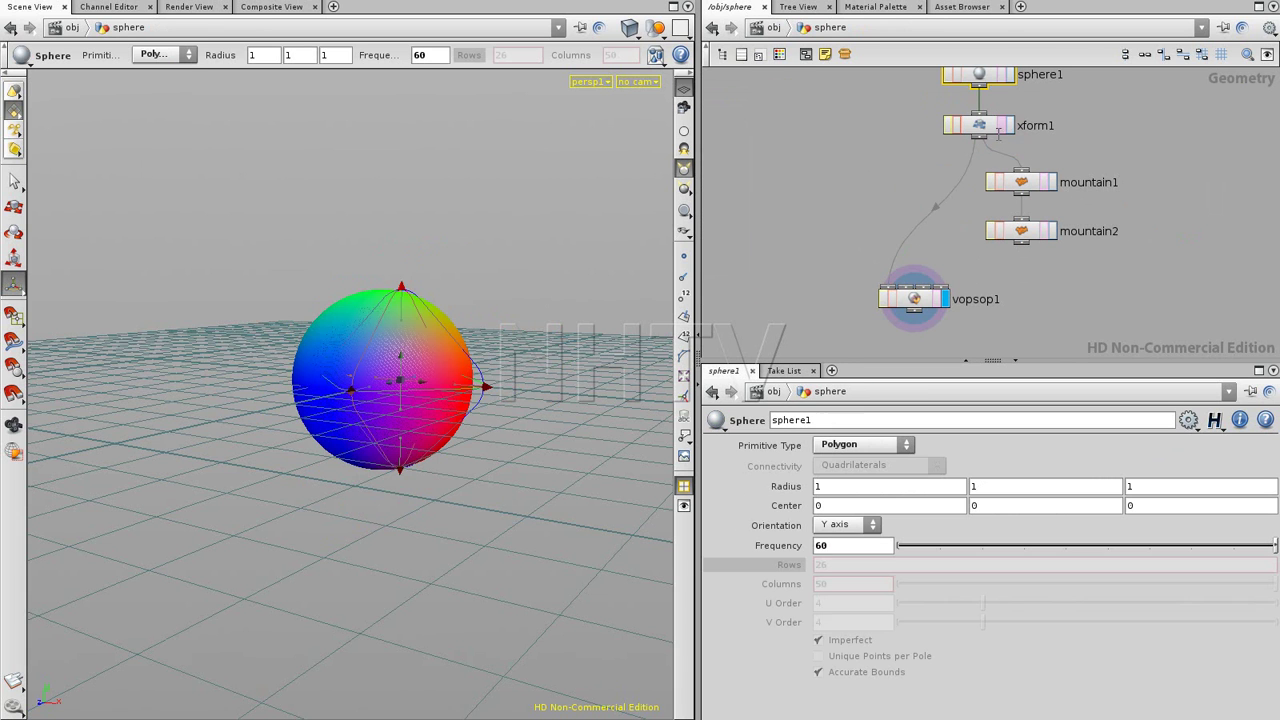
pyautogui.moveTo(834, 546); pyautogui.dragTo(750, 546)
pyautogui.write('10')
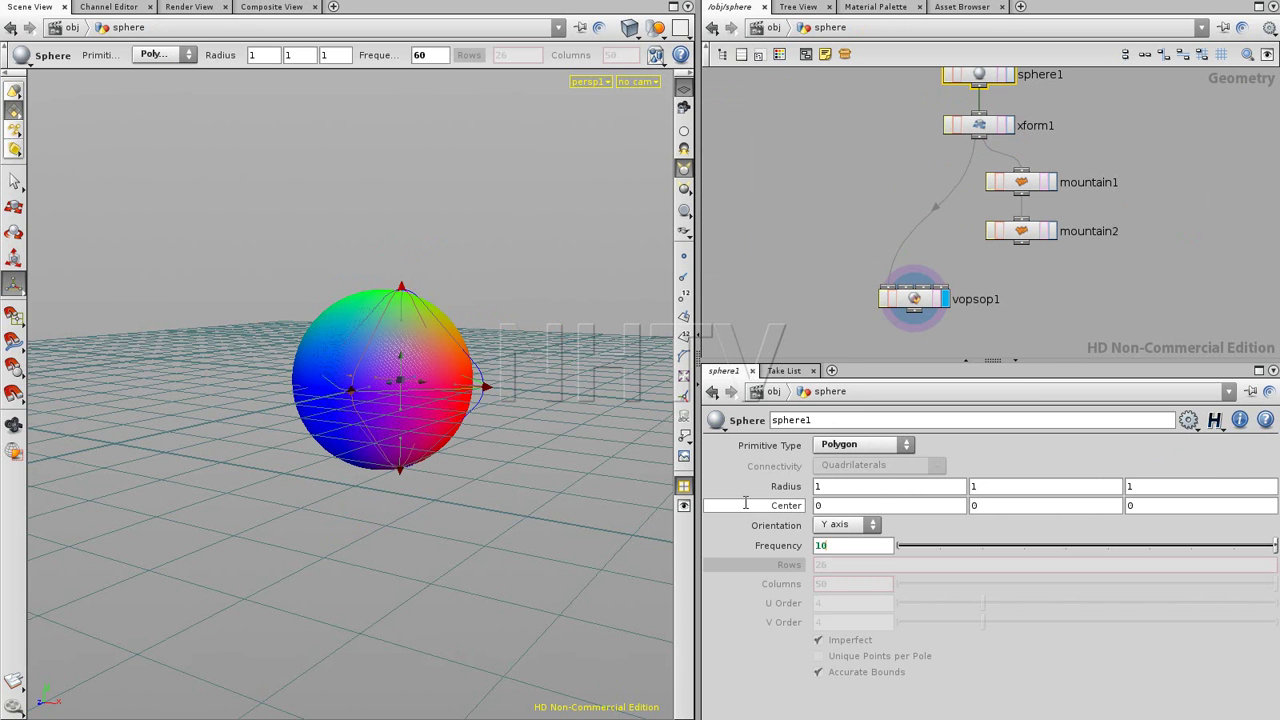
pyautogui.press('Return')
# Step: Inside vopsop1, connect global1's Point Position output to output1's Point Color Attribute input
pyautogui.click(913, 299)
pyautogui.doubleClick(913, 299)
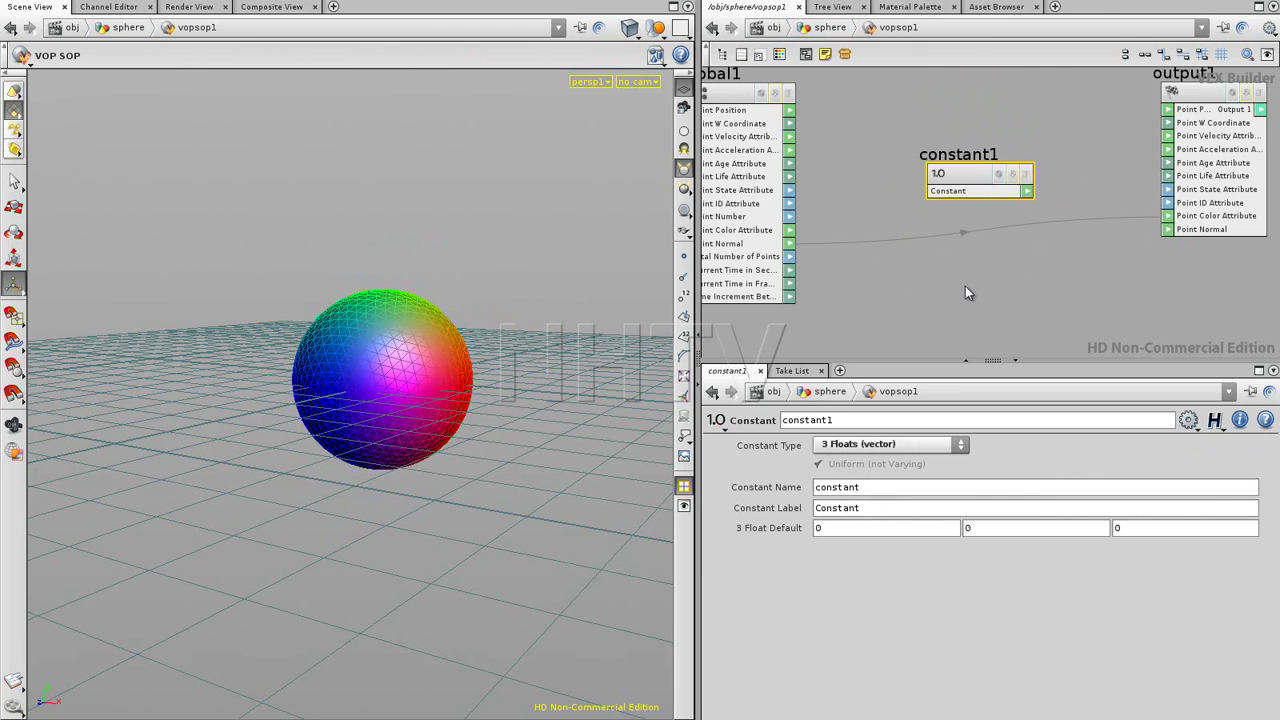
pyautogui.moveTo(902, 144); pyautogui.dragTo(960, 131, button='middle')
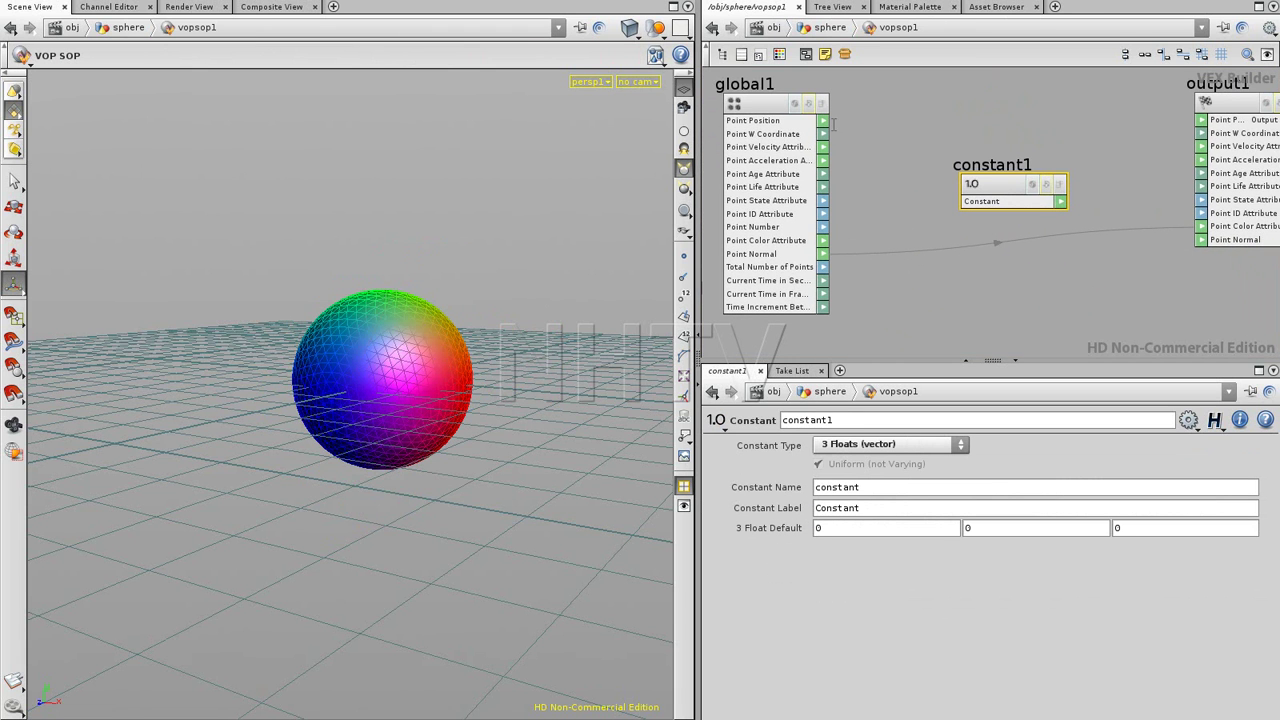
pyautogui.moveTo(822, 121); pyautogui.dragTo(1202, 228)
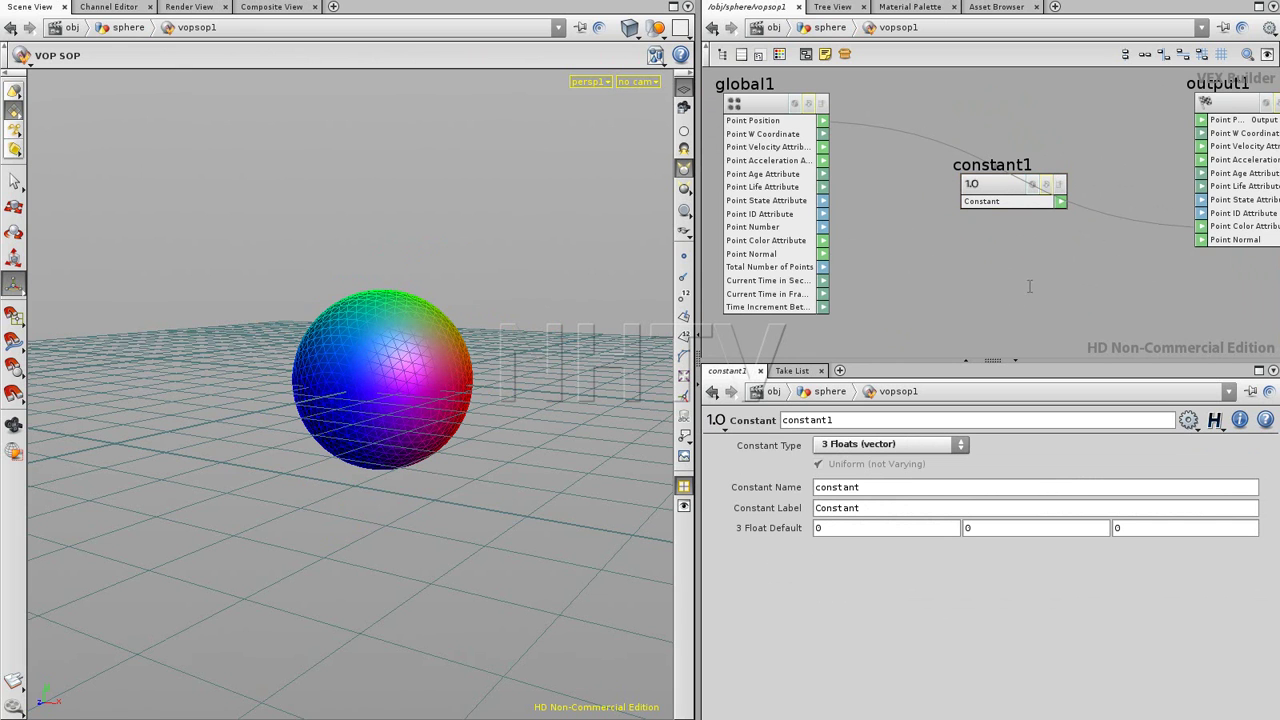
# Step: Examine the sphere's position-based colours from several angles and check xform1's Translate values in the sphere network
pyautogui.press('u')
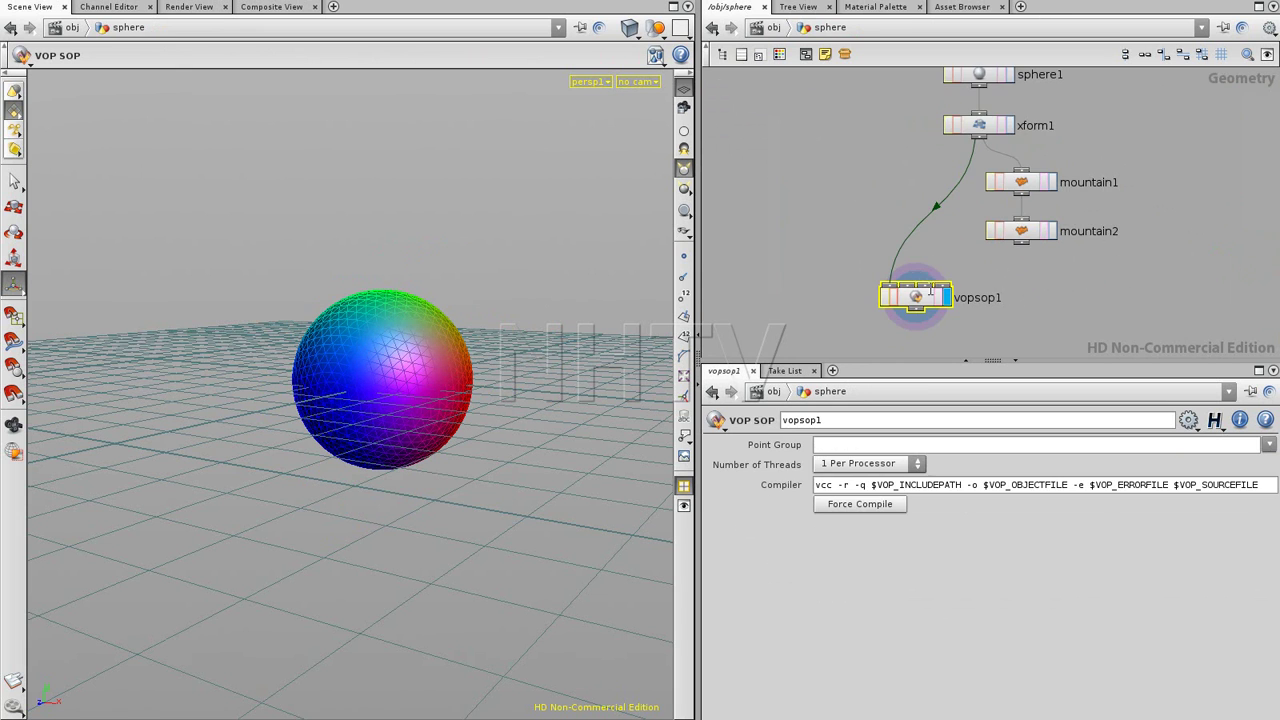
pyautogui.moveTo(395, 311); pyautogui.dragTo(491, 337)
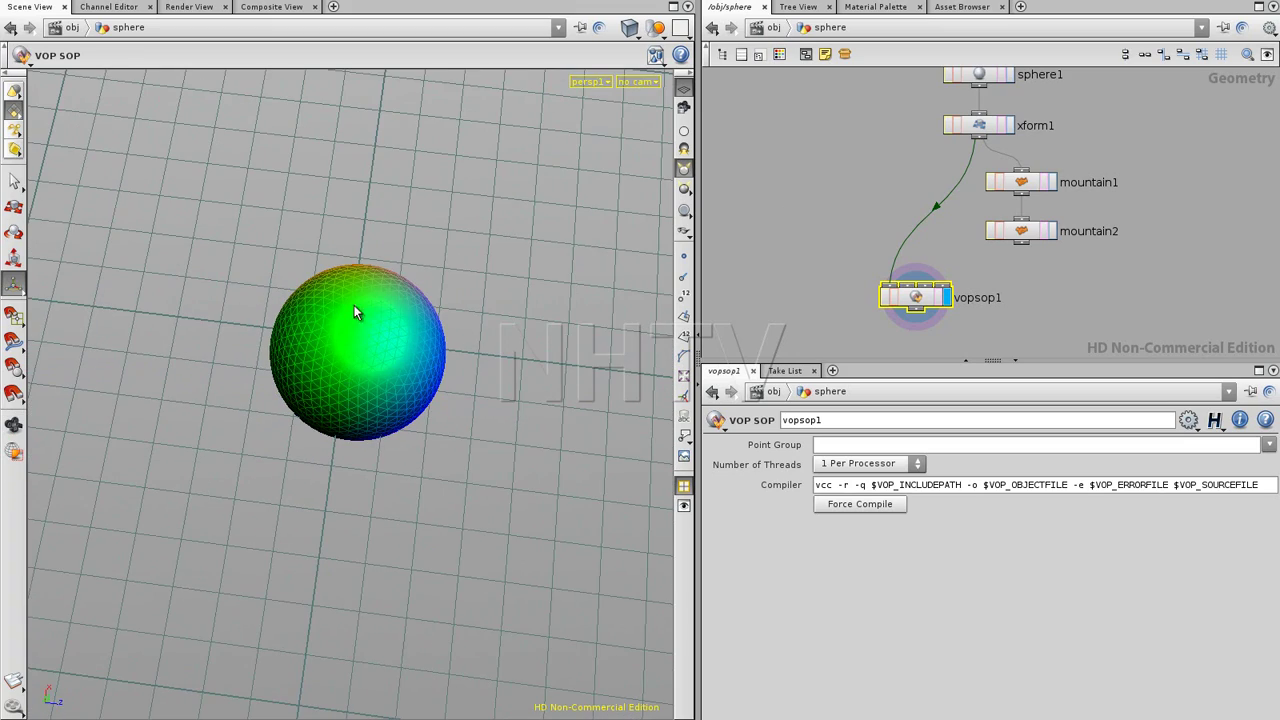
pyautogui.moveTo(383, 398)
pyautogui.mouseDown()
pyautogui.moveTo(391, 343)
pyautogui.moveTo(403, 360)
pyautogui.moveTo(337, 374)
pyautogui.moveTo(403, 357)
pyautogui.mouseUp()
pyautogui.moveTo(870, 162); pyautogui.dragTo(859, 237, button='middle')
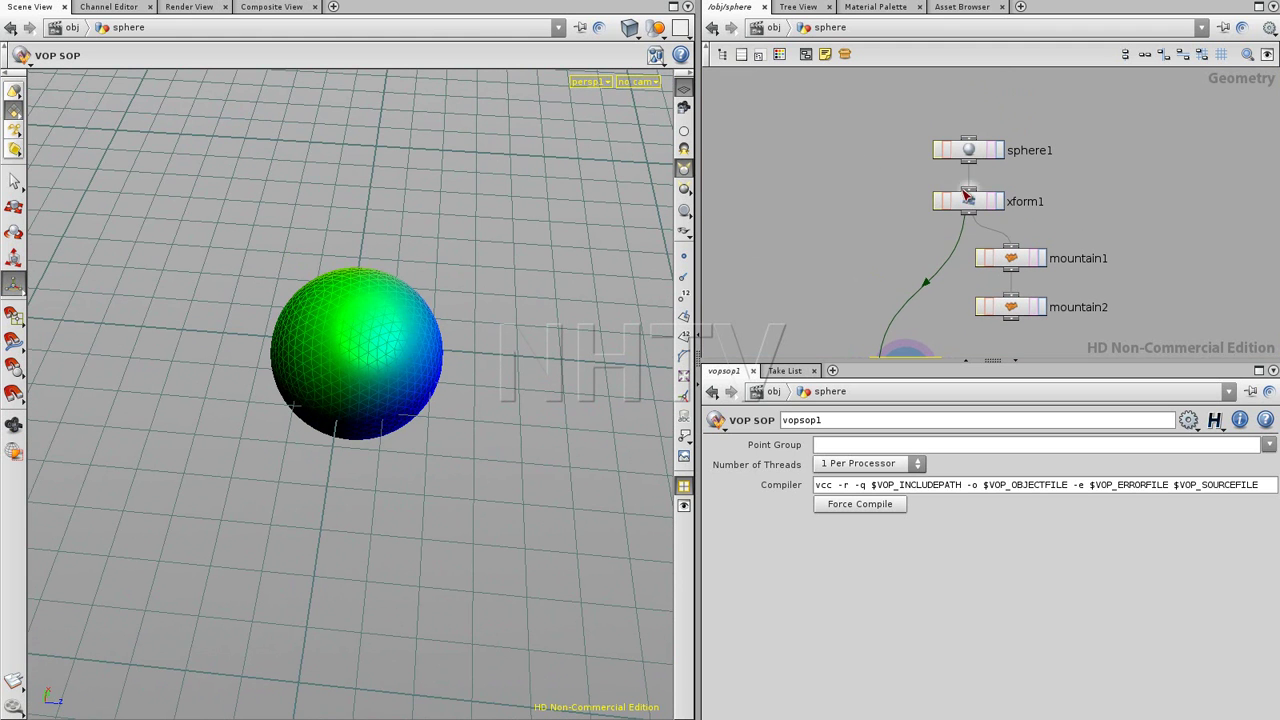
pyautogui.click(969, 199)
pyautogui.moveTo(356, 354)
pyautogui.mouseDown()
pyautogui.moveTo(591, 478)
pyautogui.moveTo(547, 571)
pyautogui.moveTo(578, 260)
pyautogui.moveTo(546, 132)
pyautogui.moveTo(223, 110)
pyautogui.moveTo(160, 300)
pyautogui.moveTo(211, 424)
pyautogui.moveTo(481, 413)
pyautogui.moveTo(161, 346)
pyautogui.moveTo(321, 212)
pyautogui.moveTo(530, 322)
pyautogui.moveTo(277, 424)
pyautogui.moveTo(186, 277)
pyautogui.moveTo(305, 138)
pyautogui.moveTo(92, 98)
pyautogui.moveTo(195, 238)
pyautogui.moveTo(445, 354)
pyautogui.moveTo(258, 435)
pyautogui.moveTo(327, 285)
pyautogui.moveTo(321, 171)
pyautogui.moveTo(347, 341)
pyautogui.moveTo(353, 329)
pyautogui.mouseUp()
pyautogui.moveTo(838, 248); pyautogui.dragTo(857, 123, button='middle')
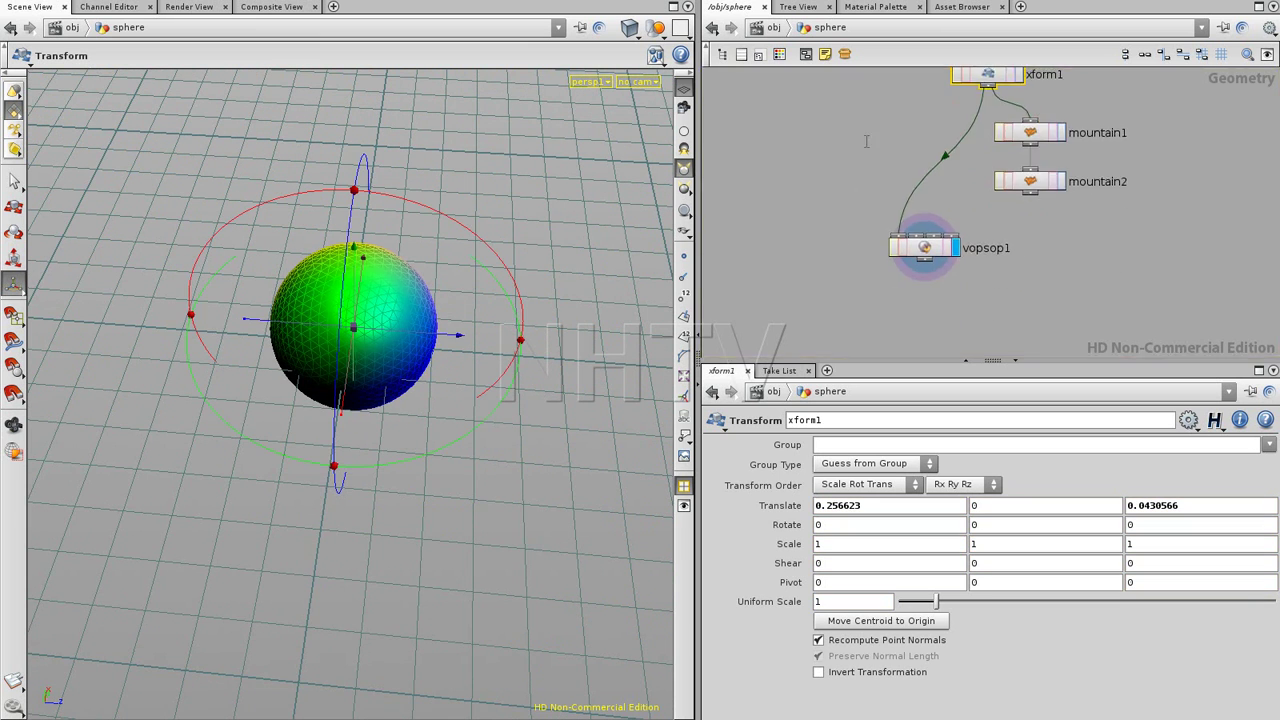
# Step: Inside vopsop1, move constant1 below the wire running from global1 to output1
pyautogui.click(930, 247)
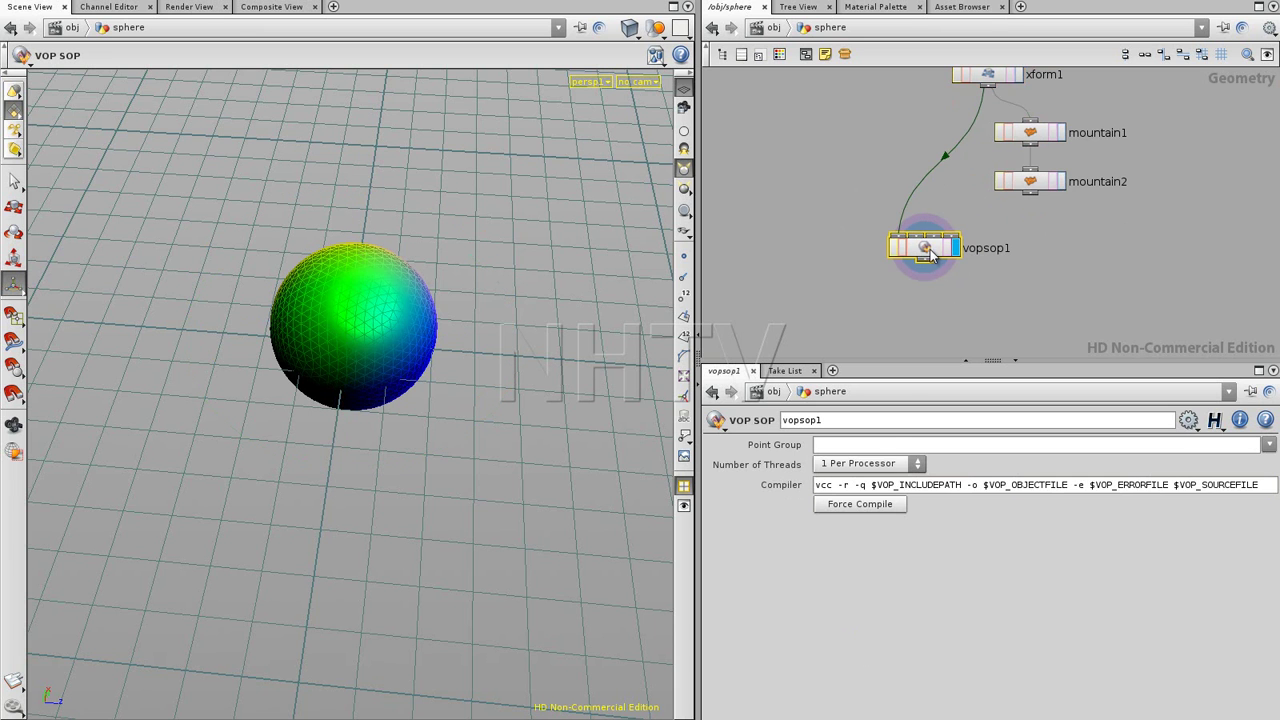
pyautogui.doubleClick(930, 248)
pyautogui.moveTo(1016, 265); pyautogui.dragTo(968, 281, button='middle')
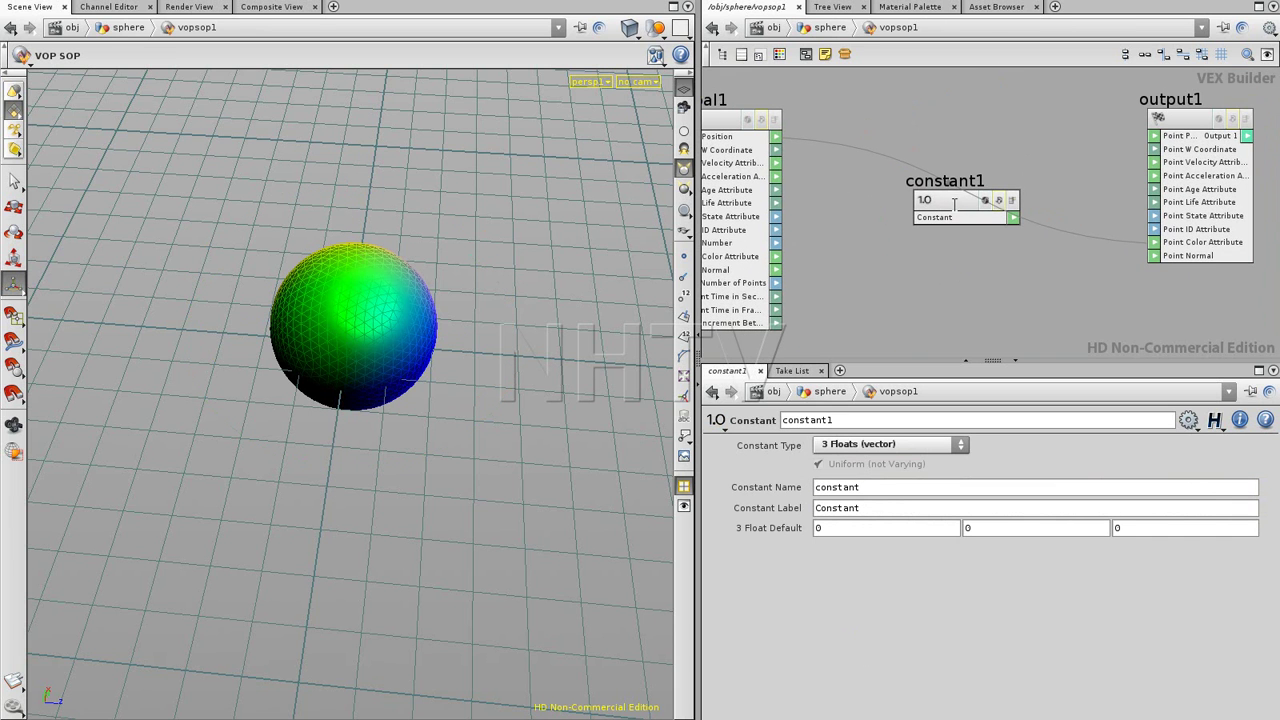
pyautogui.moveTo(950, 203); pyautogui.dragTo(934, 280)
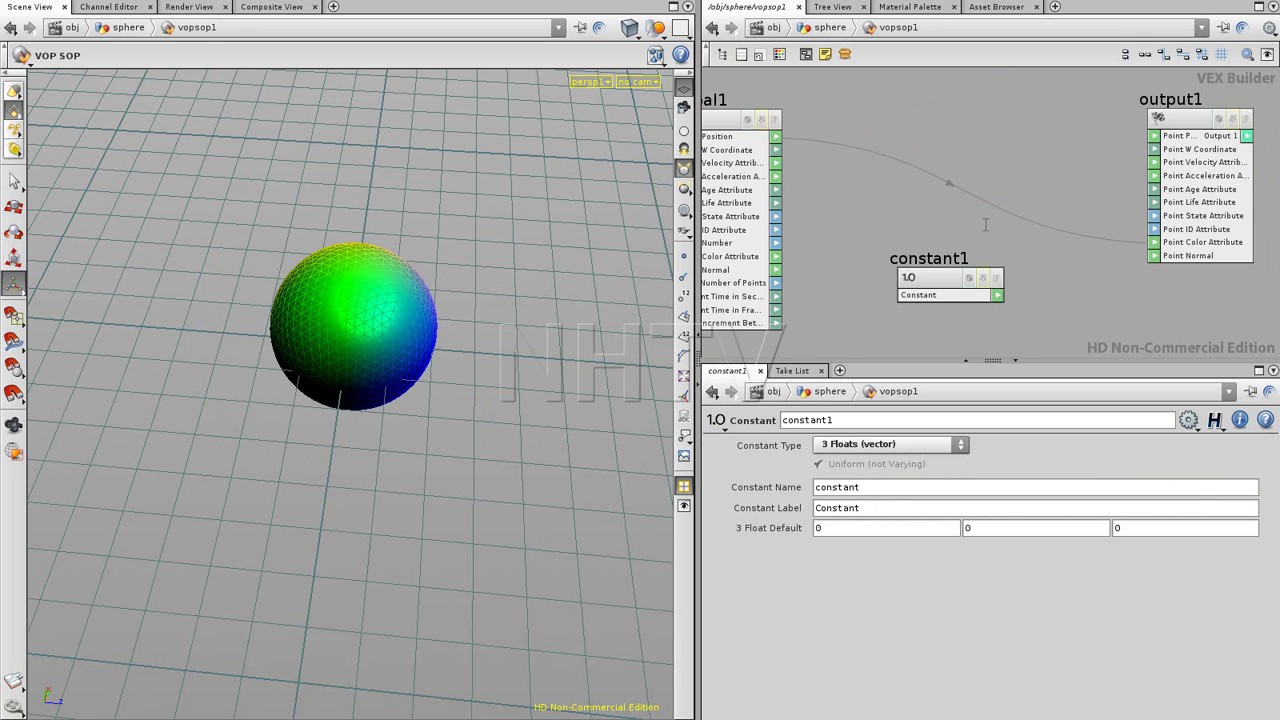
pyautogui.moveTo(1053, 161); pyautogui.dragTo(1090, 159, button='middle')
pyautogui.moveTo(973, 273); pyautogui.dragTo(954, 278)
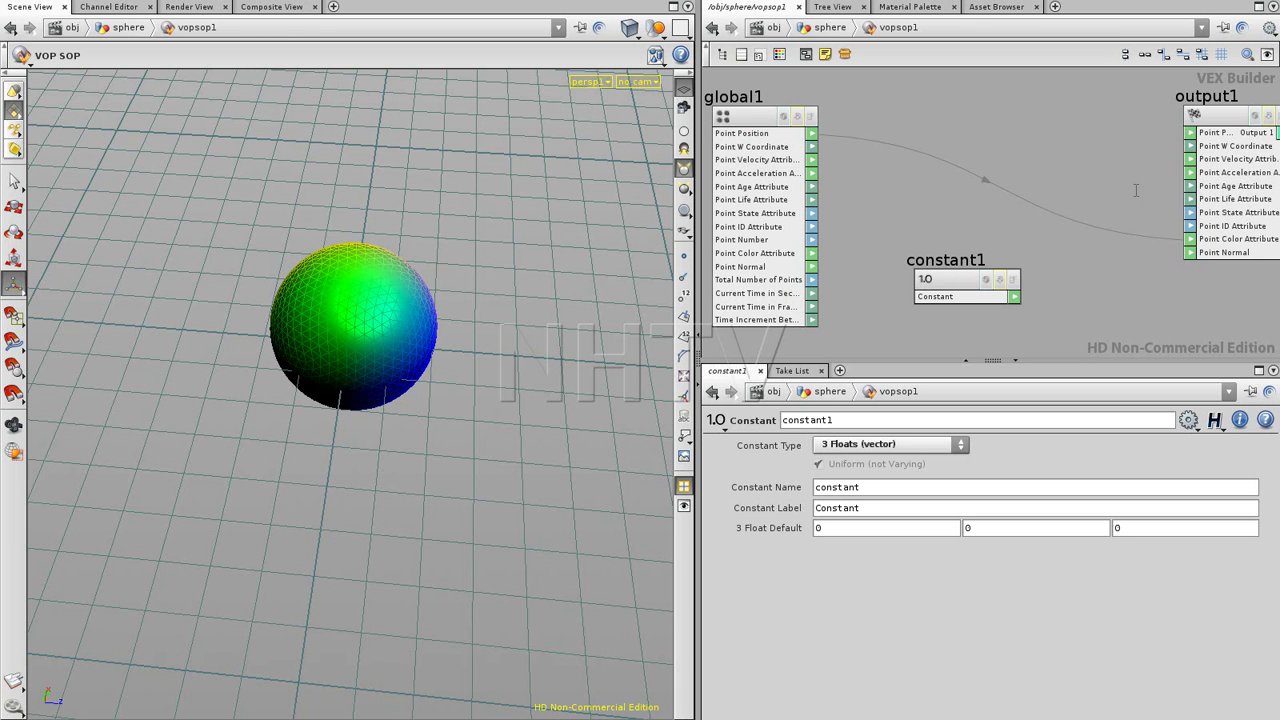
pyautogui.moveTo(1125, 140); pyautogui.dragTo(1009, 146, button='middle')
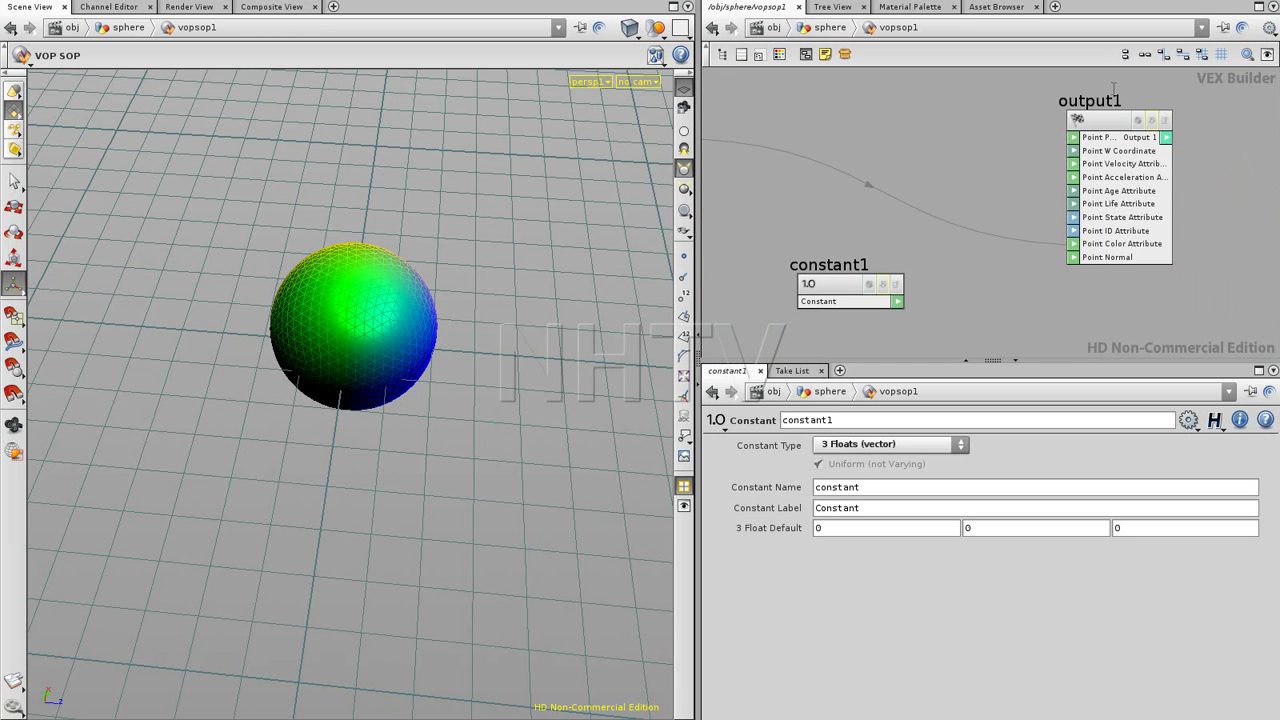
pyautogui.moveTo(756, 222); pyautogui.dragTo(898, 211, button='middle')
pyautogui.moveTo(940, 228); pyautogui.dragTo(940, 228)
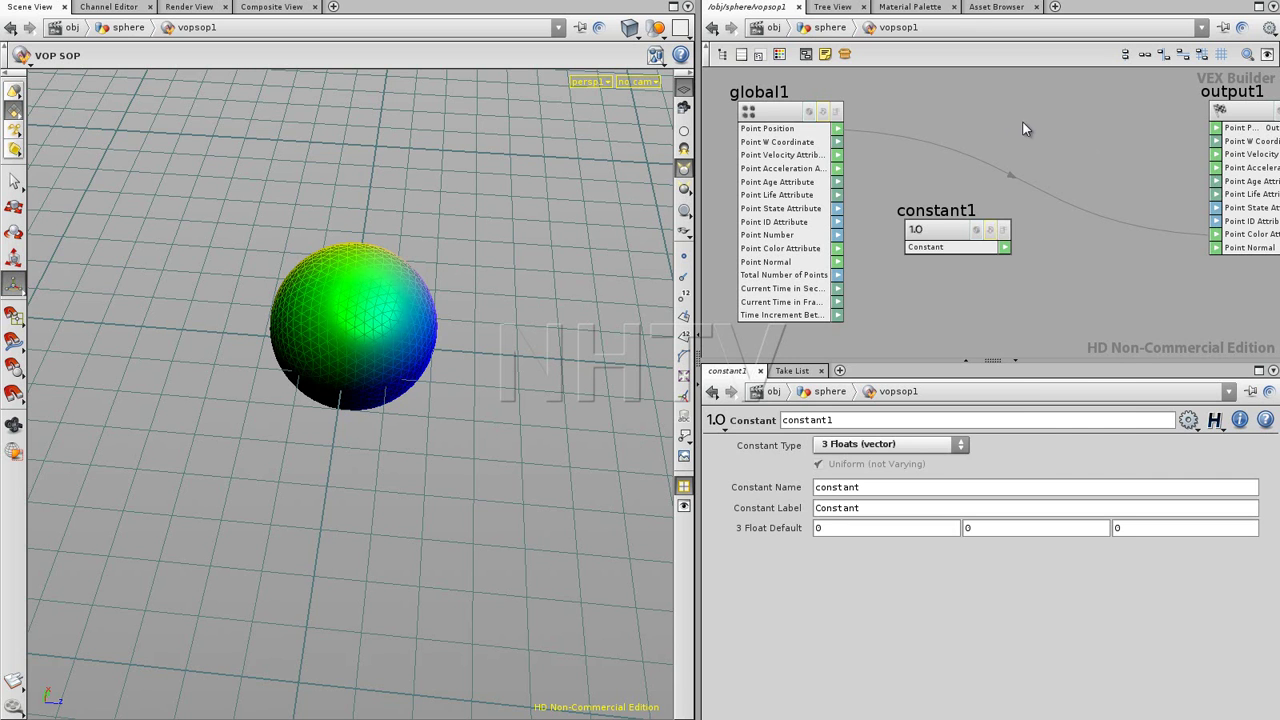
pyautogui.press('Tab')
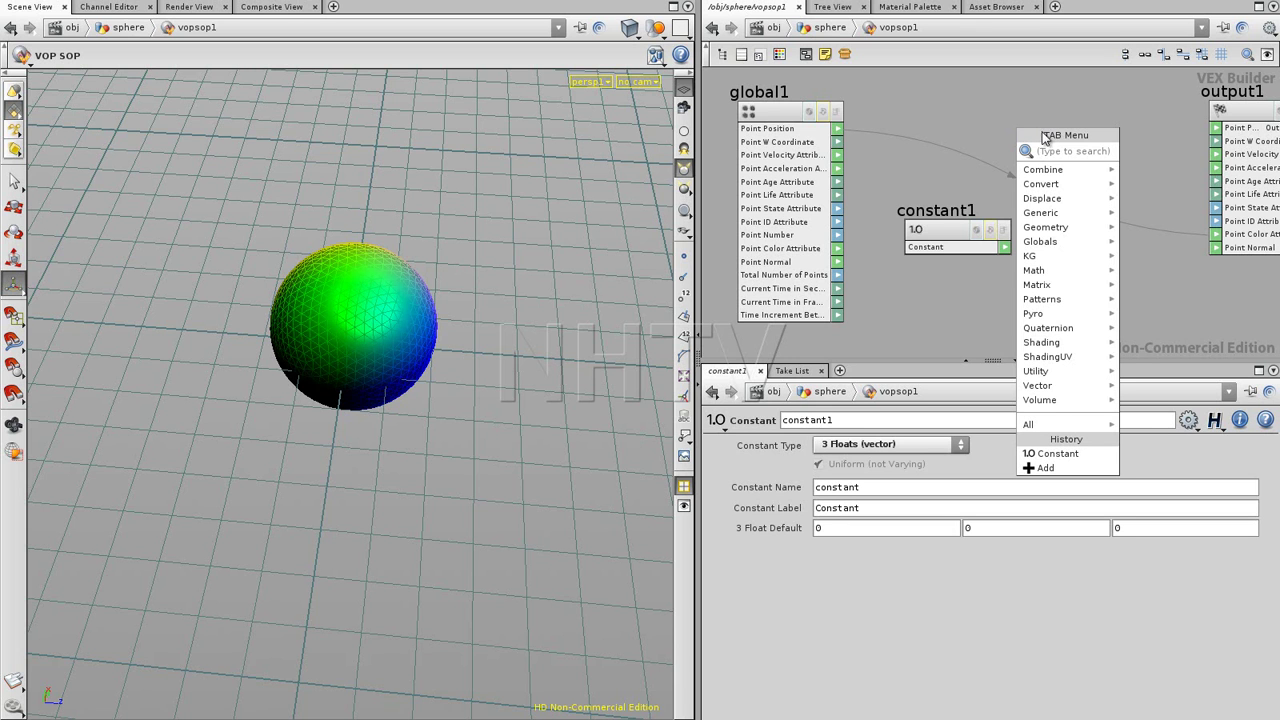
pyautogui.moveTo(1043, 272)
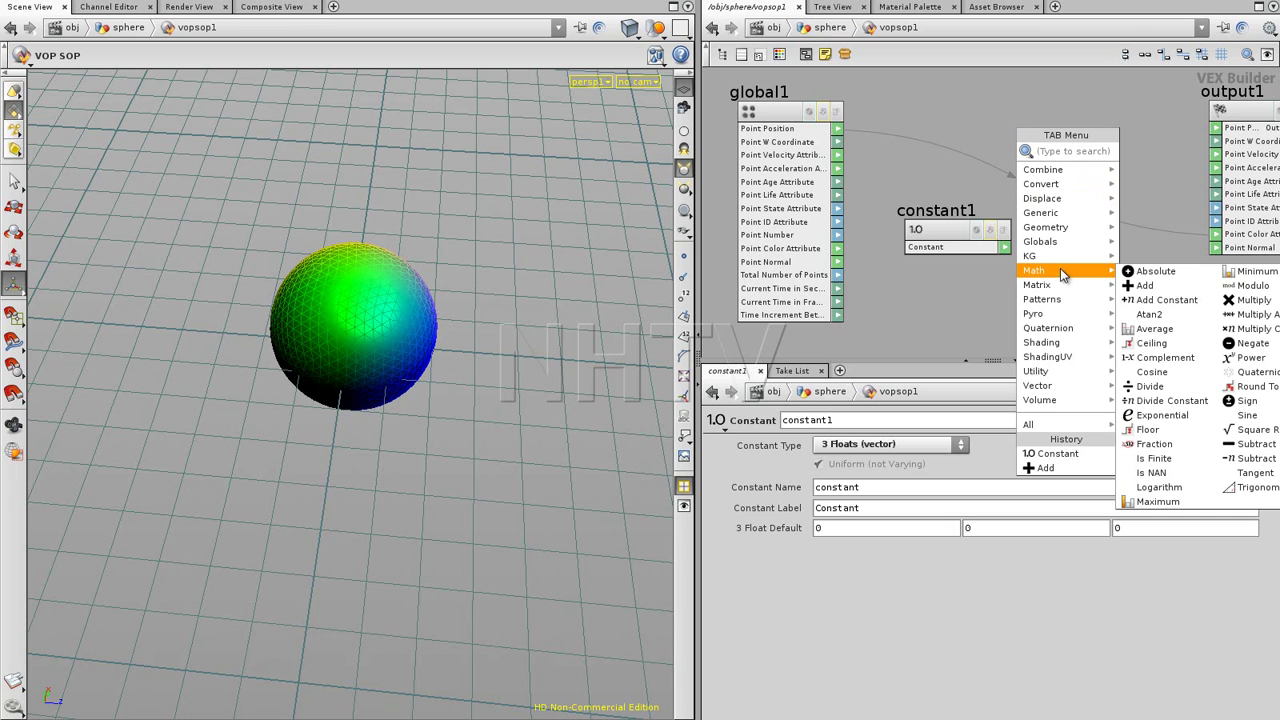
pyautogui.click(972, 126)
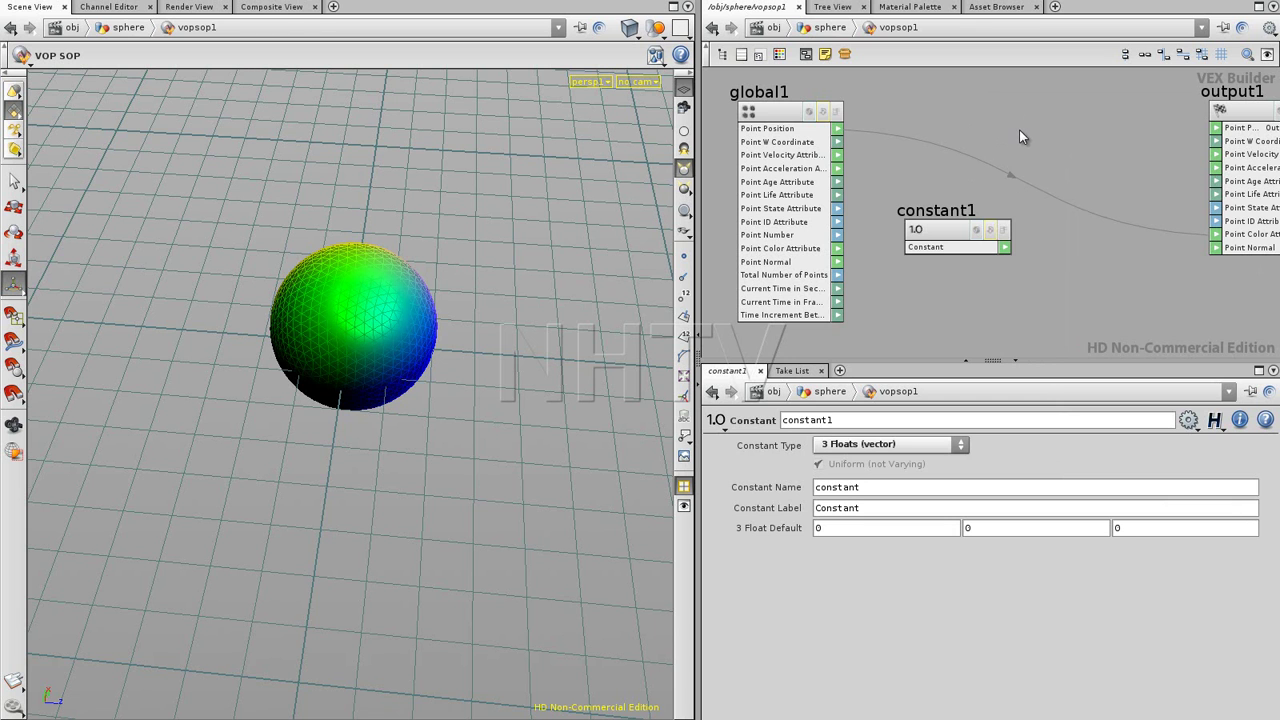
# Step: Place an Add node just before output1 and connect global1's Point Position output to its first input
pyautogui.moveTo(1032, 130); pyautogui.dragTo(996, 133, button='middle')
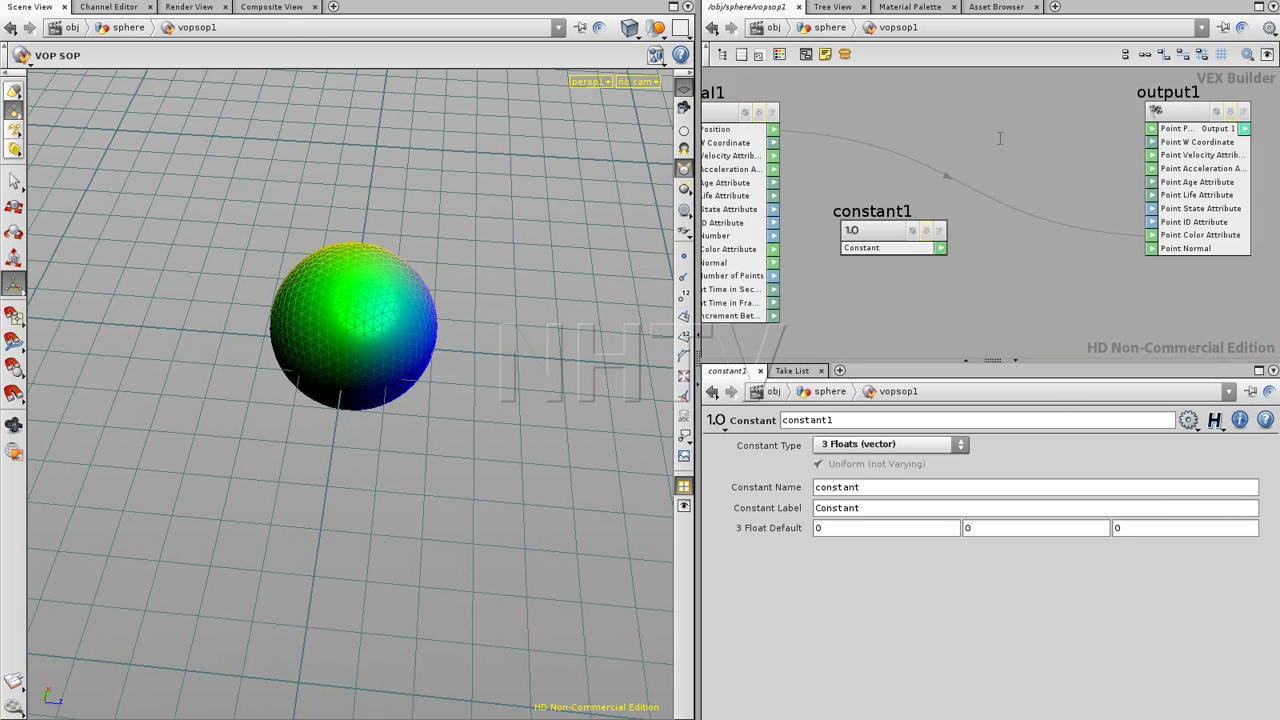
pyautogui.press('Tab')
pyautogui.write('Add')
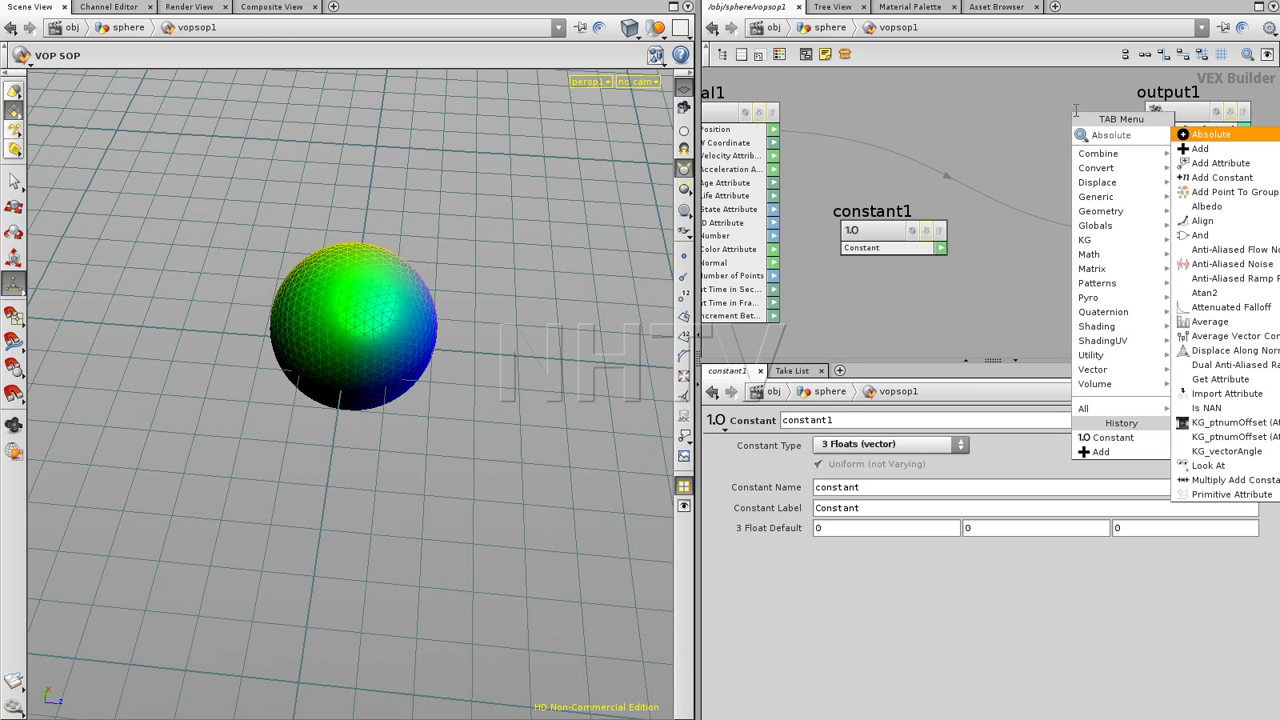
pyautogui.click(1205, 135)
pyautogui.click(1050, 133)
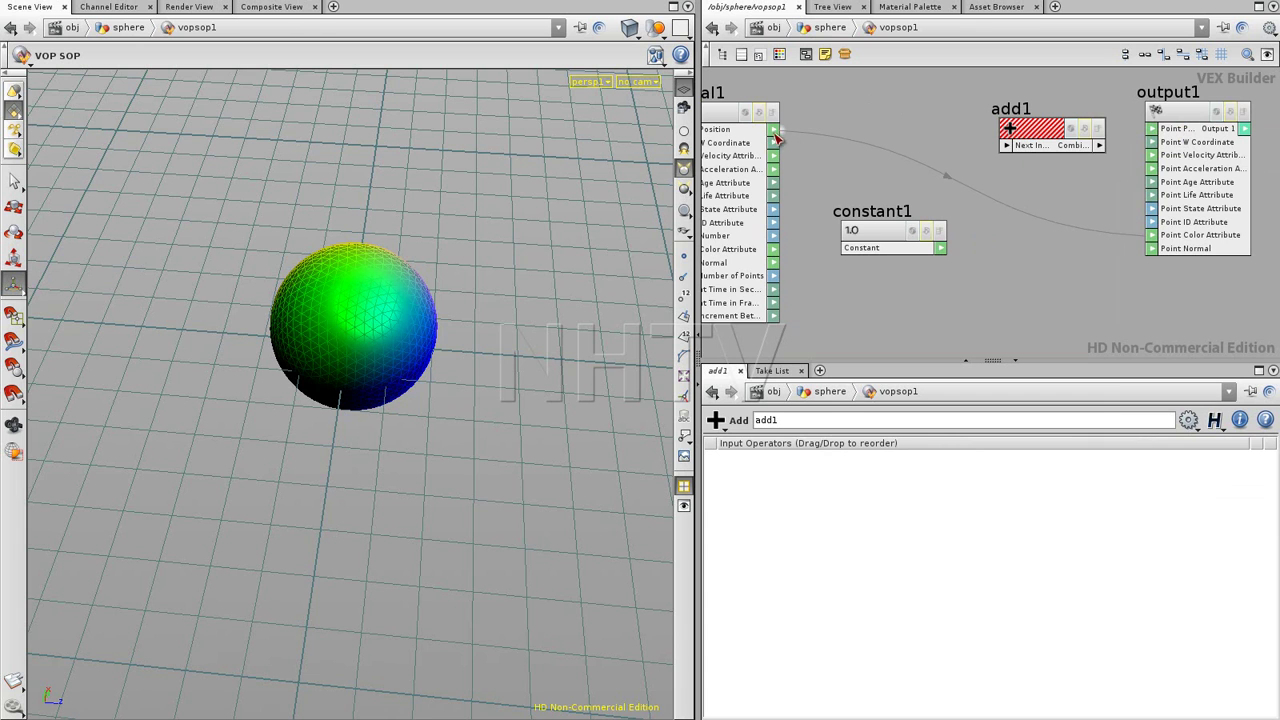
pyautogui.moveTo(773, 129); pyautogui.dragTo(1008, 146)
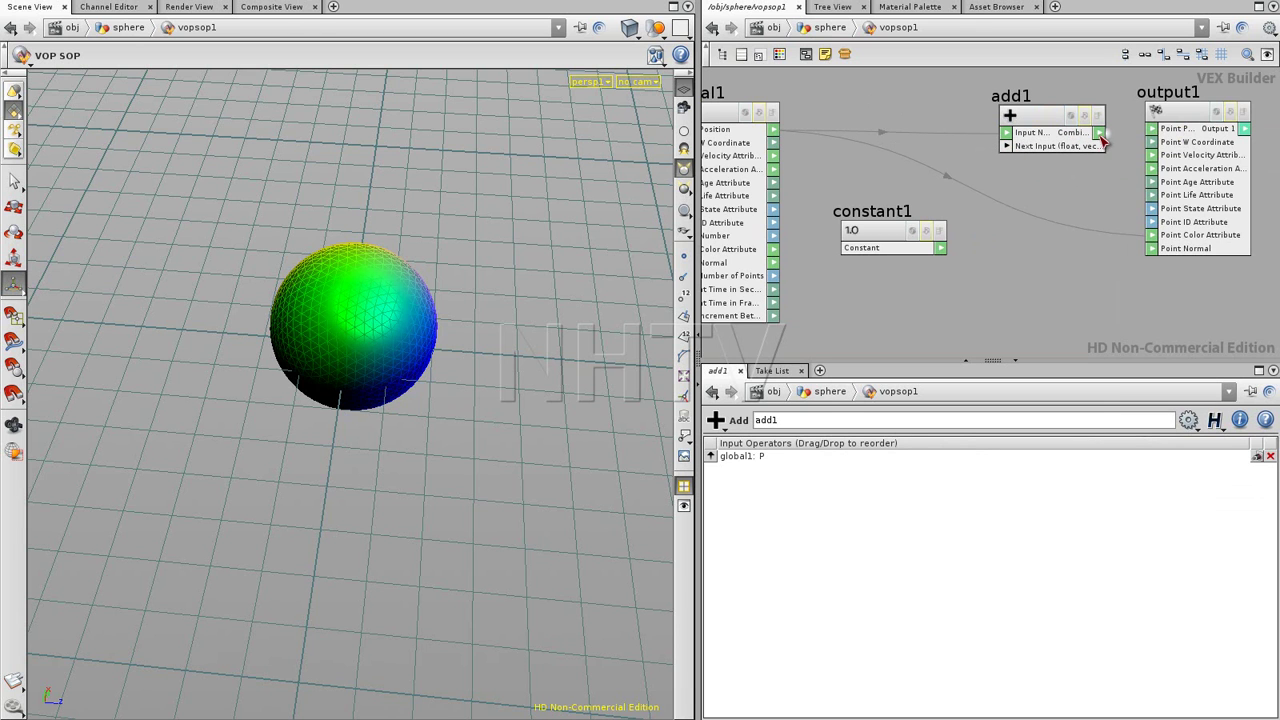
# Step: Set the second component of constant1's 3 Float Default to 2
pyautogui.click(880, 231)
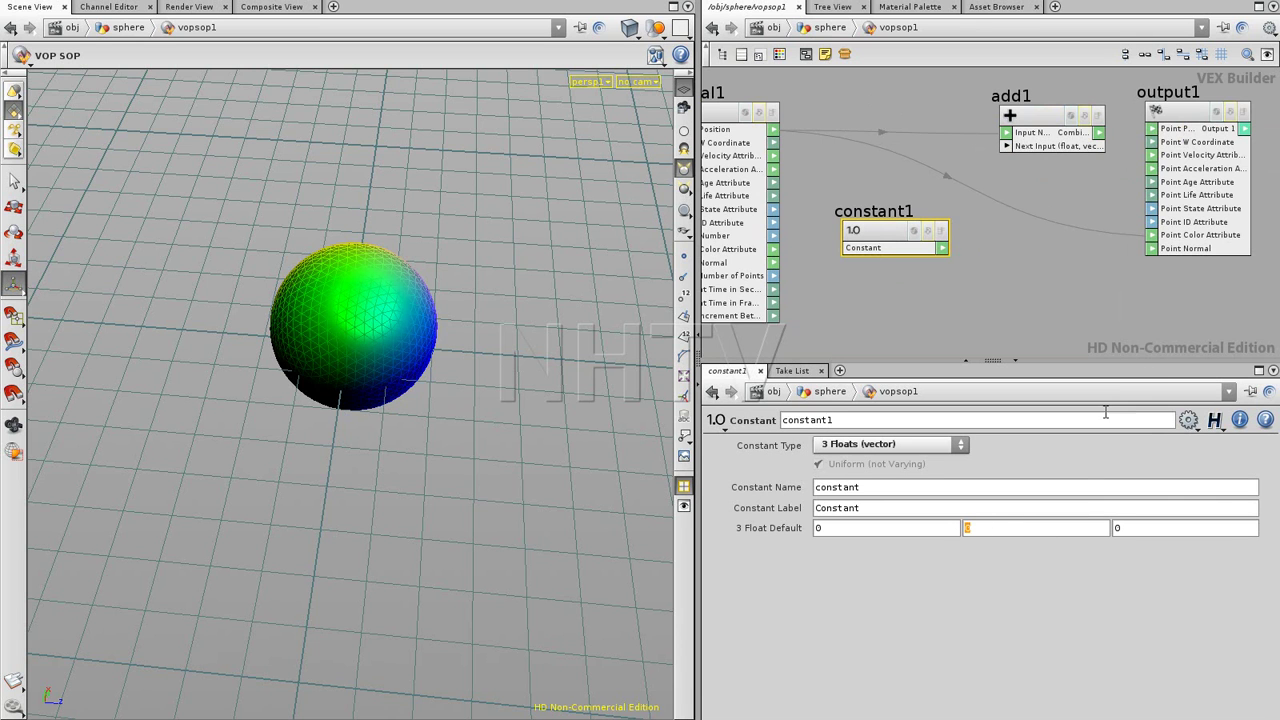
pyautogui.write('2')
pyautogui.click(1030, 285)
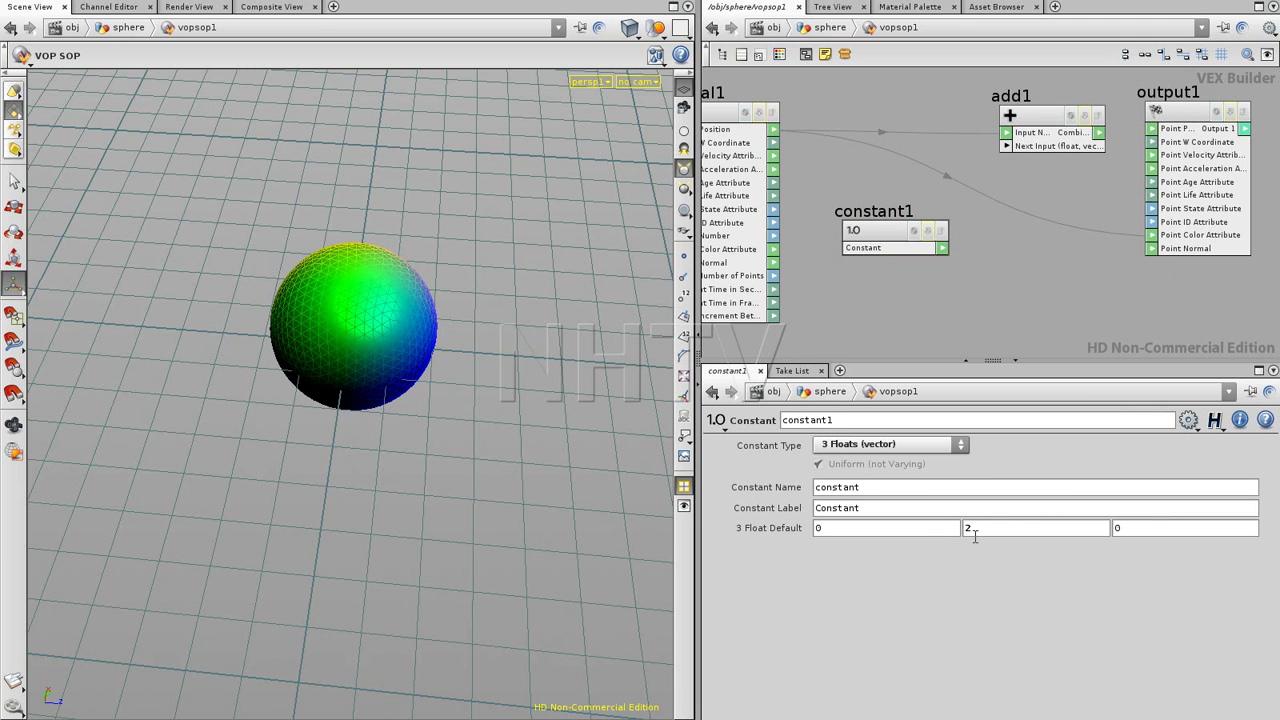
# Step: Connect constant1 to add1's second input and add1's output to output1's Point Position input
pyautogui.moveTo(942, 247); pyautogui.dragTo(1043, 120)
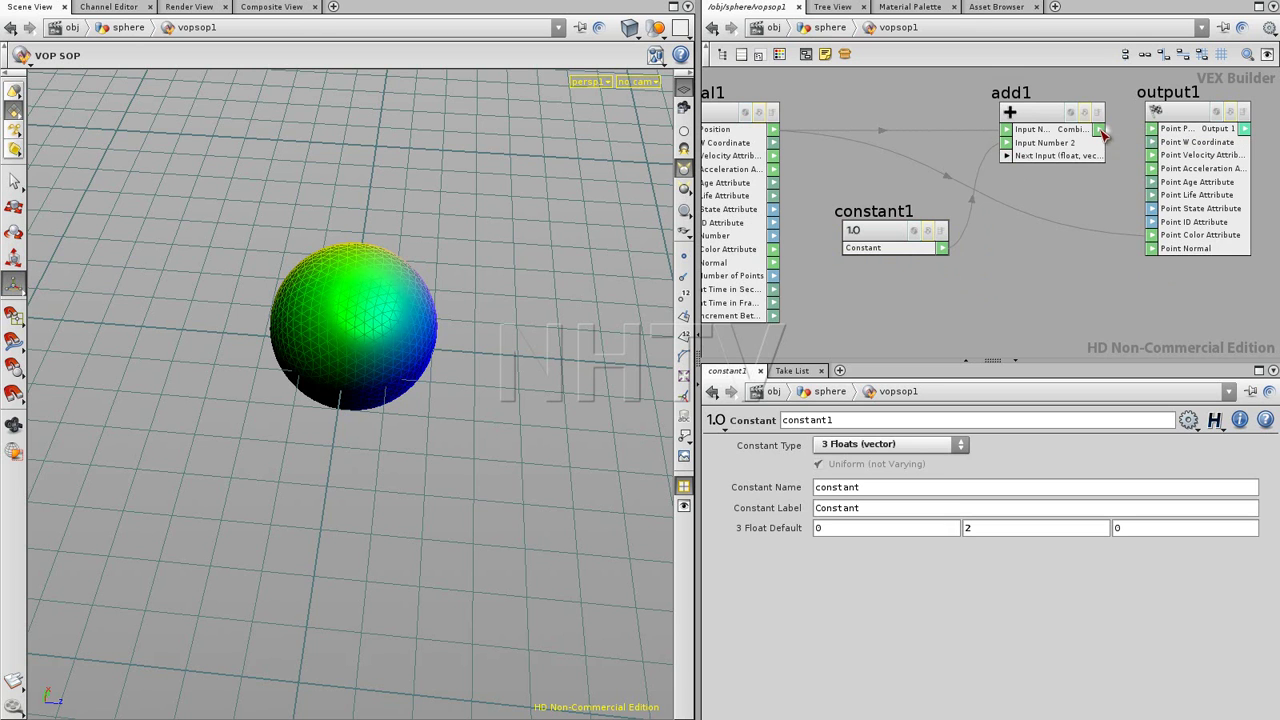
pyautogui.click(1152, 131)
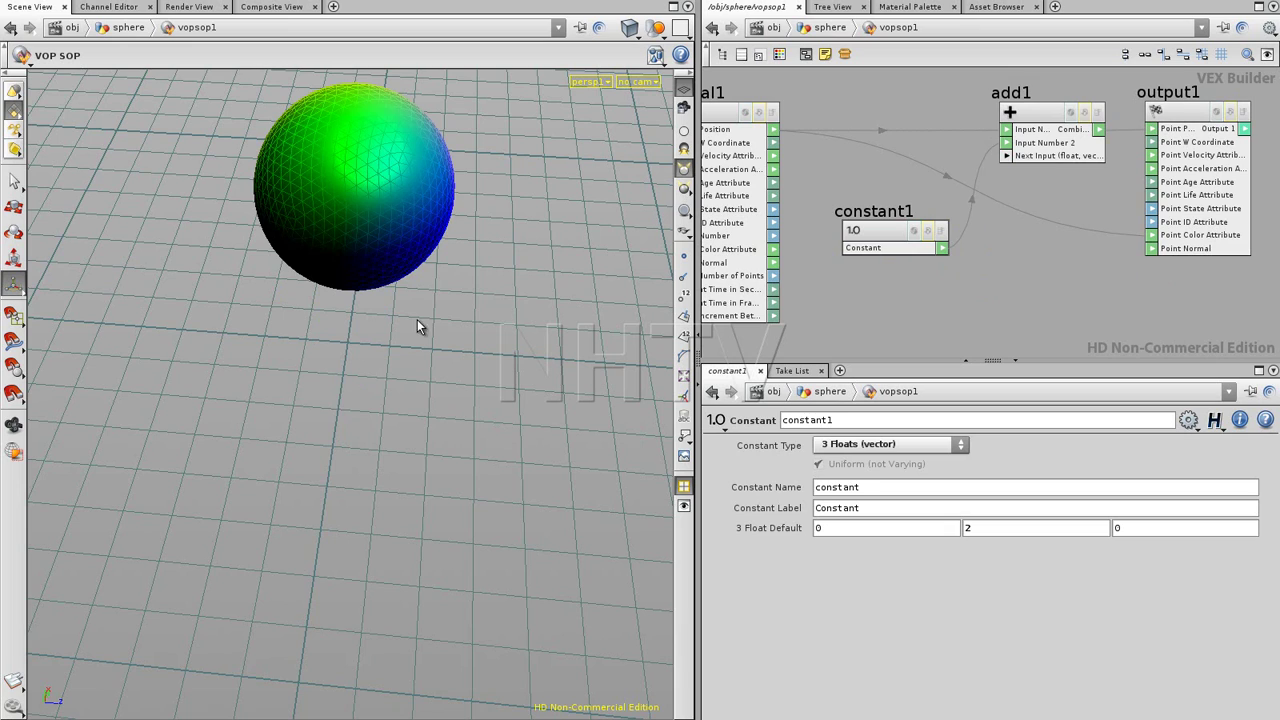
# Step: Disconnect global1's wire from output1's Point Color Attribute input
pyautogui.press('Escape')
pyautogui.moveTo(470, 322); pyautogui.dragTo(298, 310)
pyautogui.press('Return')
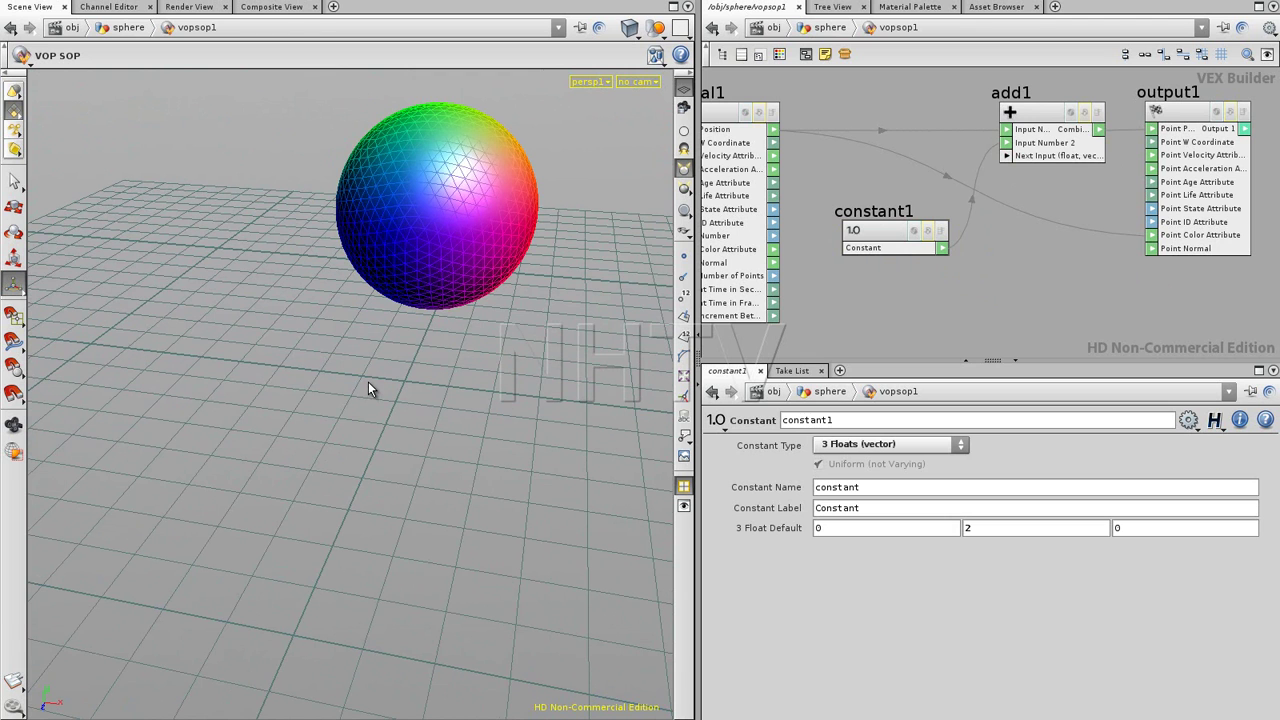
pyautogui.moveTo(1151, 236); pyautogui.dragTo(1044, 289)
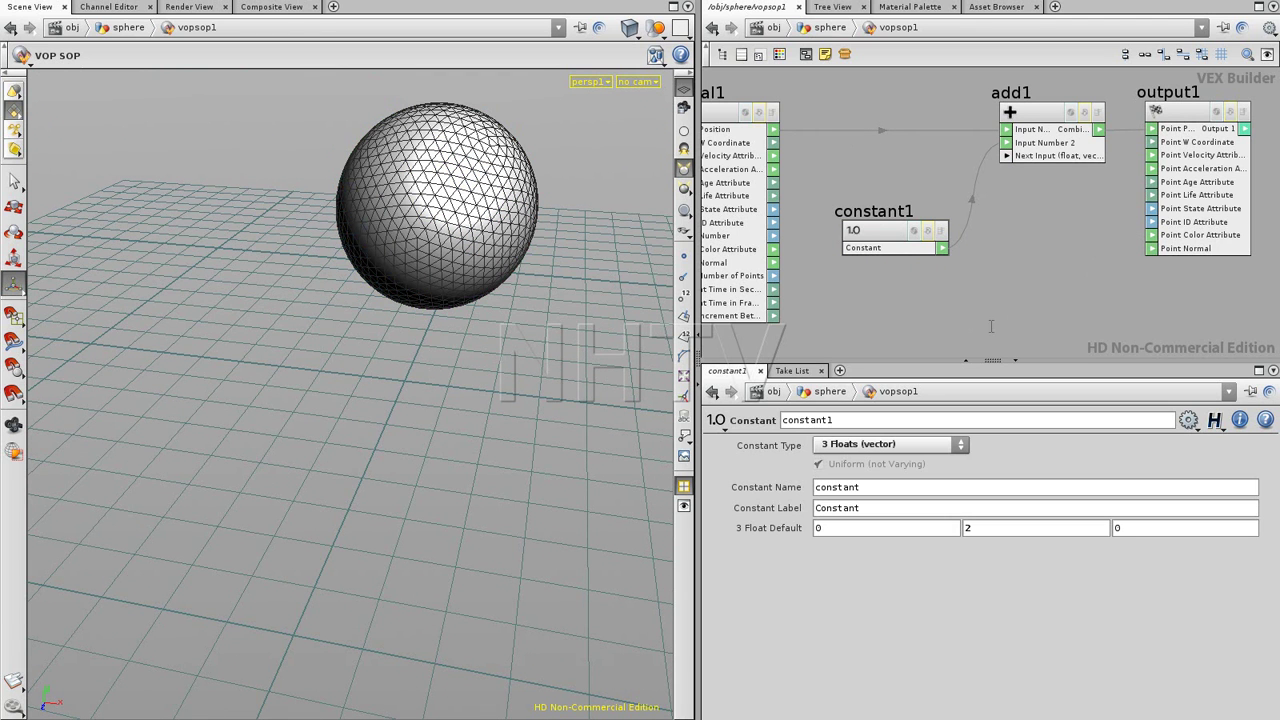
# Step: Spread the network out by moving constant1, global1, output1 and add1 apart to make room between them
pyautogui.moveTo(898, 232); pyautogui.dragTo(876, 182)
pyautogui.moveTo(901, 288); pyautogui.dragTo(1007, 286, button='middle')
pyautogui.scroll(-1, 1124, 257)
pyautogui.moveTo(861, 123); pyautogui.dragTo(765, 121)
pyautogui.moveTo(1026, 117); pyautogui.dragTo(749, 123, button='middle')
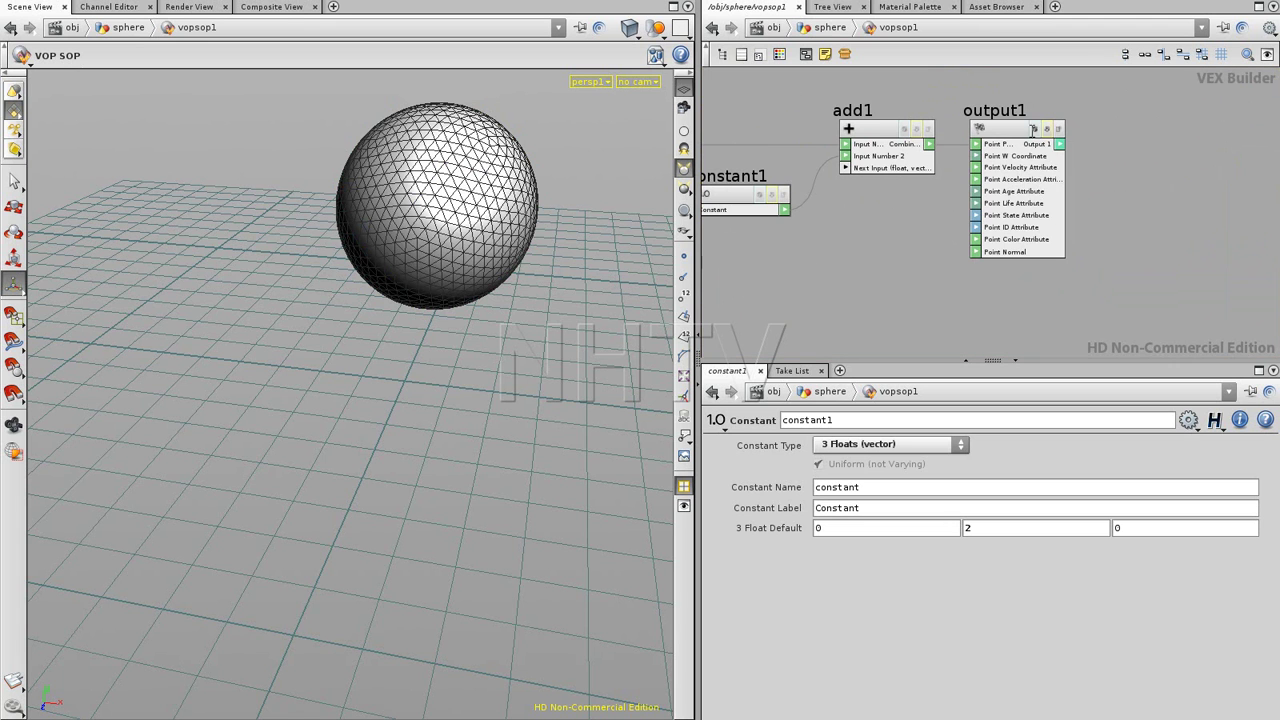
pyautogui.moveTo(1050, 128); pyautogui.dragTo(1153, 128)
pyautogui.moveTo(903, 241); pyautogui.dragTo(1036, 217, button='middle')
pyautogui.moveTo(1031, 110); pyautogui.dragTo(1100, 110)
pyautogui.moveTo(934, 229); pyautogui.dragTo(1079, 197, button='middle')
pyautogui.moveTo(1018, 144); pyautogui.dragTo(1028, 178)
pyautogui.moveTo(896, 180); pyautogui.dragTo(927, 200, button='middle')
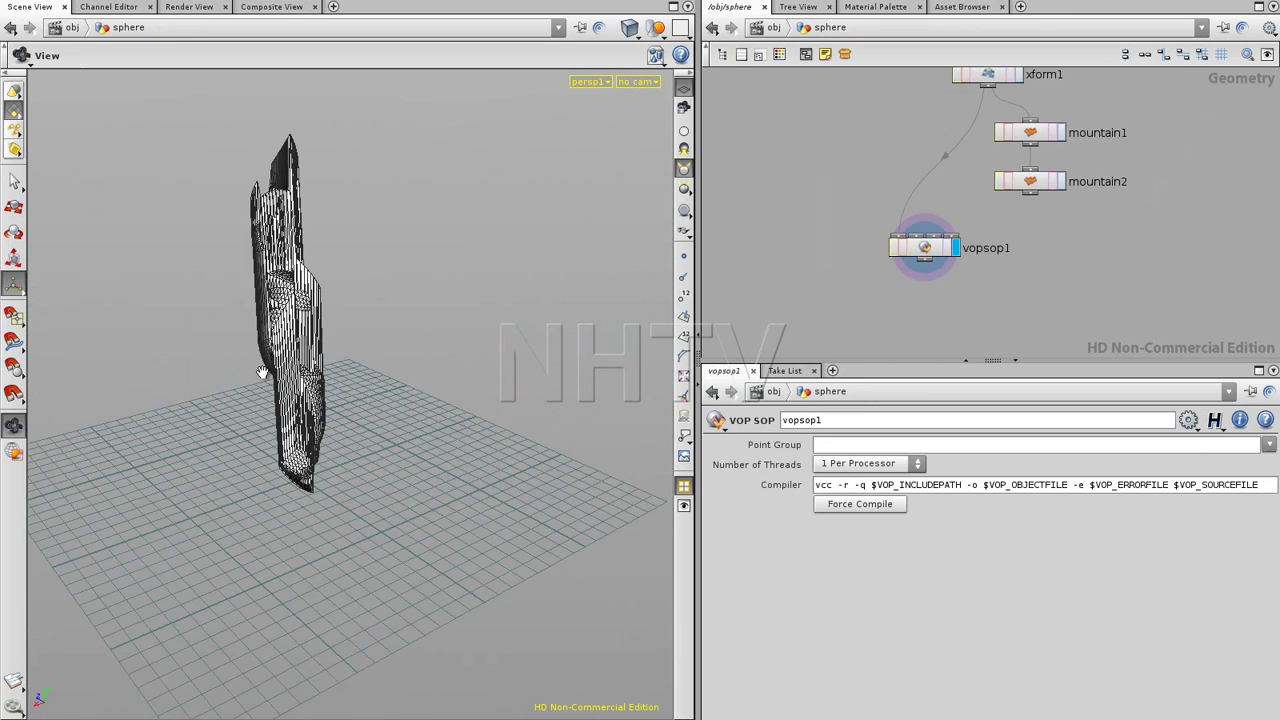
# Step: At the sphere's geometry level, connect mountain2's output to vopsop1's first input and orbit around the deformed mesh
pyautogui.moveTo(263, 371); pyautogui.dragTo(437, 417)
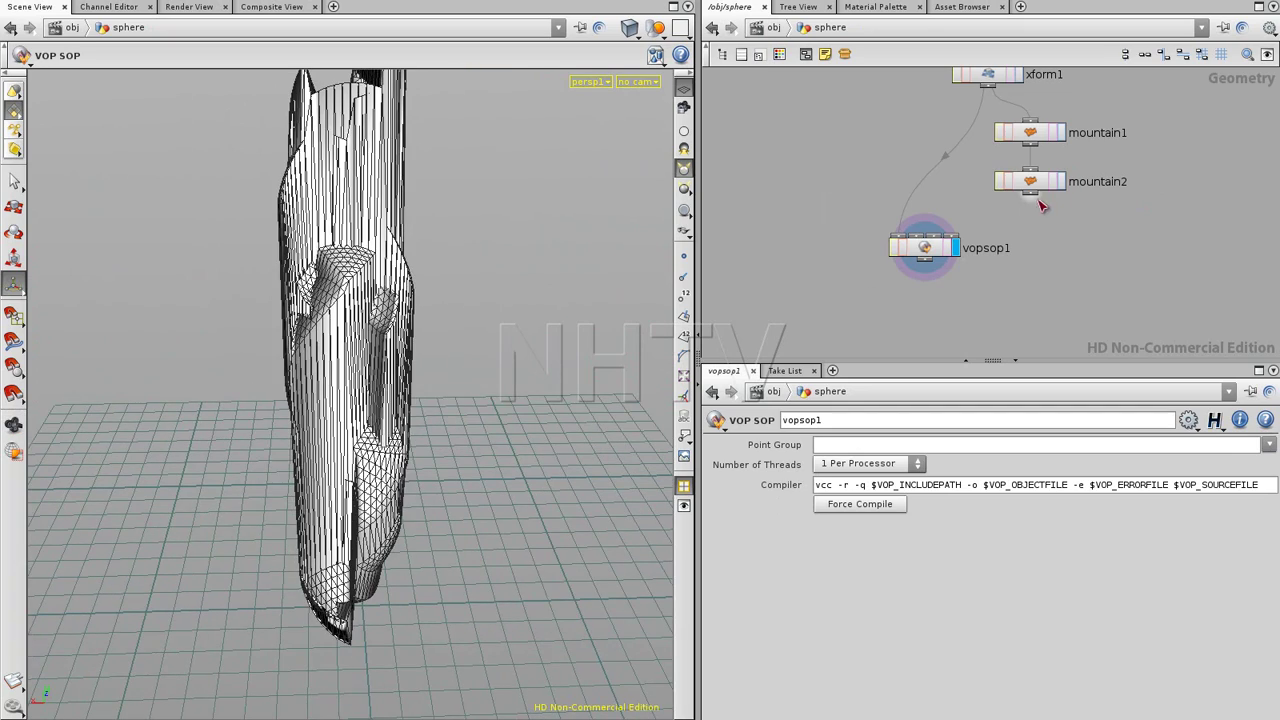
pyautogui.moveTo(1031, 193); pyautogui.dragTo(912, 238)
pyautogui.press('Escape')
pyautogui.moveTo(384, 323); pyautogui.dragTo(440, 345)
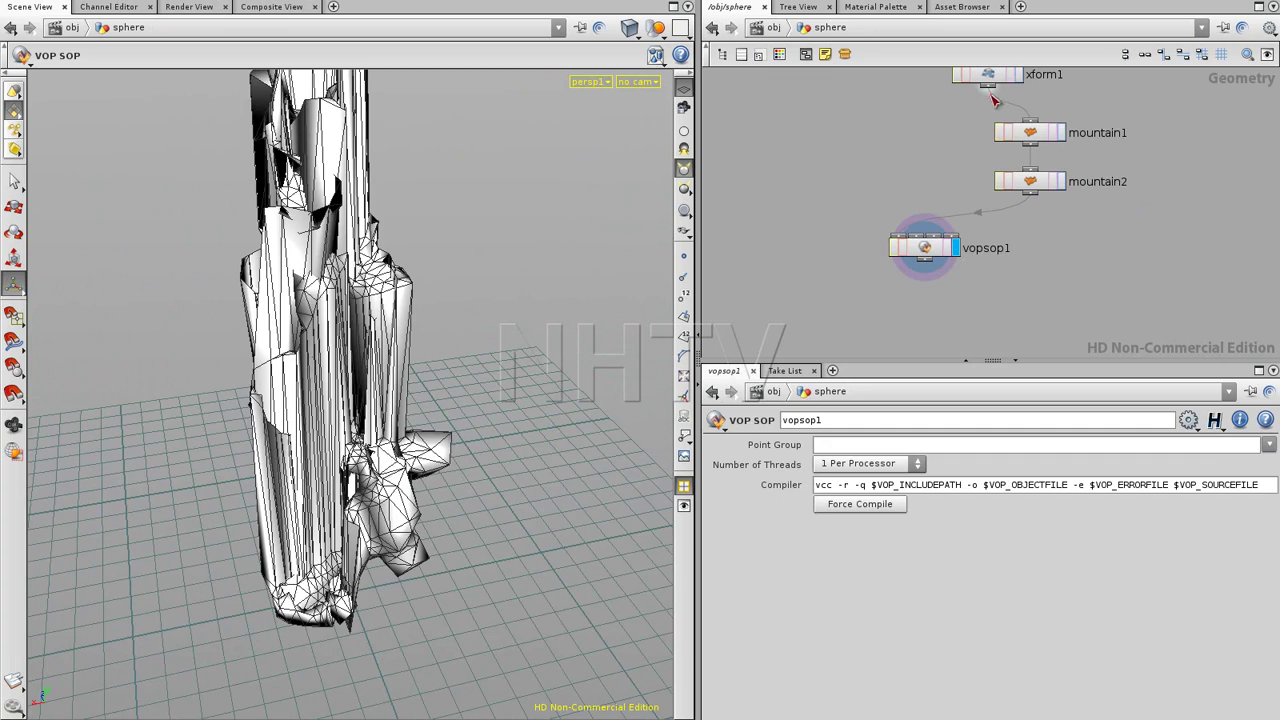
# Step: Reconnect xform1's output to vopsop1's first input in place of mountain2 and orbit around the mesh
pyautogui.moveTo(988, 88); pyautogui.dragTo(918, 236)
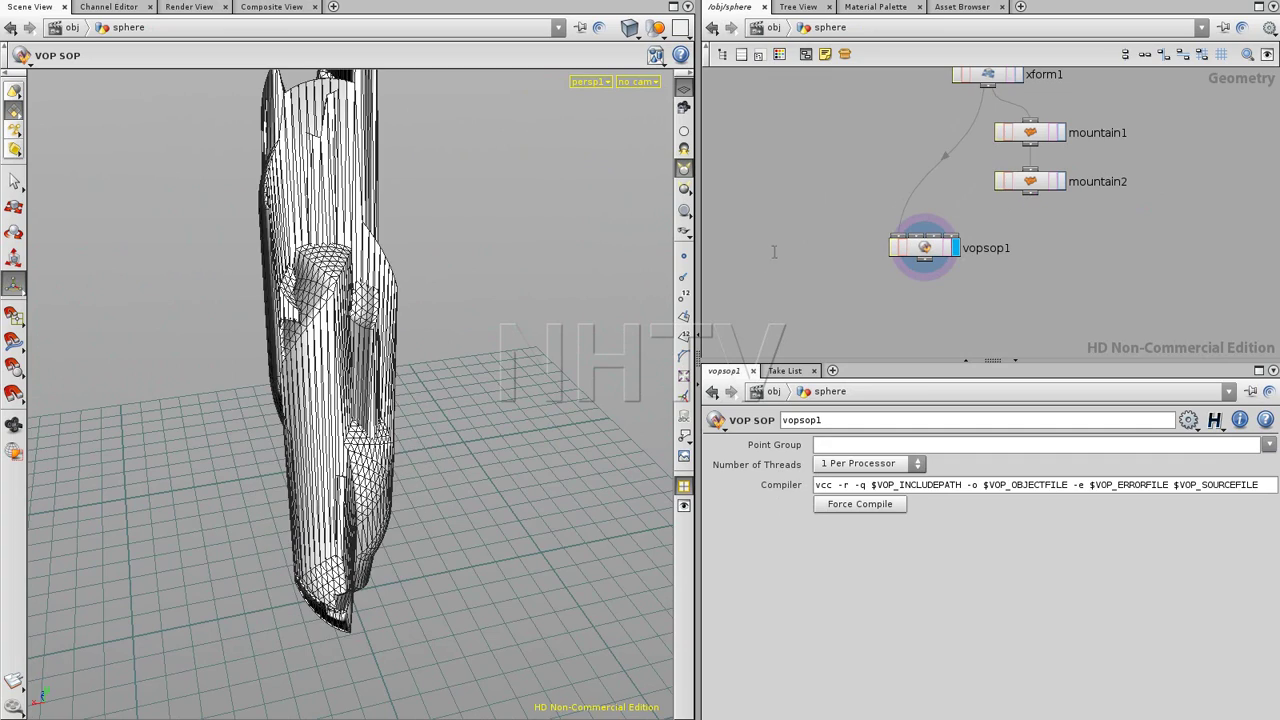
pyautogui.keyDown('alt'); pyautogui.moveTo(421, 300); pyautogui.dragTo(611, 244); pyautogui.keyUp('alt')
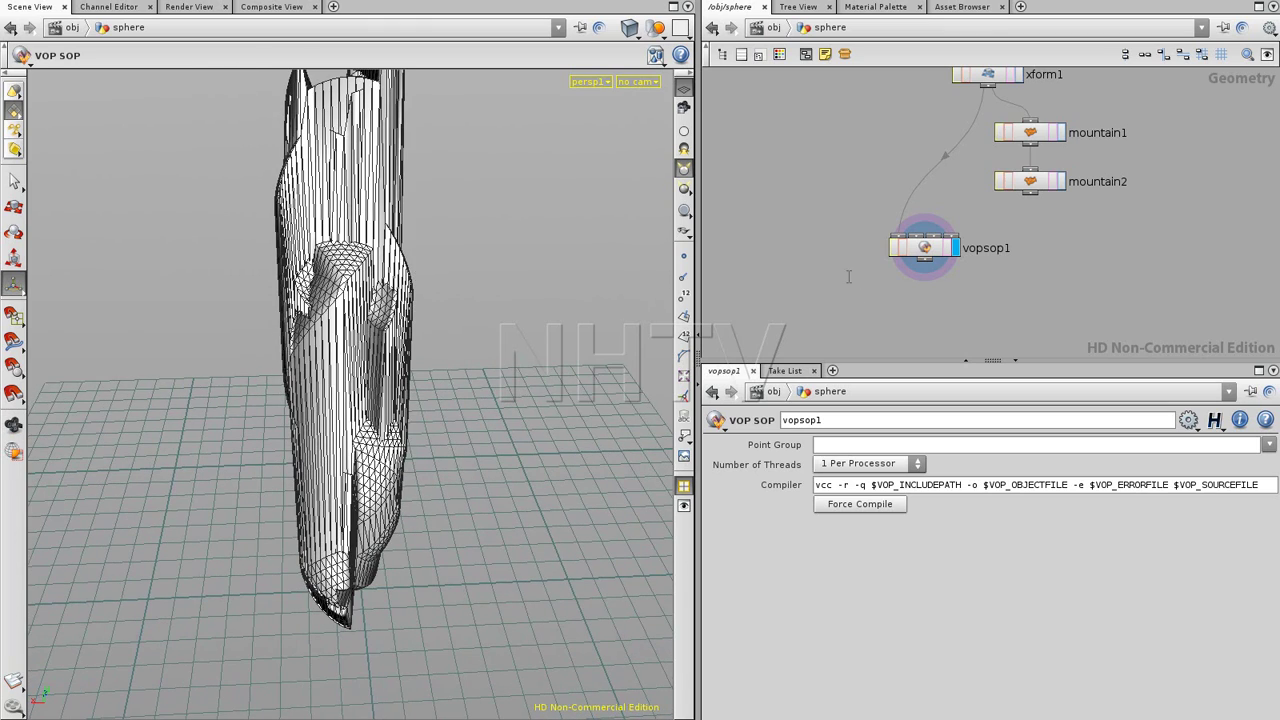
pyautogui.keyDown('alt'); pyautogui.moveTo(520, 274); pyautogui.dragTo(445, 280); pyautogui.keyUp('alt')
# Step: Enter the vopsop1 network and bring the nodes between global1 and floattovec1 into view
pyautogui.doubleClick(920, 250)
pyautogui.moveTo(1088, 154); pyautogui.dragTo(978, 178, button='middle')
pyautogui.scroll(-2, 1034, 185)
pyautogui.scroll(-2, 980, 184)
pyautogui.scroll(-1, 980, 185)
pyautogui.moveTo(1082, 176); pyautogui.dragTo(1036, 179, button='middle')
pyautogui.moveTo(826, 183); pyautogui.dragTo(942, 189, button='middle')
pyautogui.scroll(2, 910, 187)
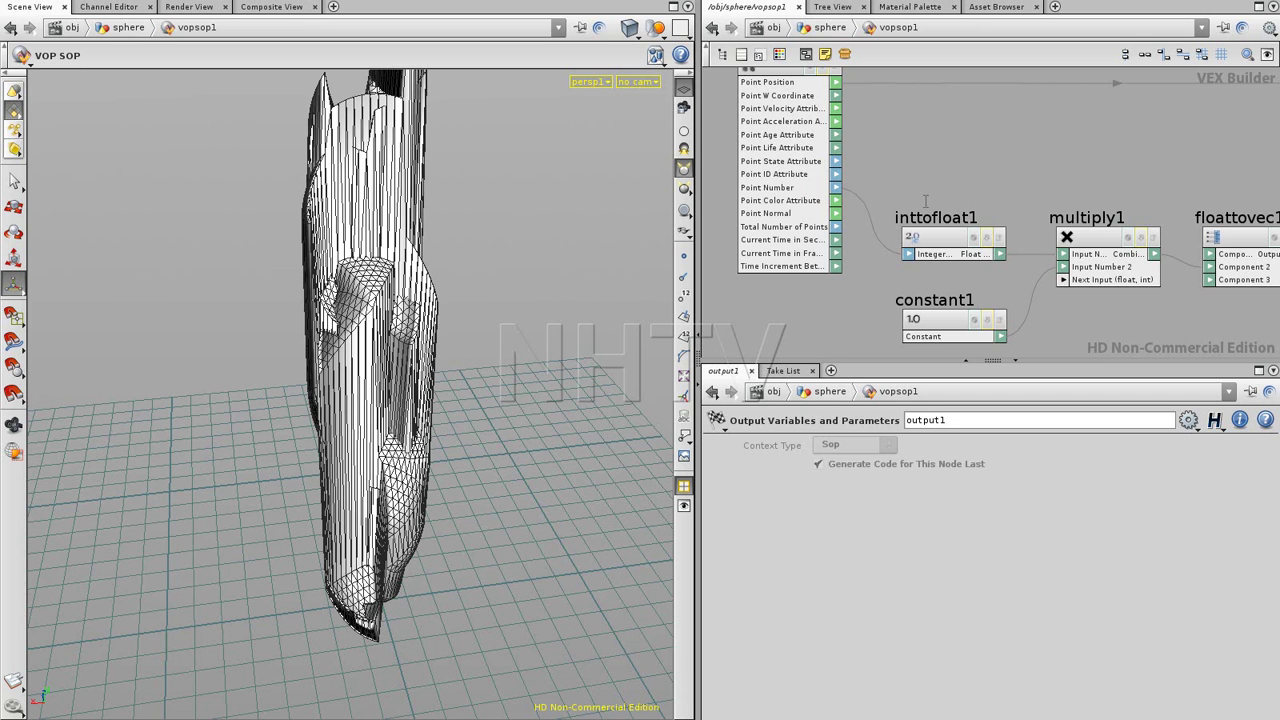
# Step: Trace the Point Number chain through inttofloat1, multiply1 and floattovec1 to add1, examining the parameters of constant1 and floattovec1
pyautogui.moveTo(838, 193); pyautogui.dragTo(910, 258)
pyautogui.click(943, 321)
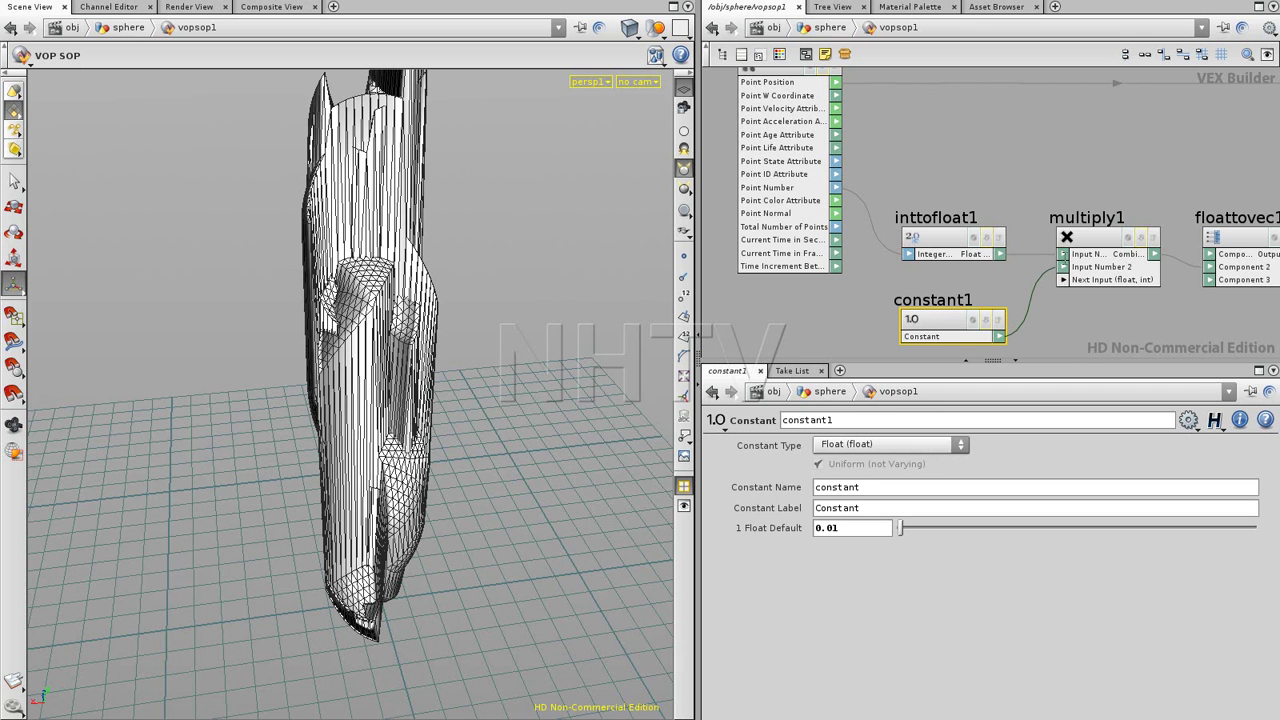
pyautogui.click(1086, 238)
pyautogui.click(941, 318)
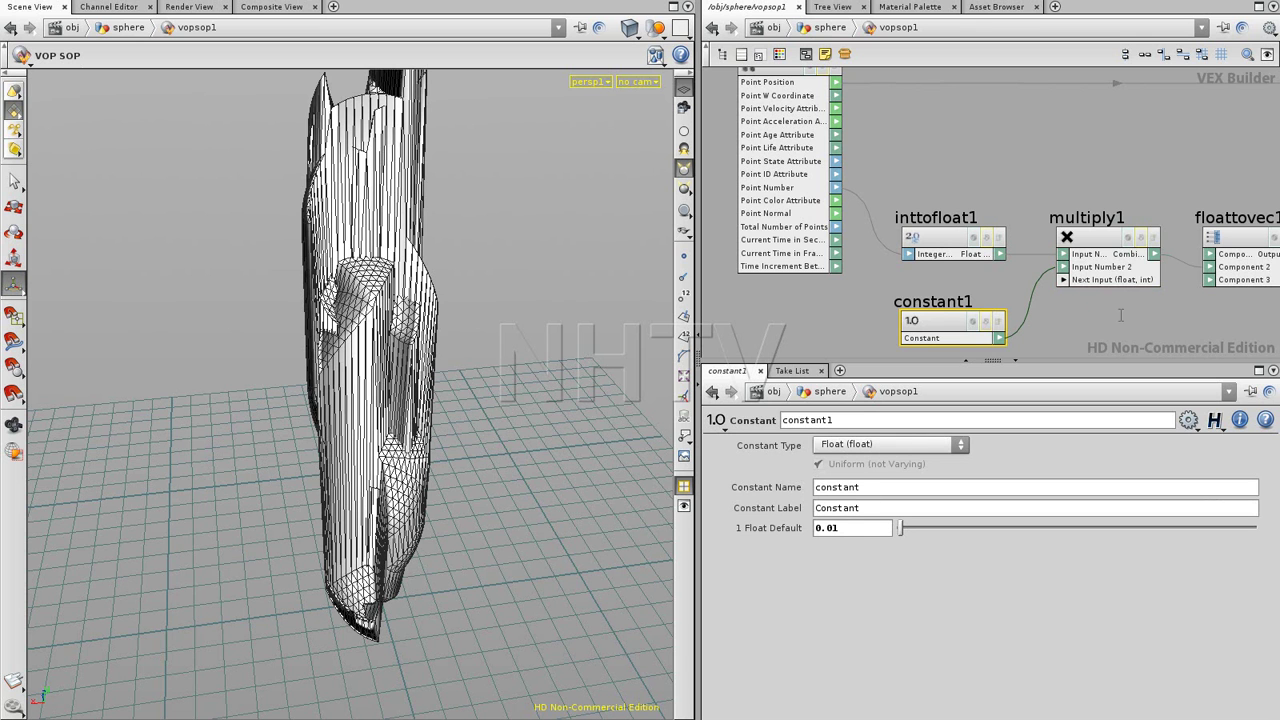
pyautogui.moveTo(1156, 312); pyautogui.dragTo(875, 308, button='middle')
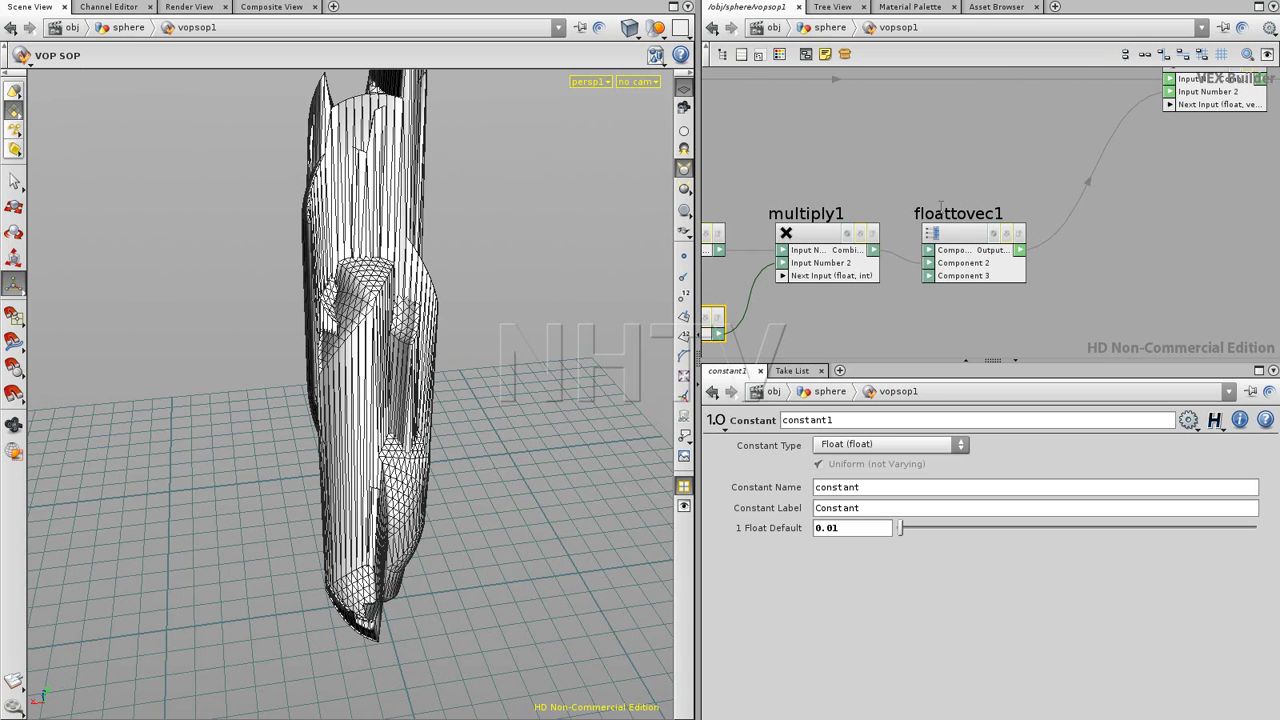
pyautogui.click(960, 234)
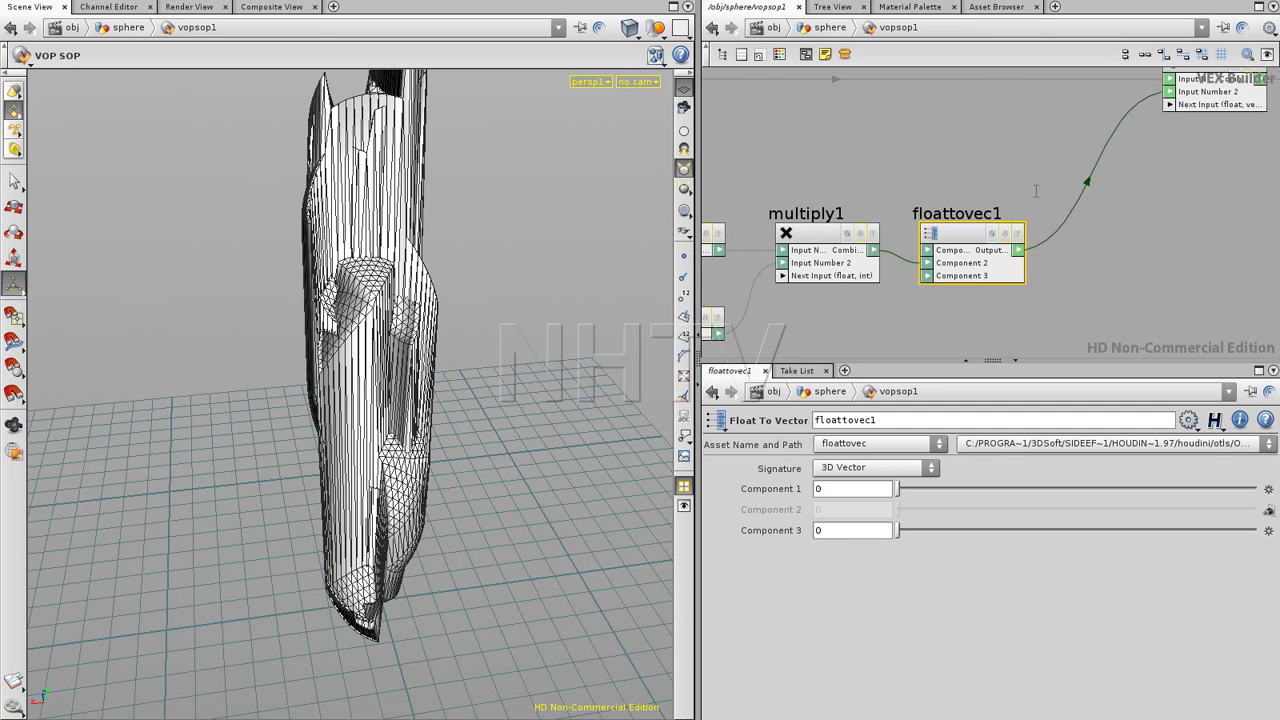
pyautogui.moveTo(1191, 178); pyautogui.dragTo(1045, 270, button='middle')
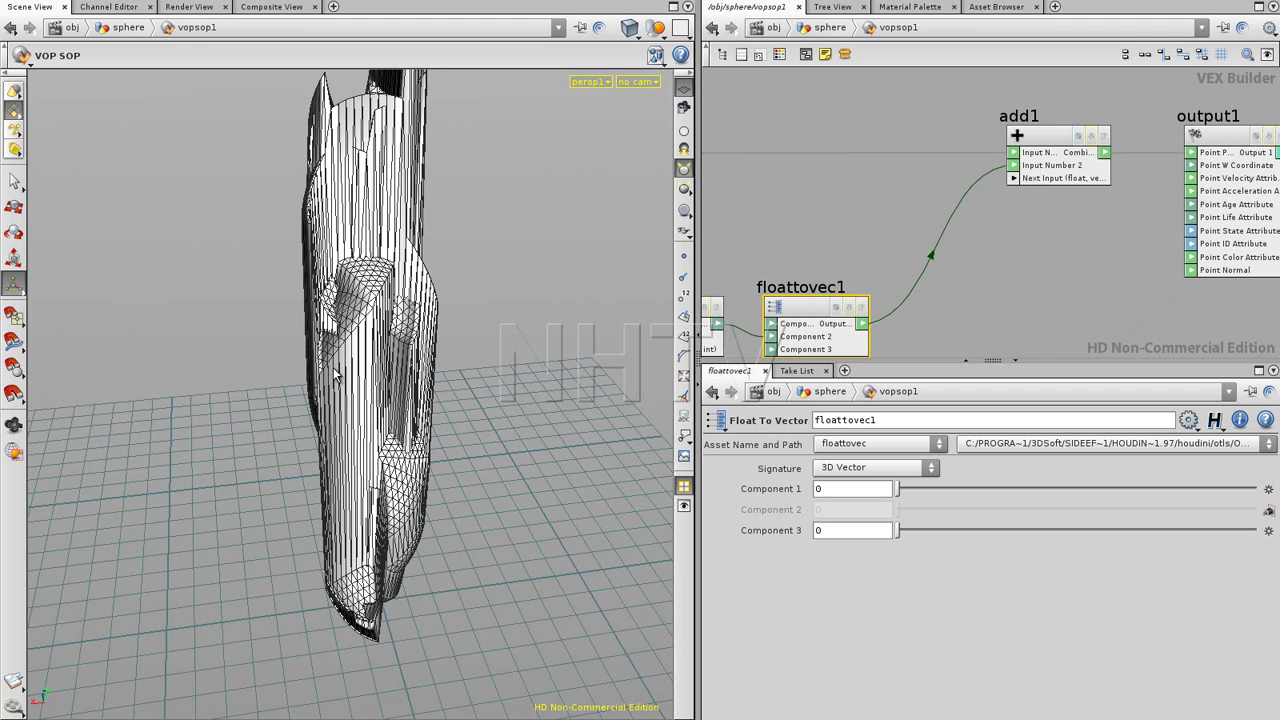
pyautogui.click(934, 305)
pyautogui.keyDown('alt'); pyautogui.moveTo(277, 328); pyautogui.dragTo(246, 337); pyautogui.keyUp('alt')
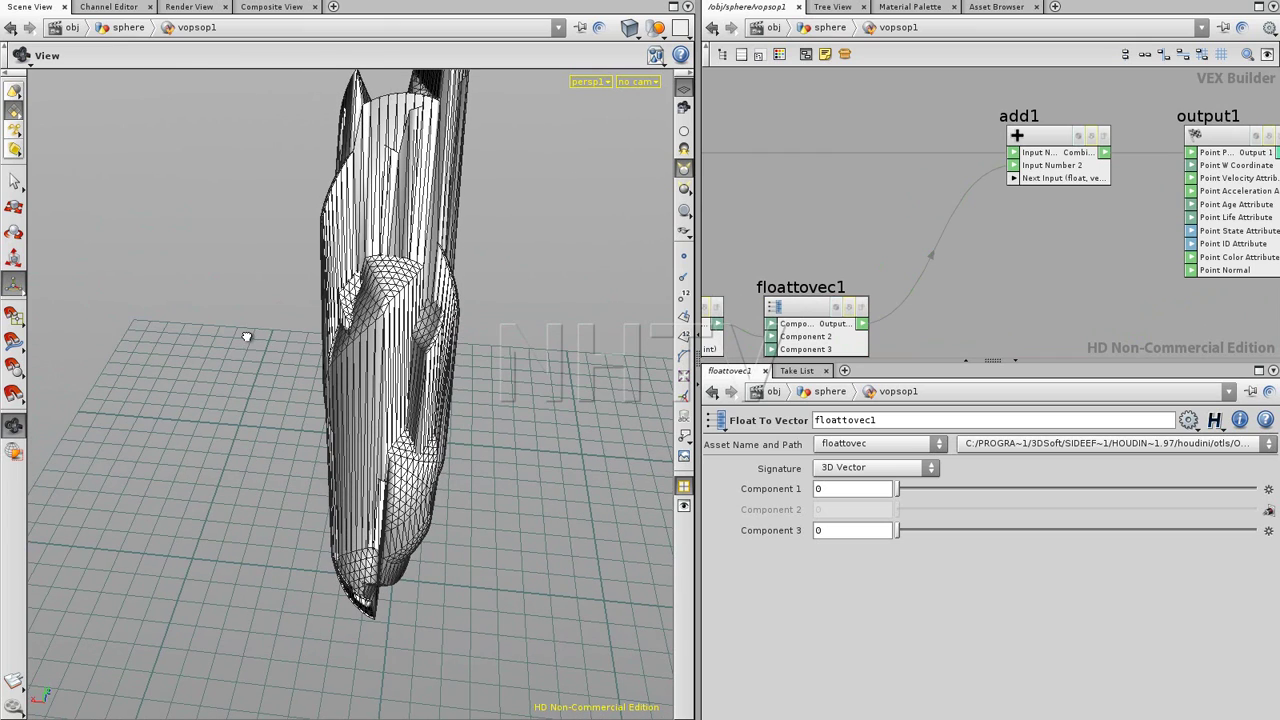
# Step: Move global1 farther away from inttofloat1 and constant1 to widen the gap before them
pyautogui.moveTo(1046, 268); pyautogui.dragTo(1163, 250, button='middle')
pyautogui.moveTo(1137, 260); pyautogui.dragTo(1108, 269, button='right')
pyautogui.moveTo(778, 186); pyautogui.dragTo(862, 187, button='middle')
pyautogui.moveTo(861, 166); pyautogui.dragTo(810, 168)
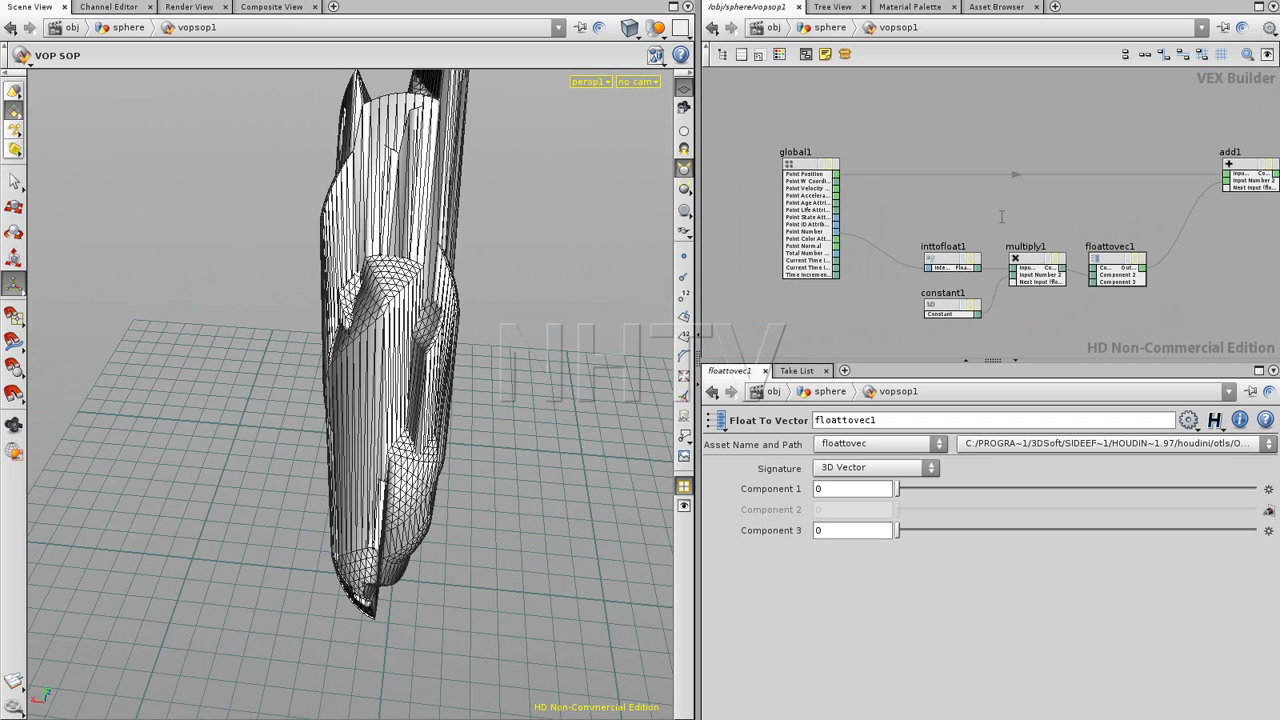
# Step: Delete the floattovec1 node between multiply1 and add1
pyautogui.moveTo(976, 242); pyautogui.dragTo(857, 222, button='middle')
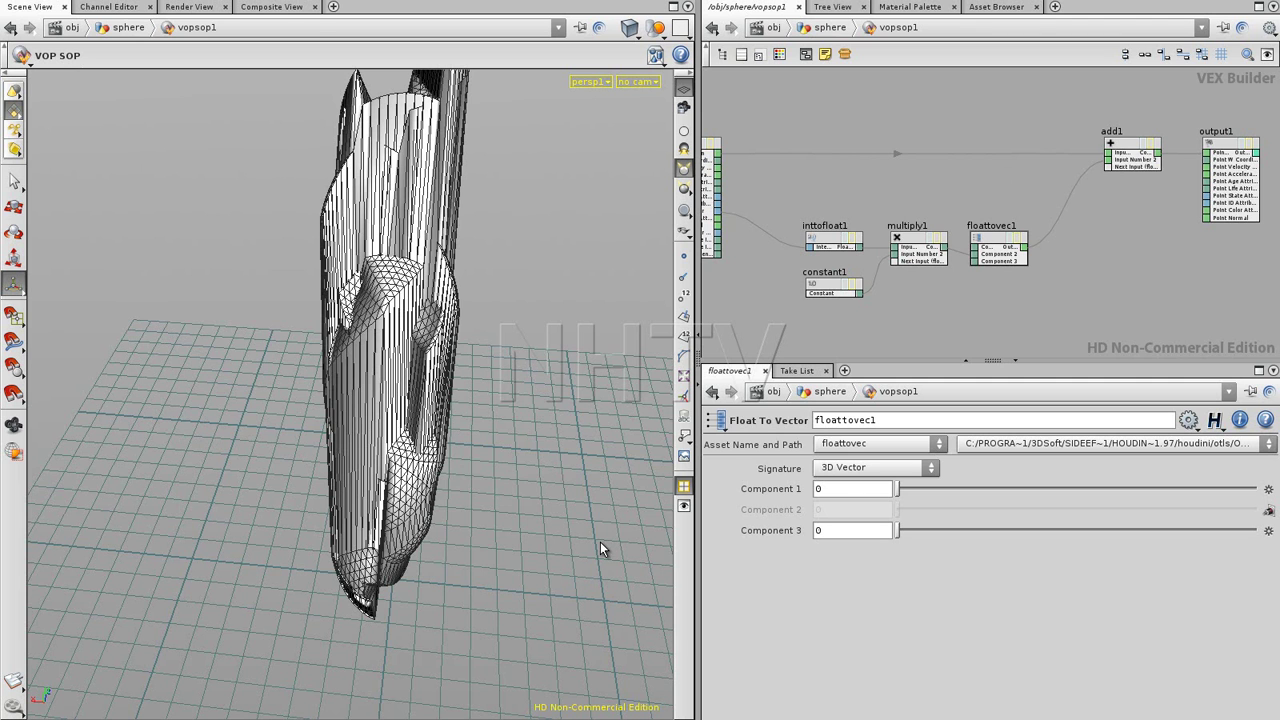
pyautogui.moveTo(1013, 300); pyautogui.dragTo(1085, 268, button='middle')
pyautogui.scroll(2, 1075, 280)
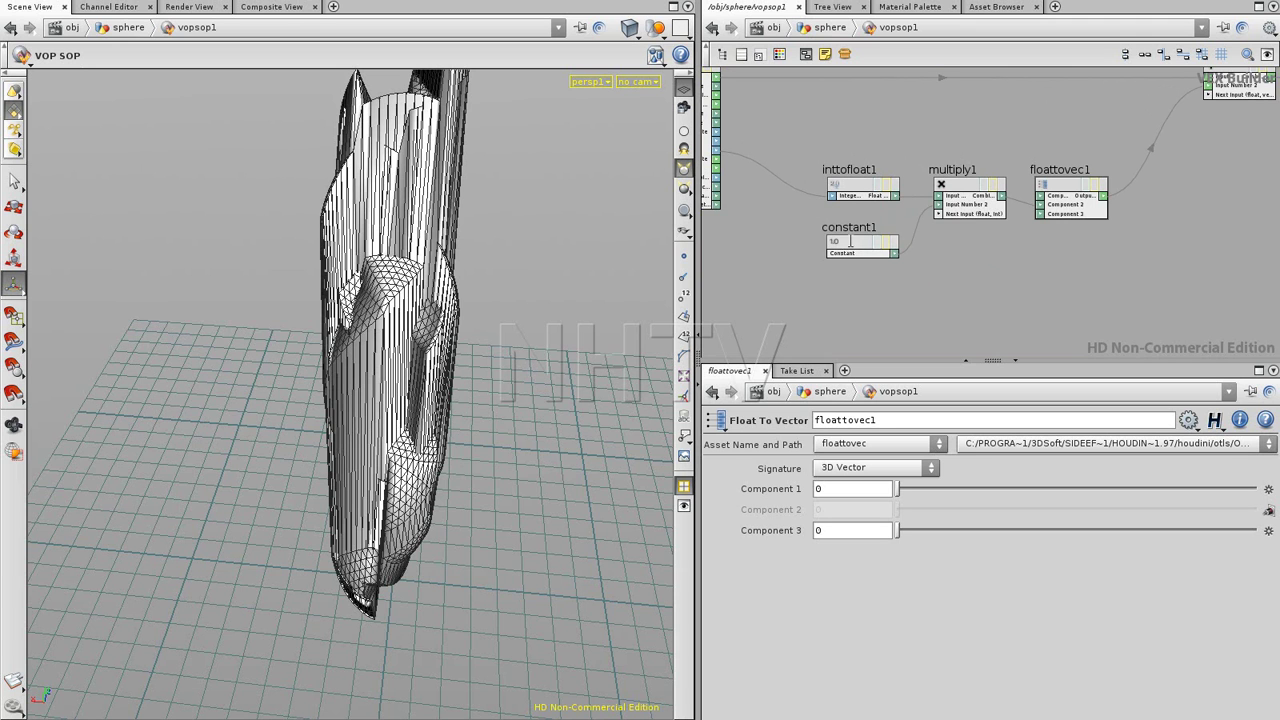
pyautogui.moveTo(1045, 134); pyautogui.dragTo(1093, 257)
pyautogui.press('Delete')
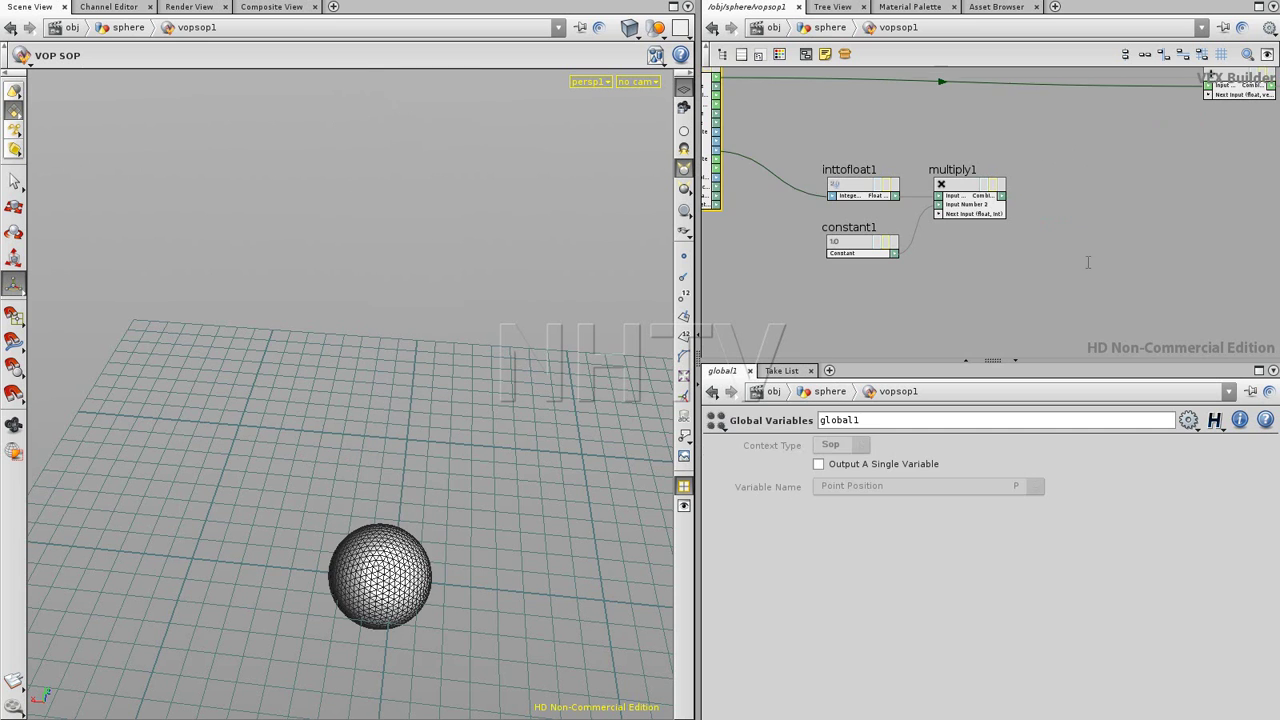
# Step: Add a second Multiply node beyond multiply1 and connect global1's Point Normal output to its first input
pyautogui.moveTo(1074, 208); pyautogui.dragTo(1162, 232, button='middle')
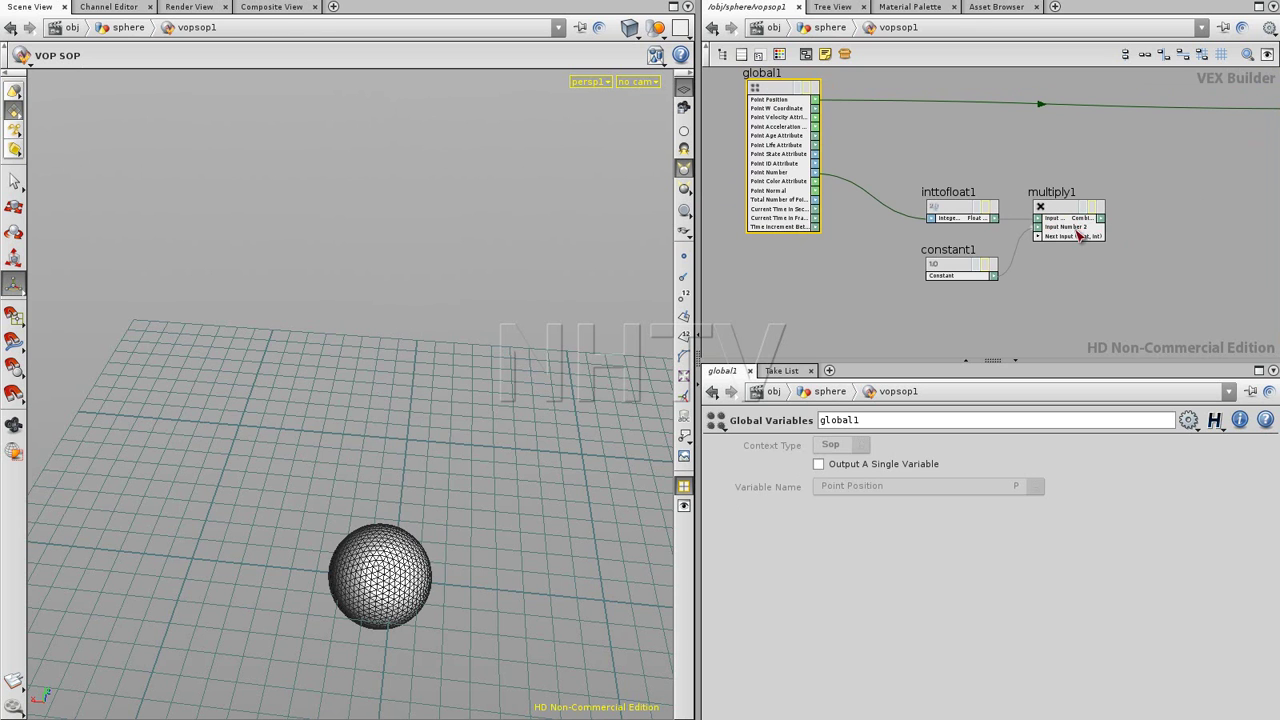
pyautogui.moveTo(1116, 173); pyautogui.dragTo(1048, 193, button='middle')
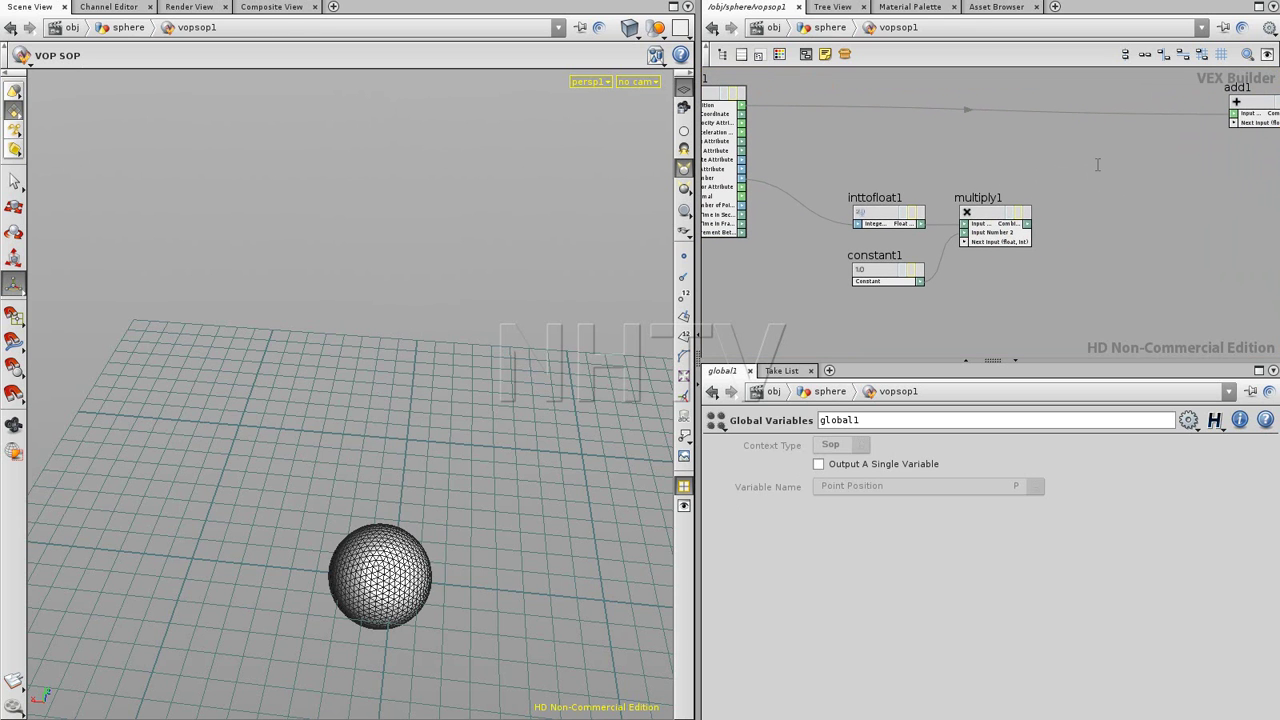
pyautogui.press('Tab')
pyautogui.write('Multiply')
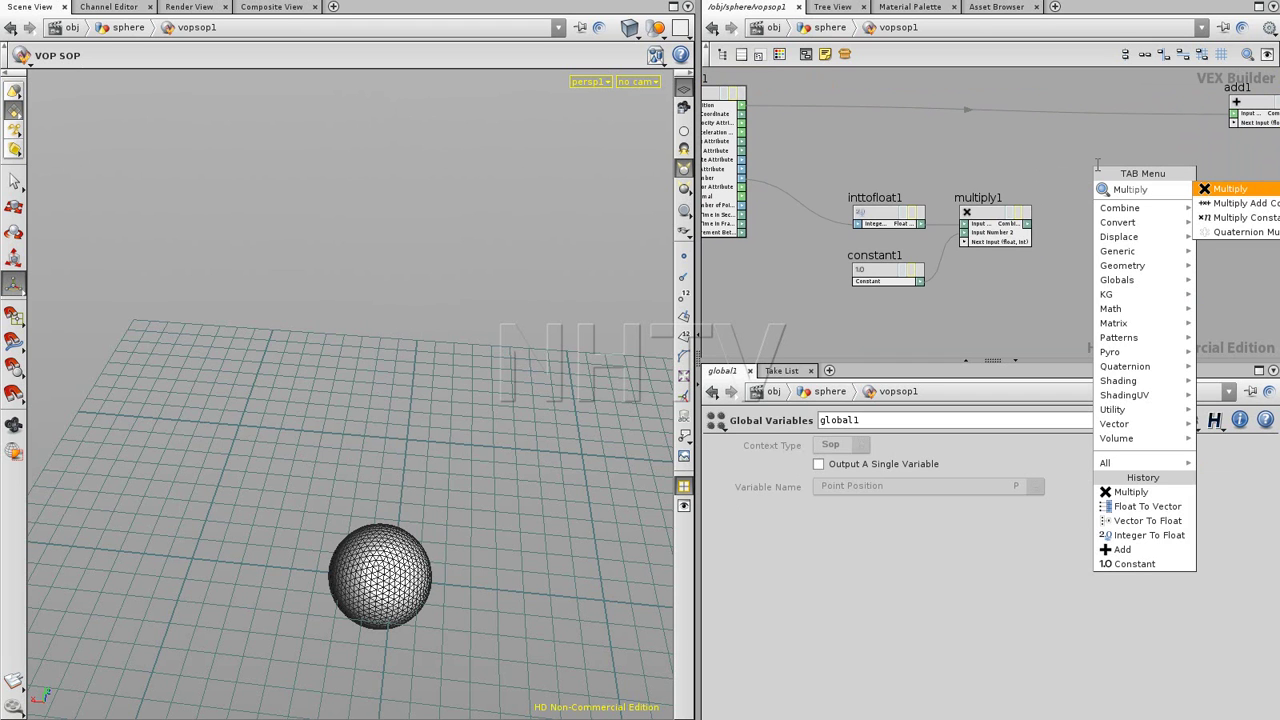
pyautogui.click(1222, 188)
pyautogui.click(1085, 192)
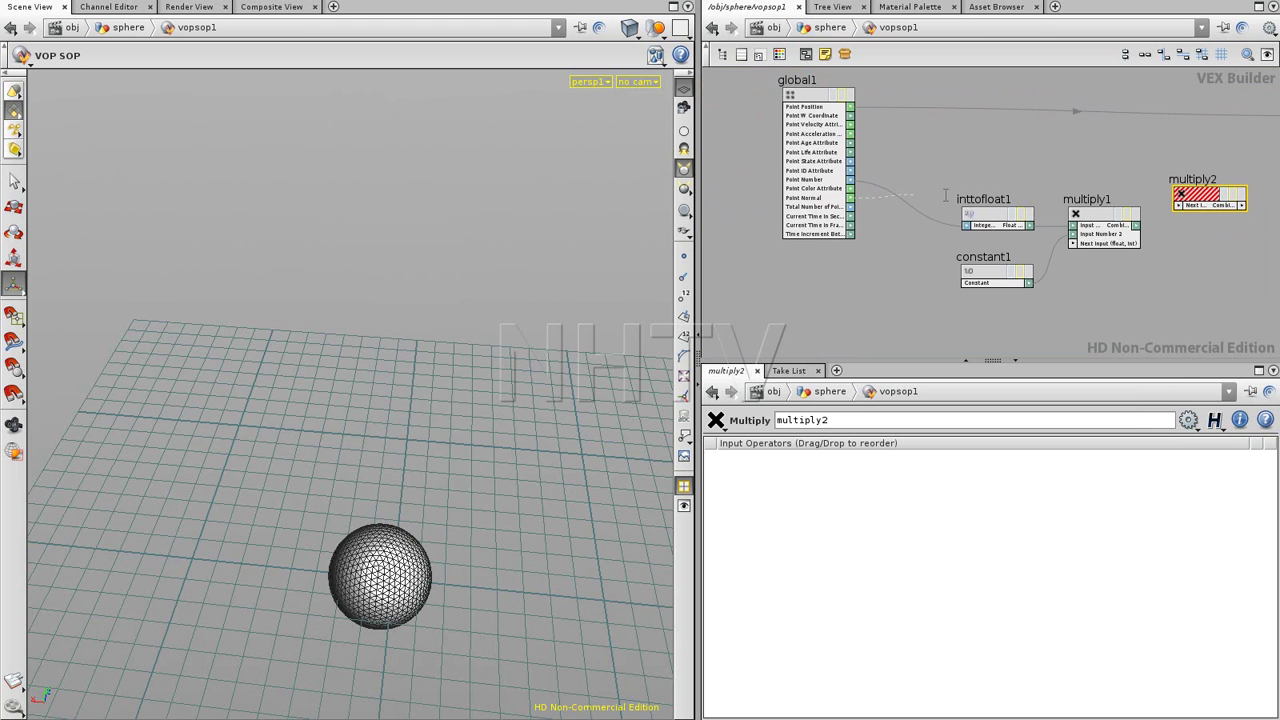
pyautogui.click(1179, 205)
pyautogui.scroll(4, 1134, 266)
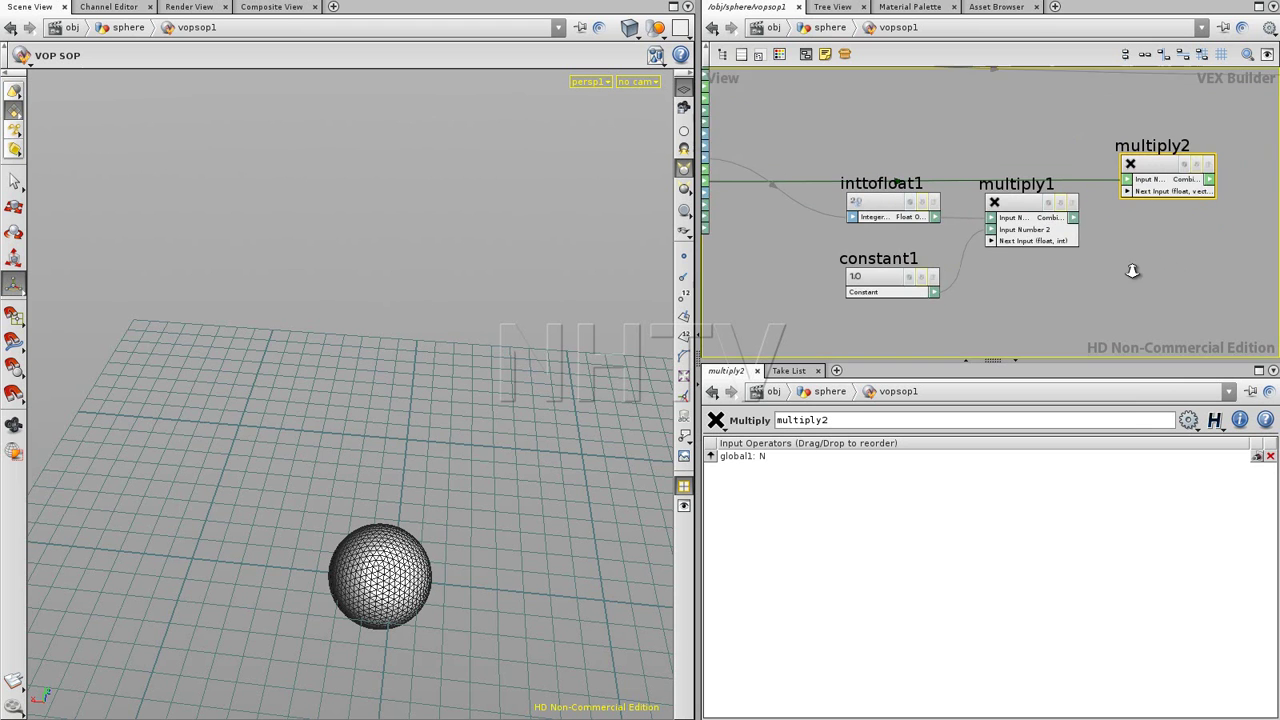
# Step: Connect multiply1's output to multiply2's second input, and multiply2's output to add1's second input
pyautogui.moveTo(1068, 211); pyautogui.dragTo(1156, 156)
pyautogui.moveTo(1151, 122); pyautogui.dragTo(989, 159, button='middle')
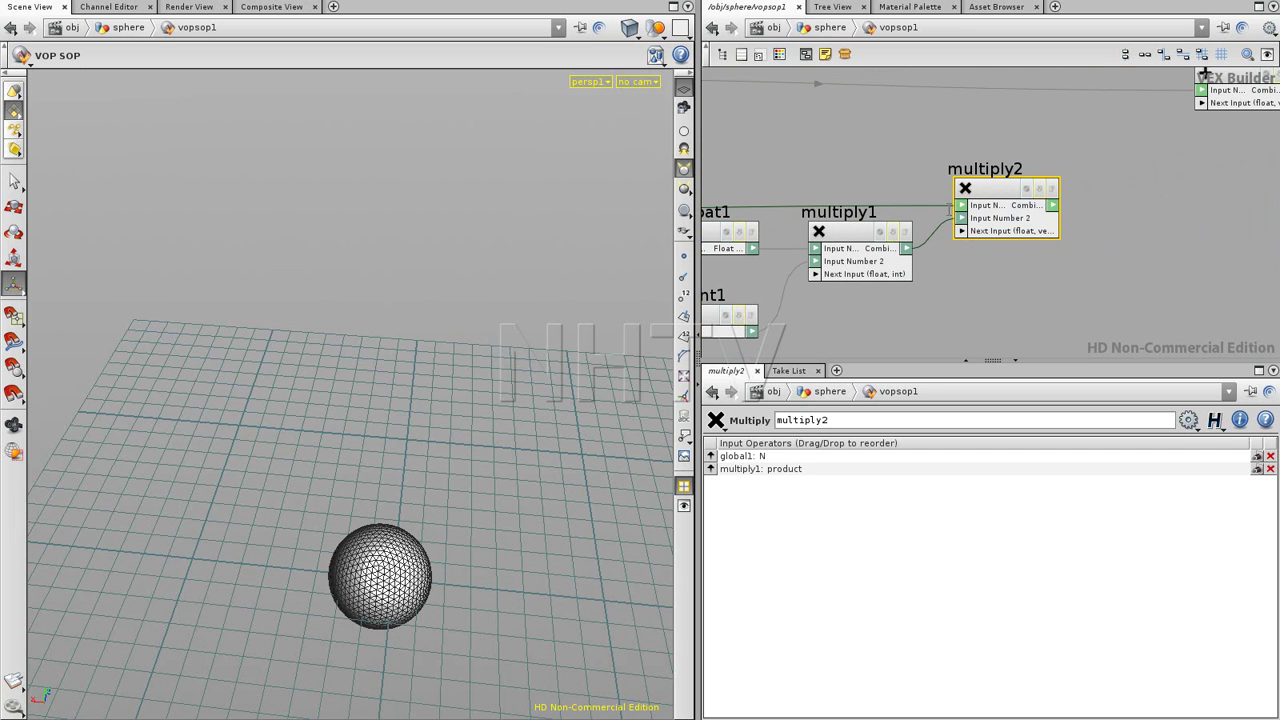
pyautogui.moveTo(875, 159); pyautogui.dragTo(988, 147, button='middle')
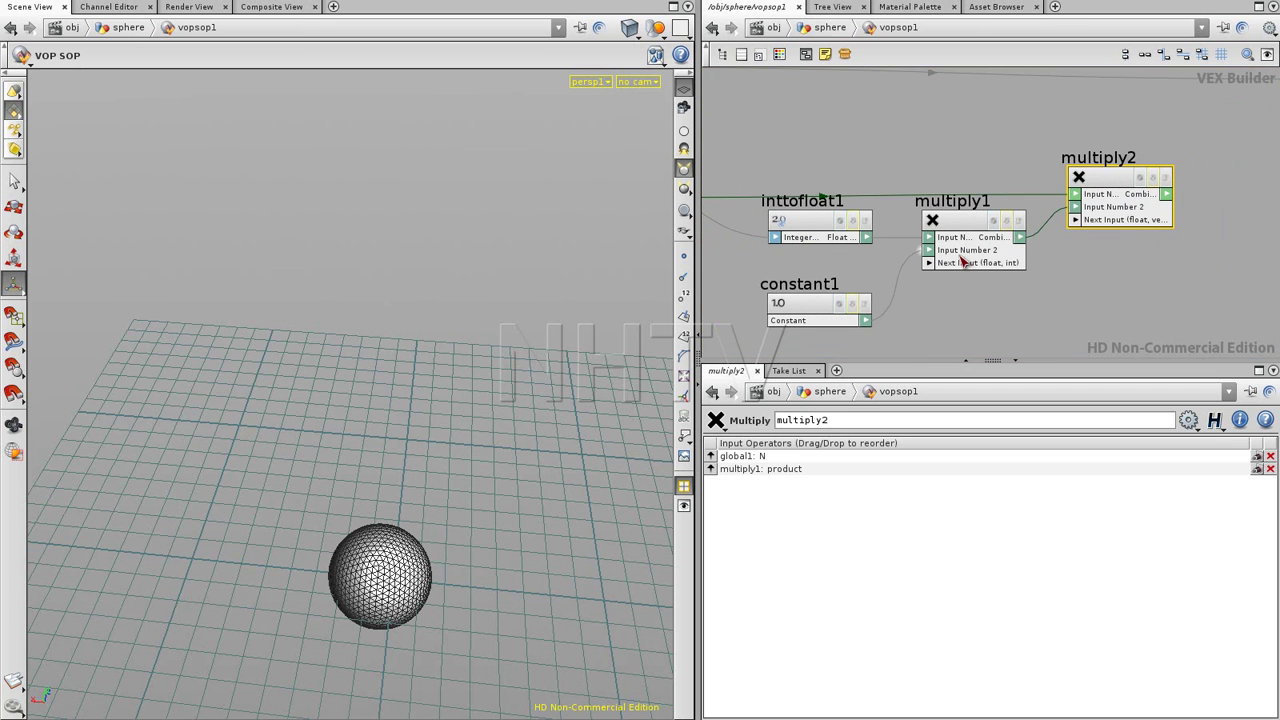
pyautogui.click(976, 223)
pyautogui.moveTo(1127, 266); pyautogui.dragTo(889, 323, button='middle')
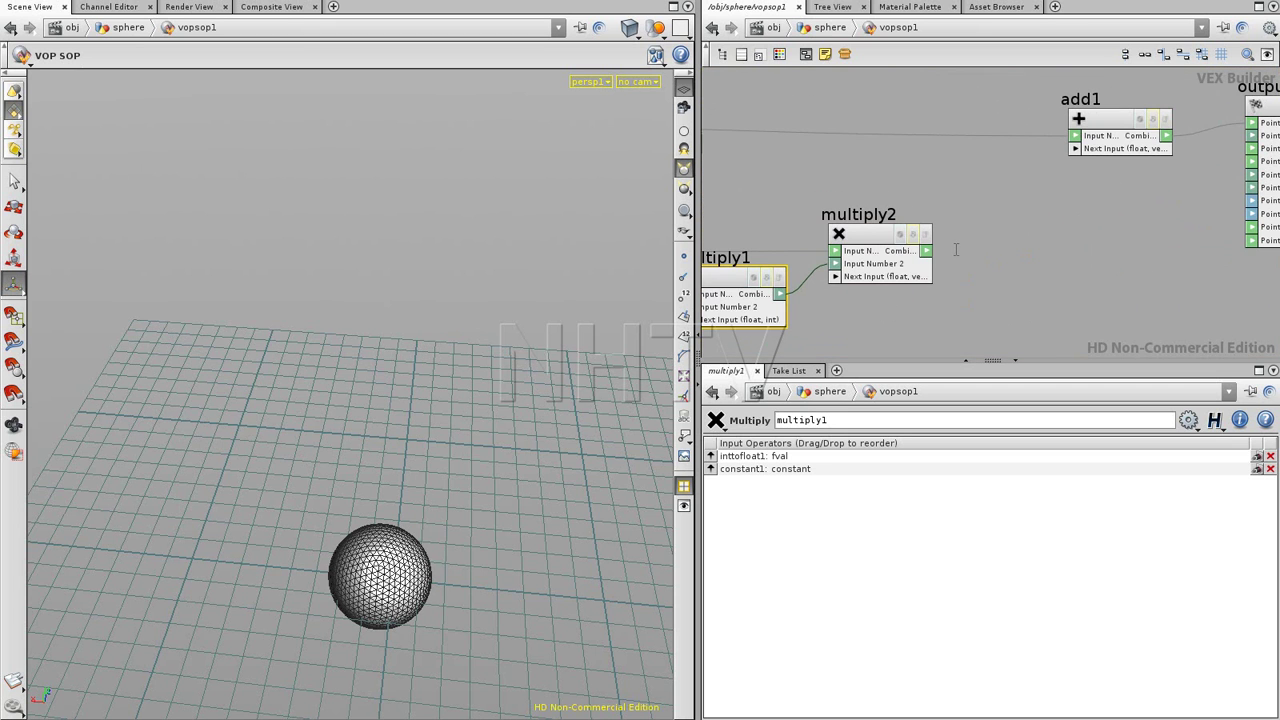
pyautogui.moveTo(930, 258); pyautogui.dragTo(1074, 150)
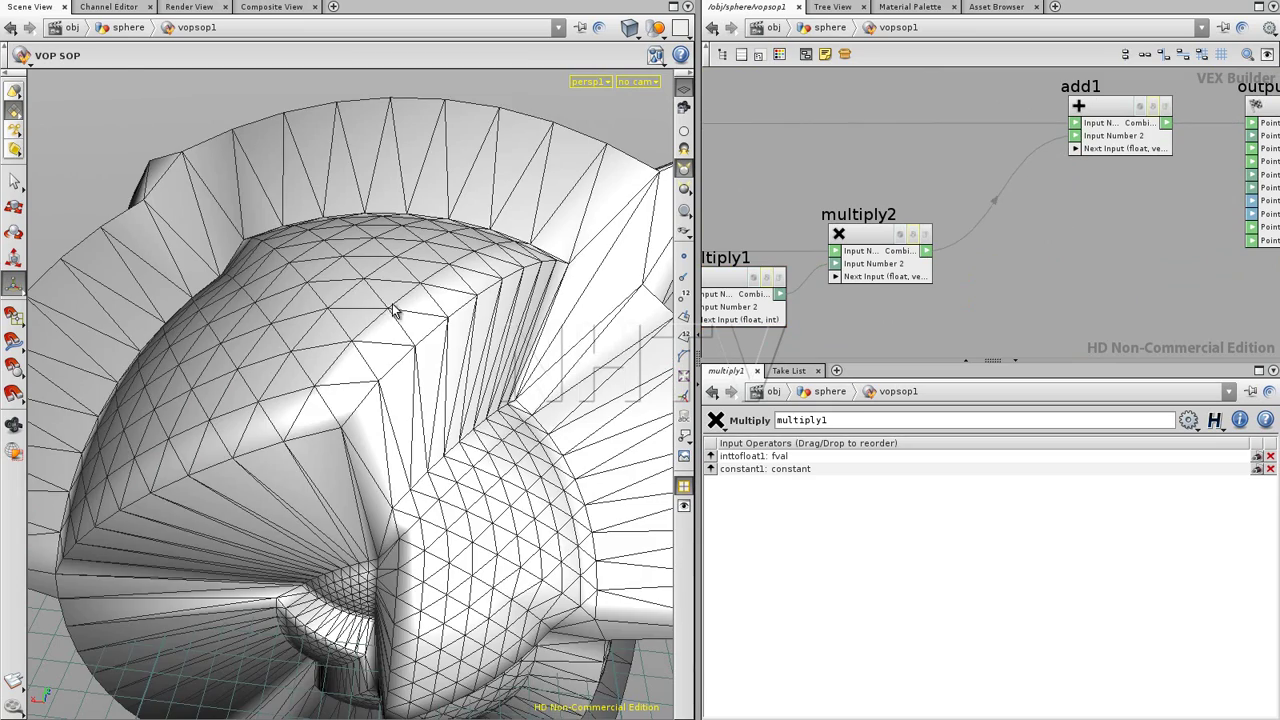
# Step: Set the viewport display to Flat Wire Shaded and orbit around the displaced sphere
pyautogui.press('Escape')
pyautogui.moveTo(354, 308); pyautogui.dragTo(449, 256)
pyautogui.moveTo(449, 256); pyautogui.dragTo(157, 340, button='right')
pyautogui.moveTo(157, 340); pyautogui.dragTo(340, 324)
pyautogui.click(629, 27)
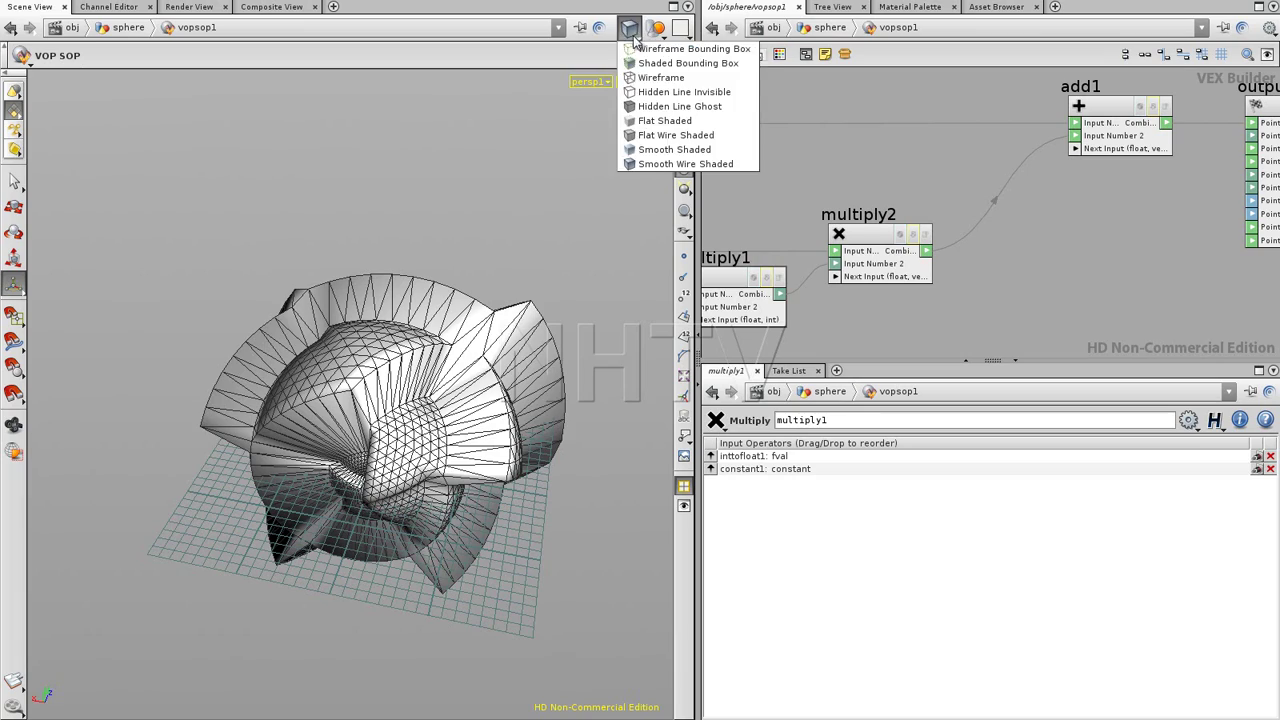
pyautogui.click(660, 135)
pyautogui.press('Escape')
pyautogui.moveTo(497, 266)
pyautogui.mouseDown()
pyautogui.moveTo(394, 211)
pyautogui.moveTo(220, 189)
pyautogui.moveTo(409, 163)
pyautogui.moveTo(400, 206)
pyautogui.moveTo(469, 241)
pyautogui.moveTo(317, 240)
pyautogui.moveTo(237, 274)
pyautogui.moveTo(353, 288)
pyautogui.moveTo(201, 305)
pyautogui.moveTo(249, 246)
pyautogui.moveTo(231, 209)
pyautogui.moveTo(283, 274)
pyautogui.moveTo(414, 331)
pyautogui.mouseUp()
pyautogui.moveTo(414, 331); pyautogui.dragTo(477, 314, button='right')
pyautogui.moveTo(477, 314)
pyautogui.mouseDown()
pyautogui.moveTo(416, 347)
pyautogui.moveTo(470, 320)
pyautogui.mouseUp()
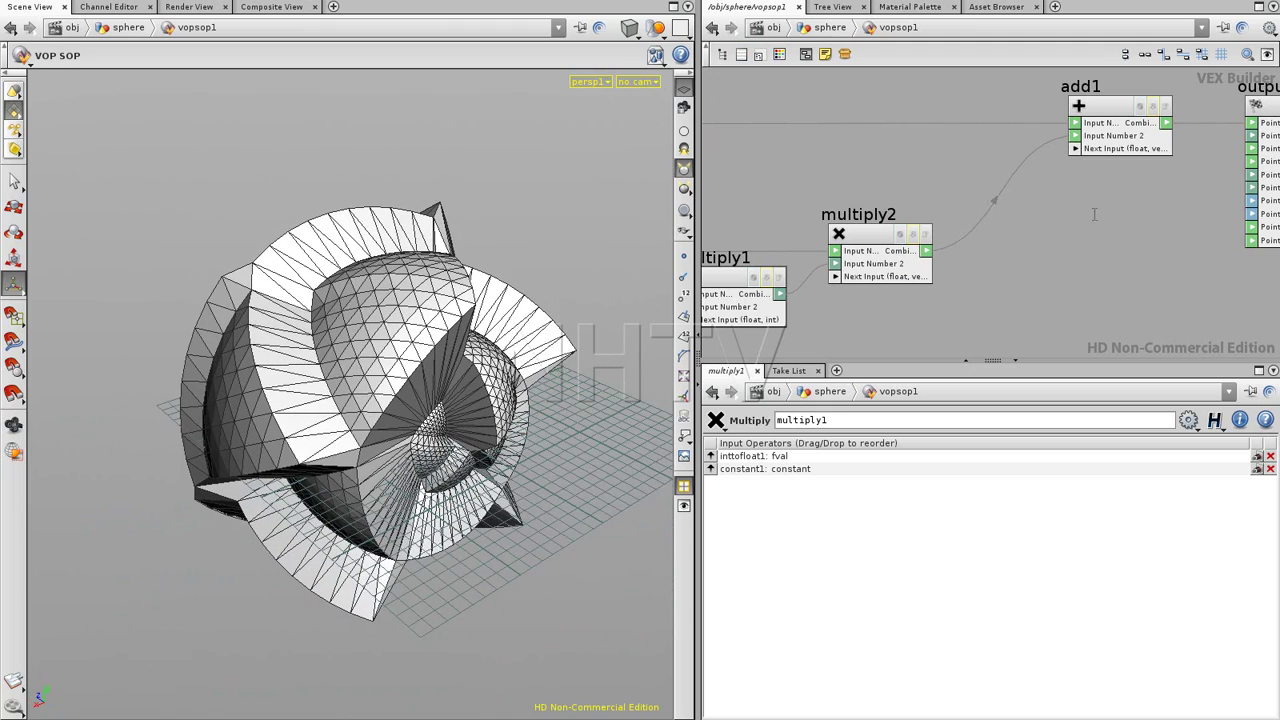
# Step: Delete the multiply2 node between multiply1 and add1
pyautogui.moveTo(813, 179); pyautogui.dragTo(1069, 122, button='middle')
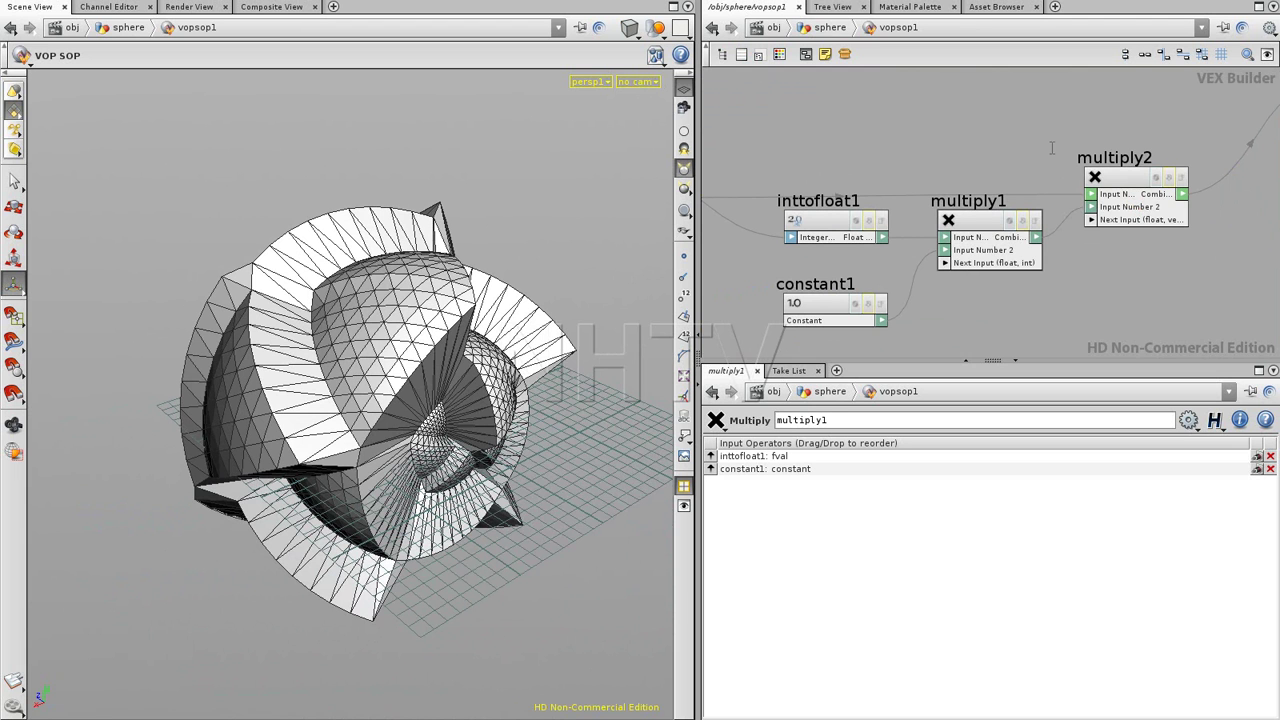
pyautogui.moveTo(1034, 165); pyautogui.dragTo(1078, 159, button='middle')
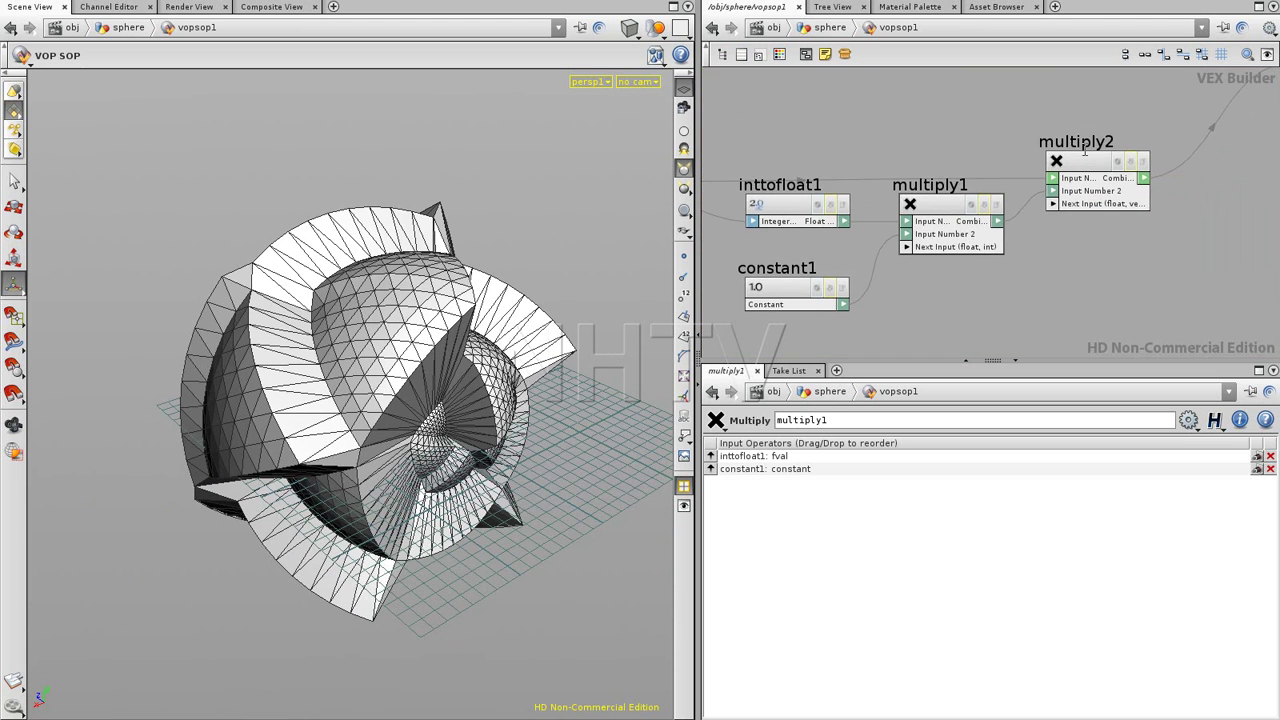
pyautogui.click(1083, 161)
pyautogui.press('Delete')
# Step: Connect multiply1's output directly to add1's second input, replacing the wire from global1
pyautogui.moveTo(1002, 266); pyautogui.dragTo(1177, 266, button='middle')
pyautogui.moveTo(1142, 181); pyautogui.dragTo(909, 210, button='middle')
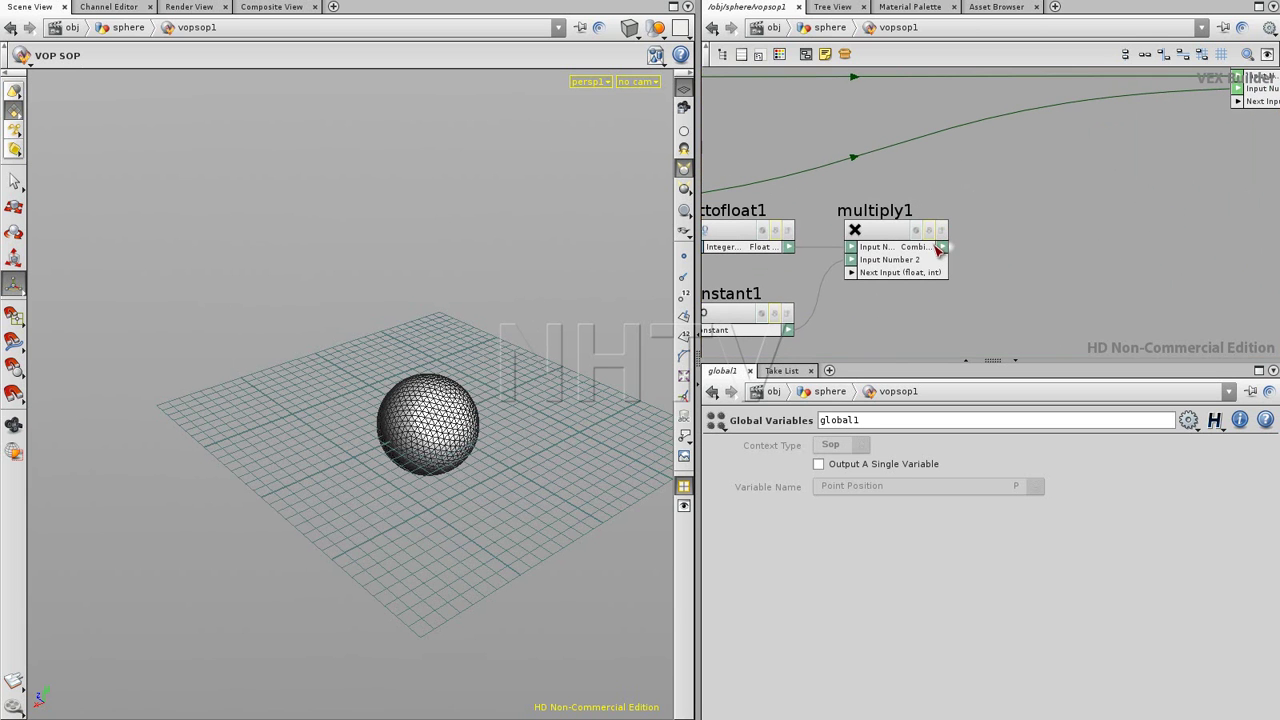
pyautogui.moveTo(942, 246); pyautogui.dragTo(1237, 89)
pyautogui.moveTo(890, 186); pyautogui.dragTo(789, 173, button='middle')
pyautogui.moveTo(908, 152); pyautogui.dragTo(888, 168, button='right')
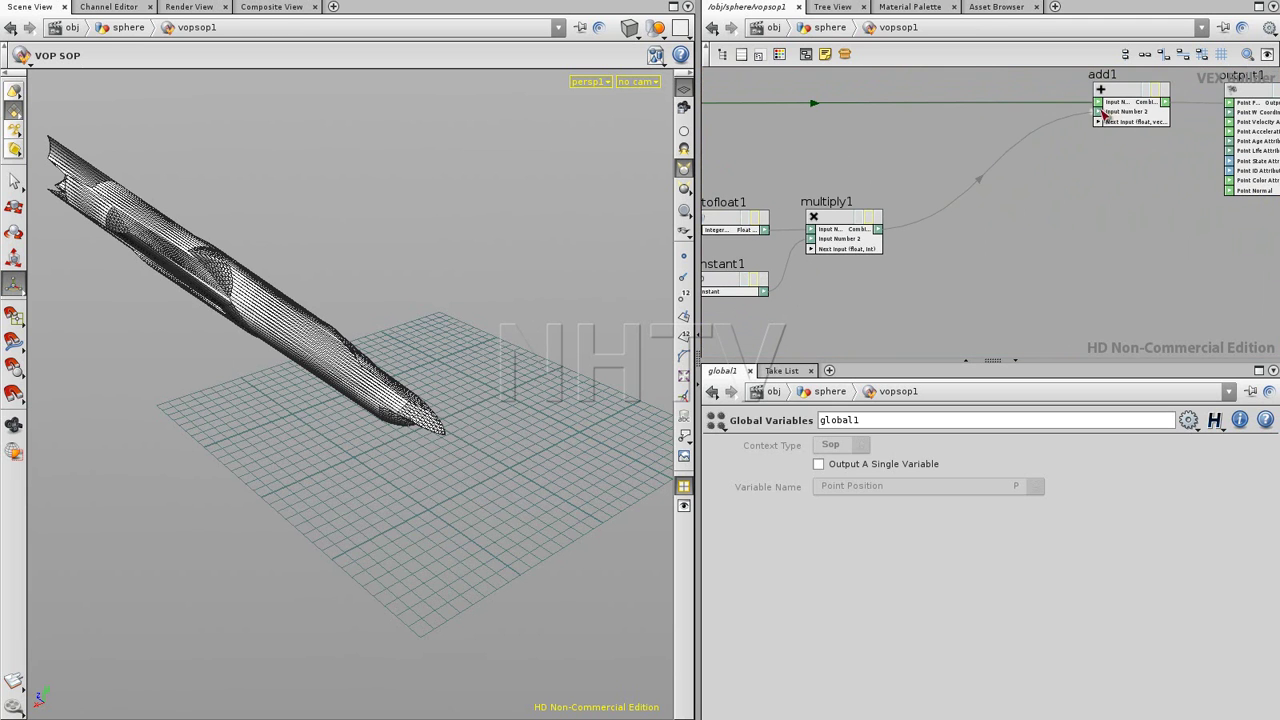
pyautogui.moveTo(828, 168); pyautogui.dragTo(972, 153, button='middle')
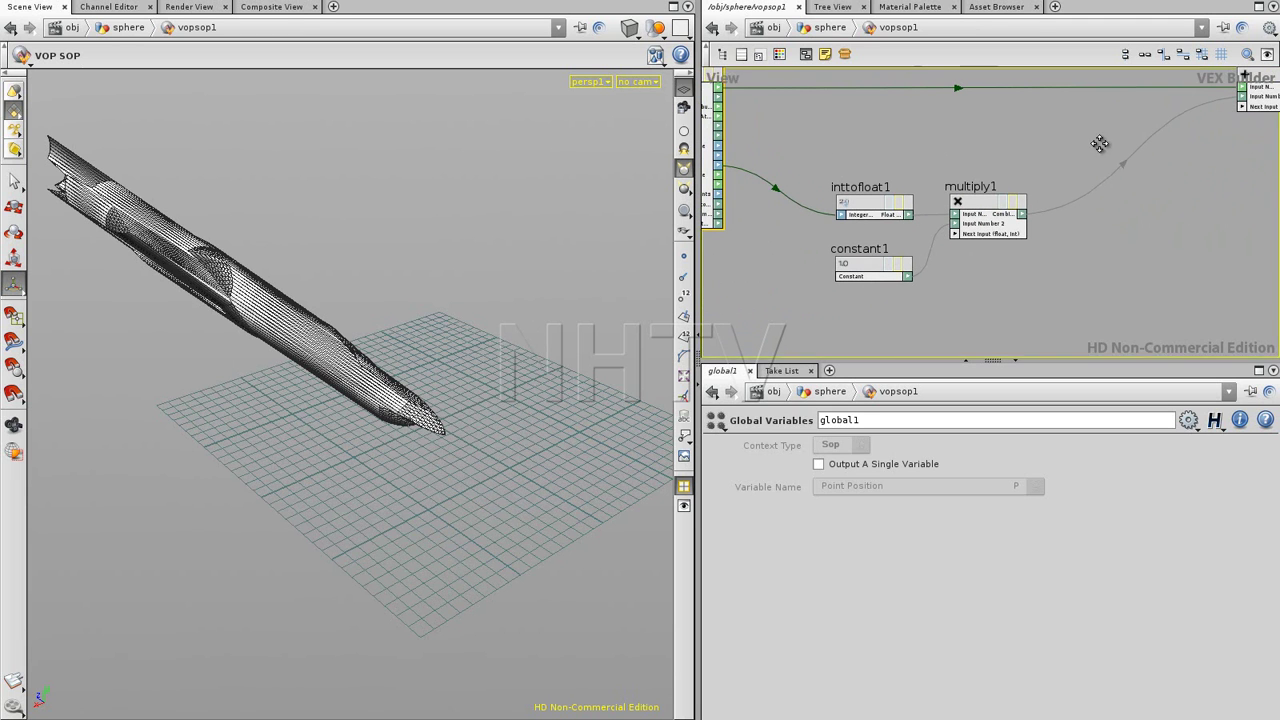
# Step: Connect global1's Point Normal output to multiply1 as a third input below inttofloat1 and constant1
pyautogui.moveTo(1099, 143); pyautogui.dragTo(981, 205, button='middle')
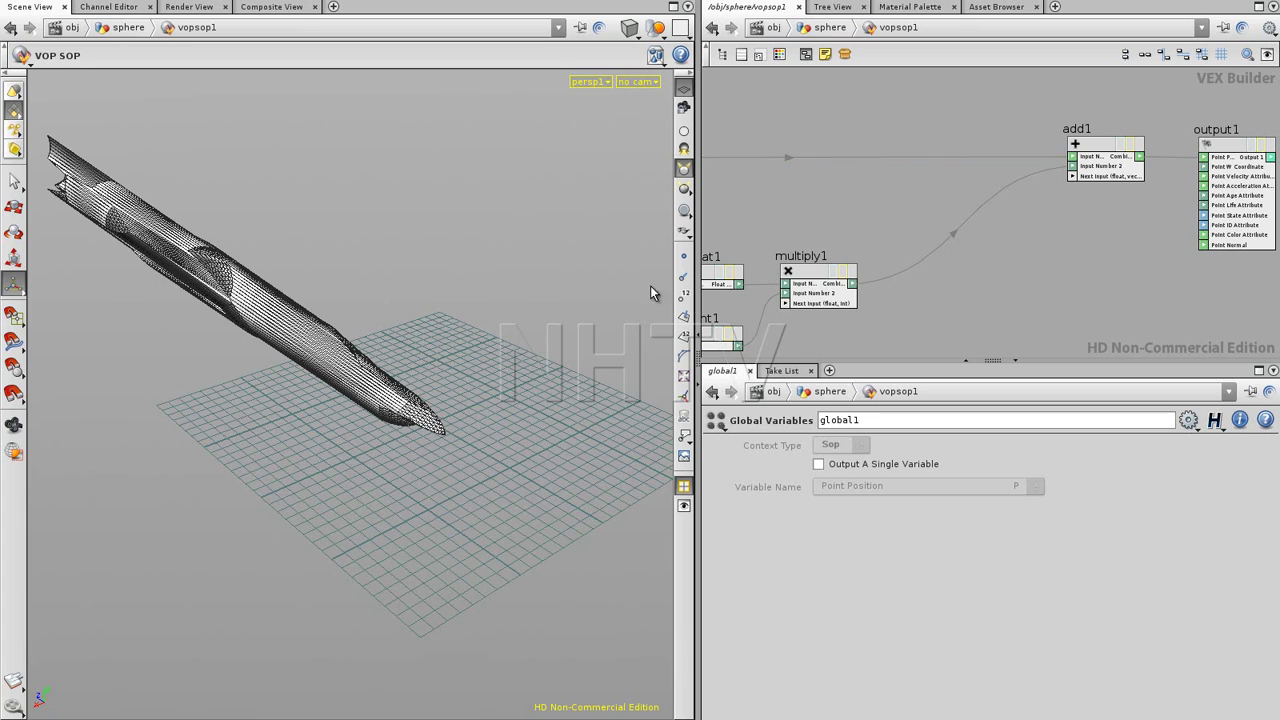
pyautogui.press('Escape')
pyautogui.moveTo(398, 291); pyautogui.dragTo(69, 353)
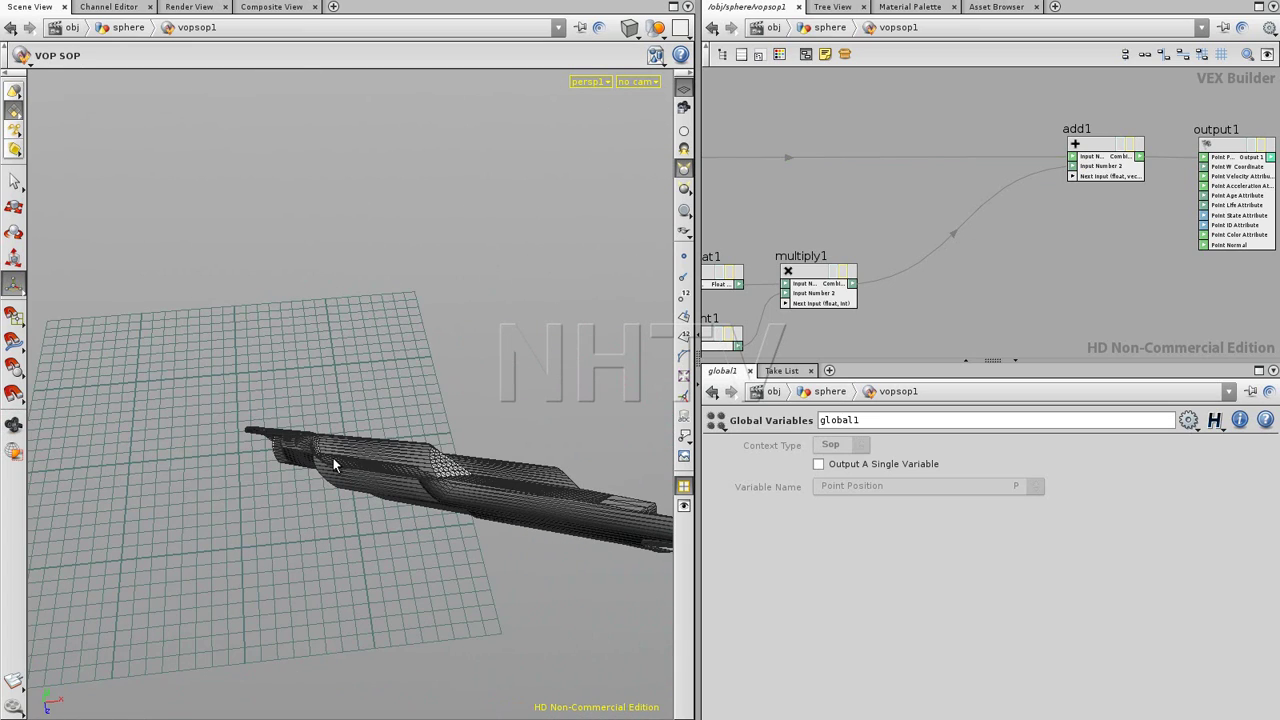
pyautogui.moveTo(1007, 285); pyautogui.dragTo(1140, 228, button='middle')
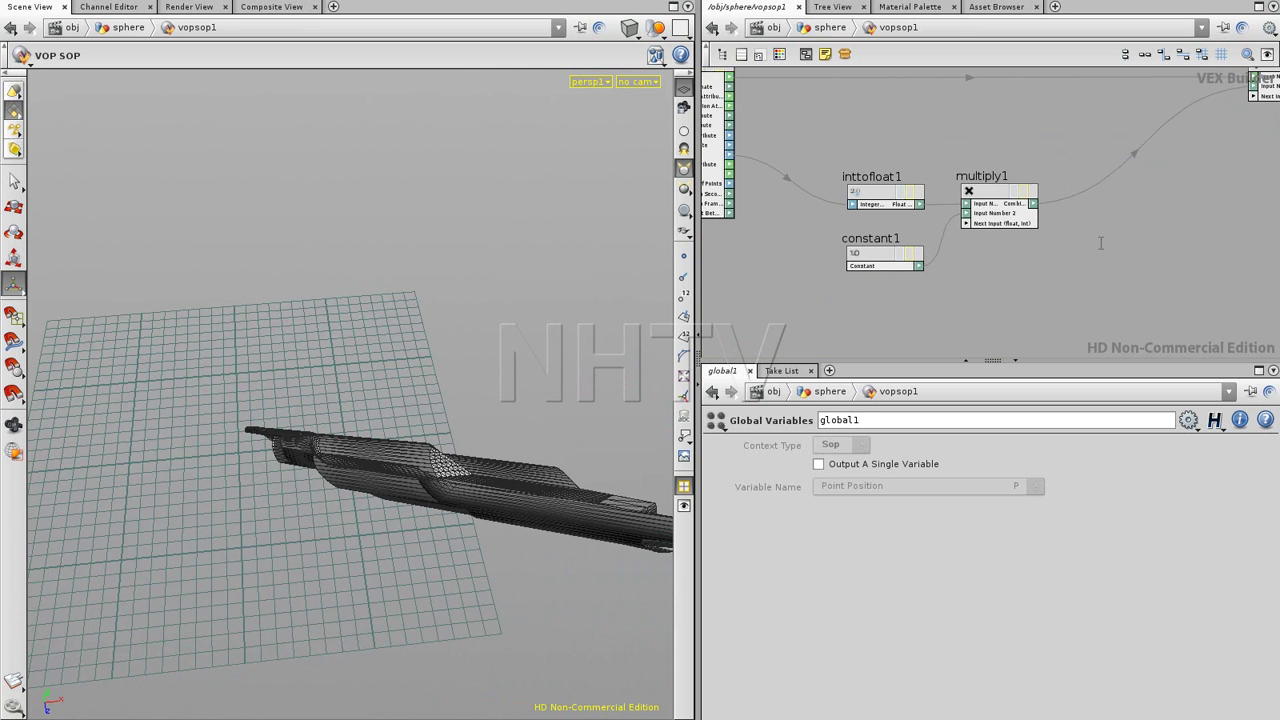
pyautogui.moveTo(921, 157); pyautogui.dragTo(949, 142, button='middle')
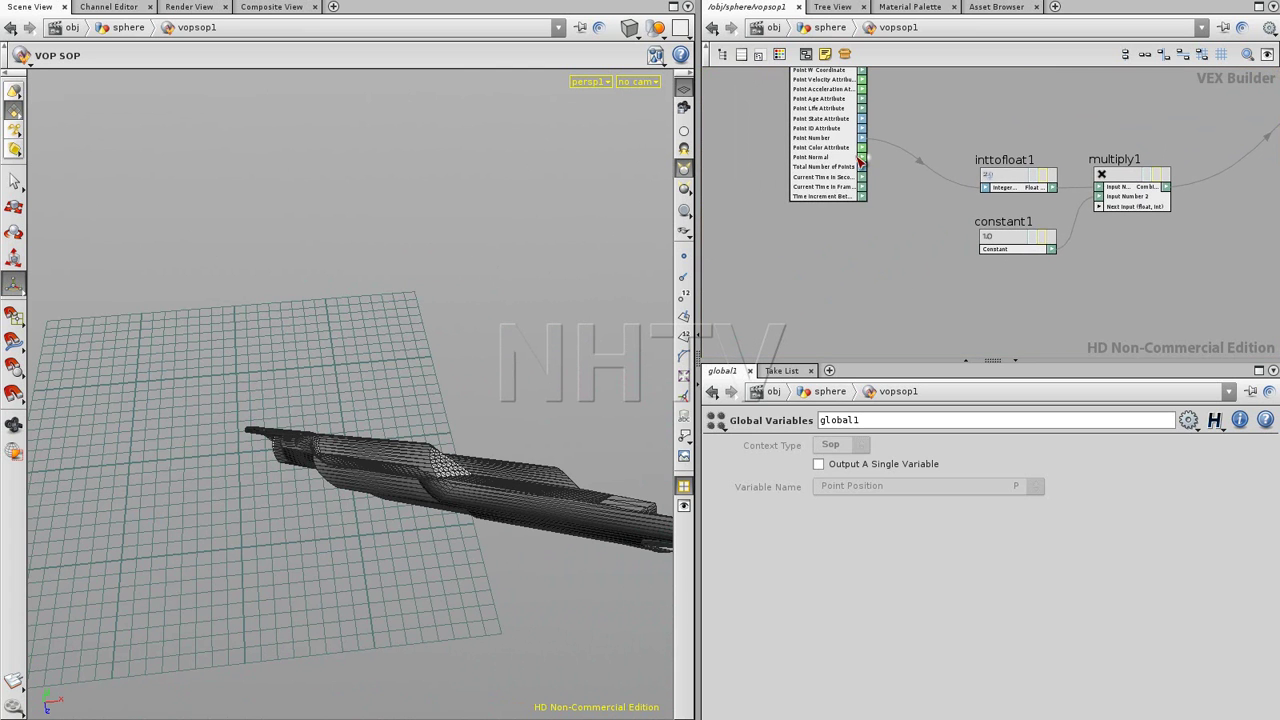
pyautogui.scroll(2, 998, 148)
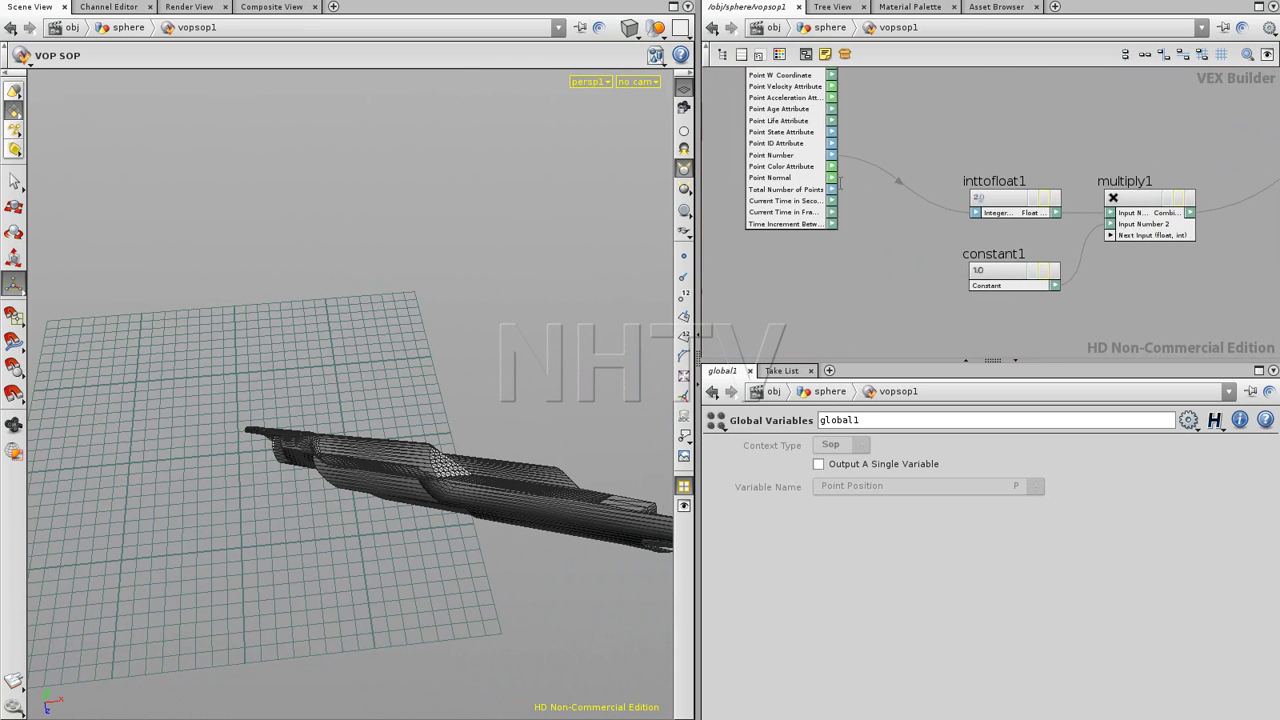
pyautogui.moveTo(833, 180); pyautogui.dragTo(977, 198)
pyautogui.moveTo(1082, 236); pyautogui.dragTo(1110, 235)
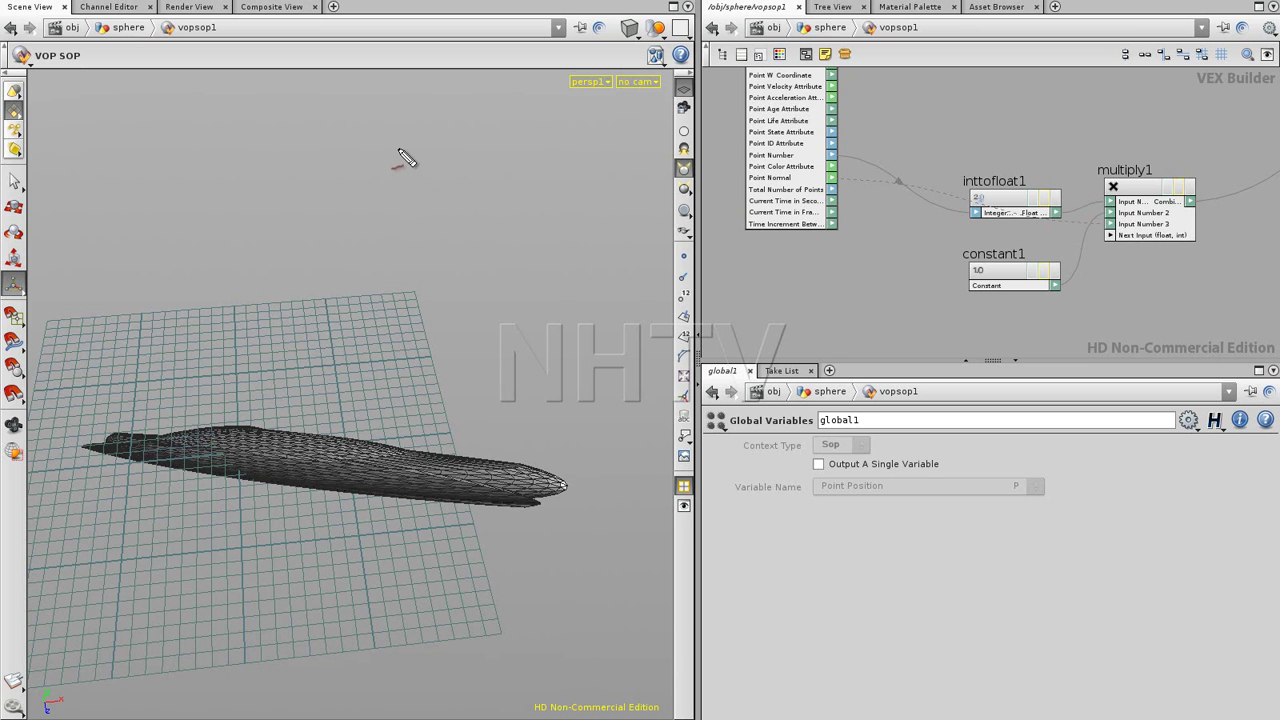
pyautogui.moveTo(390, 155); pyautogui.dragTo(519, 161)
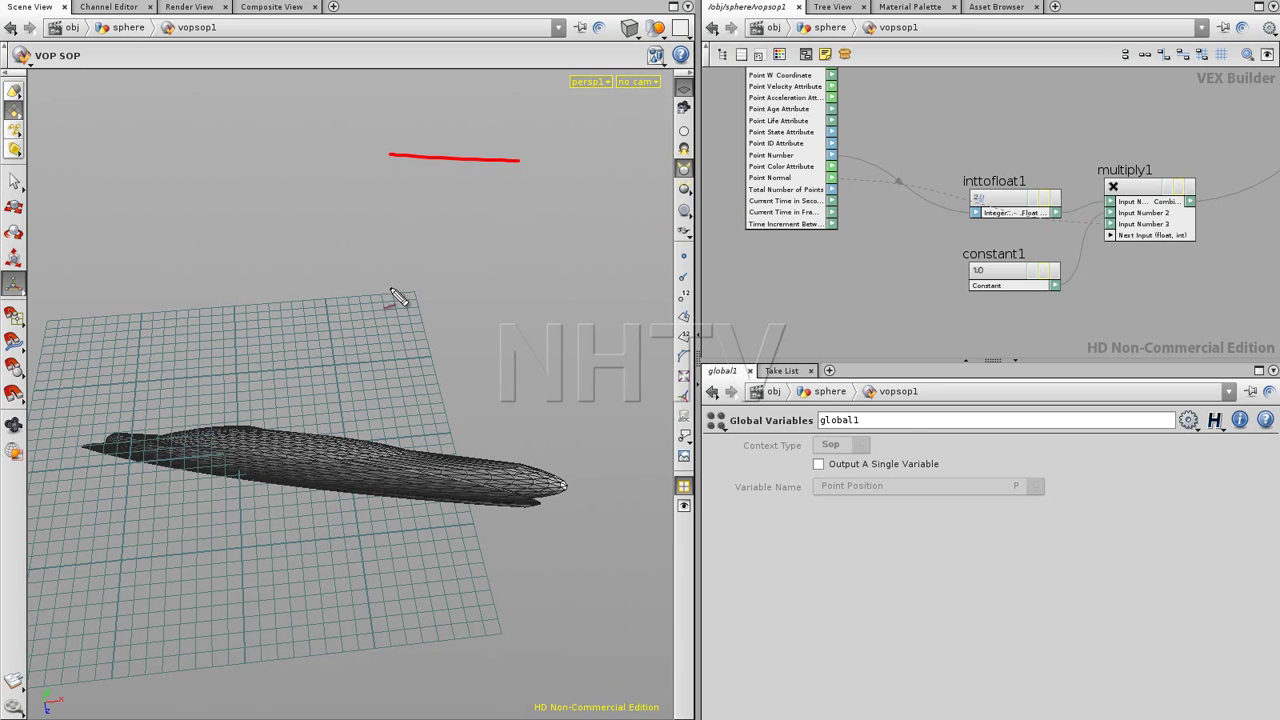
pyautogui.moveTo(386, 281); pyautogui.dragTo(498, 283)
pyautogui.moveTo(386, 305); pyautogui.dragTo(511, 306)
pyautogui.moveTo(386, 328); pyautogui.dragTo(507, 332)
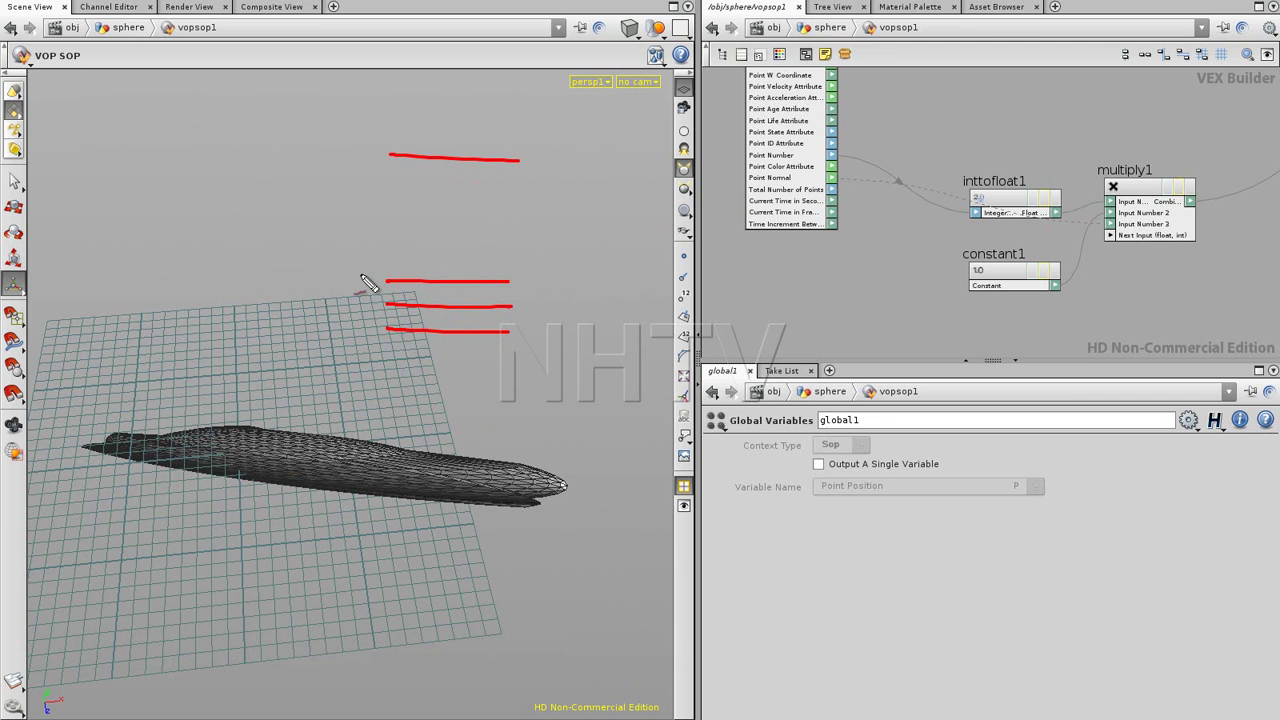
pyautogui.moveTo(356, 276)
pyautogui.mouseDown()
pyautogui.moveTo(372, 309)
pyautogui.moveTo(357, 340)
pyautogui.mouseUp()
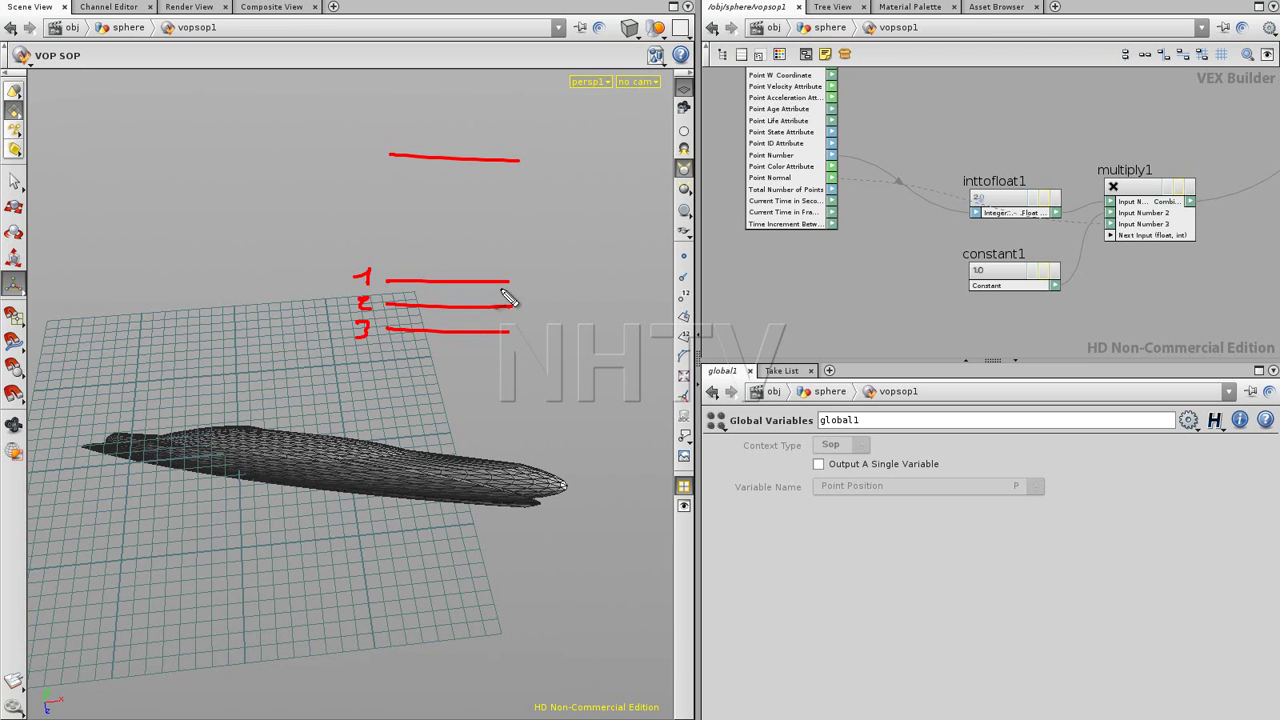
pyautogui.press('Escape')
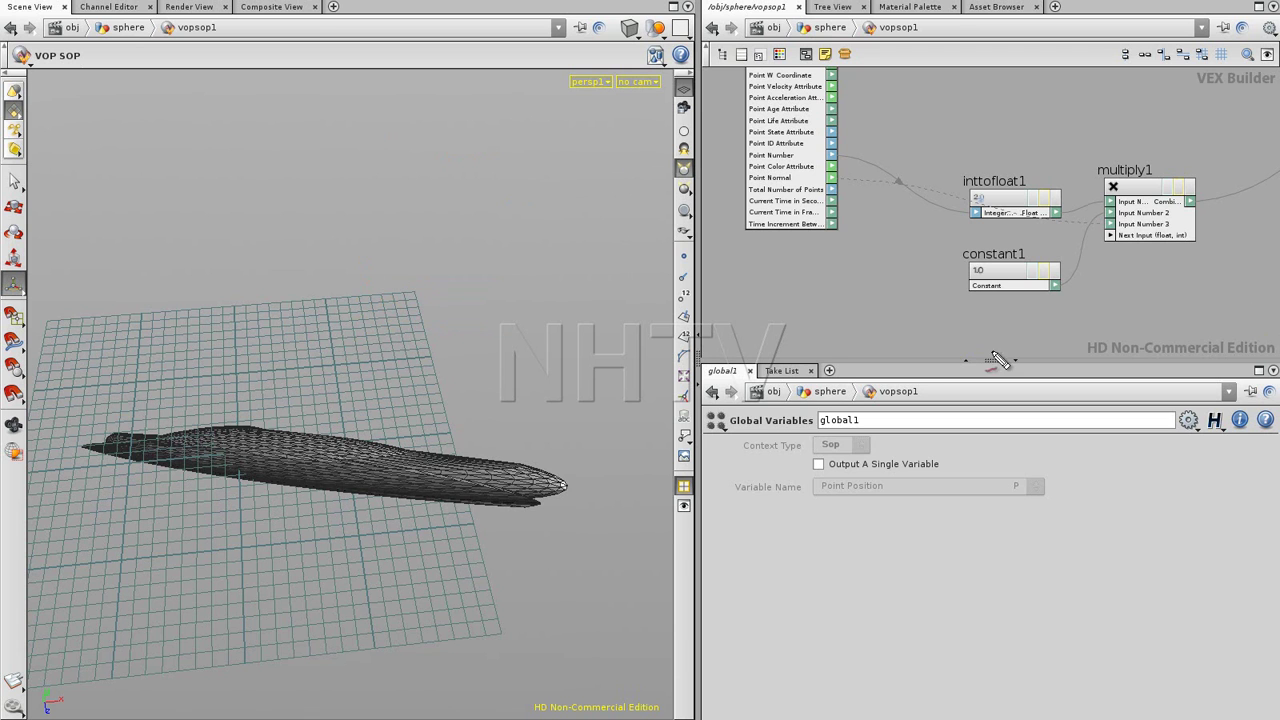
pyautogui.moveTo(443, 170); pyautogui.dragTo(566, 171)
pyautogui.moveTo(444, 195); pyautogui.dragTo(563, 194)
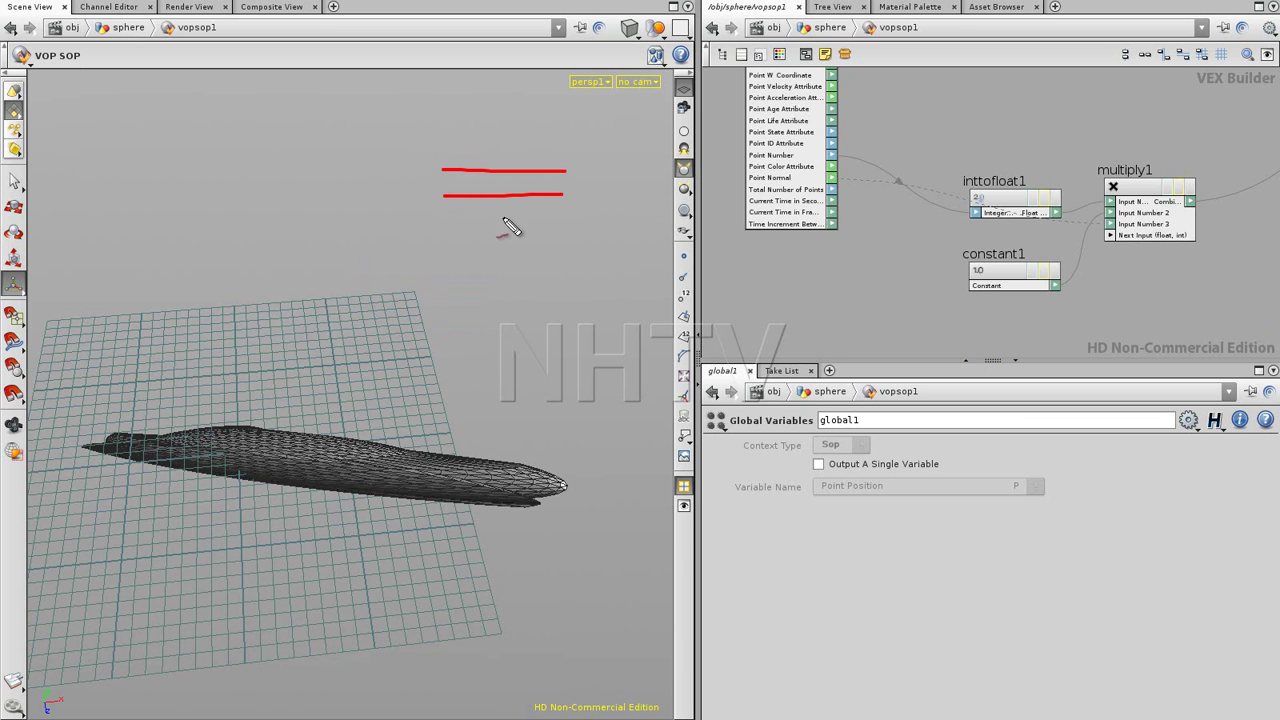
pyautogui.moveTo(448, 223); pyautogui.dragTo(573, 222)
pyautogui.moveTo(450, 320); pyautogui.dragTo(570, 320)
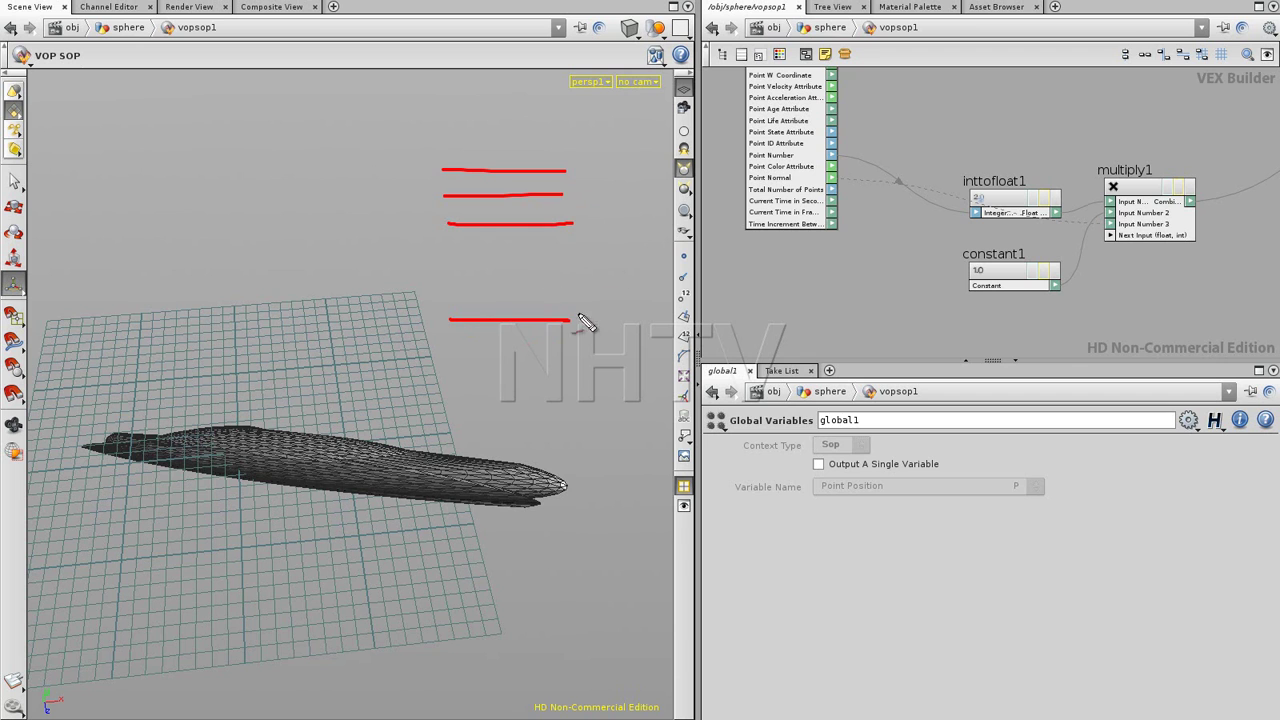
pyautogui.moveTo(577, 170); pyautogui.dragTo(591, 161)
pyautogui.moveTo(581, 198); pyautogui.dragTo(596, 187)
pyautogui.moveTo(579, 228); pyautogui.dragTo(604, 214)
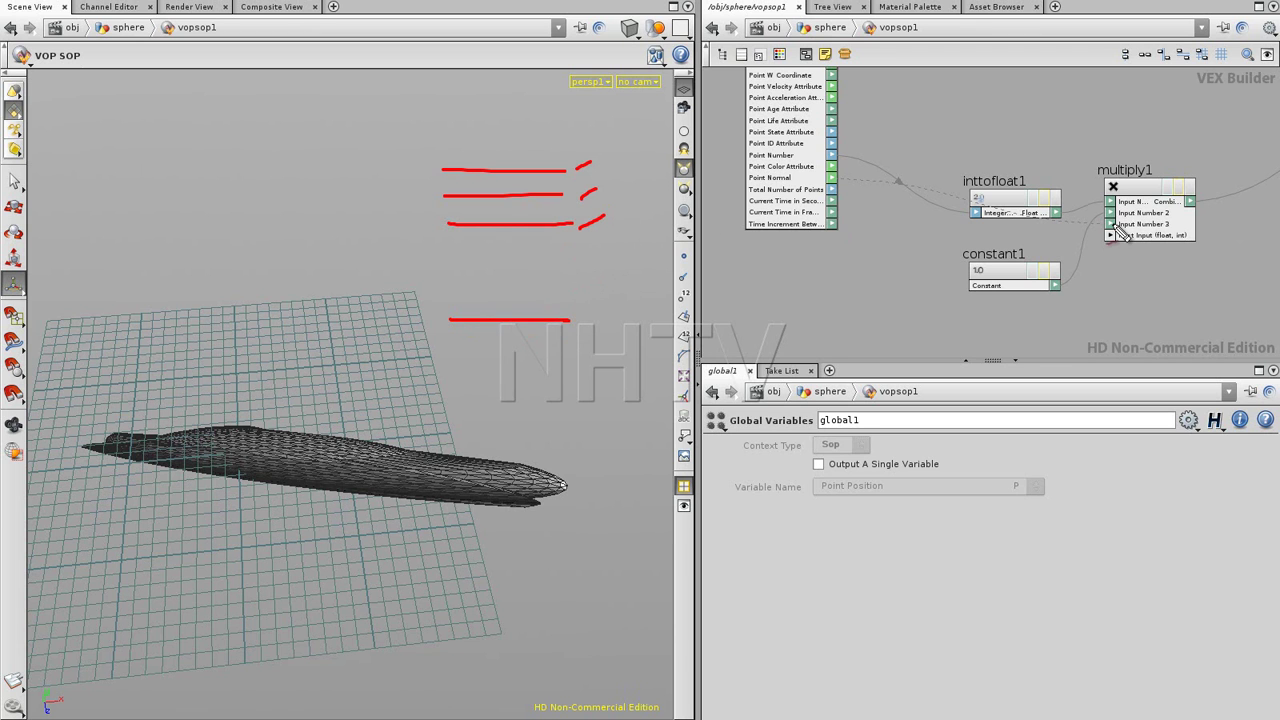
pyautogui.hotkey('shift', 'F9')
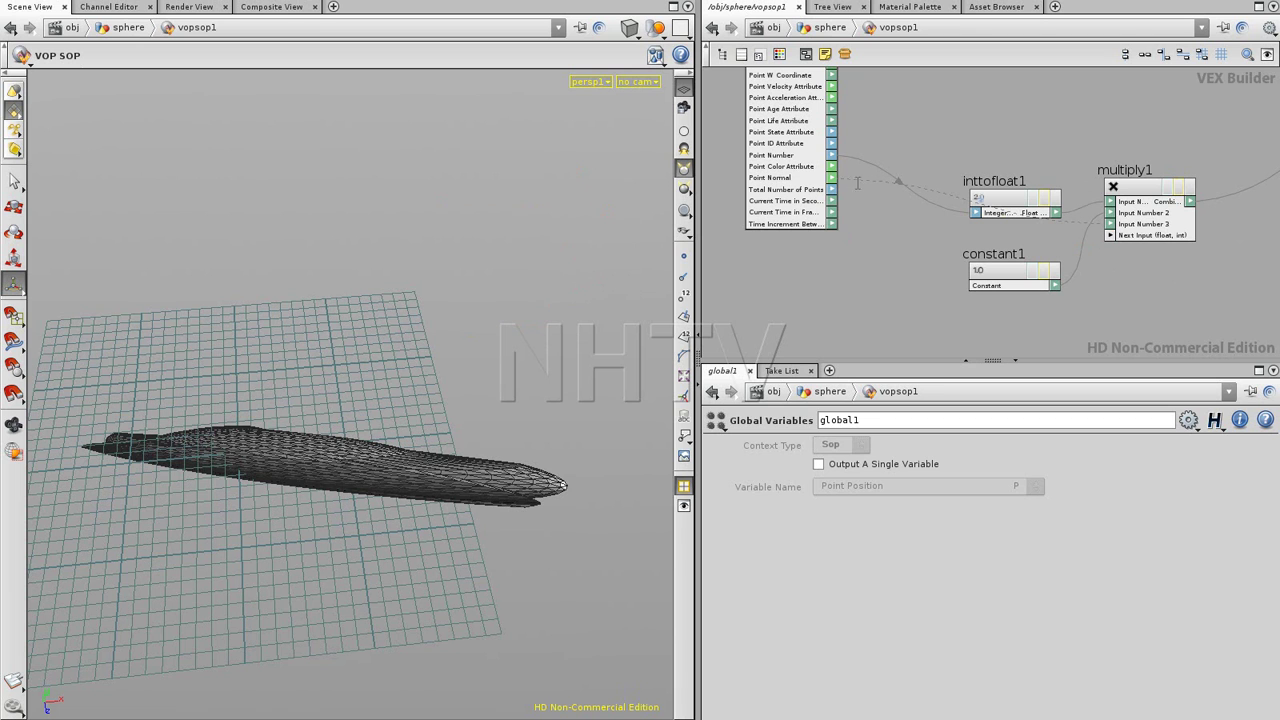
# Step: Rewire multiply1 so Point Normal feeds the first input, inttofloat1 the second and constant1 the third
pyautogui.moveTo(835, 183); pyautogui.dragTo(1113, 203)
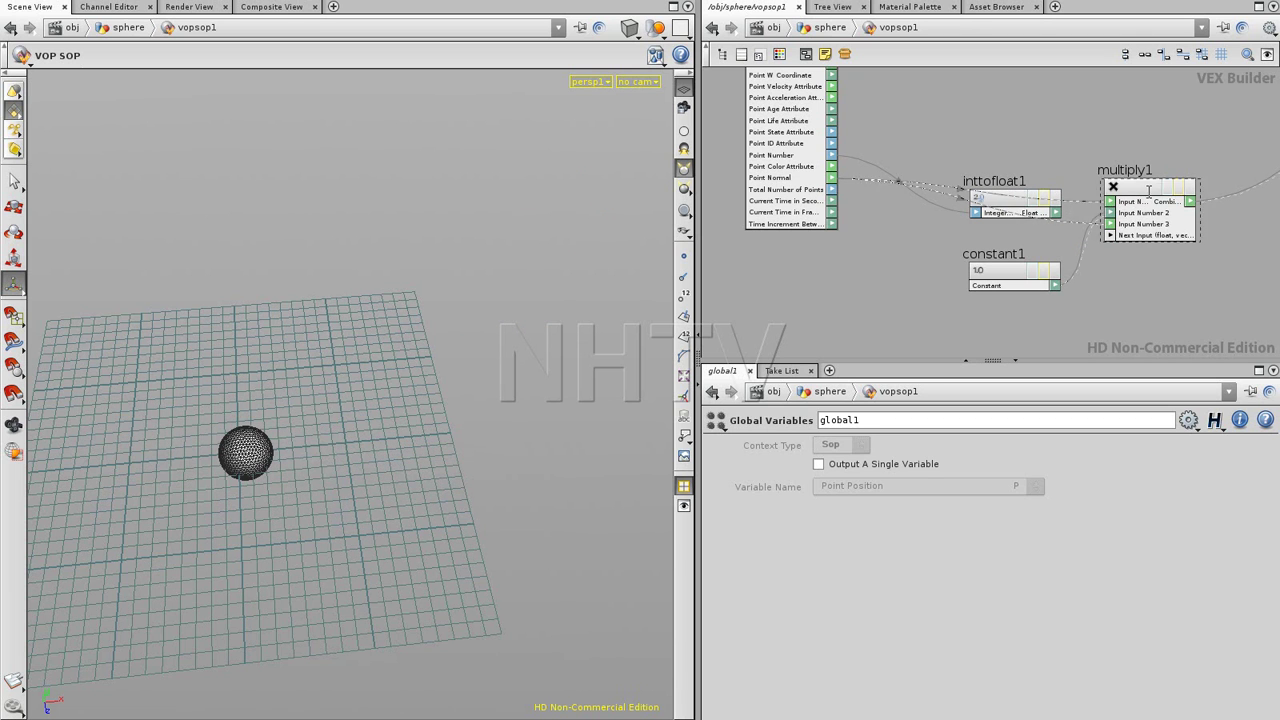
pyautogui.moveTo(1189, 158); pyautogui.dragTo(1189, 158)
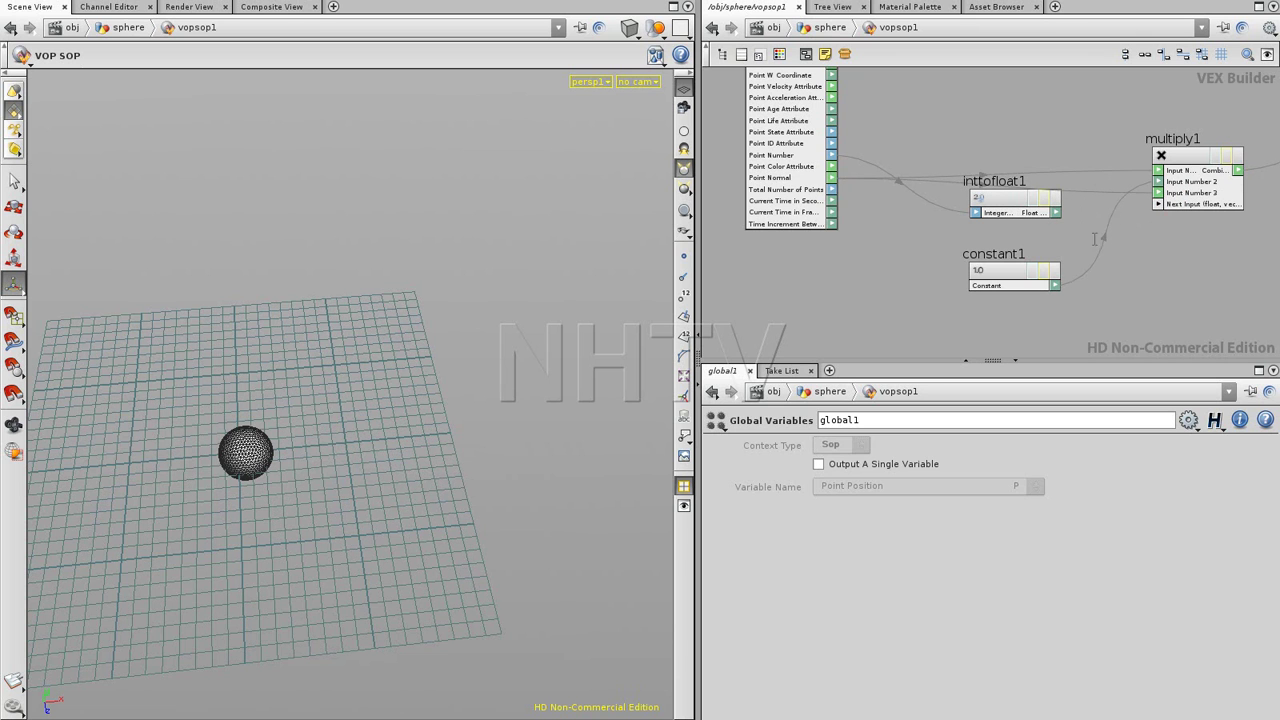
pyautogui.moveTo(1057, 213); pyautogui.dragTo(1155, 195)
pyautogui.moveTo(1055, 286); pyautogui.dragTo(1191, 173)
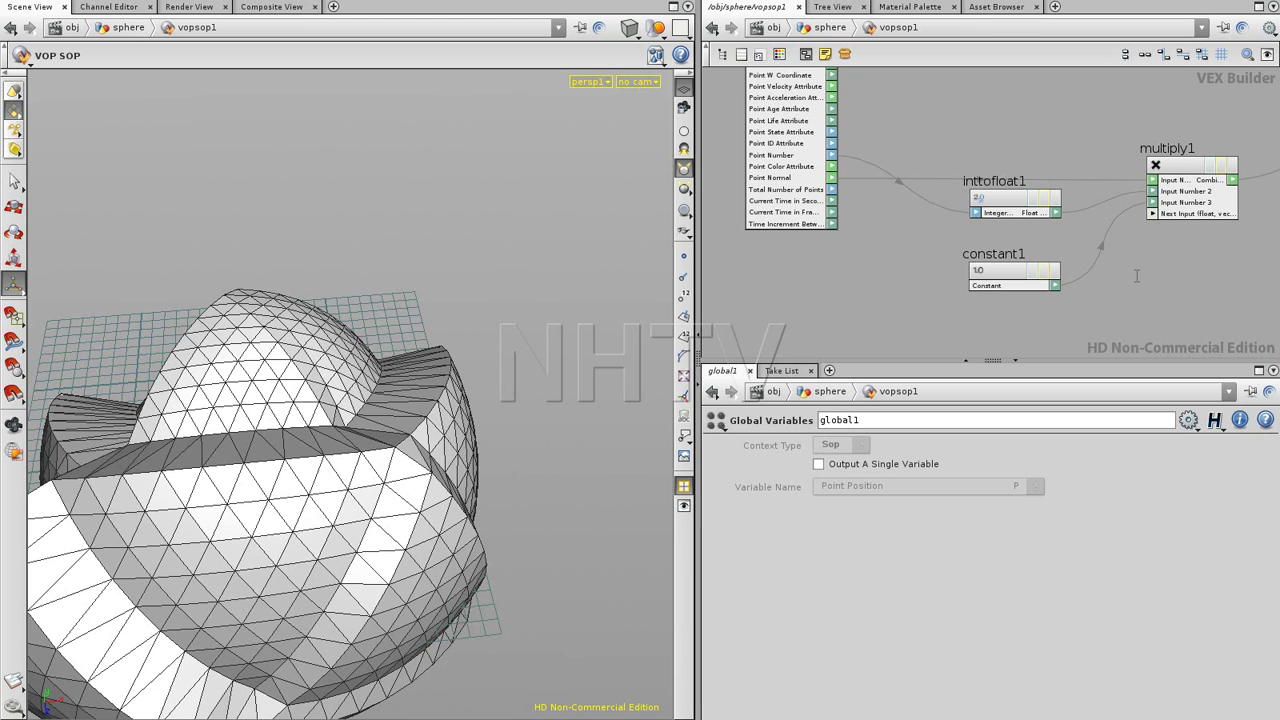
# Step: Examine the displaced sphere from the opposite side and review the node chain from multiply1 to output1
pyautogui.moveTo(1187, 253); pyautogui.dragTo(933, 276, button='middle')
pyautogui.moveTo(943, 276); pyautogui.dragTo(1111, 280, button='right')
pyautogui.moveTo(1100, 280); pyautogui.dragTo(1070, 283, button='middle')
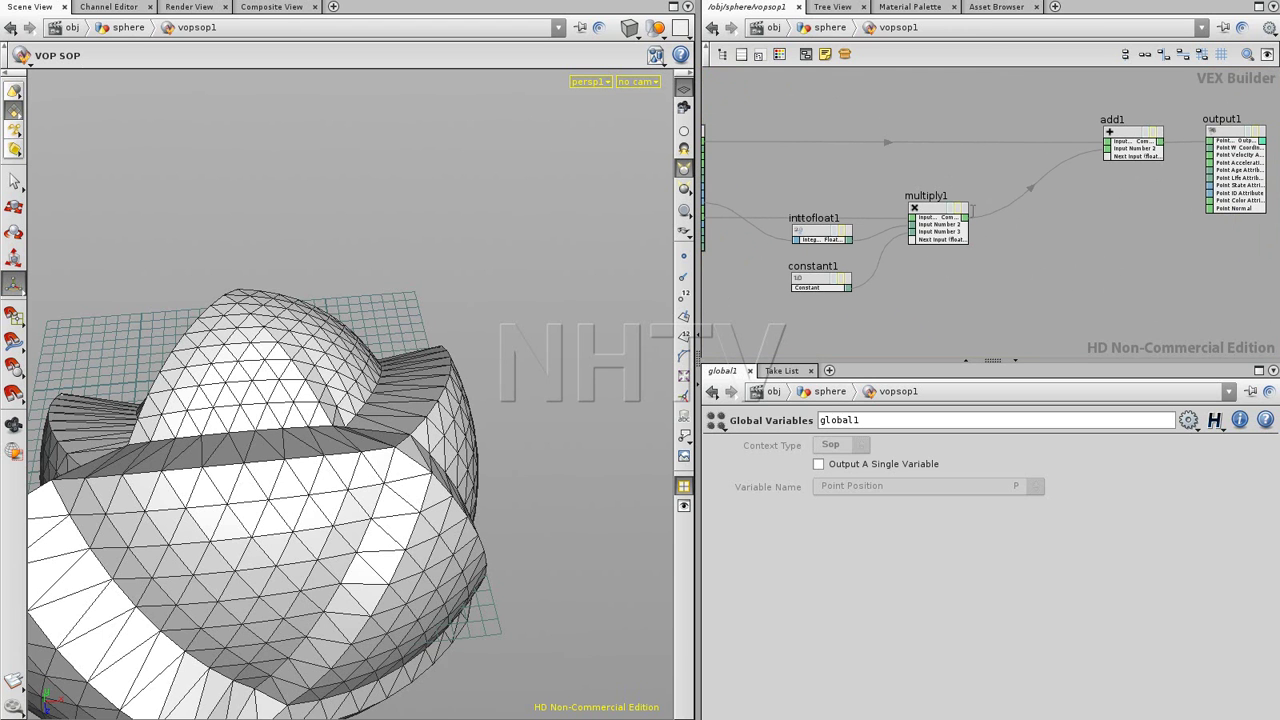
pyautogui.press('Escape')
pyautogui.moveTo(300, 306); pyautogui.dragTo(471, 325)
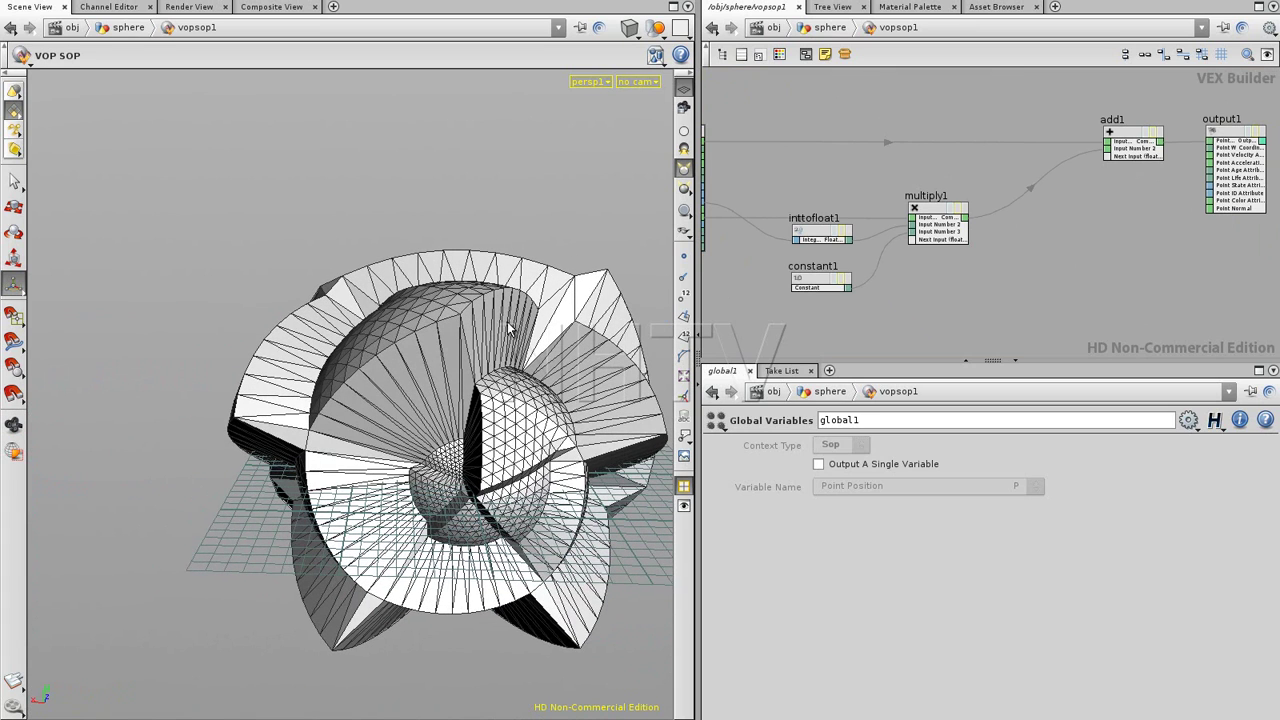
pyautogui.moveTo(1090, 248); pyautogui.dragTo(1033, 265, button='middle')
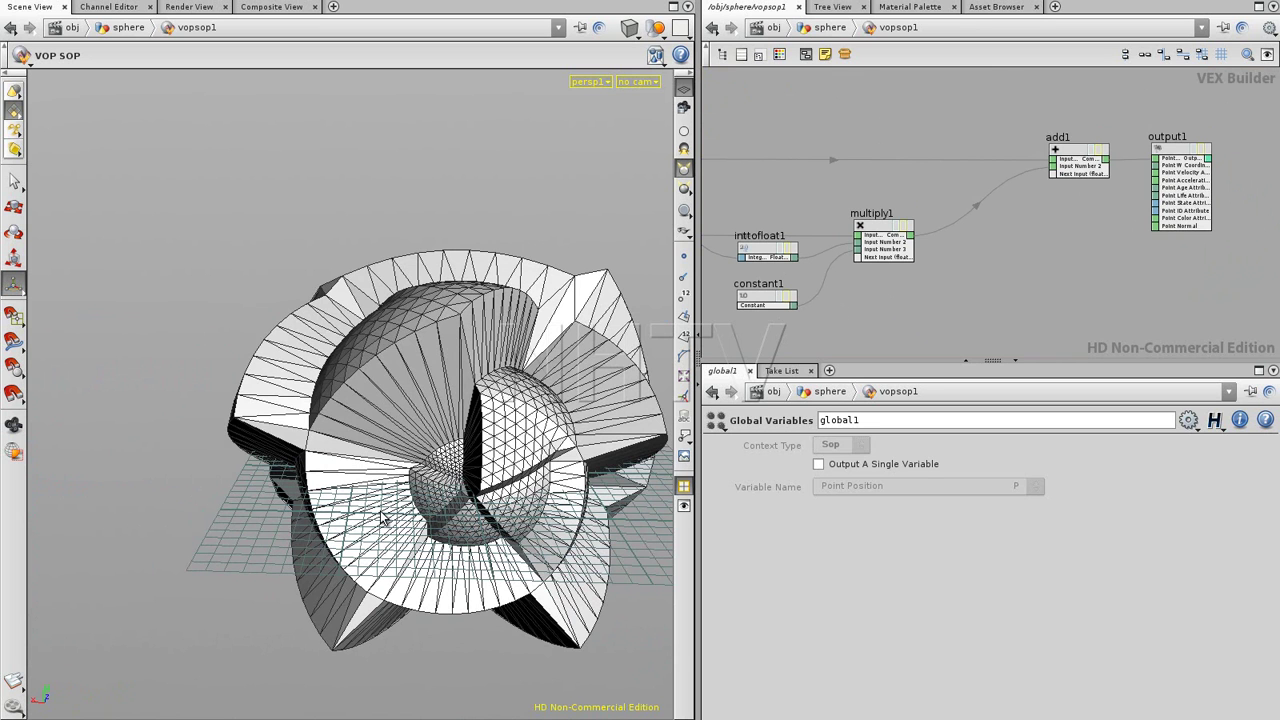
# Step: Go up to the sphere's geometry network and insert a Sort node between xform1 and vopsop1
pyautogui.press('u')
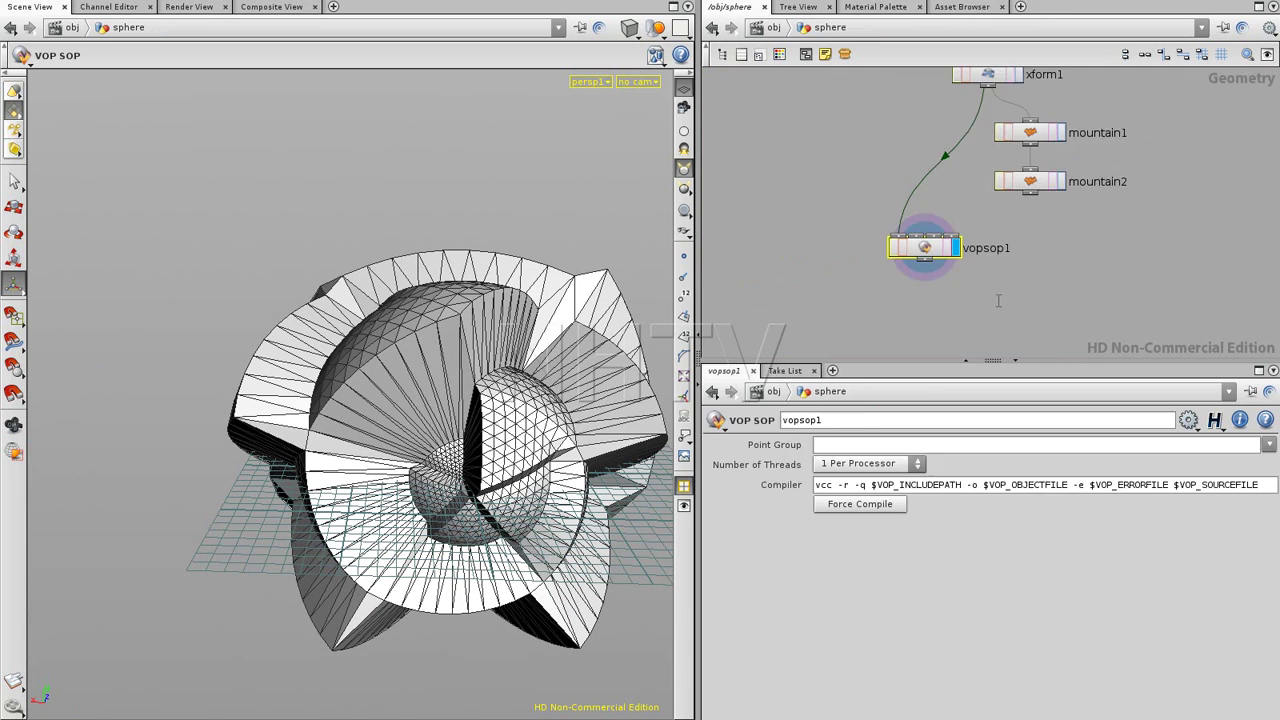
pyautogui.moveTo(1045, 272); pyautogui.dragTo(1089, 308, button='middle')
pyautogui.moveTo(940, 319); pyautogui.dragTo(938, 319)
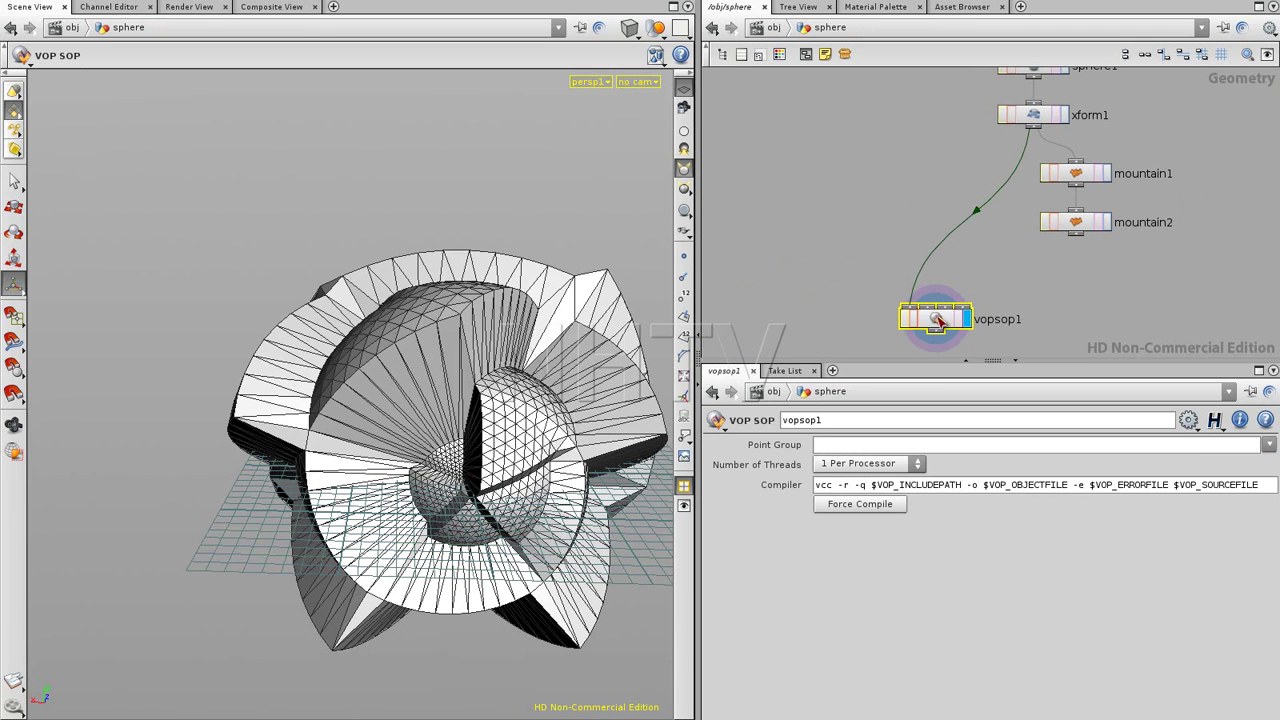
pyautogui.click(900, 226)
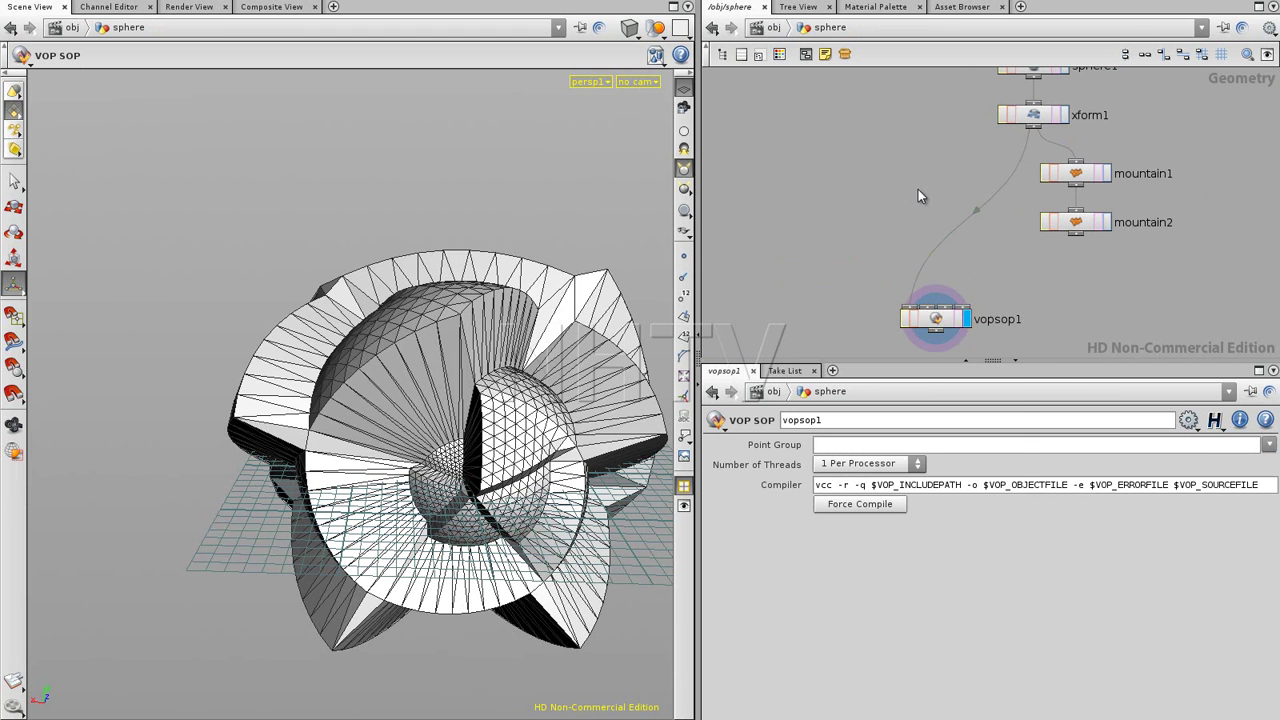
pyautogui.press('Tab')
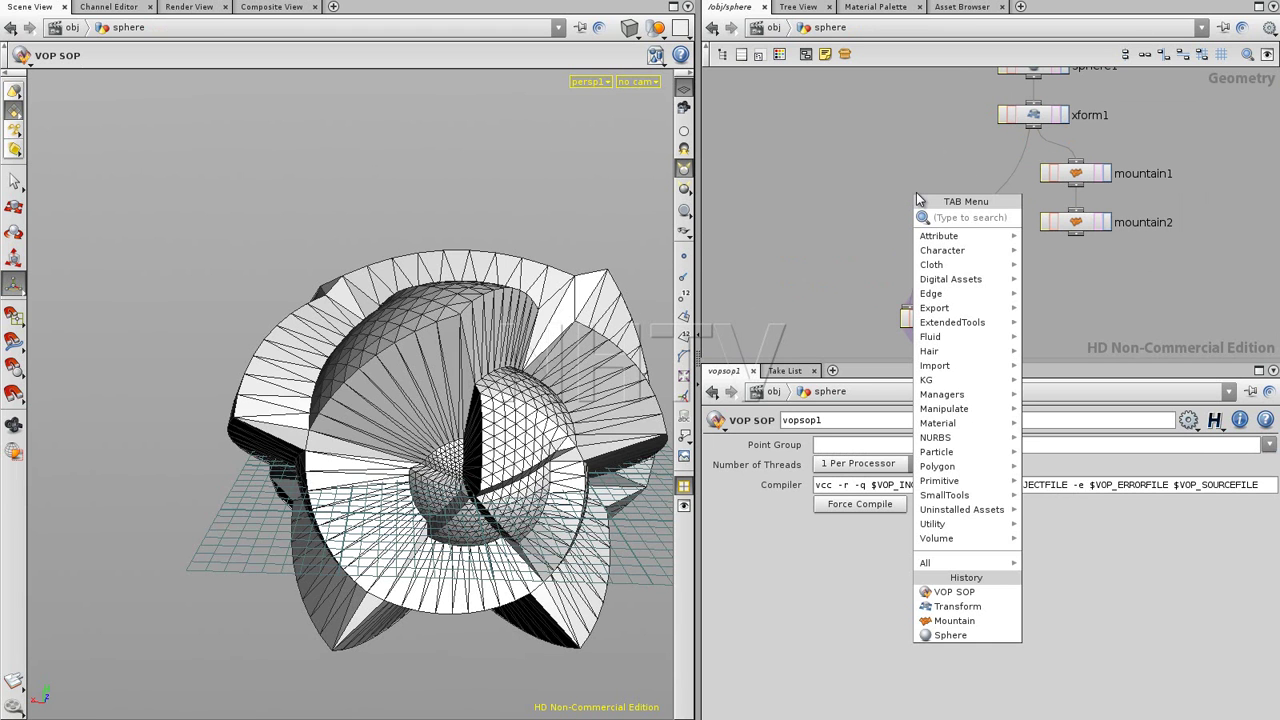
pyautogui.write('Sort')
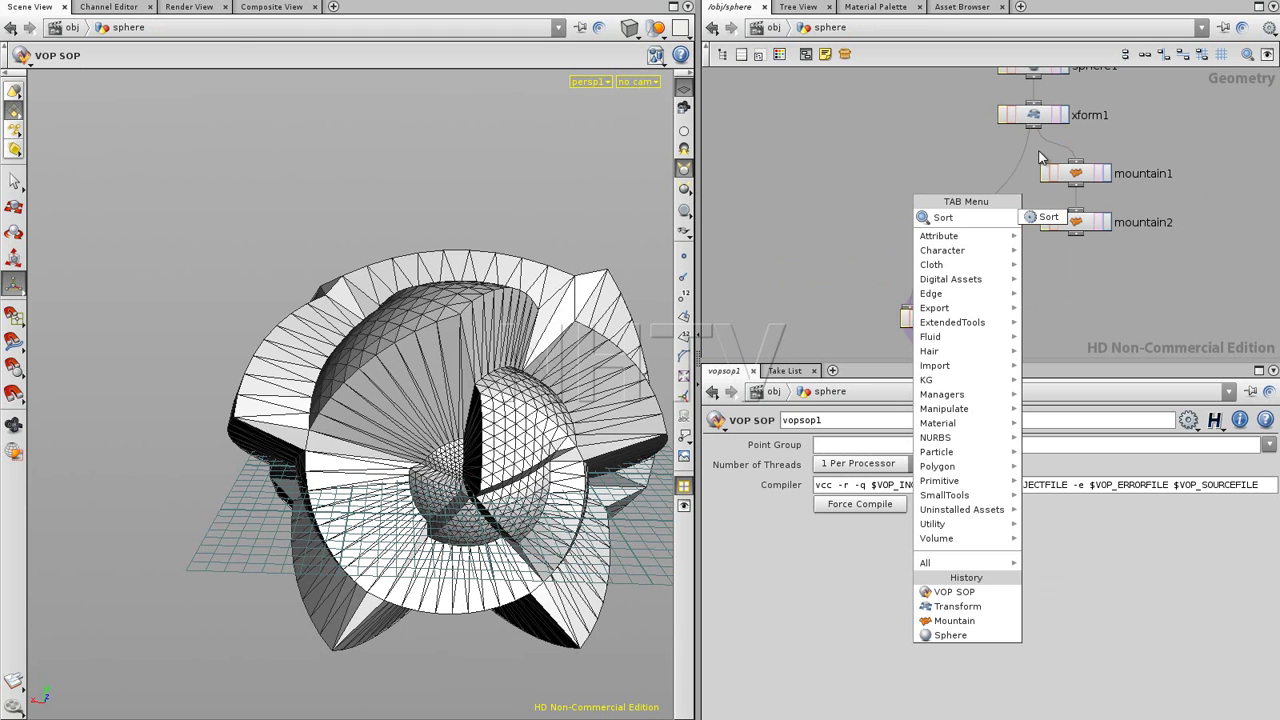
pyautogui.click(1045, 218)
pyautogui.click(945, 228)
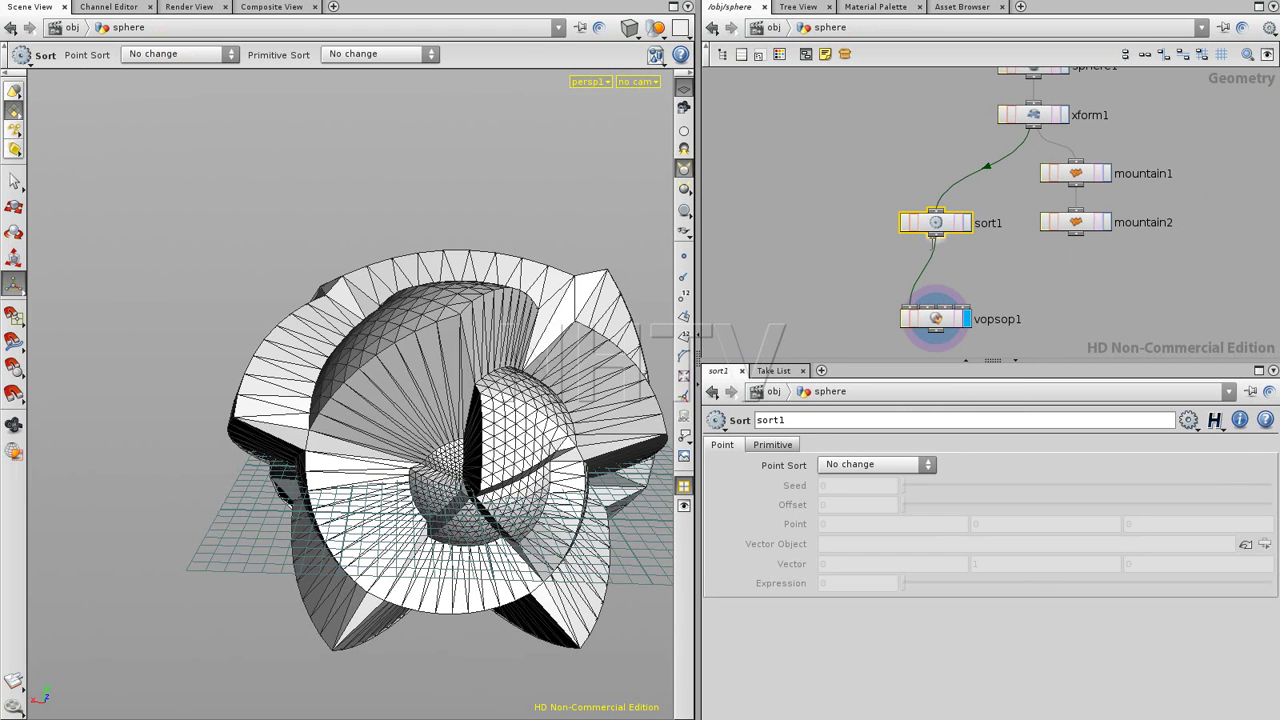
# Step: Set sort1's point sorting to Proximity to point, with the reference point's X at 3.9
pyautogui.click(848, 468)
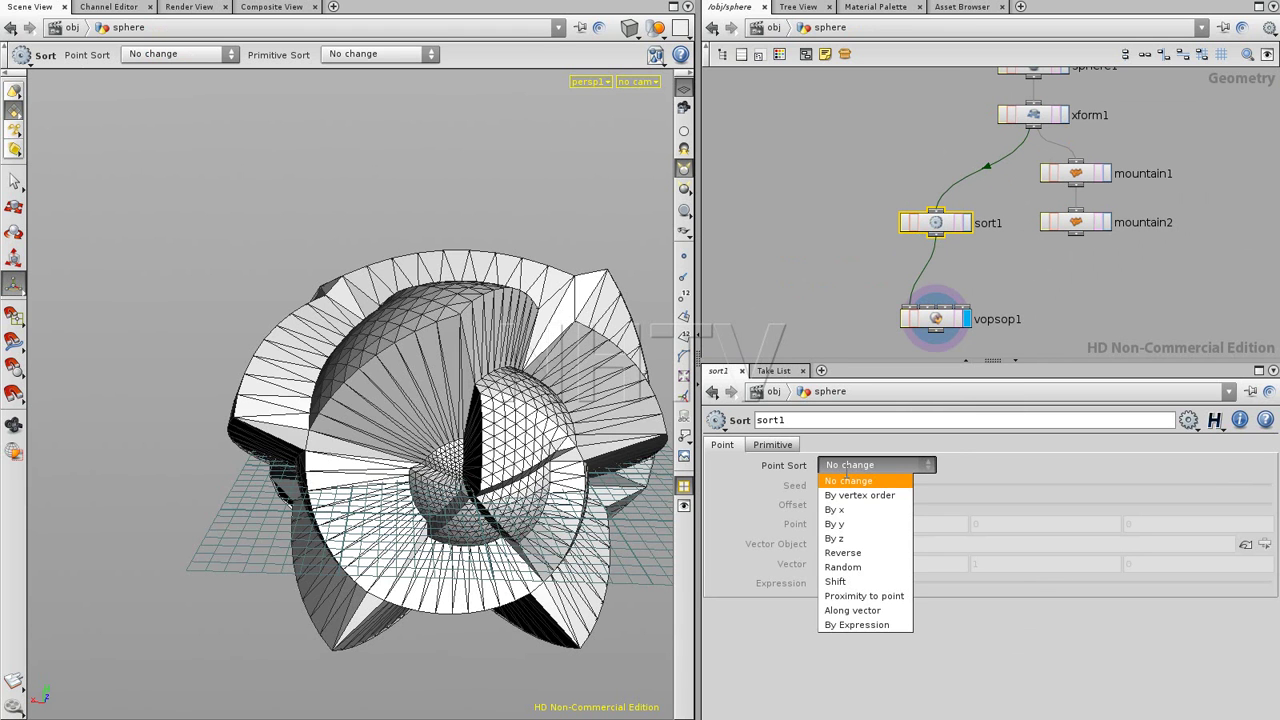
pyautogui.click(866, 597)
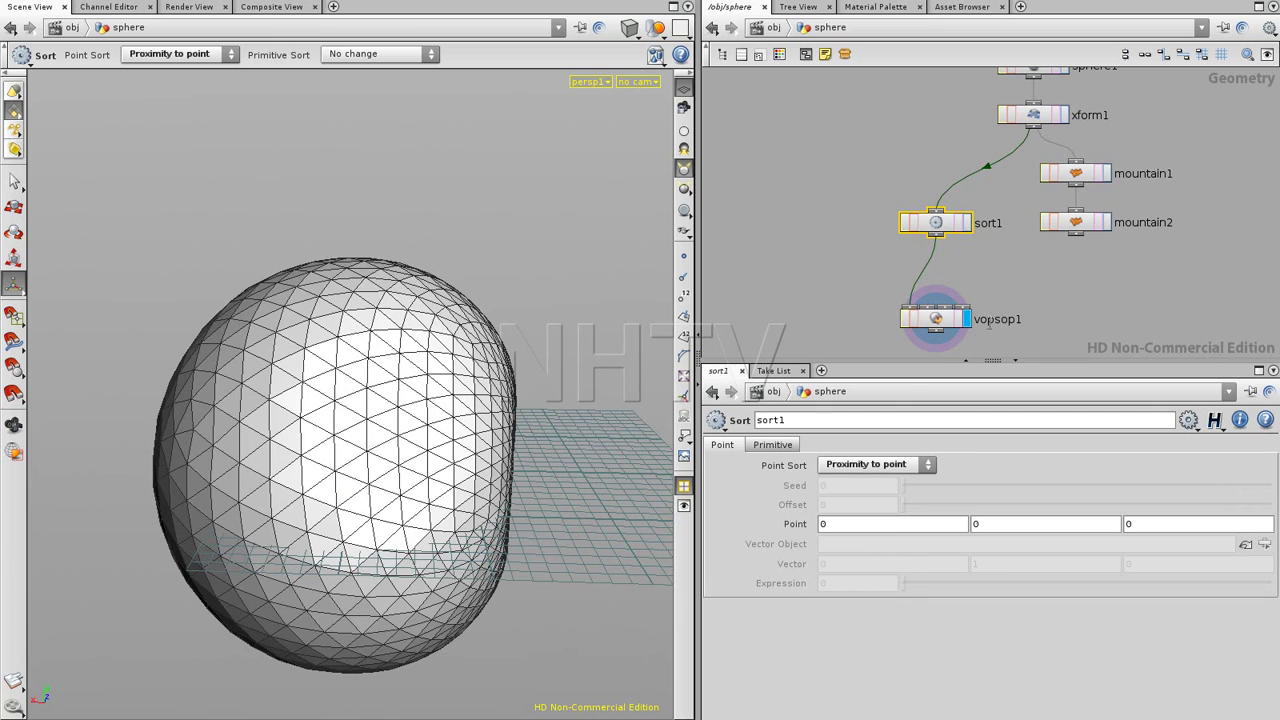
pyautogui.click(1048, 296)
pyautogui.keyDown('alt'); pyautogui.moveTo(531, 422); pyautogui.dragTo(482, 415); pyautogui.keyUp('alt')
pyautogui.moveTo(834, 524); pyautogui.dragTo(1000, 516, button='middle')
pyautogui.moveTo(354, 415); pyautogui.dragTo(470, 418)
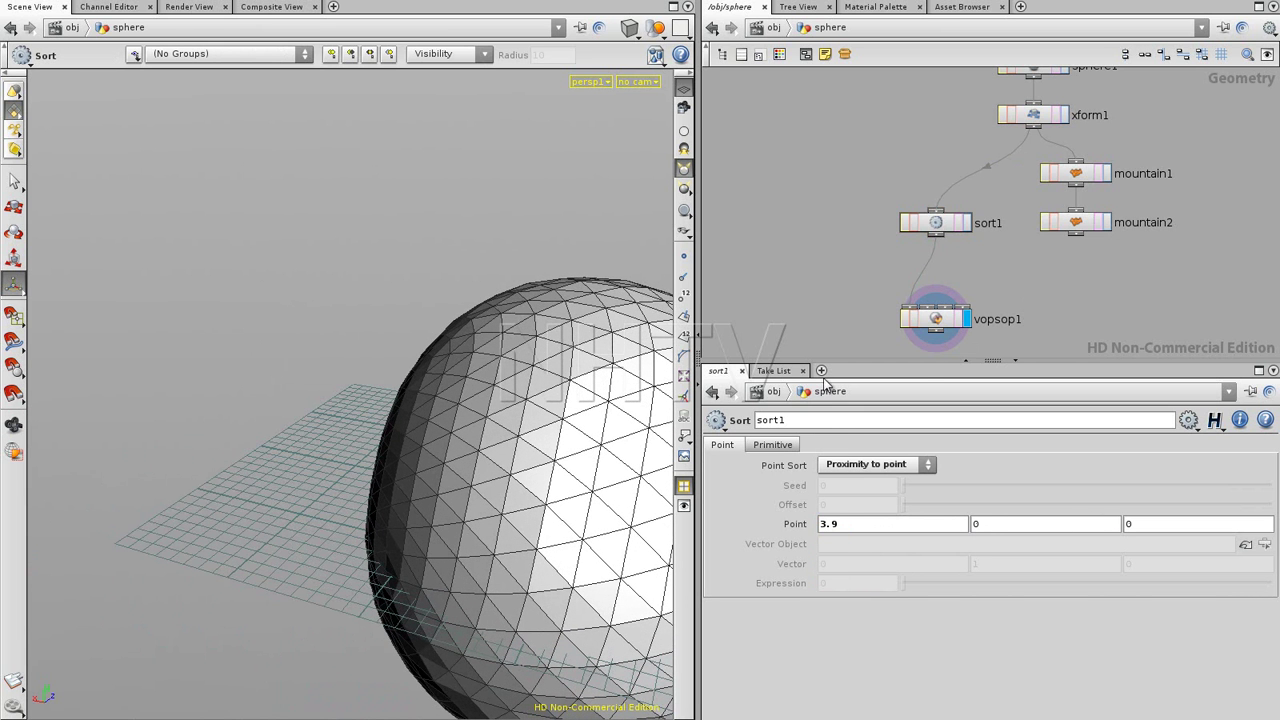
# Step: Inspect the sorted sphere from several angles and set the Y of sort1's reference point to 14
pyautogui.click(935, 222)
pyautogui.moveTo(234, 402); pyautogui.dragTo(377, 443)
pyautogui.press('Return')
pyautogui.press('Escape')
pyautogui.press('Return')
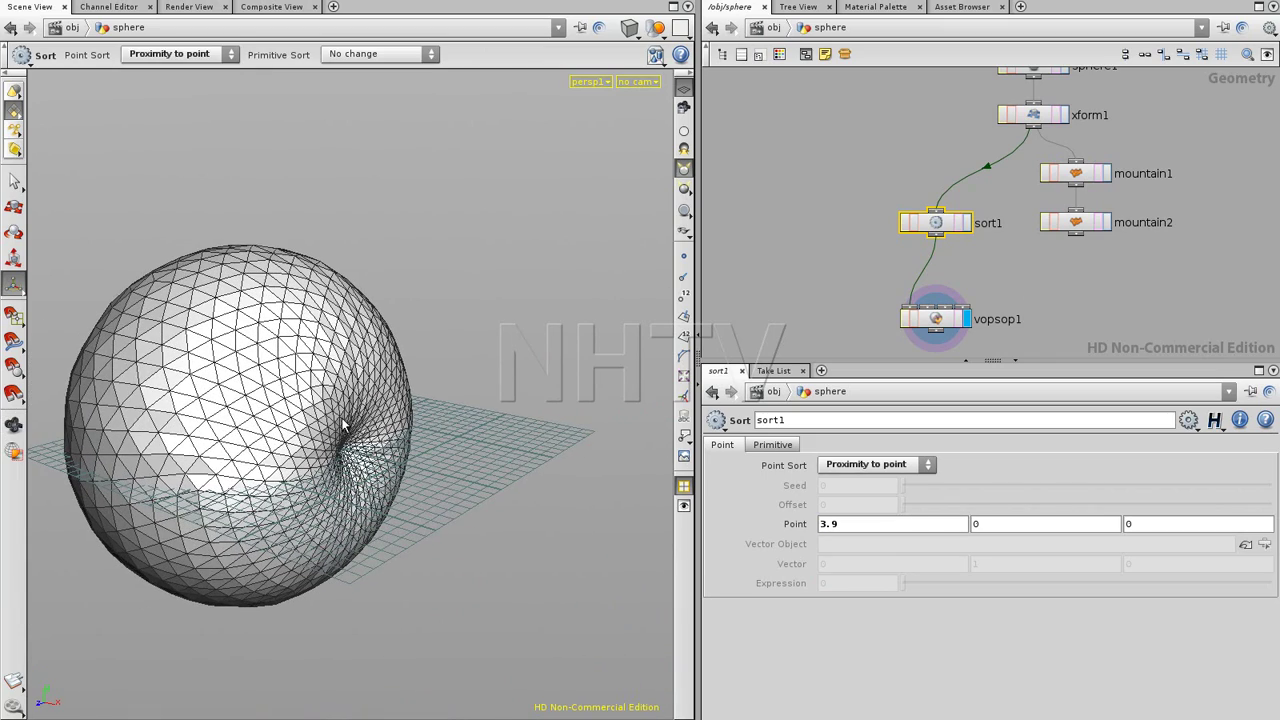
pyautogui.press('Escape')
pyautogui.moveTo(205, 326); pyautogui.dragTo(470, 320)
pyautogui.press('Return')
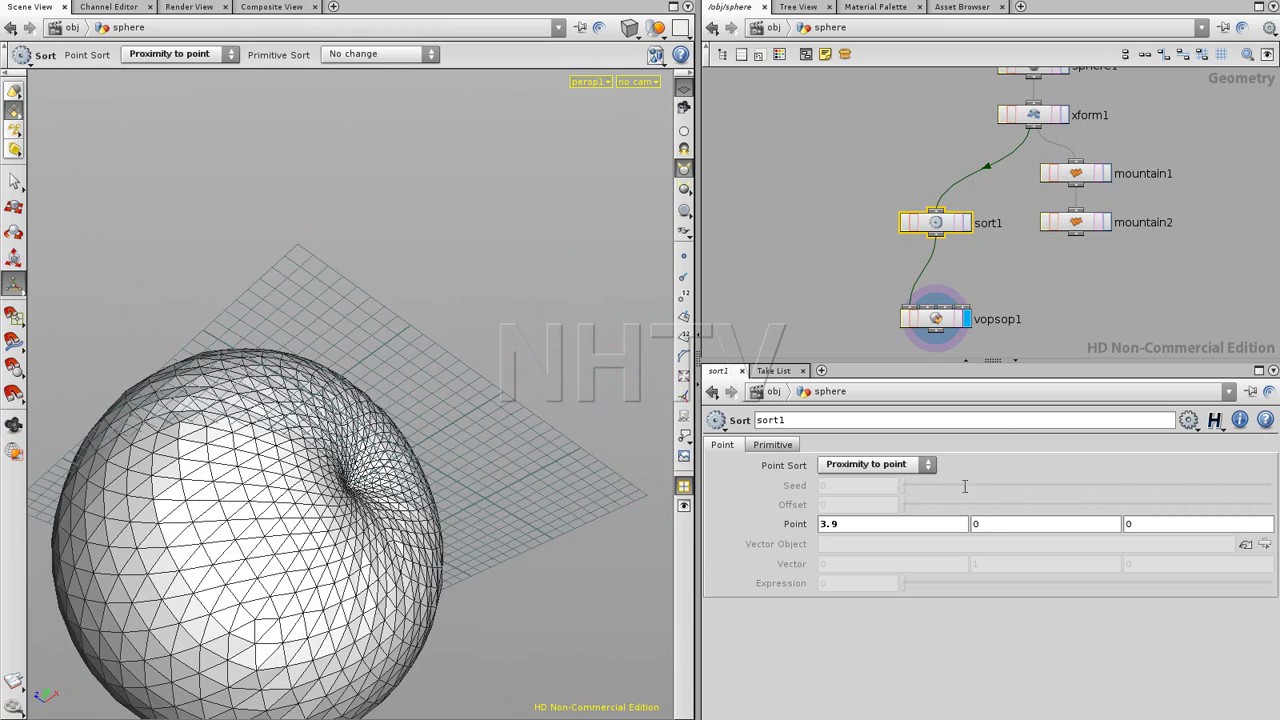
pyautogui.moveTo(987, 514); pyautogui.dragTo(1108, 462, button='middle')
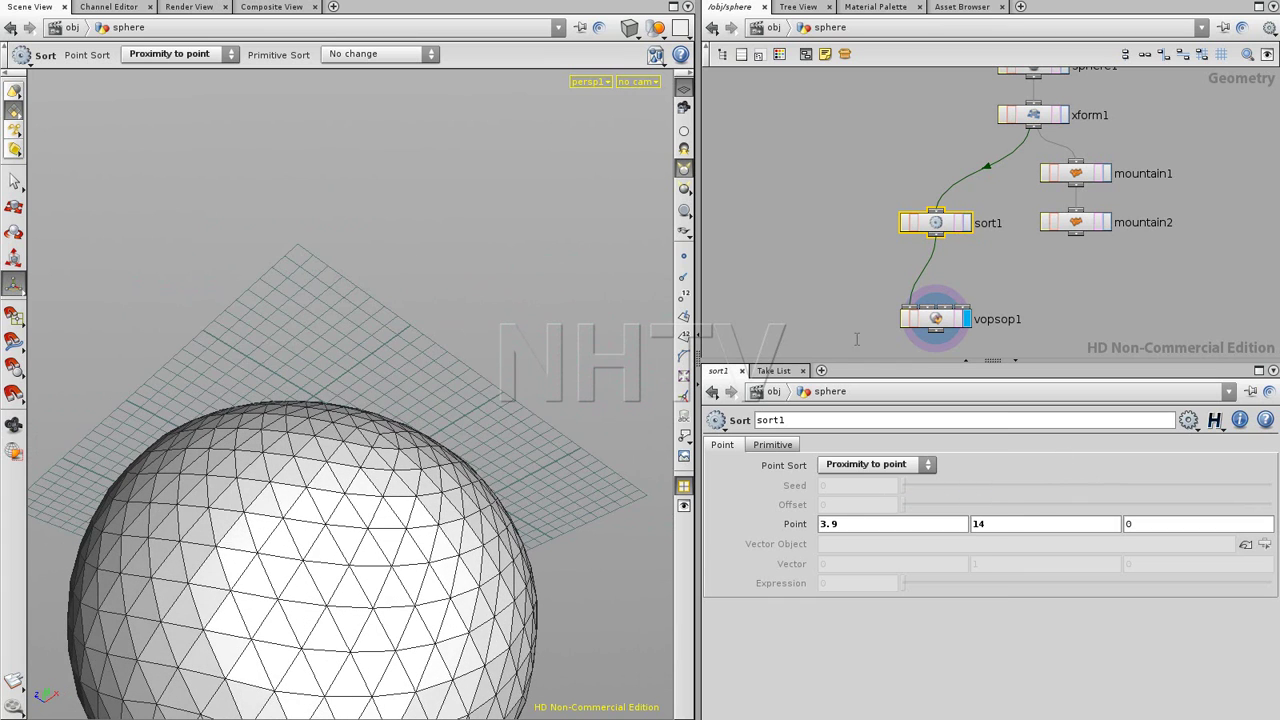
# Step: Delete the sort1 node and reopen the network inside vopsop1
pyautogui.moveTo(872, 180); pyautogui.dragTo(956, 258)
pyautogui.press('Delete')
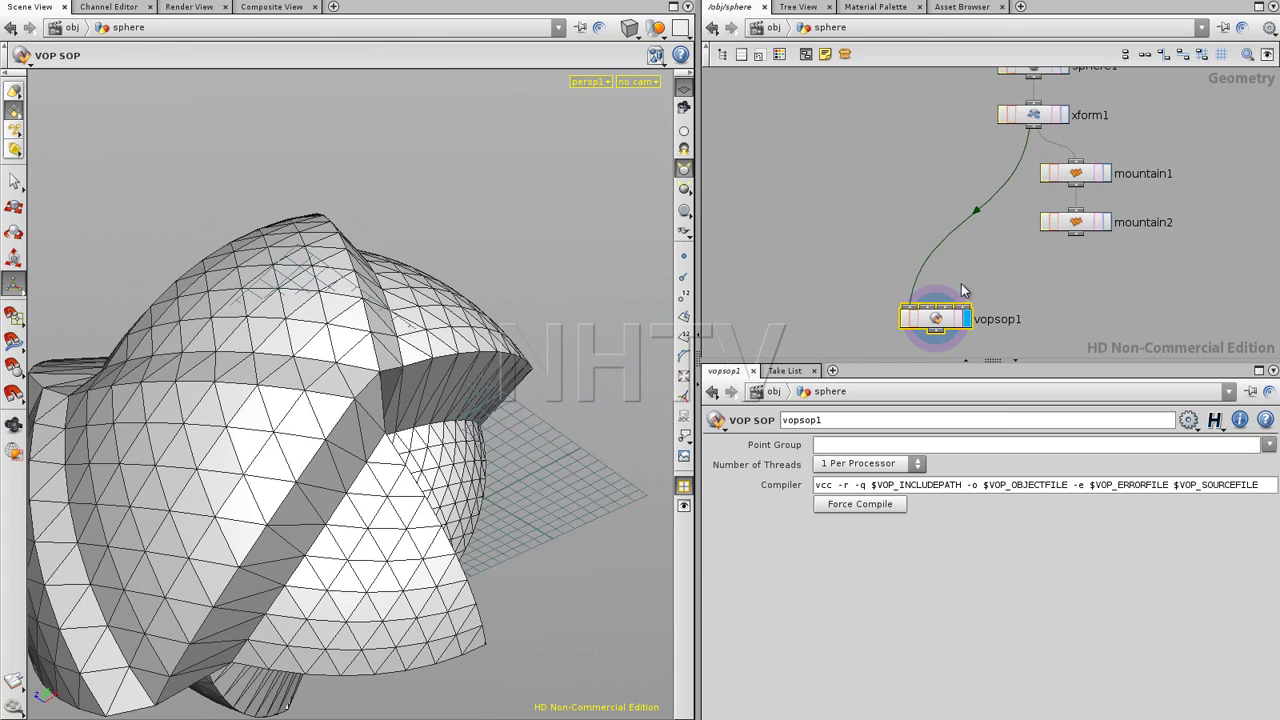
pyautogui.press('Return')
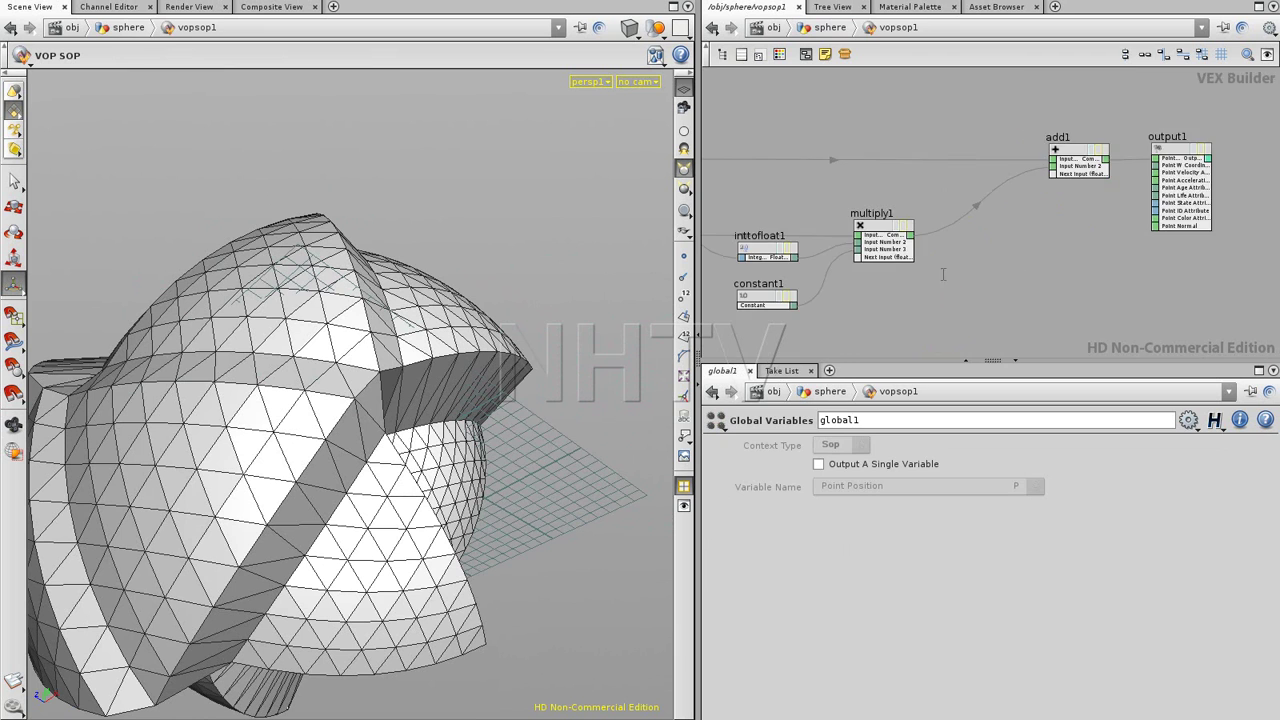
pyautogui.scroll(-1, 1108, 262)
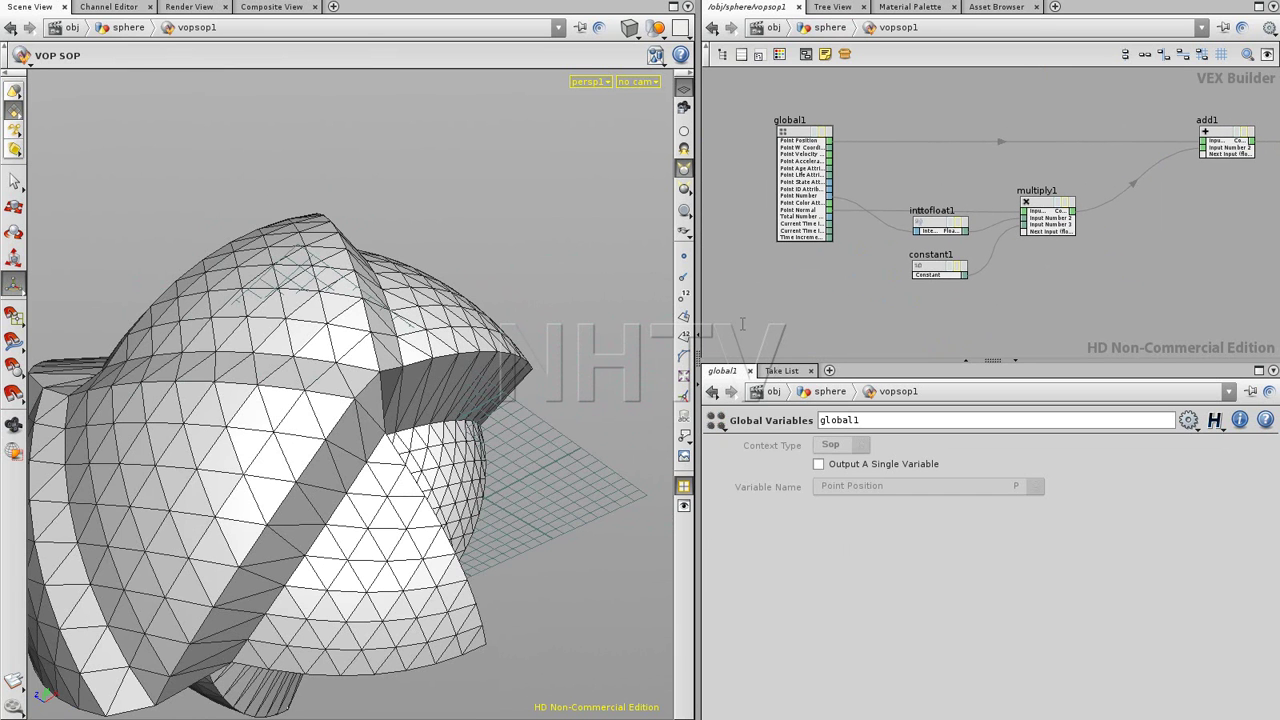
# Step: Delete the inttofloat1, constant1, multiply1 and add1 nodes and remove the connection between global1 and output1
pyautogui.moveTo(967, 113); pyautogui.dragTo(797, 148, button='middle')
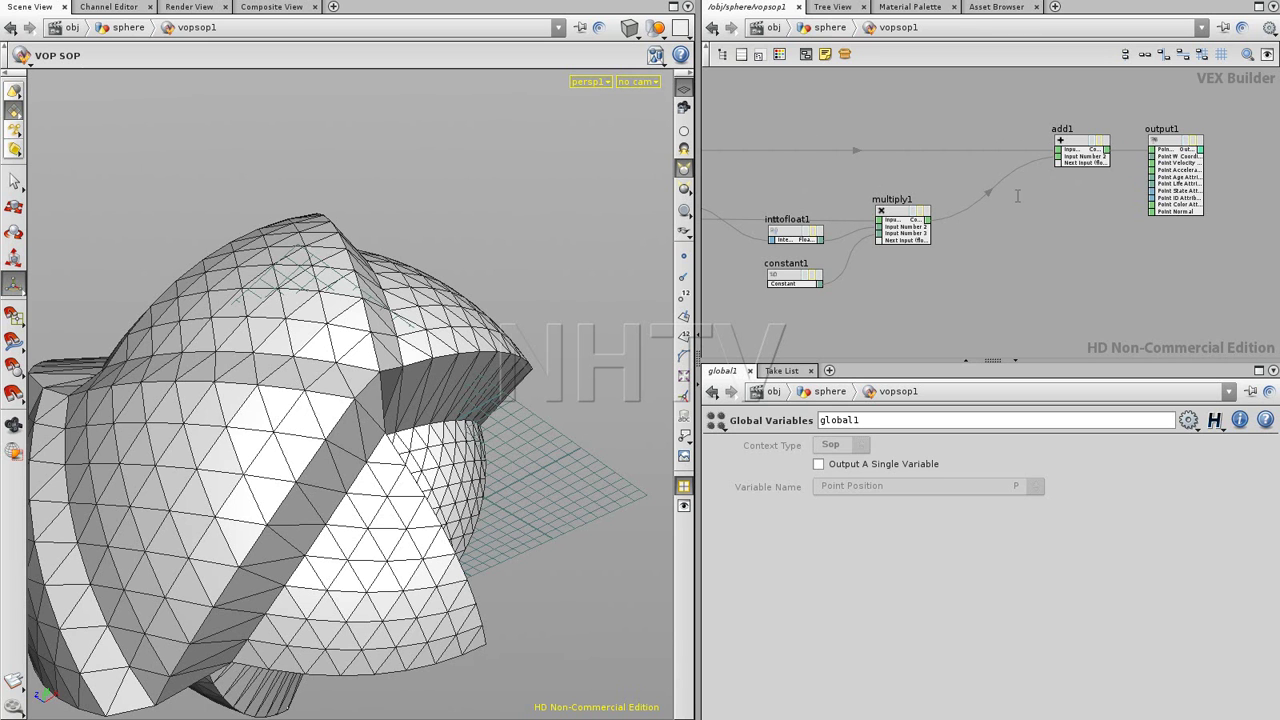
pyautogui.moveTo(808, 203); pyautogui.dragTo(850, 185, button='middle')
pyautogui.scroll(1, 861, 189)
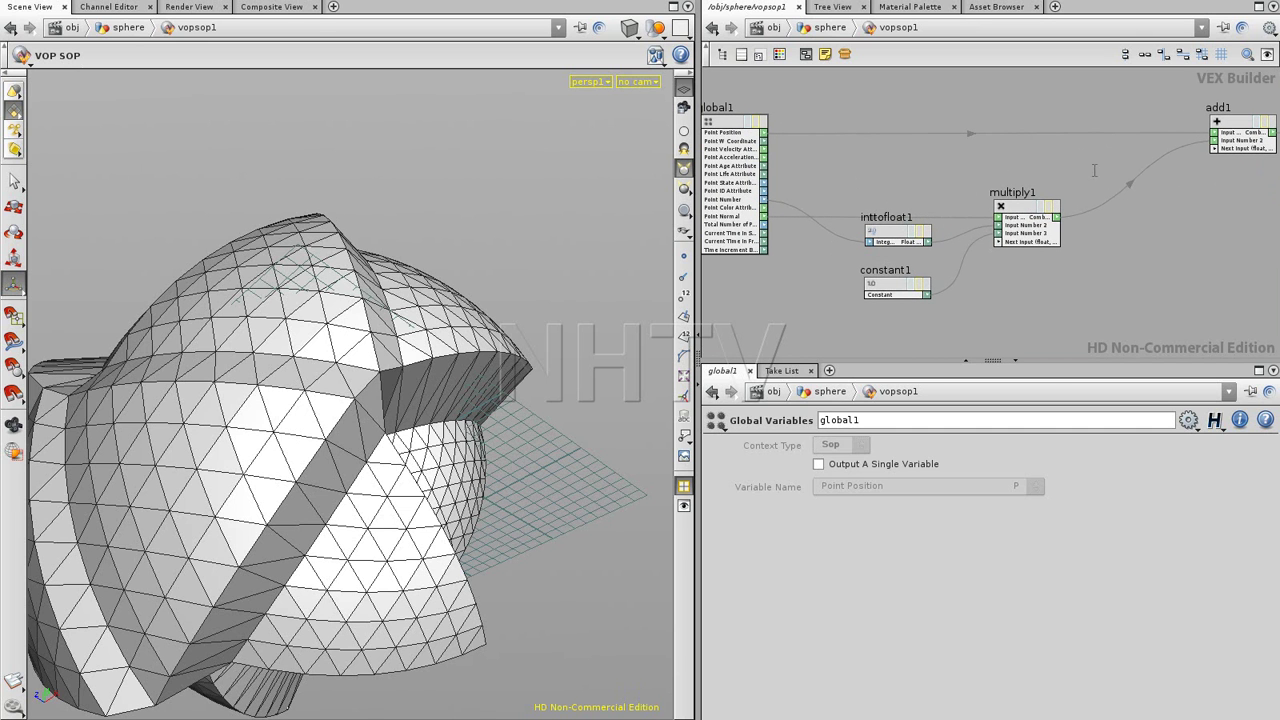
pyautogui.moveTo(420, 333); pyautogui.dragTo(300, 440)
pyautogui.moveTo(1000, 161); pyautogui.dragTo(925, 188, button='middle')
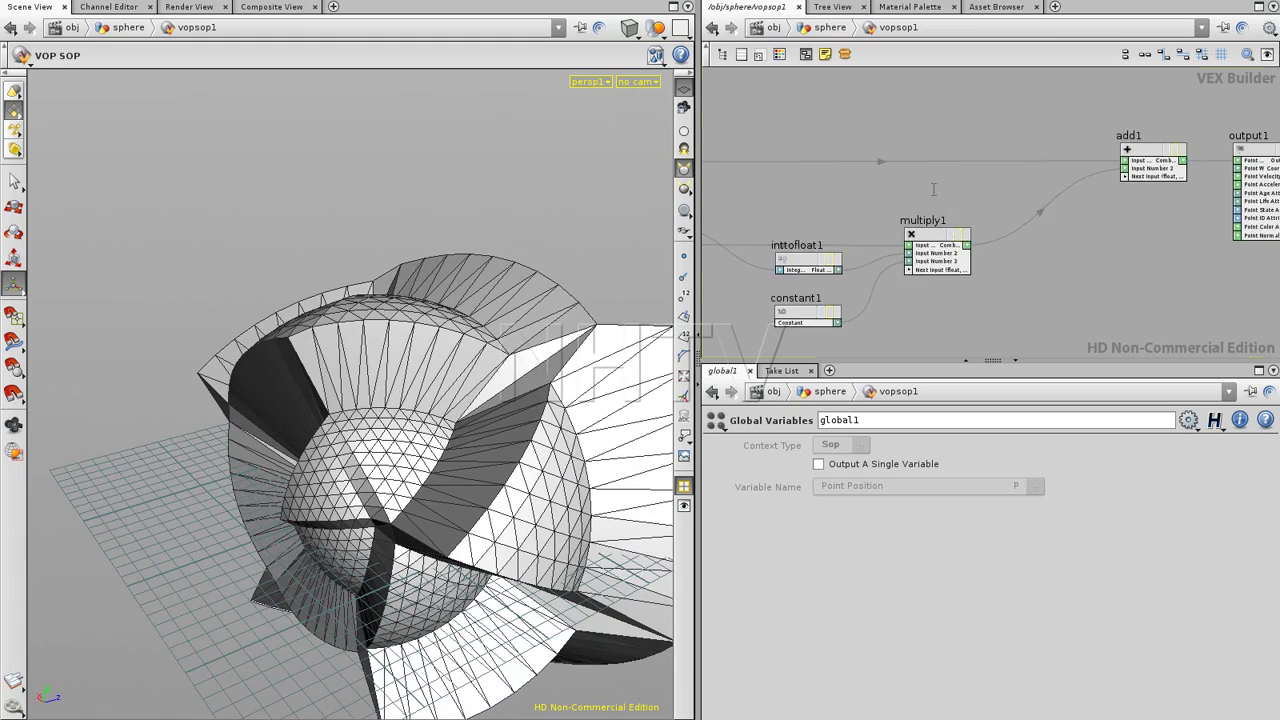
pyautogui.scroll(-2, 925, 188)
pyautogui.moveTo(1053, 305); pyautogui.dragTo(1085, 337)
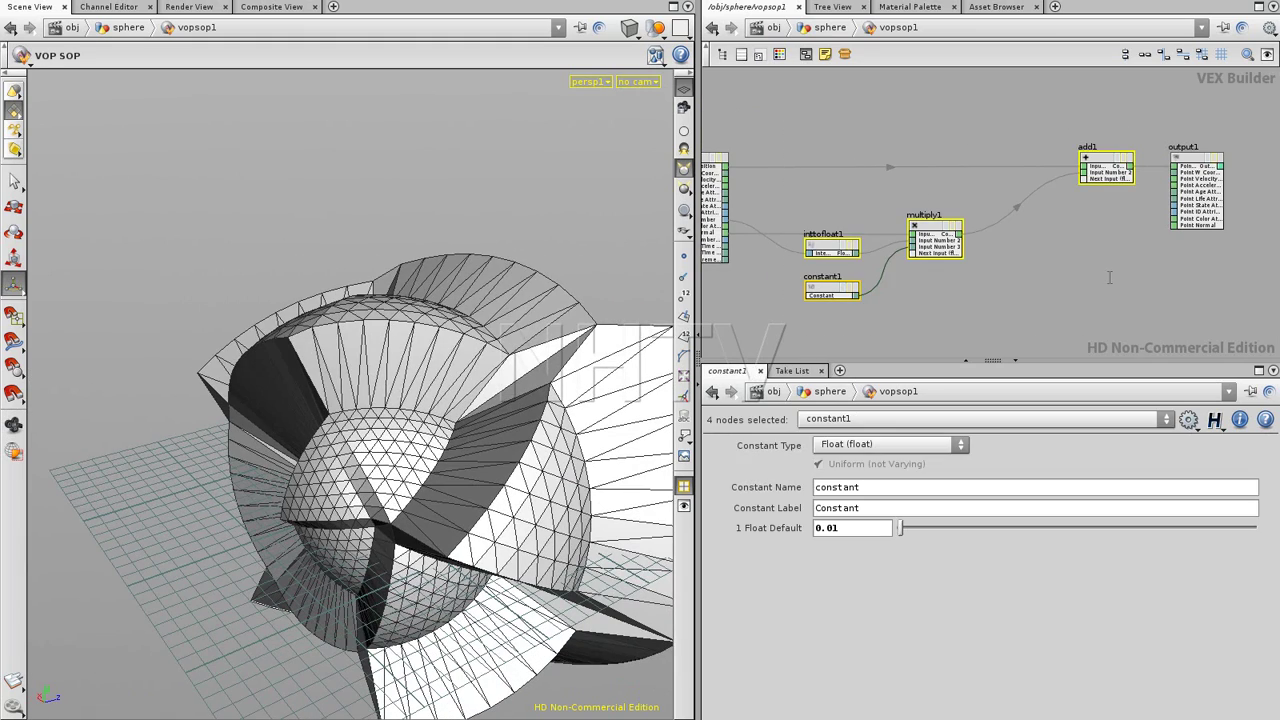
pyautogui.press('Delete')
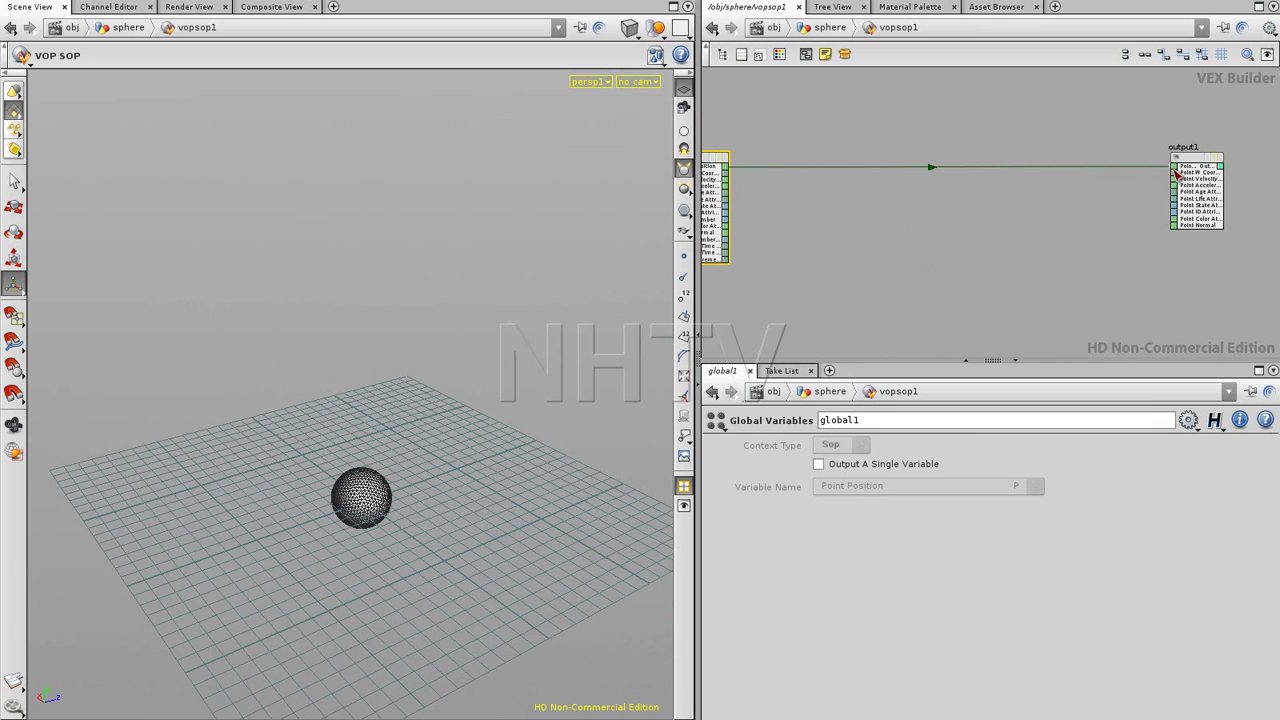
pyautogui.click(987, 255)
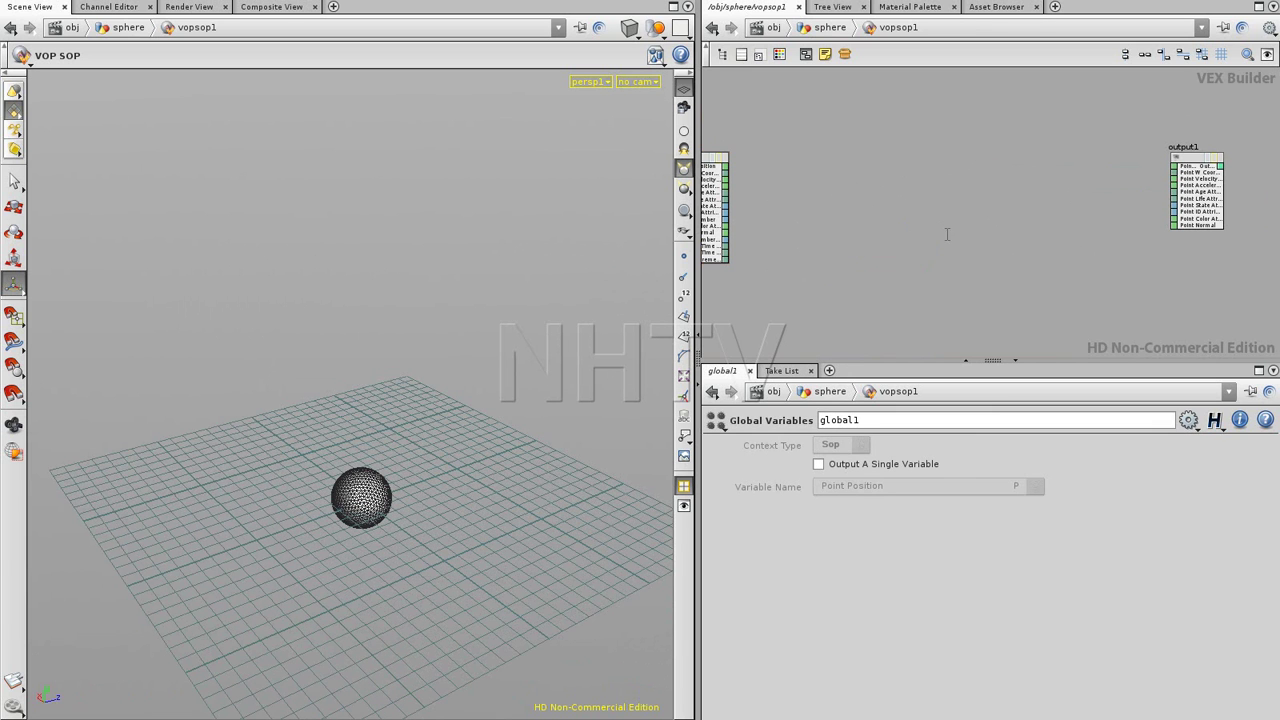
# Step: Go up to the sphere's geometry network, display mountain1 and examine its noise displacement up close
pyautogui.press('u')
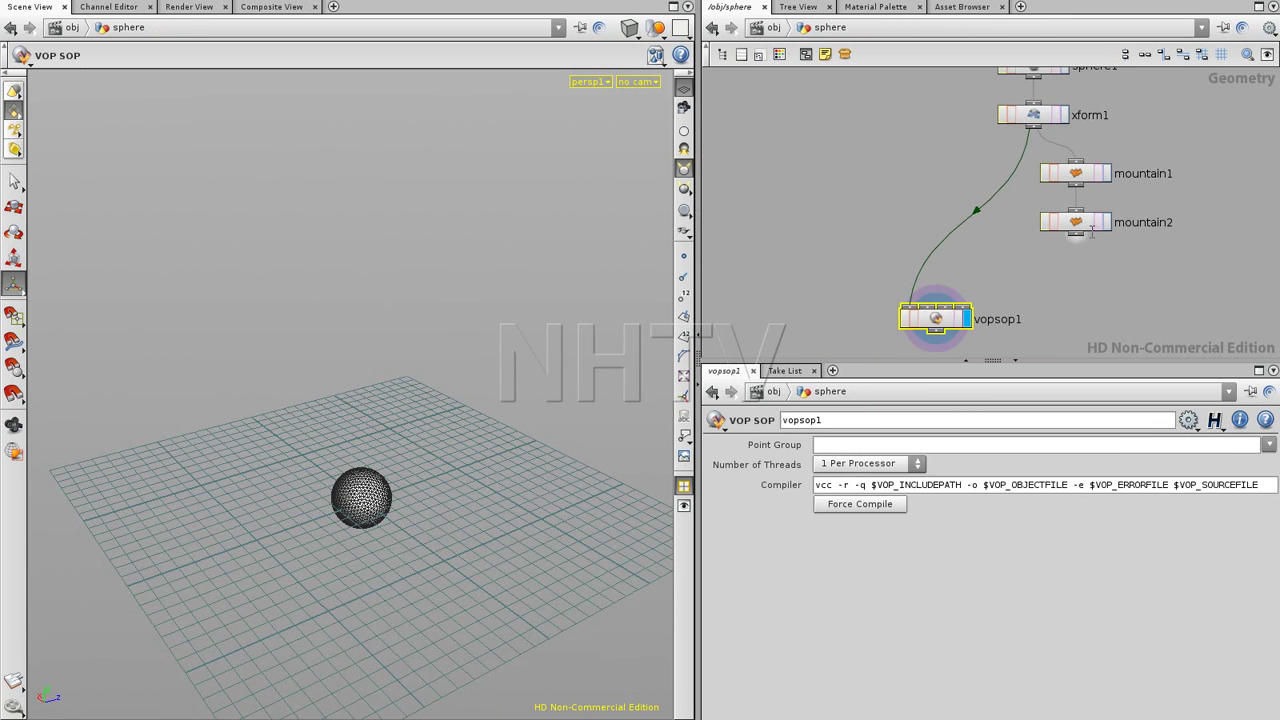
pyautogui.click(1107, 173)
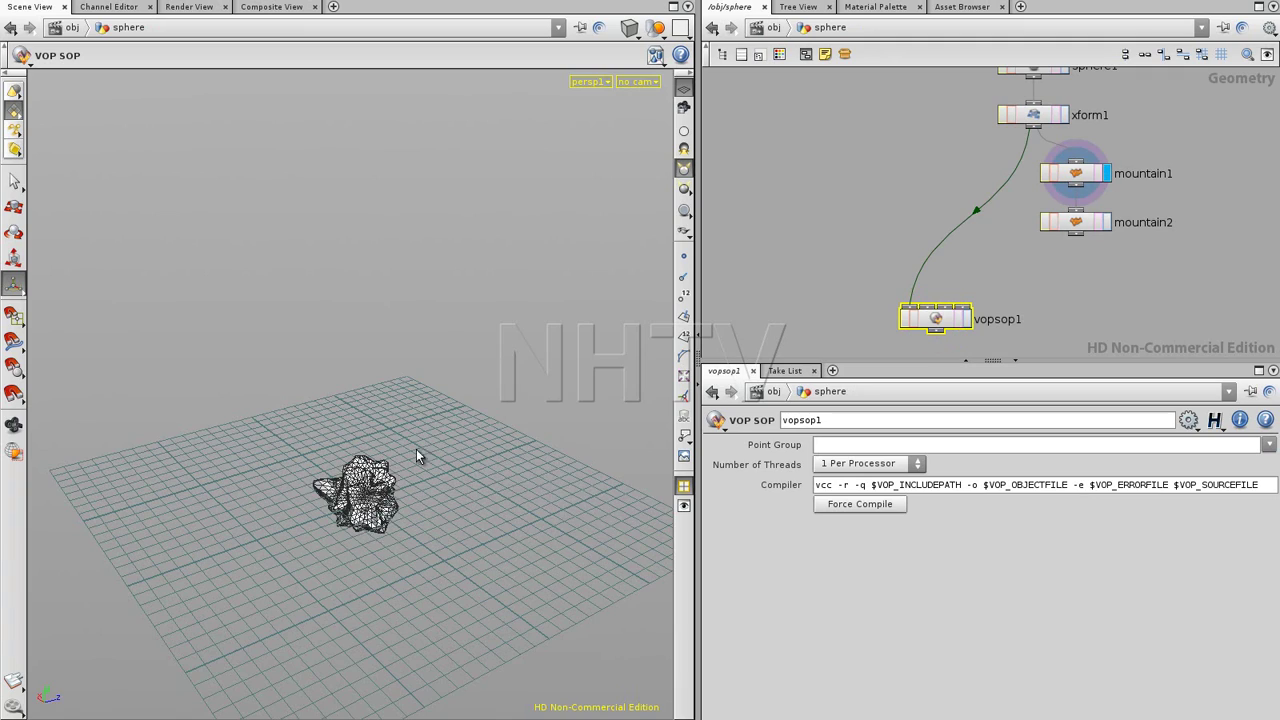
pyautogui.keyDown('alt'); pyautogui.moveTo(335, 417); pyautogui.dragTo(323, 351, button='middle'); pyautogui.keyUp('alt')
pyautogui.keyDown('alt'); pyautogui.moveTo(323, 351); pyautogui.dragTo(640, 362, button='right'); pyautogui.keyUp('alt')
pyautogui.keyDown('alt'); pyautogui.moveTo(450, 438); pyautogui.dragTo(498, 340, button='middle'); pyautogui.keyUp('alt')
pyautogui.keyDown('alt'); pyautogui.moveTo(498, 340); pyautogui.dragTo(340, 345, button='right'); pyautogui.keyUp('alt')
pyautogui.keyDown('alt'); pyautogui.moveTo(340, 345); pyautogui.dragTo(559, 388); pyautogui.keyUp('alt')
pyautogui.keyDown('alt'); pyautogui.moveTo(505, 390); pyautogui.dragTo(429, 411, button='middle'); pyautogui.keyUp('alt')
# Step: Move vopsop1 directly below xform1 in the sphere network and reopen the network inside it
pyautogui.moveTo(936, 319); pyautogui.dragTo(1034, 306)
pyautogui.click(954, 309)
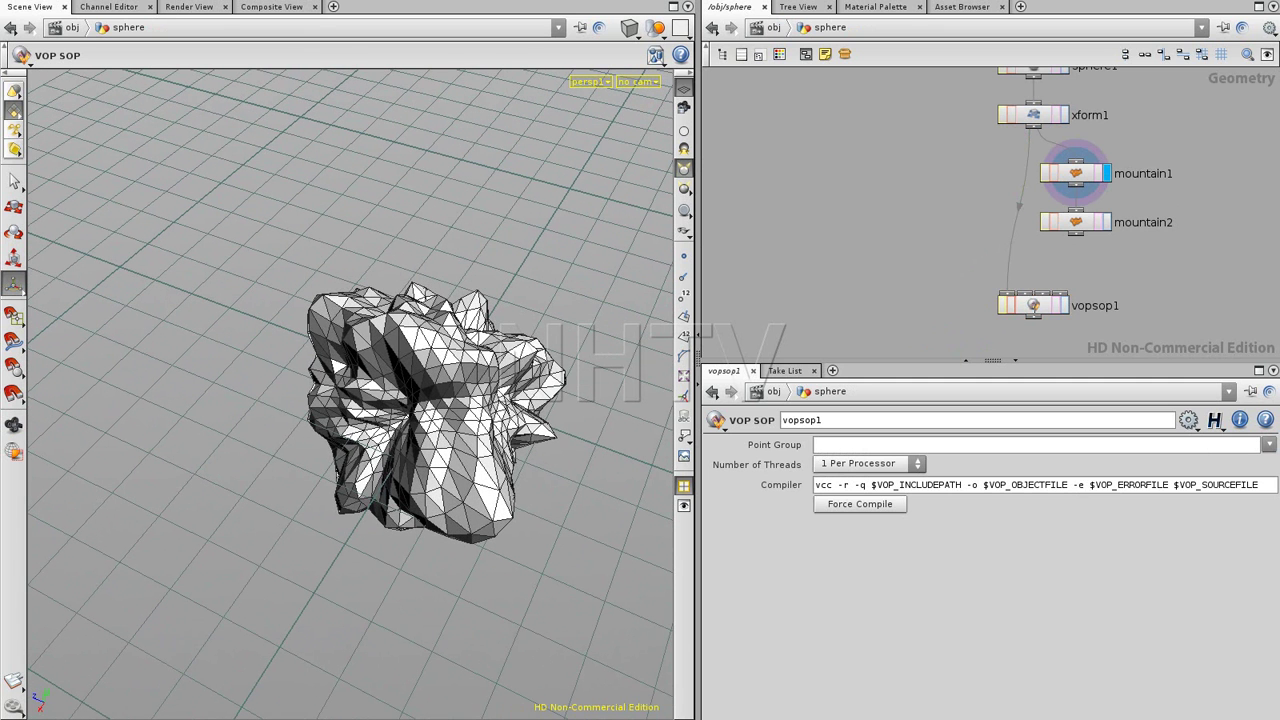
pyautogui.doubleClick(1034, 305)
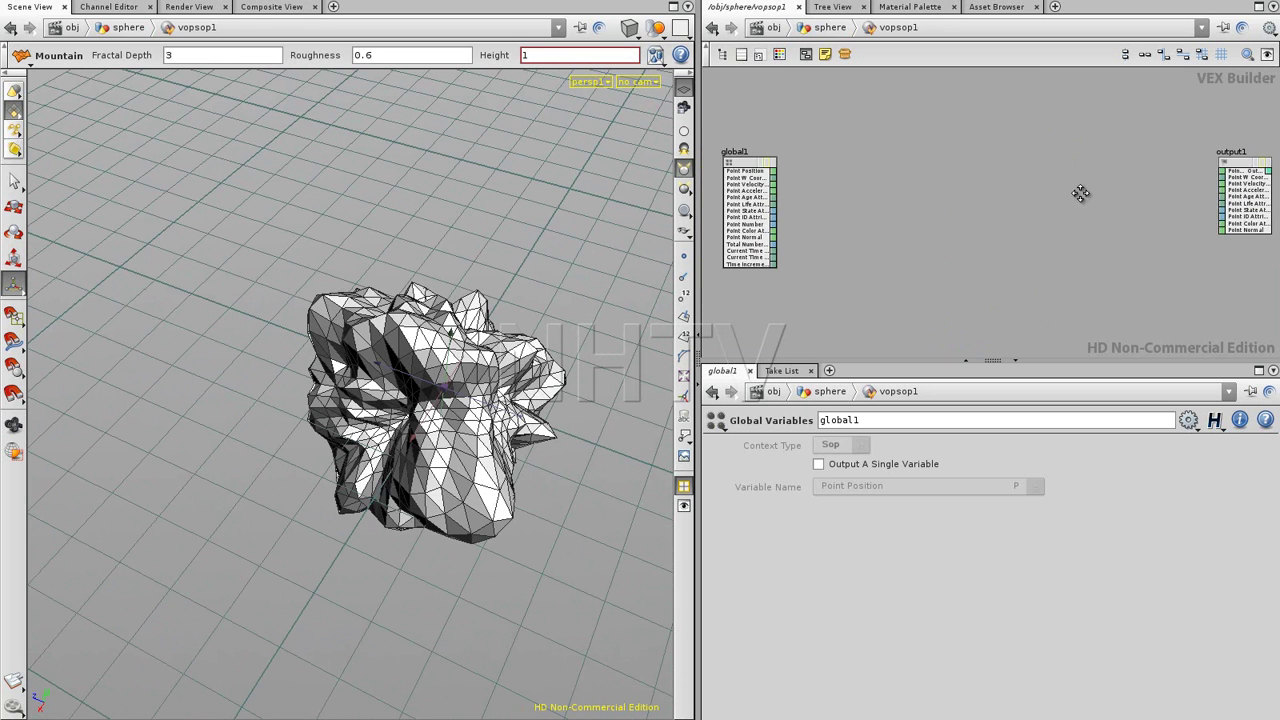
pyautogui.moveTo(1096, 191); pyautogui.dragTo(1045, 206, button='middle')
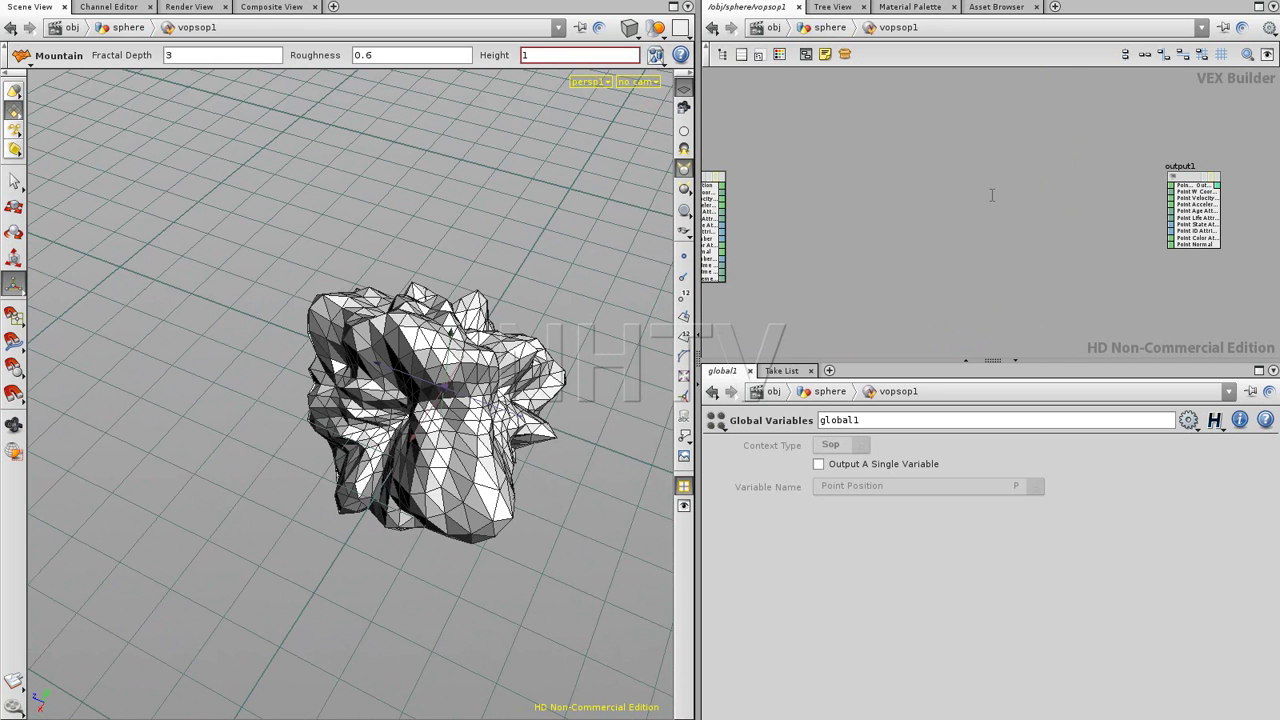
# Step: Add a Turbulent Noise node from the Patterns category between global1 and output1
pyautogui.press('Tab')
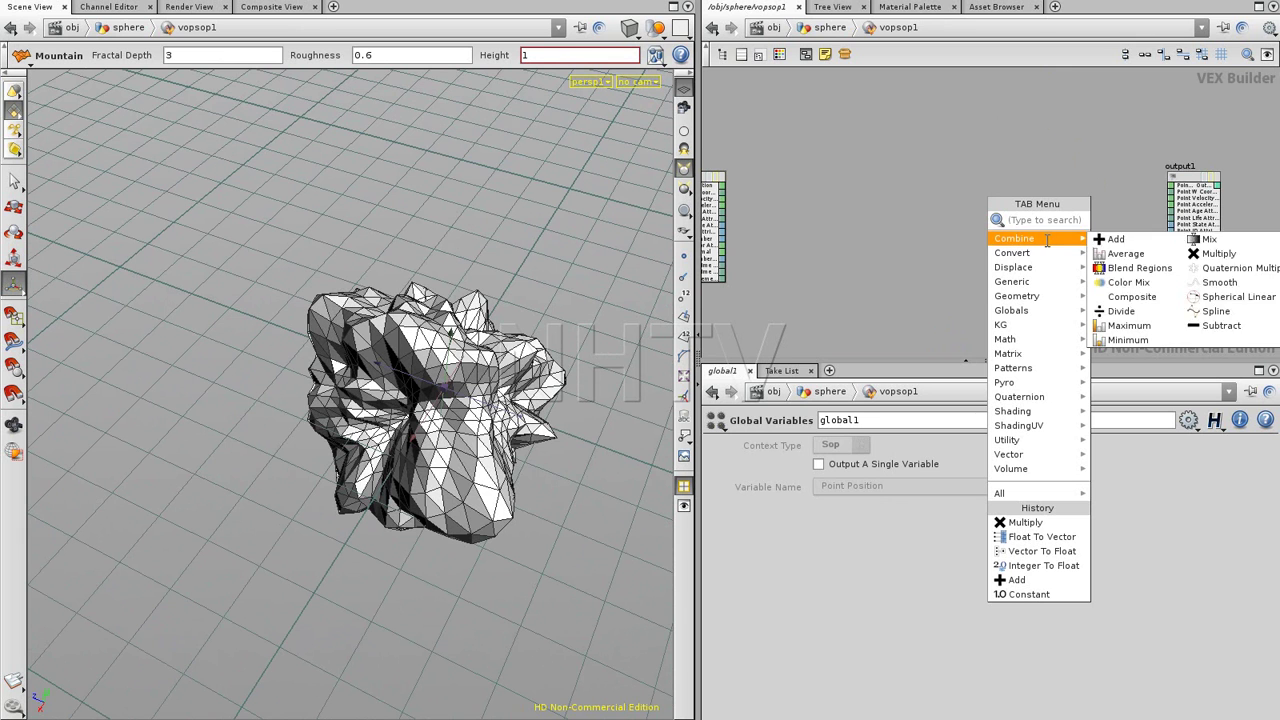
pyautogui.moveTo(1012, 368)
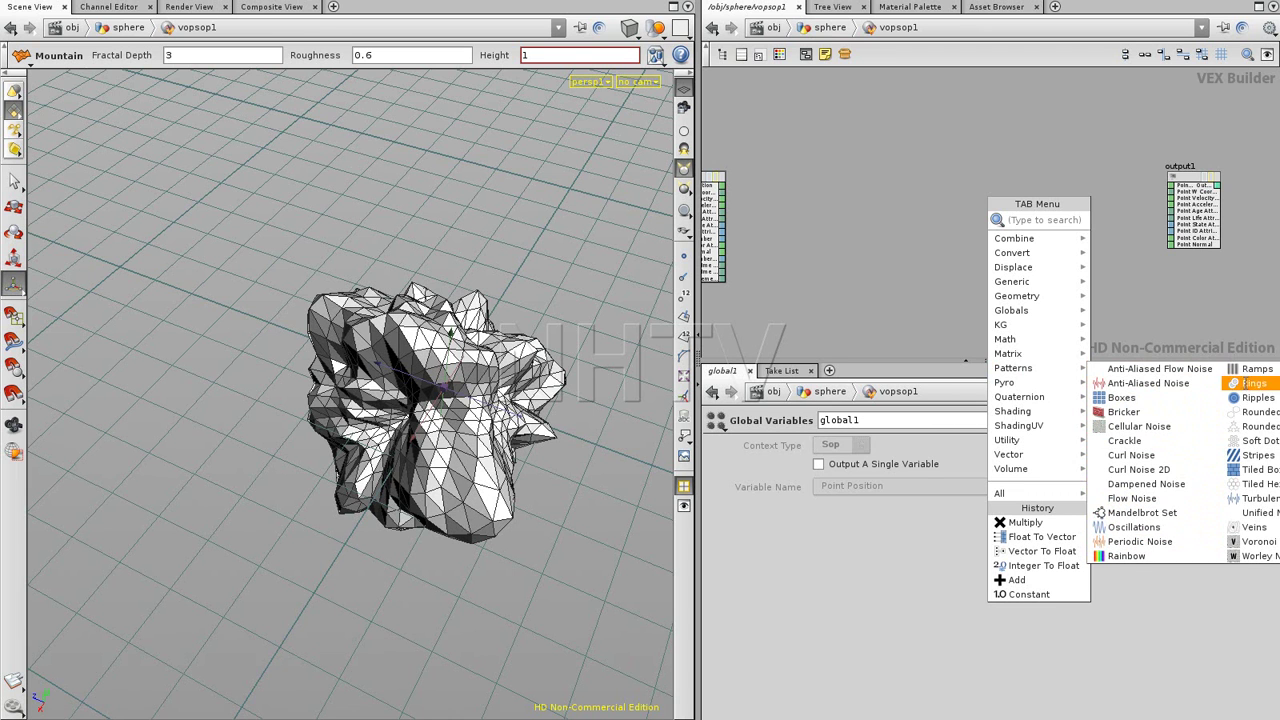
pyautogui.click(1257, 502)
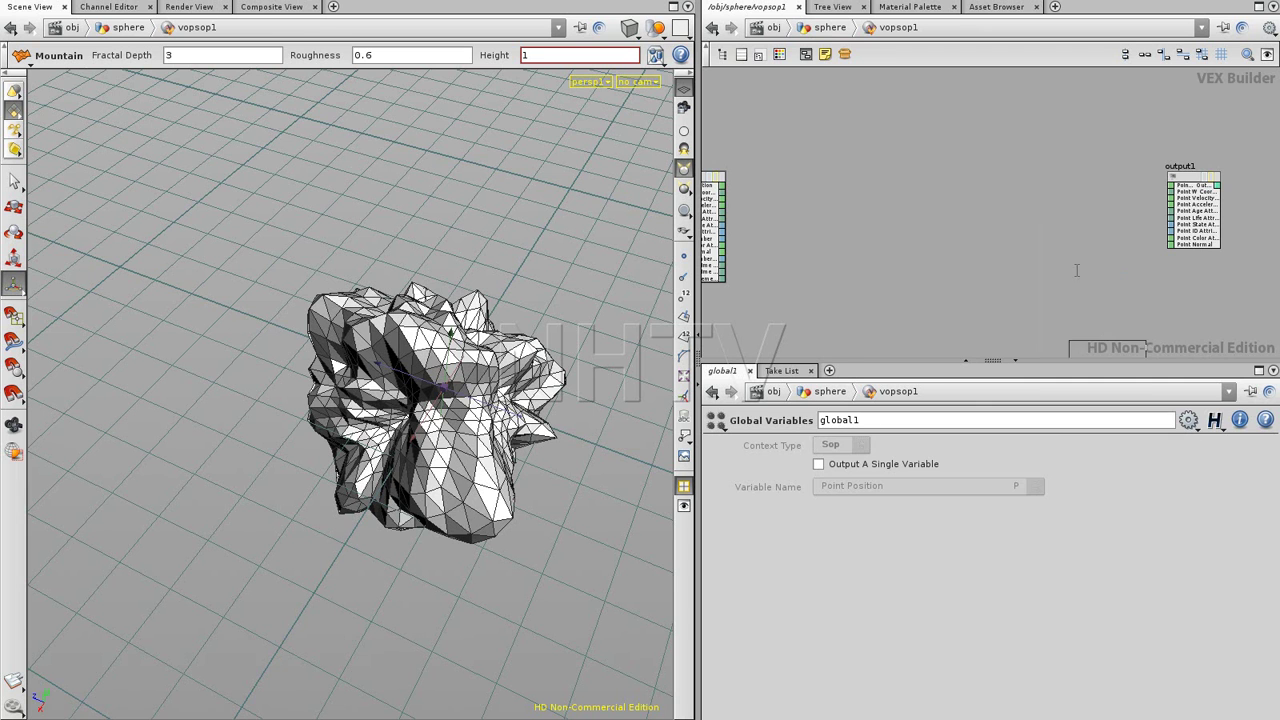
pyautogui.click(990, 215)
pyautogui.moveTo(1054, 176); pyautogui.dragTo(1032, 210, button='middle')
pyautogui.scroll(3, 1032, 210)
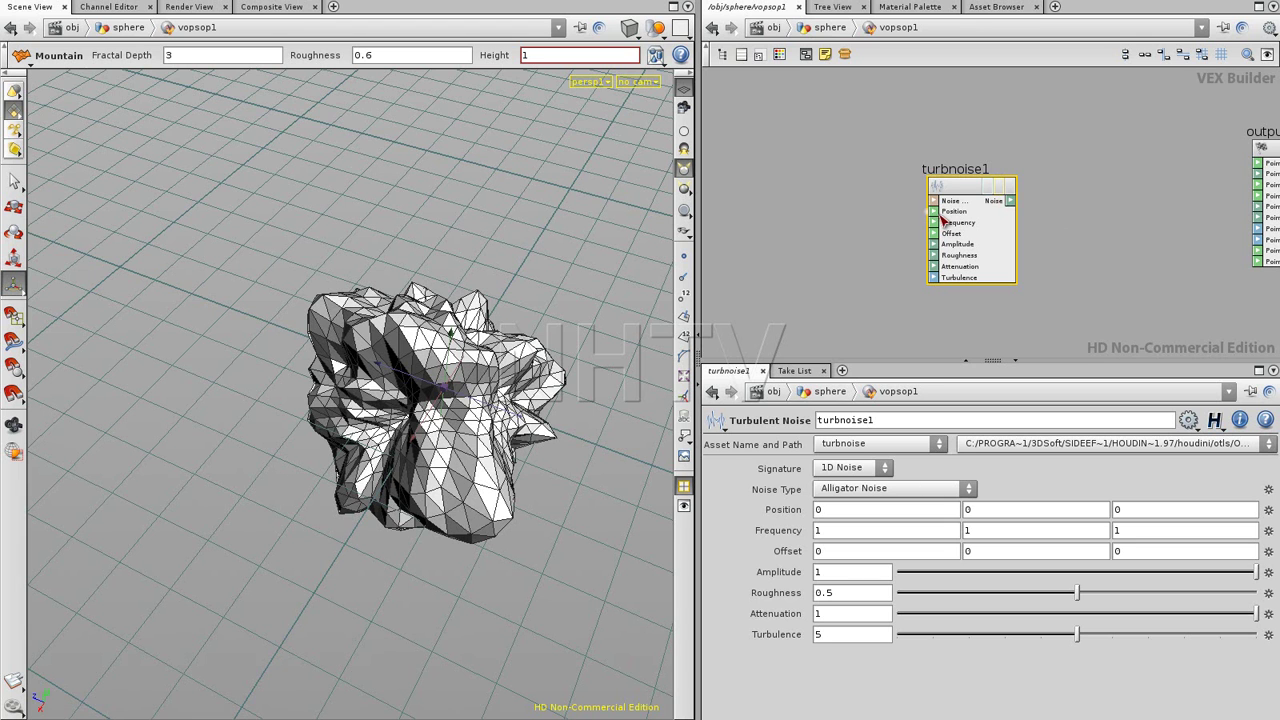
# Step: Connect global1's Point Position output to turbnoise1's Position input
pyautogui.moveTo(826, 200); pyautogui.dragTo(1074, 199, button='middle')
pyautogui.scroll(-2, 1045, 202)
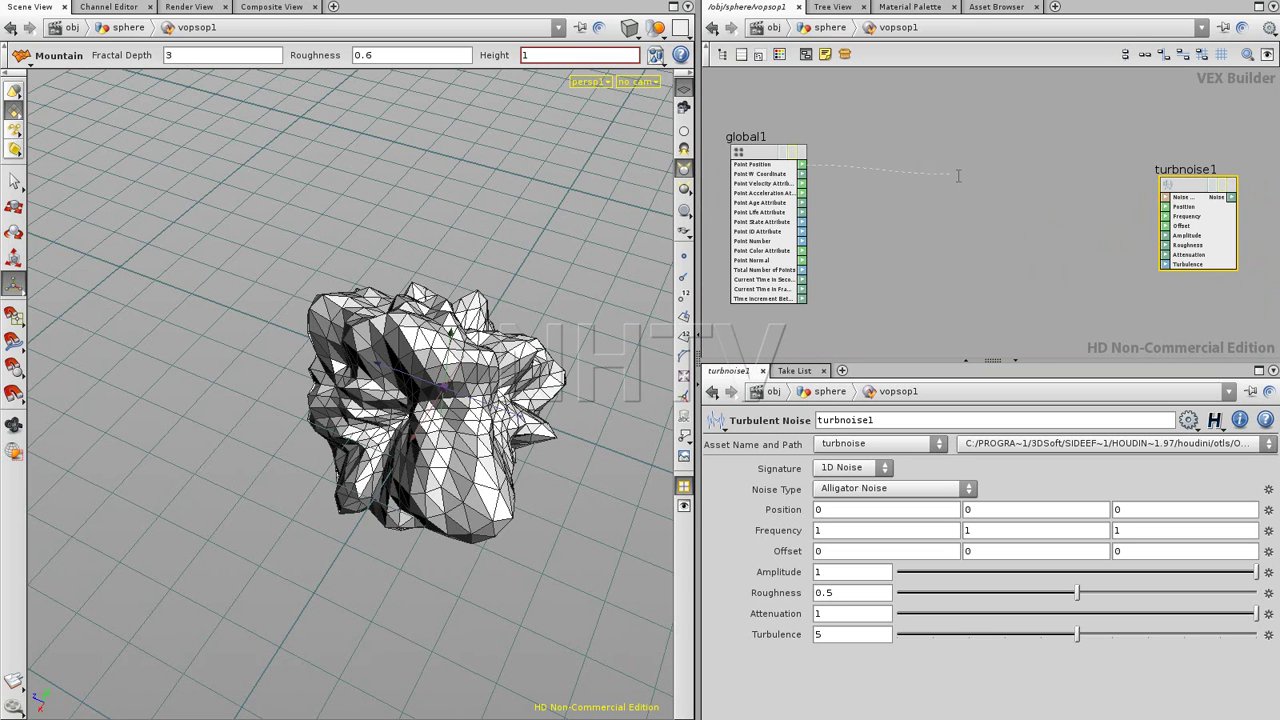
pyautogui.moveTo(1130, 202); pyautogui.dragTo(1163, 207)
pyautogui.click(1164, 207)
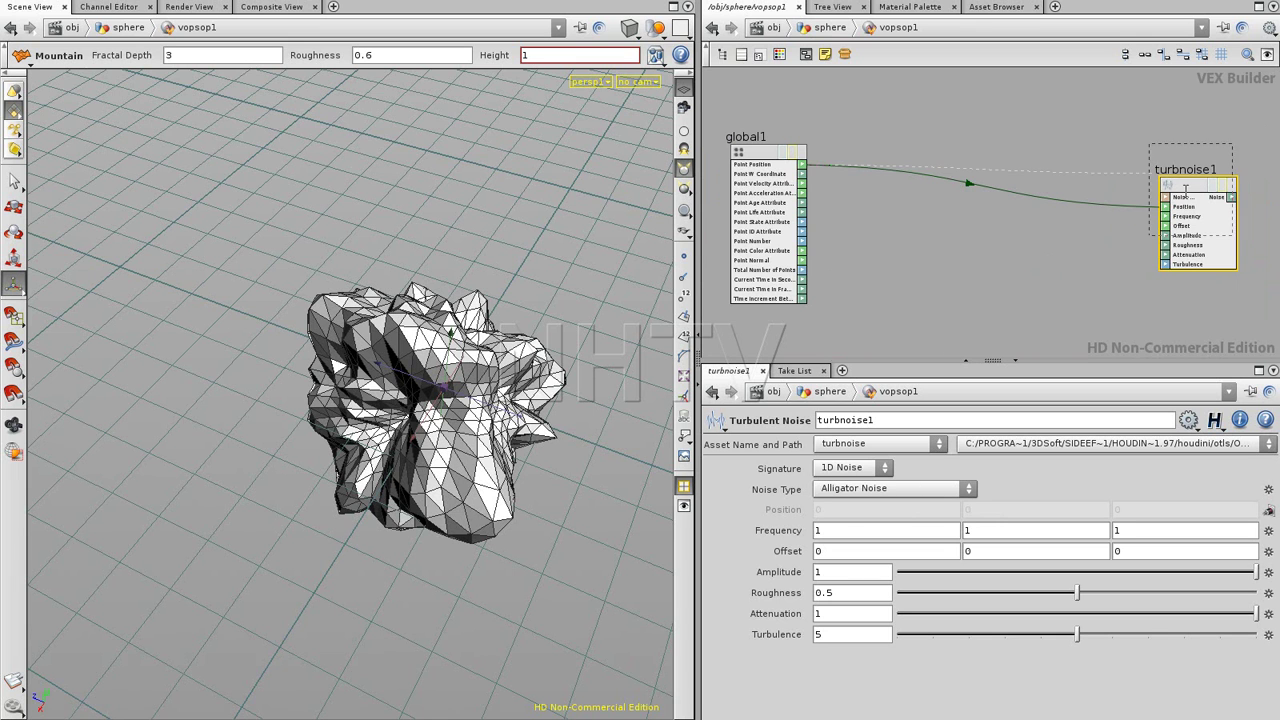
# Step: Set turbnoise1's signature to 3D Noise
pyautogui.moveTo(1200, 120); pyautogui.dragTo(978, 107, button='middle')
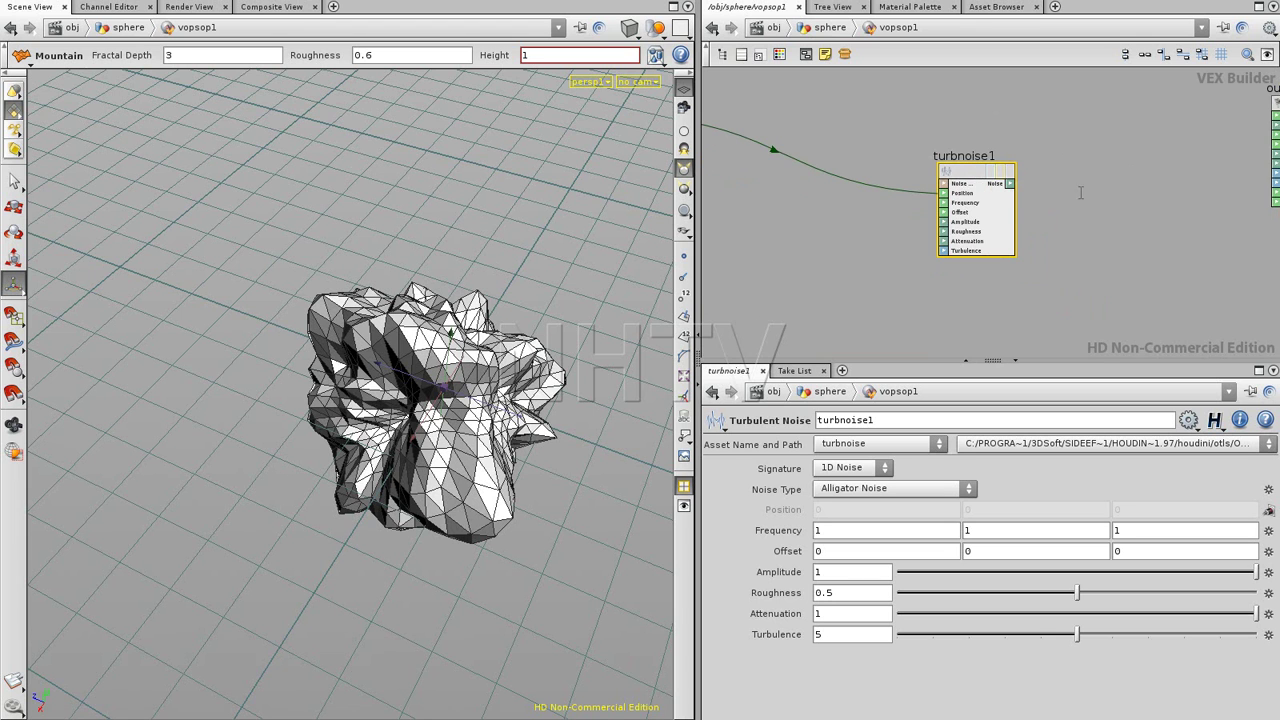
pyautogui.scroll(3, 1012, 184)
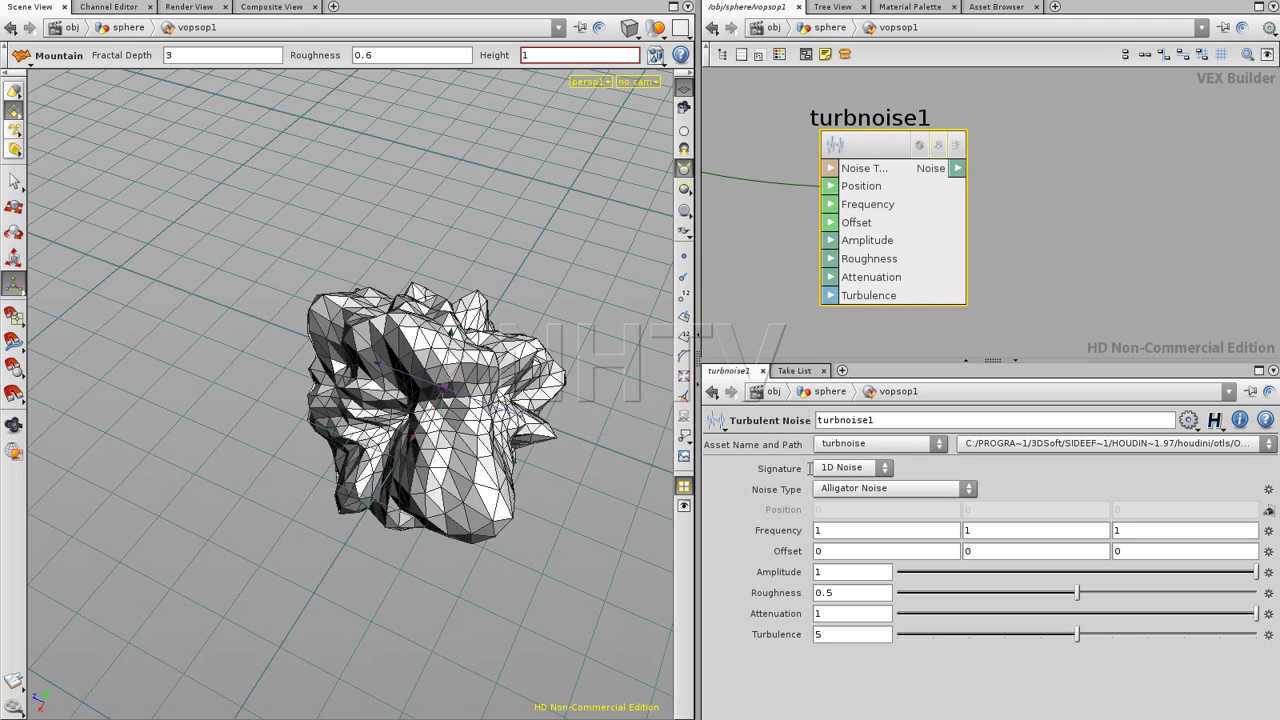
pyautogui.click(850, 468)
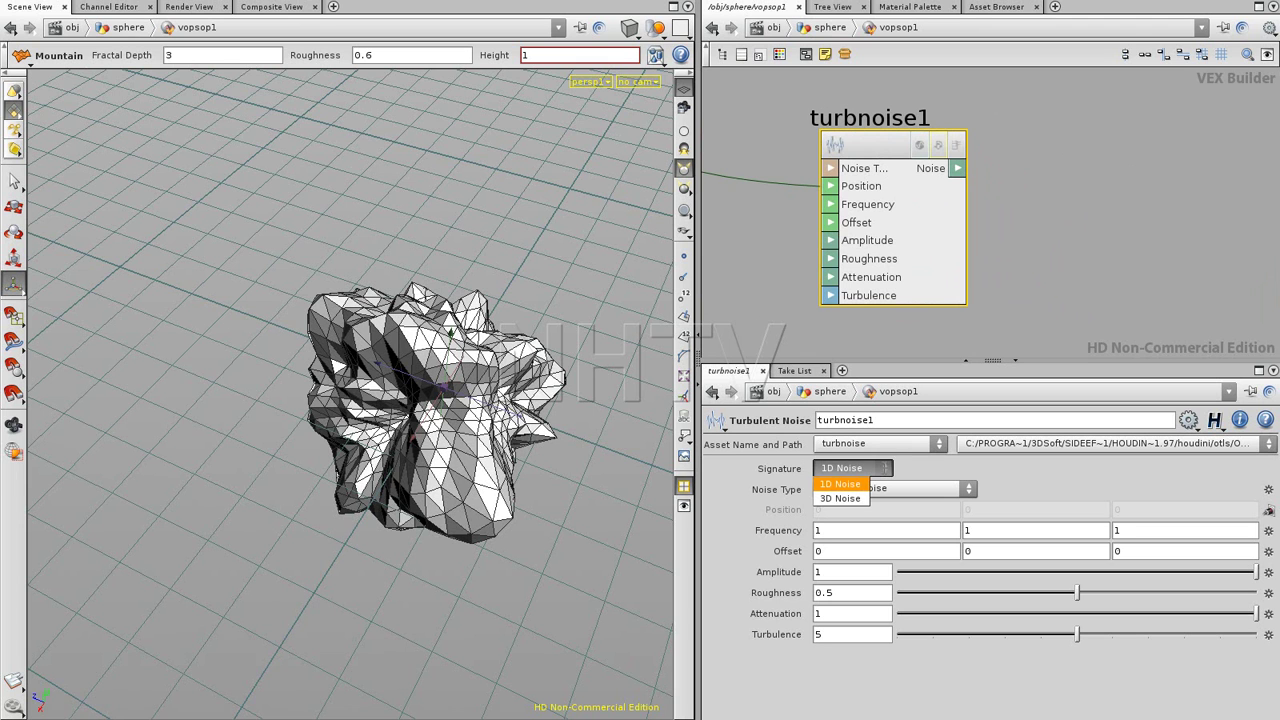
pyautogui.click(840, 498)
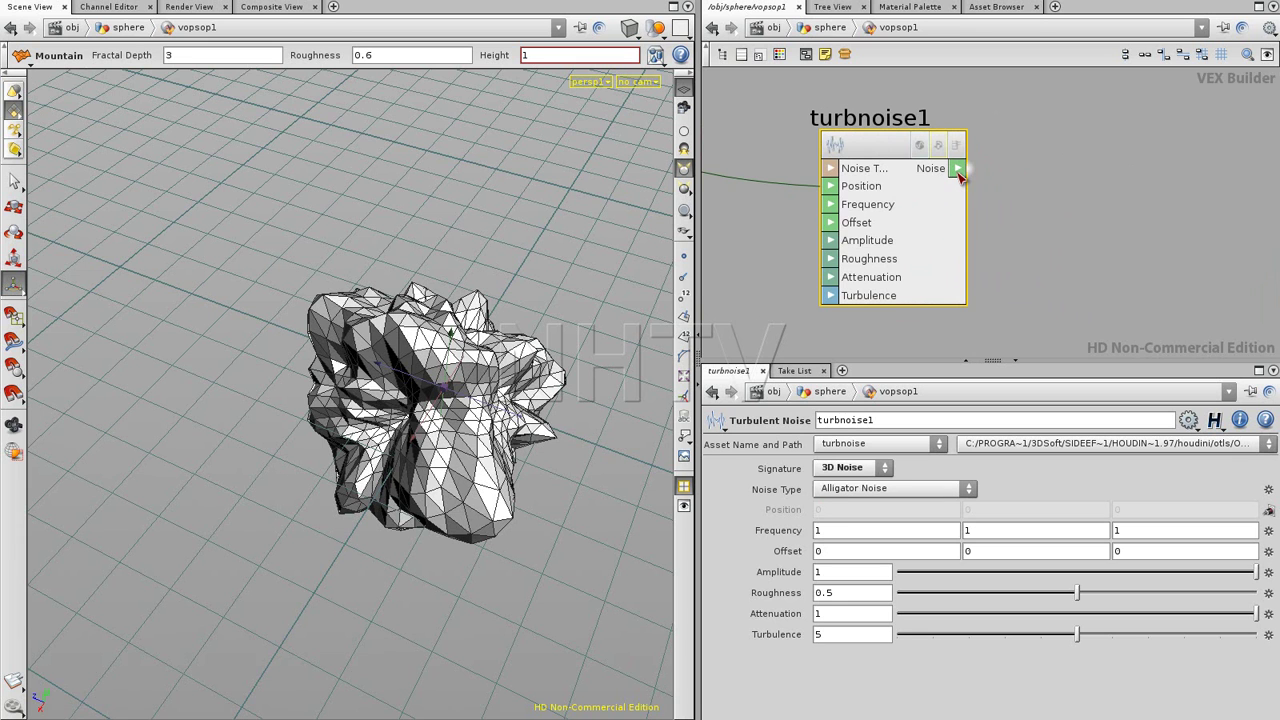
# Step: Move the global1, turbnoise1 and output1 nodes closer together, leaving room for another node before output1
pyautogui.scroll(-5, 1051, 214)
pyautogui.moveTo(1146, 187); pyautogui.dragTo(1084, 193, button='middle')
pyautogui.moveTo(992, 213); pyautogui.dragTo(942, 214)
pyautogui.moveTo(1111, 188); pyautogui.dragTo(1061, 208, button='middle')
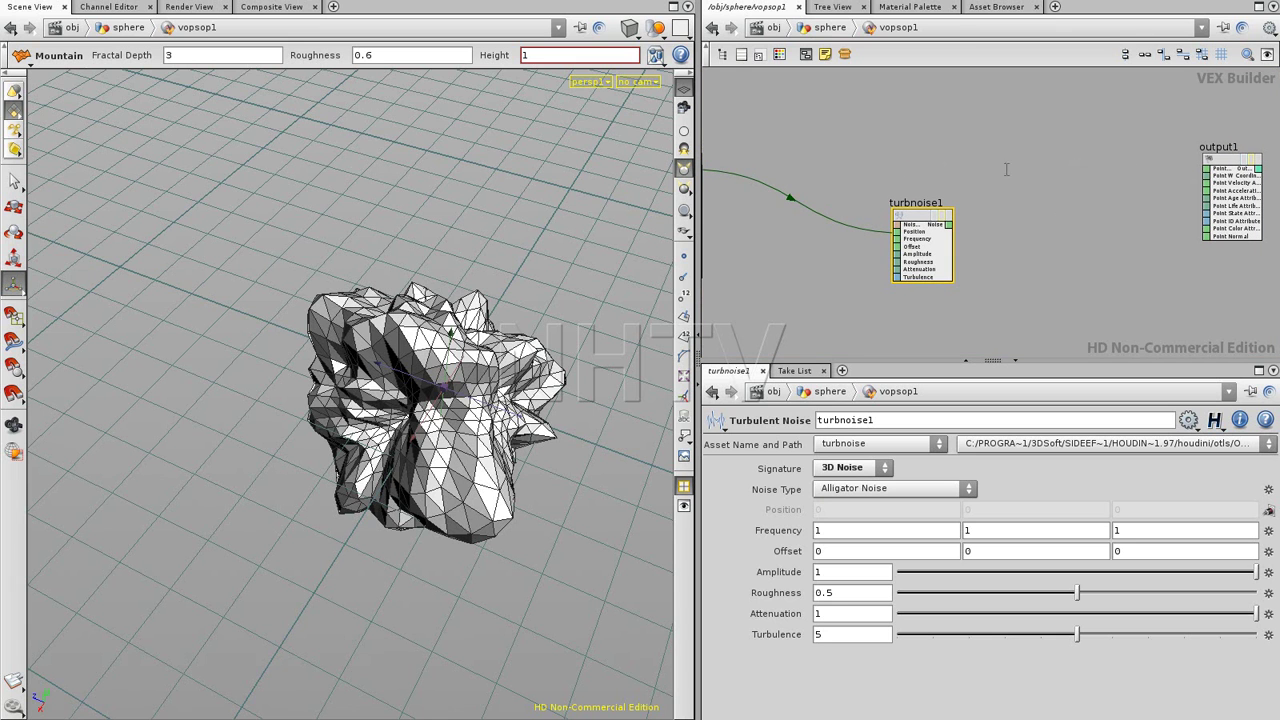
pyautogui.moveTo(993, 167); pyautogui.dragTo(1103, 174, button='middle')
pyautogui.moveTo(886, 164); pyautogui.dragTo(916, 165)
pyautogui.moveTo(1158, 169); pyautogui.dragTo(953, 166, button='middle')
pyautogui.moveTo(1031, 166); pyautogui.dragTo(1031, 167)
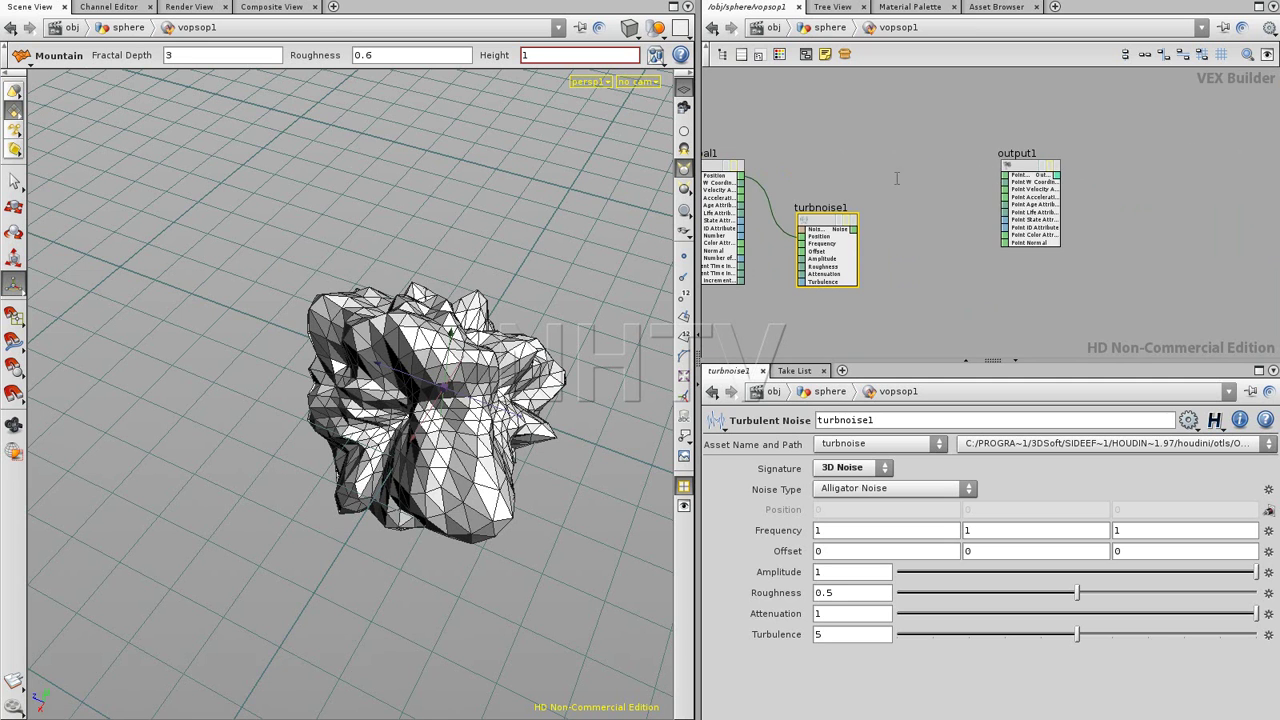
pyautogui.moveTo(919, 170); pyautogui.dragTo(987, 175, button='middle')
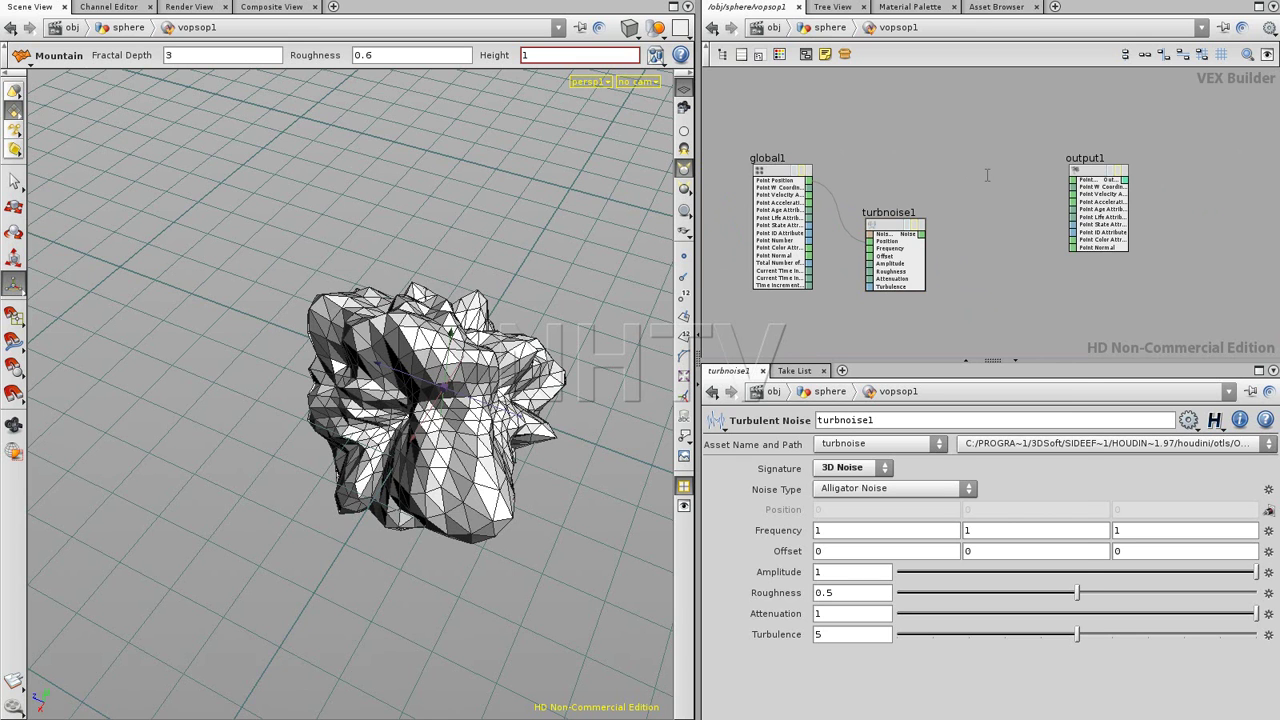
# Step: Place an Add node before output1 and connect global1's Point Position as its first input
pyautogui.press('Tab')
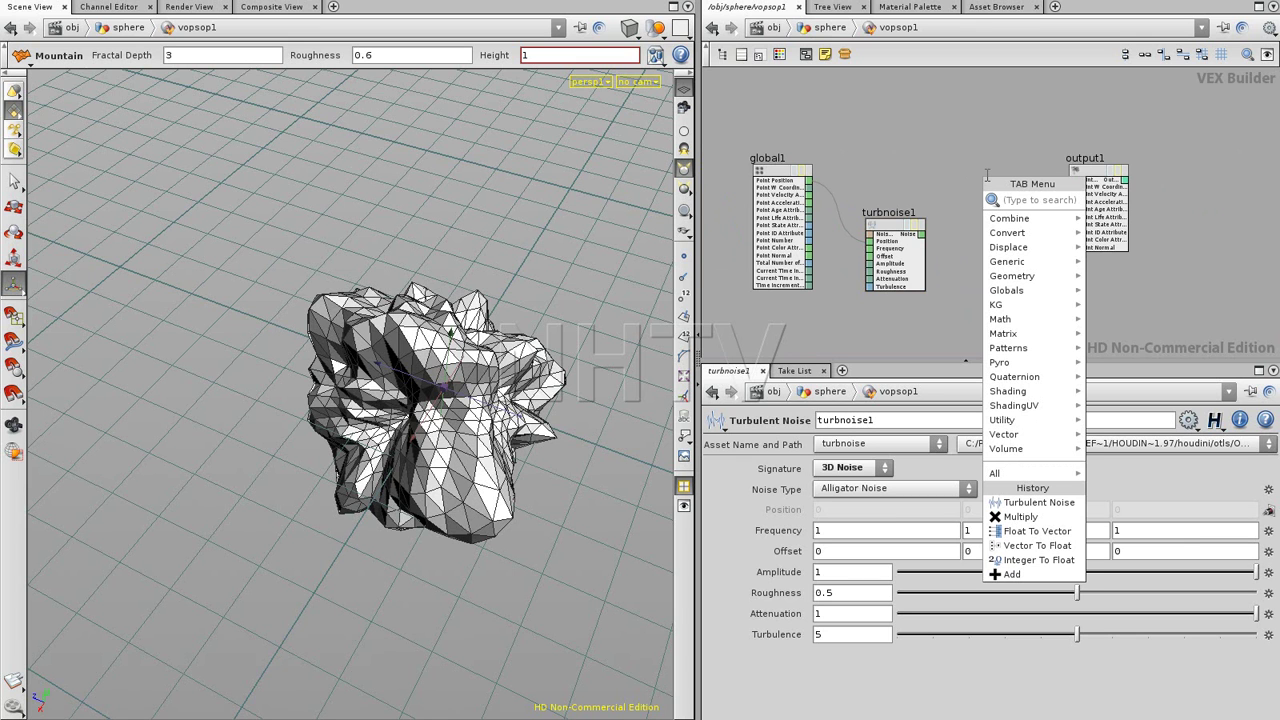
pyautogui.write('Add')
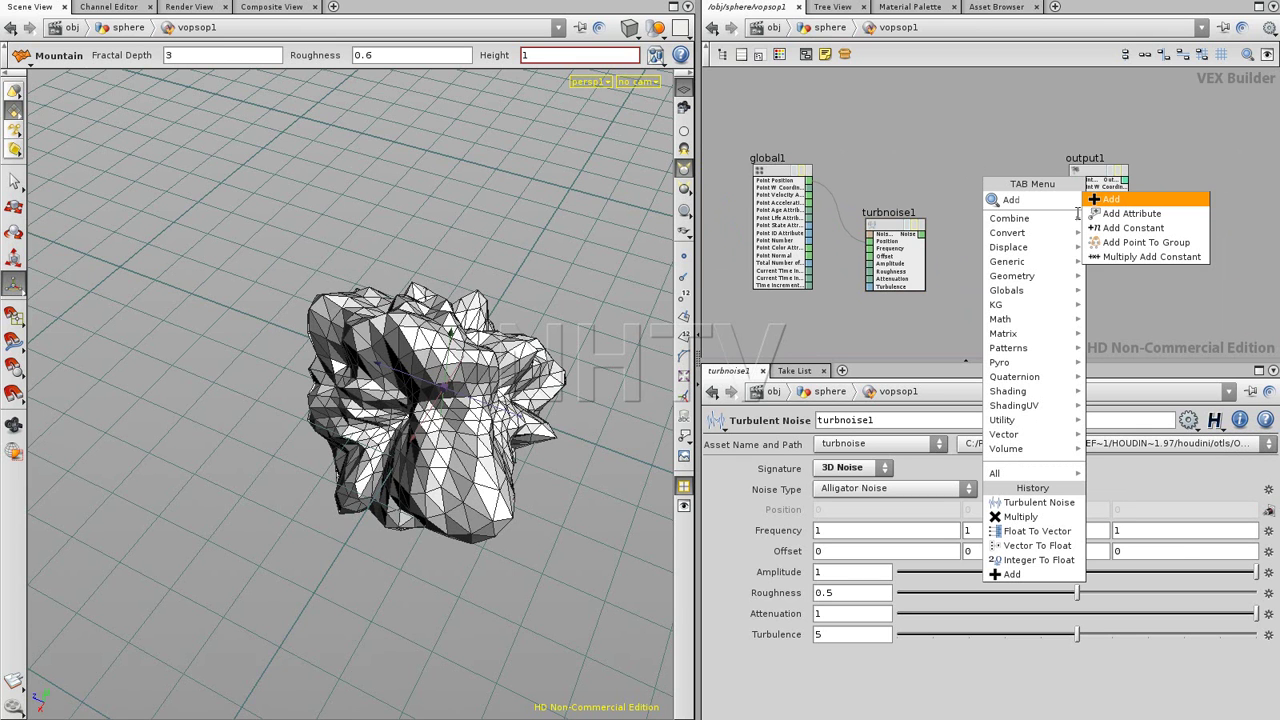
pyautogui.press('Return')
pyautogui.click(1004, 188)
pyautogui.moveTo(809, 180); pyautogui.dragTo(1004, 198)
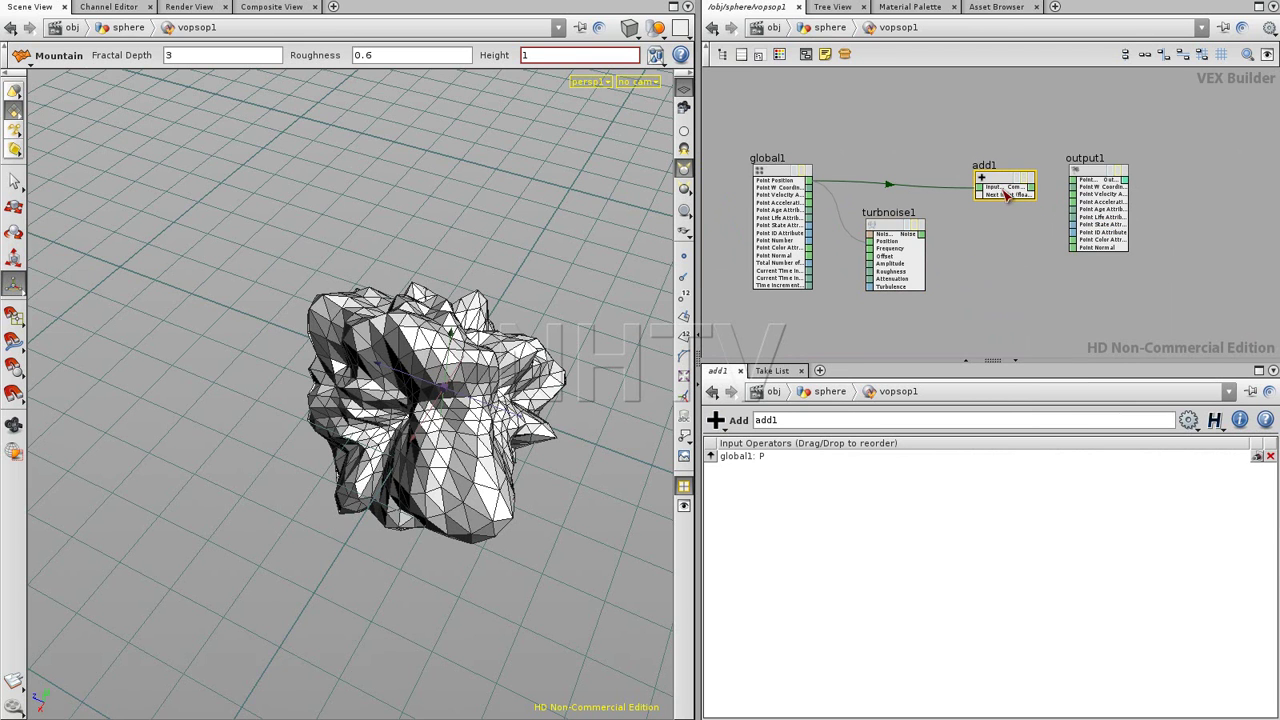
# Step: Connect turbnoise1's Noise output to add1's second input and feed add1's result into output1's point position
pyautogui.moveTo(922, 234); pyautogui.dragTo(1075, 185)
pyautogui.click(1075, 185)
pyautogui.click(1001, 287)
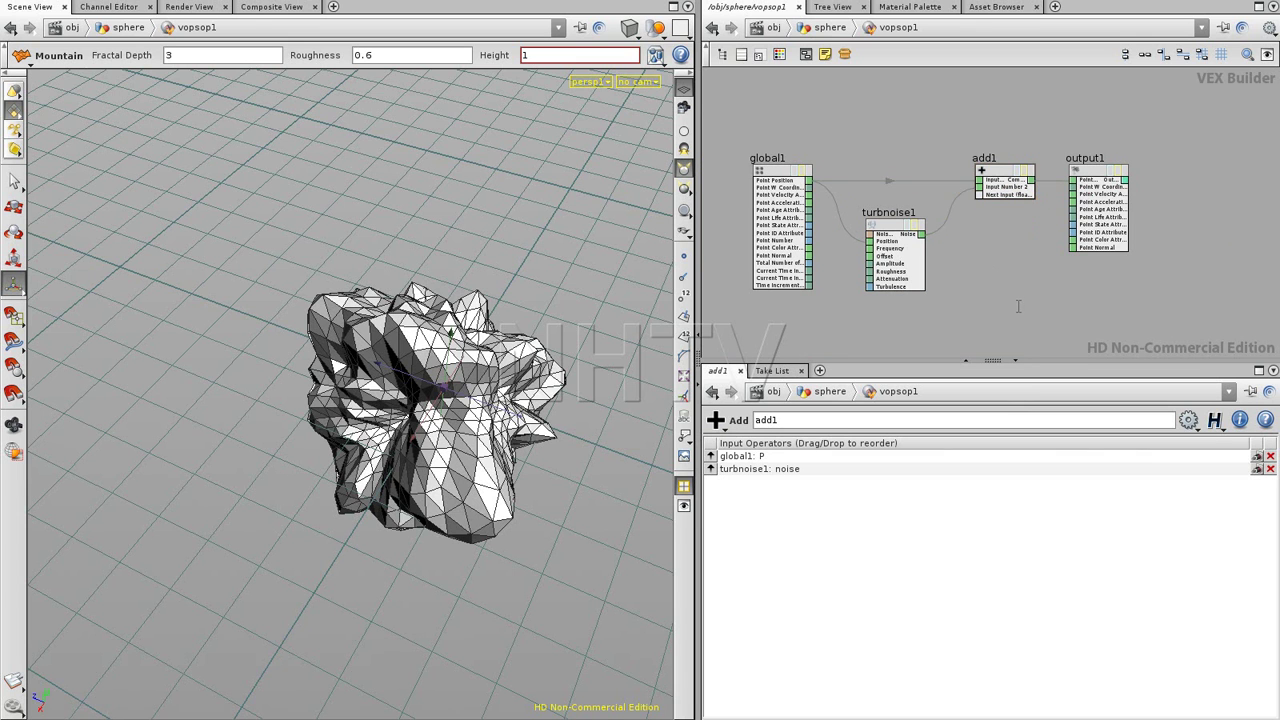
# Step: Go up to the sphere's geometry network and display vopsop1 to view the noise-displaced sphere
pyautogui.press('u')
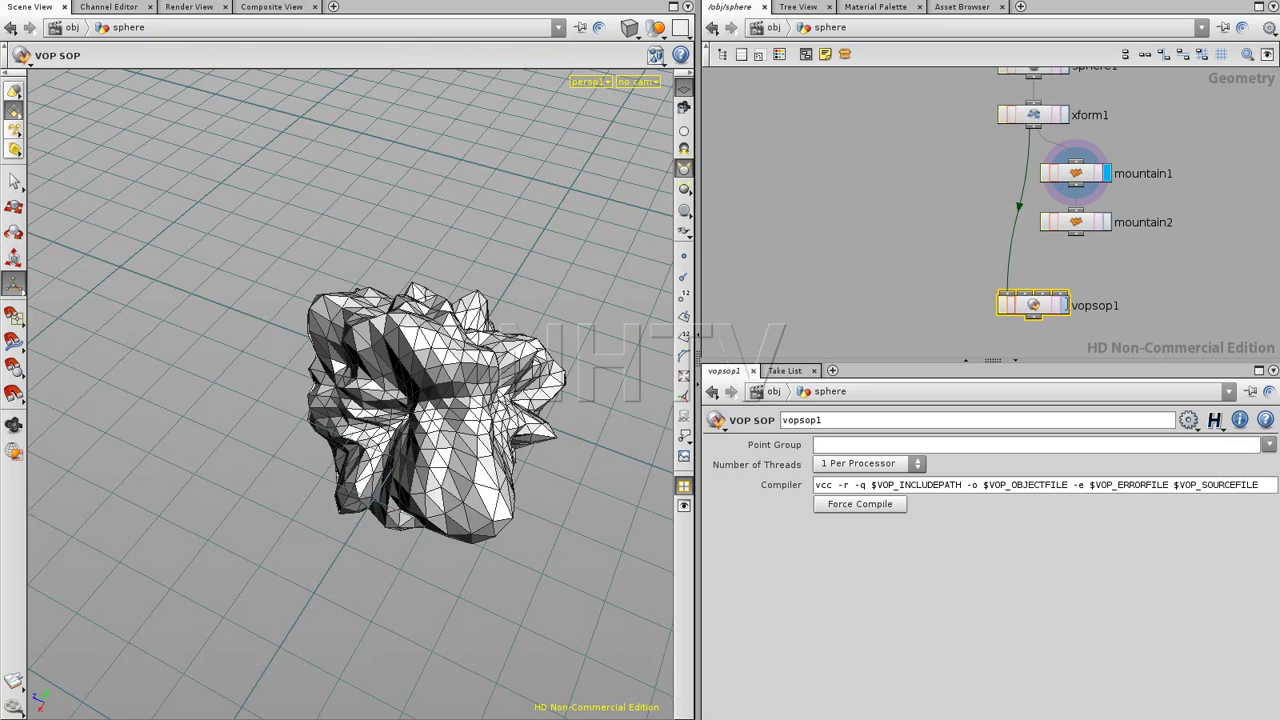
pyautogui.click(1063, 305)
pyautogui.click(838, 268)
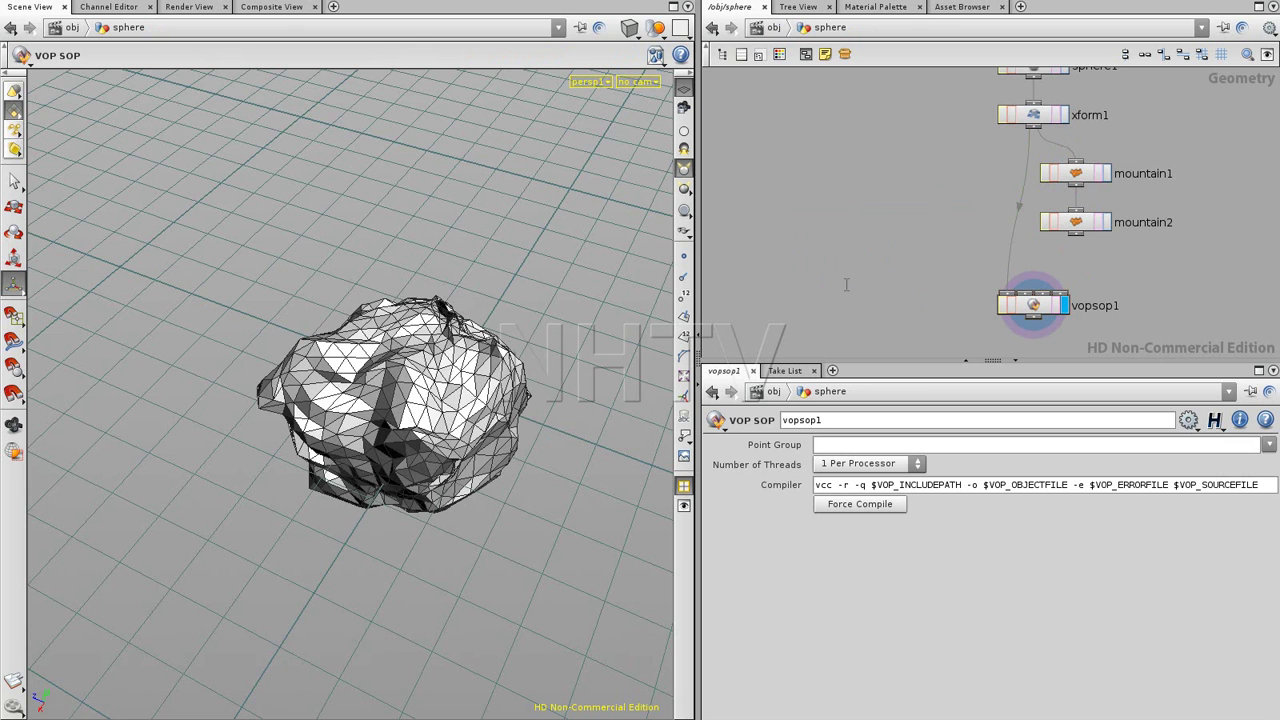
pyautogui.keyDown('alt'); pyautogui.moveTo(385, 390); pyautogui.dragTo(421, 405); pyautogui.keyUp('alt')
# Step: Set xform1's X translation to 0
pyautogui.click(1035, 115)
pyautogui.keyDown('alt'); pyautogui.moveTo(572, 306); pyautogui.dragTo(400, 400); pyautogui.keyUp('alt')
pyautogui.moveTo(891, 512); pyautogui.dragTo(757, 510)
pyautogui.write('00')
pyautogui.press('Return')
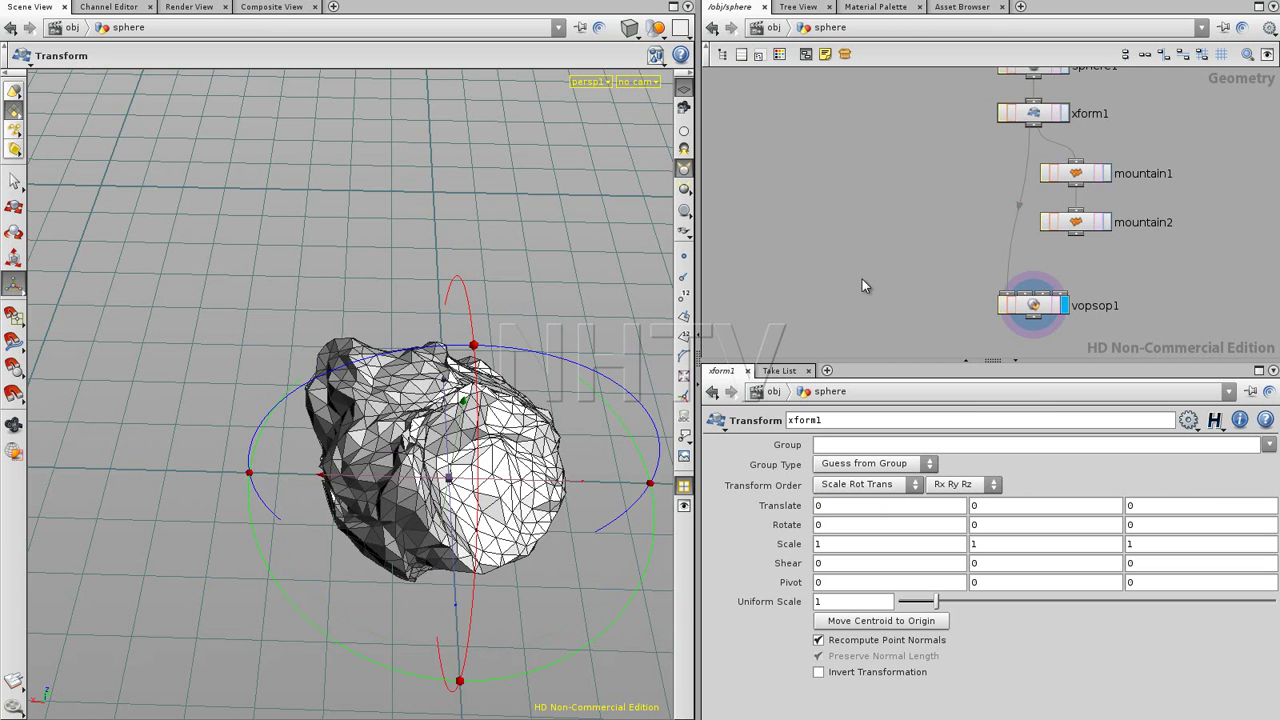
# Step: Reopen the network inside vopsop1, set turbnoise1's amplitude to 8 and inspect the displaced shape from several angles
pyautogui.doubleClick(1036, 306)
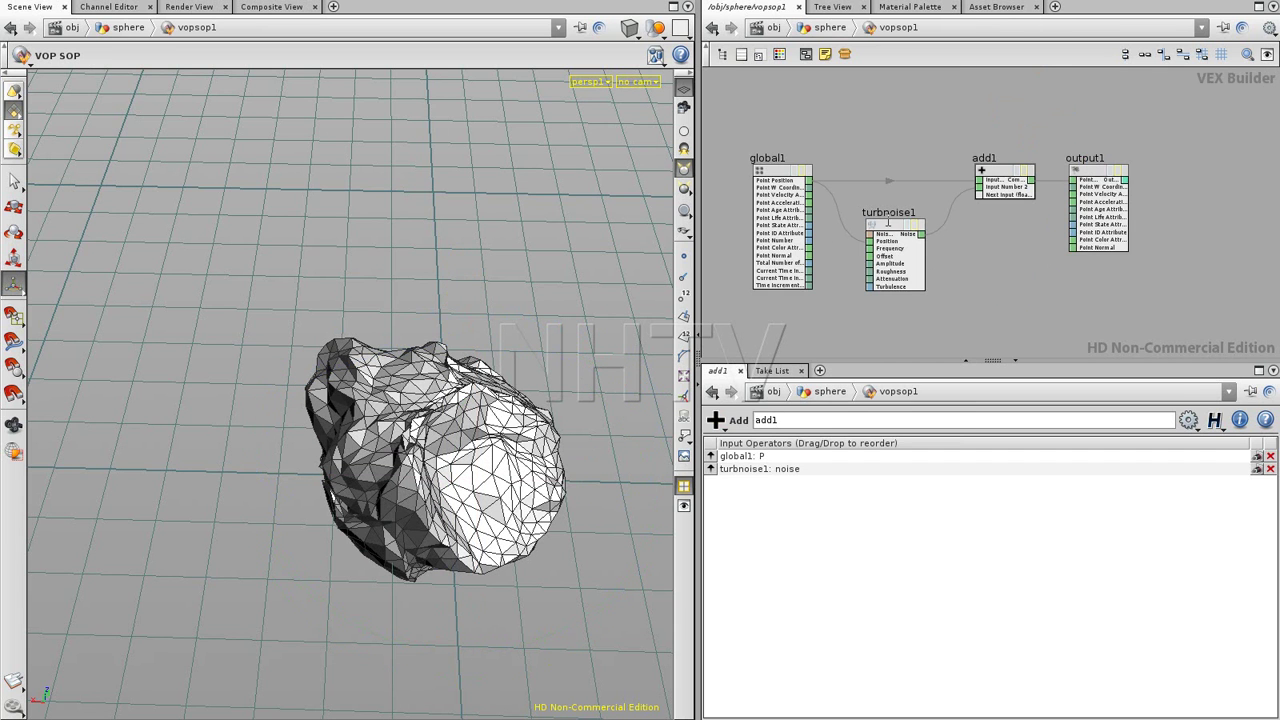
pyautogui.click(898, 224)
pyautogui.moveTo(858, 573); pyautogui.dragTo(762, 540)
pyautogui.write('8')
pyautogui.press('Return')
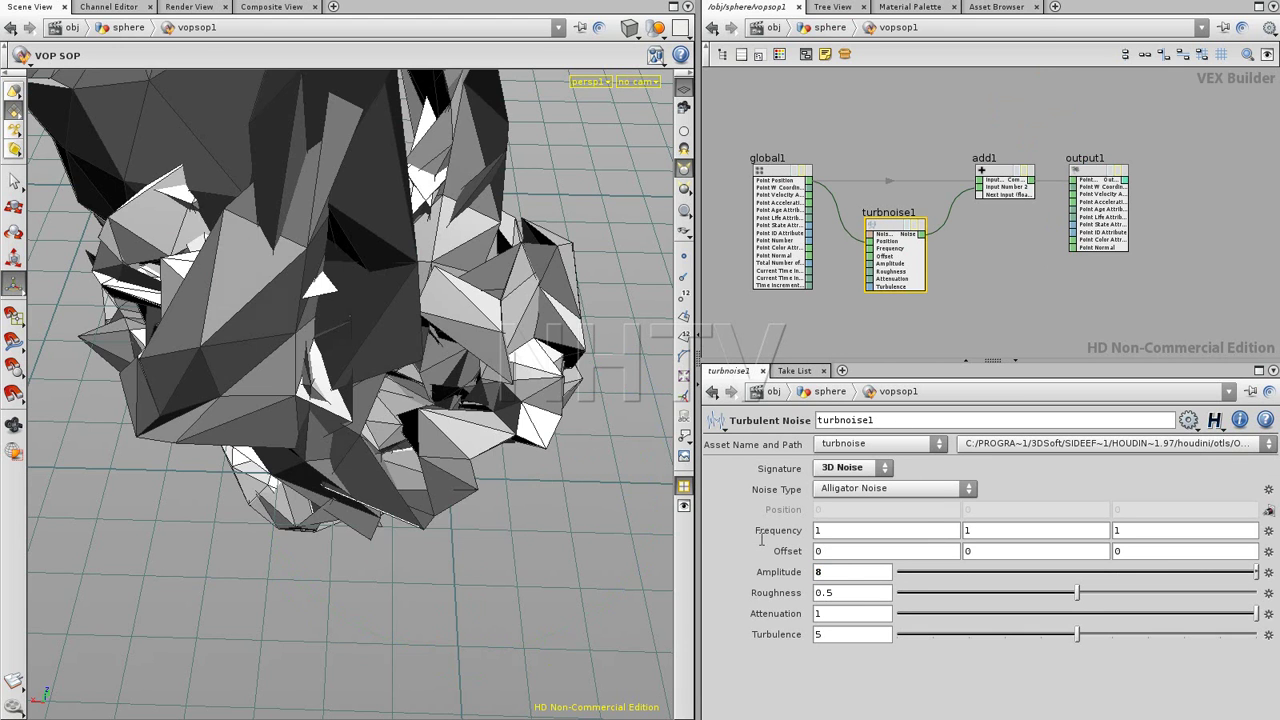
pyautogui.keyDown('alt'); pyautogui.moveTo(444, 414); pyautogui.dragTo(194, 432); pyautogui.keyUp('alt')
pyautogui.scroll(-5, 517, 323)
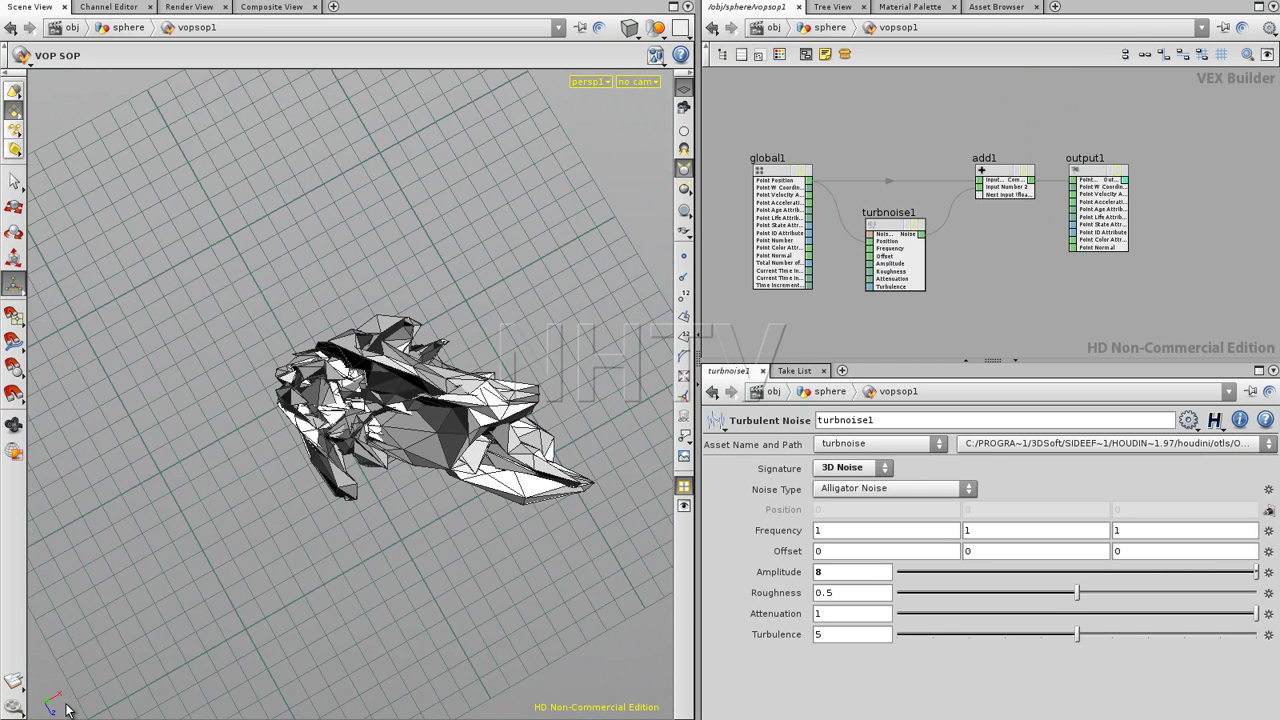
pyautogui.keyDown('alt'); pyautogui.moveTo(320, 523); pyautogui.dragTo(405, 375); pyautogui.keyUp('alt')
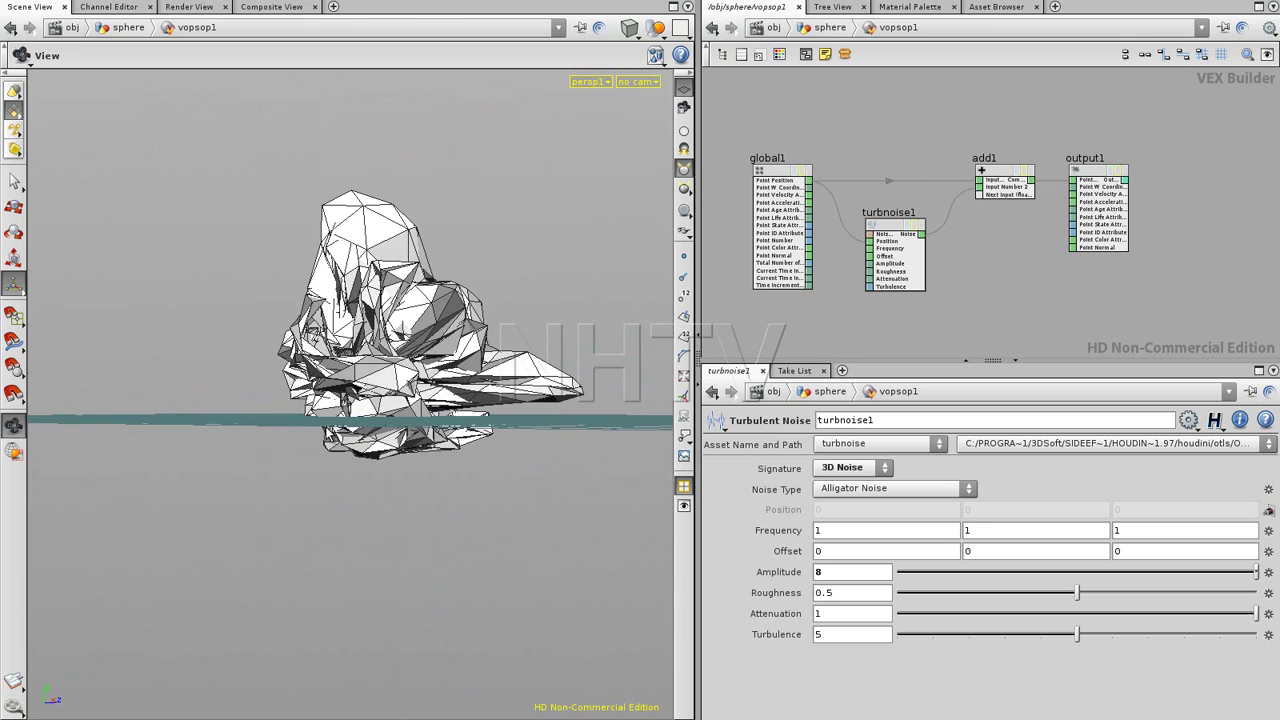
# Step: Try Perlin Noise and Original Perlin Noise as turbnoise1's noise type, inspecting the displaced sphere with each
pyautogui.click(888, 487)
pyautogui.click(847, 504)
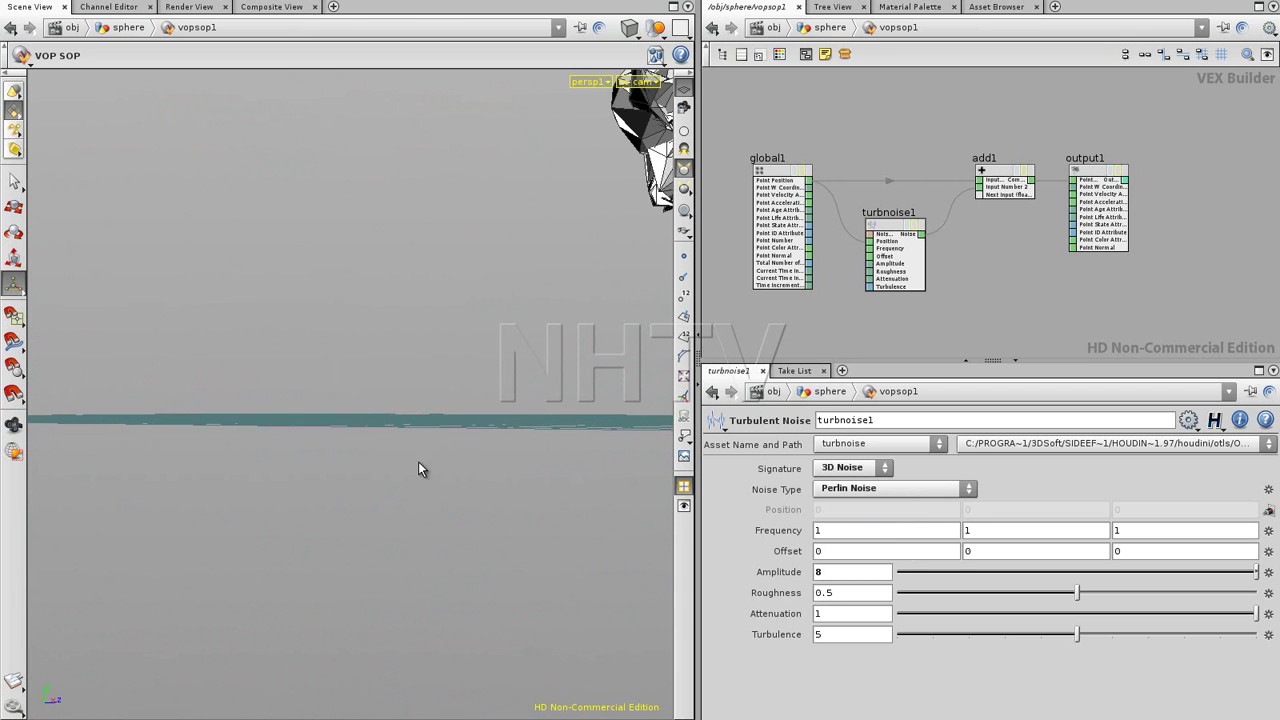
pyautogui.keyDown('alt'); pyautogui.moveTo(480, 484); pyautogui.dragTo(450, 268); pyautogui.keyUp('alt')
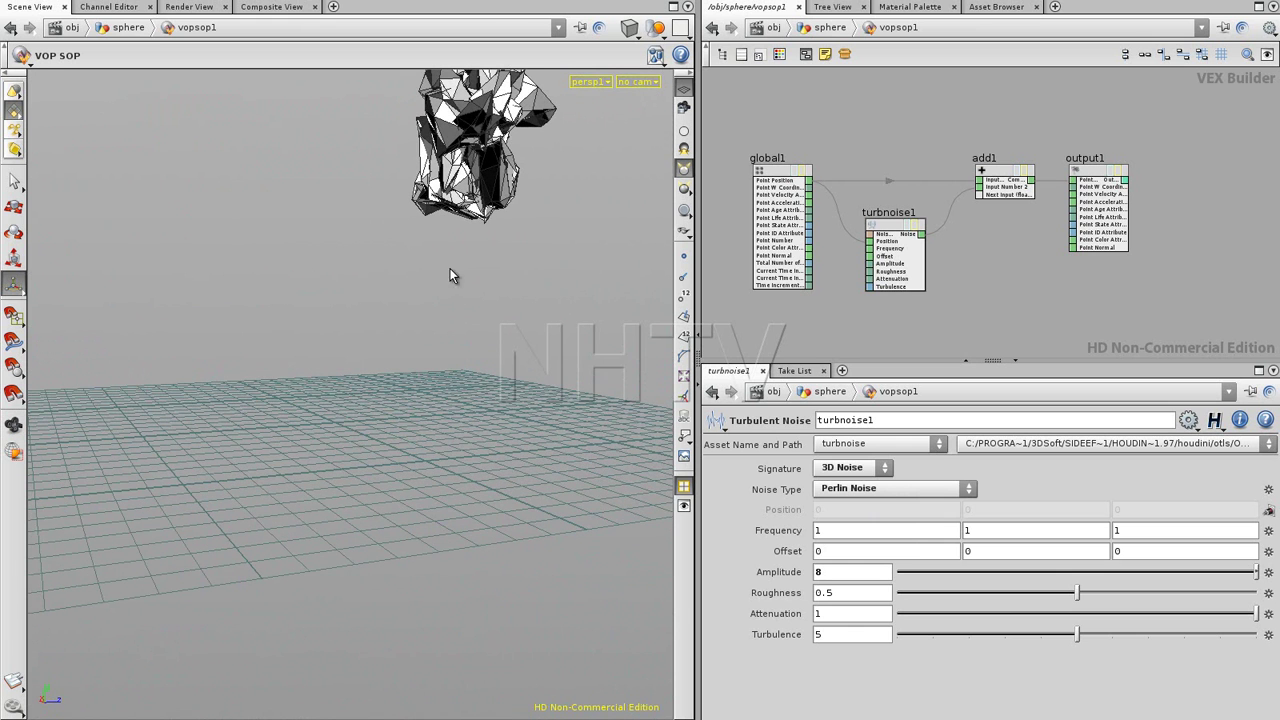
pyautogui.click(899, 490)
pyautogui.click(889, 520)
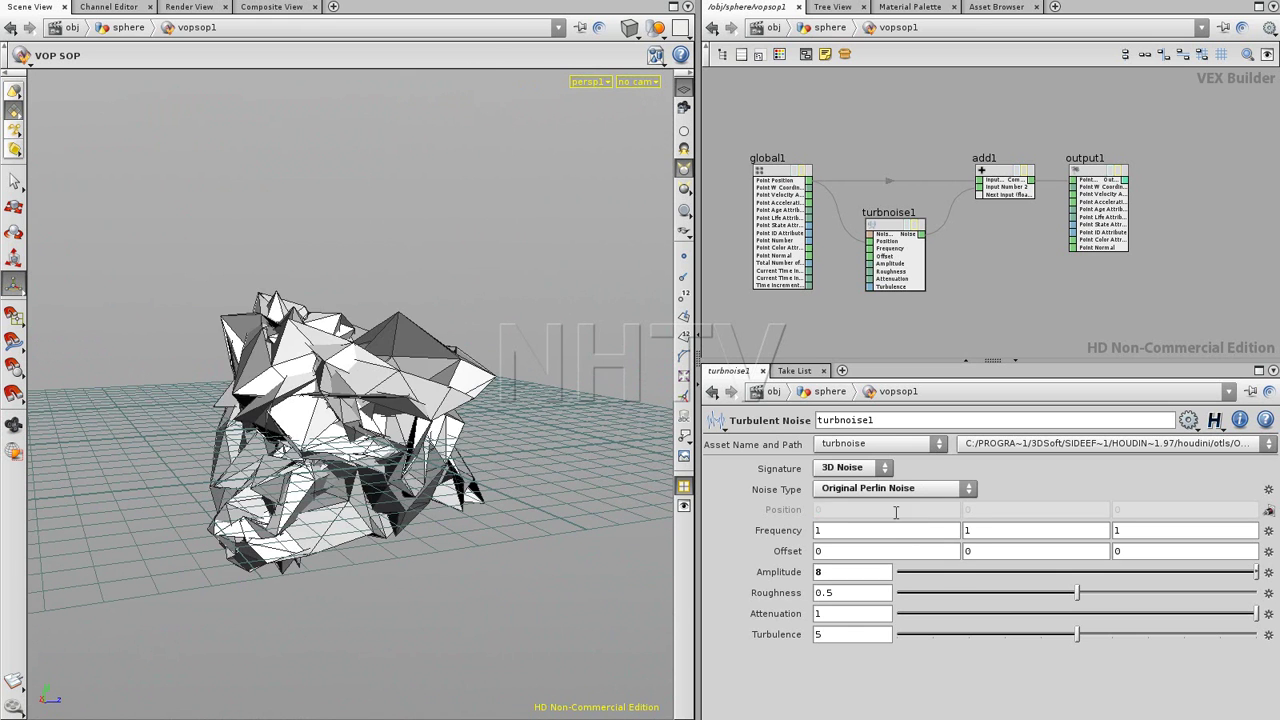
pyautogui.keyDown('alt'); pyautogui.moveTo(330, 450); pyautogui.dragTo(385, 440); pyautogui.keyUp('alt')
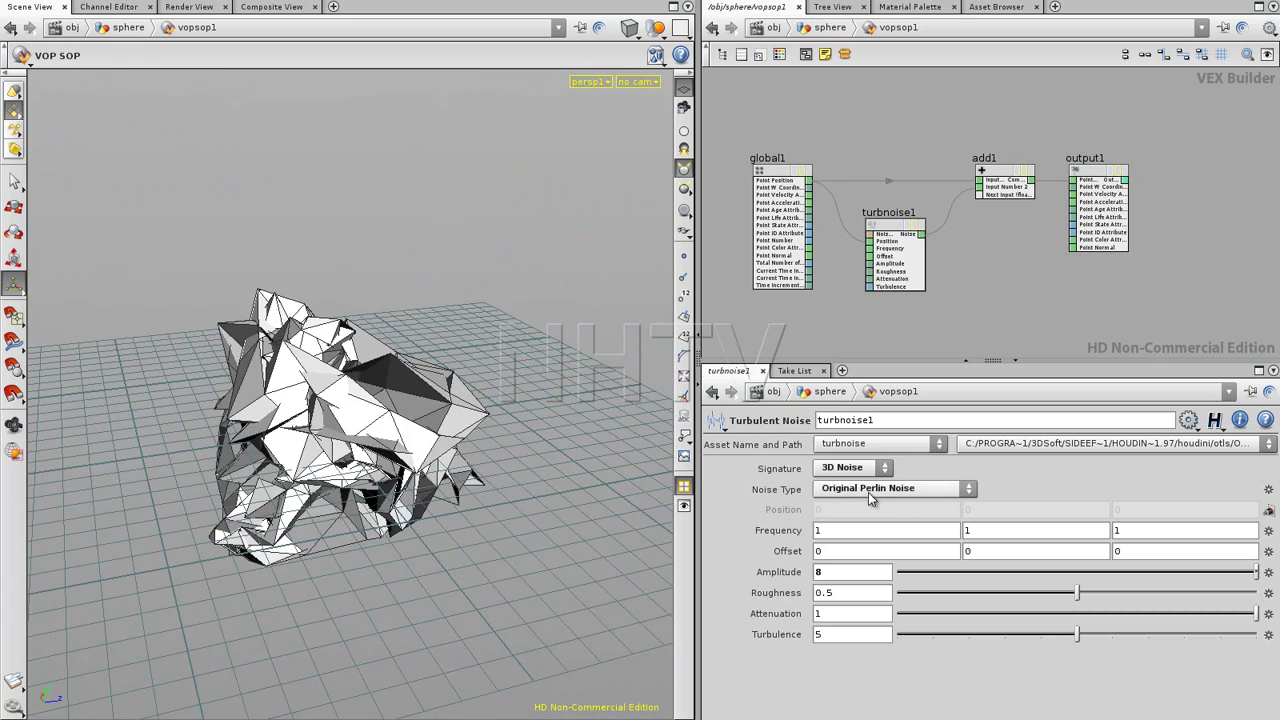
# Step: Try Sparse Convolution Noise and Simplex Noise as turbnoise1's noise type, inspecting the displaced sphere with each
pyautogui.click(884, 489)
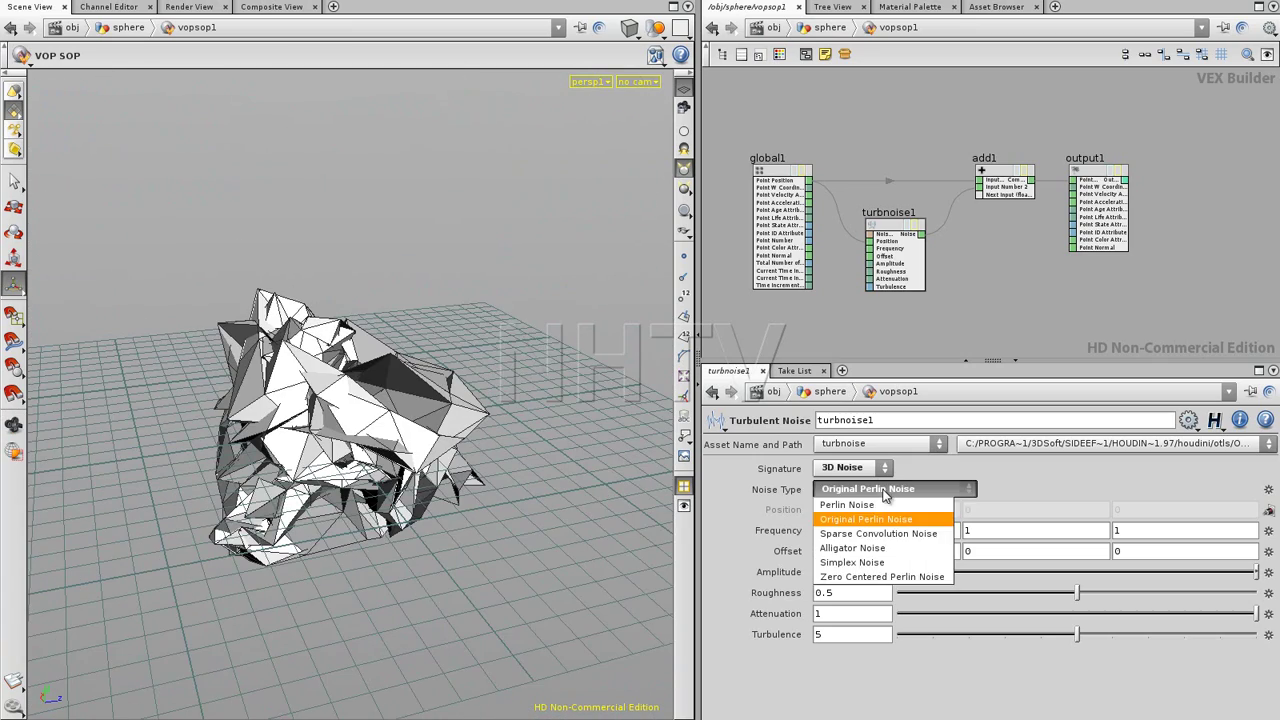
pyautogui.click(875, 530)
pyautogui.keyDown('alt'); pyautogui.moveTo(430, 445); pyautogui.dragTo(412, 424); pyautogui.keyUp('alt')
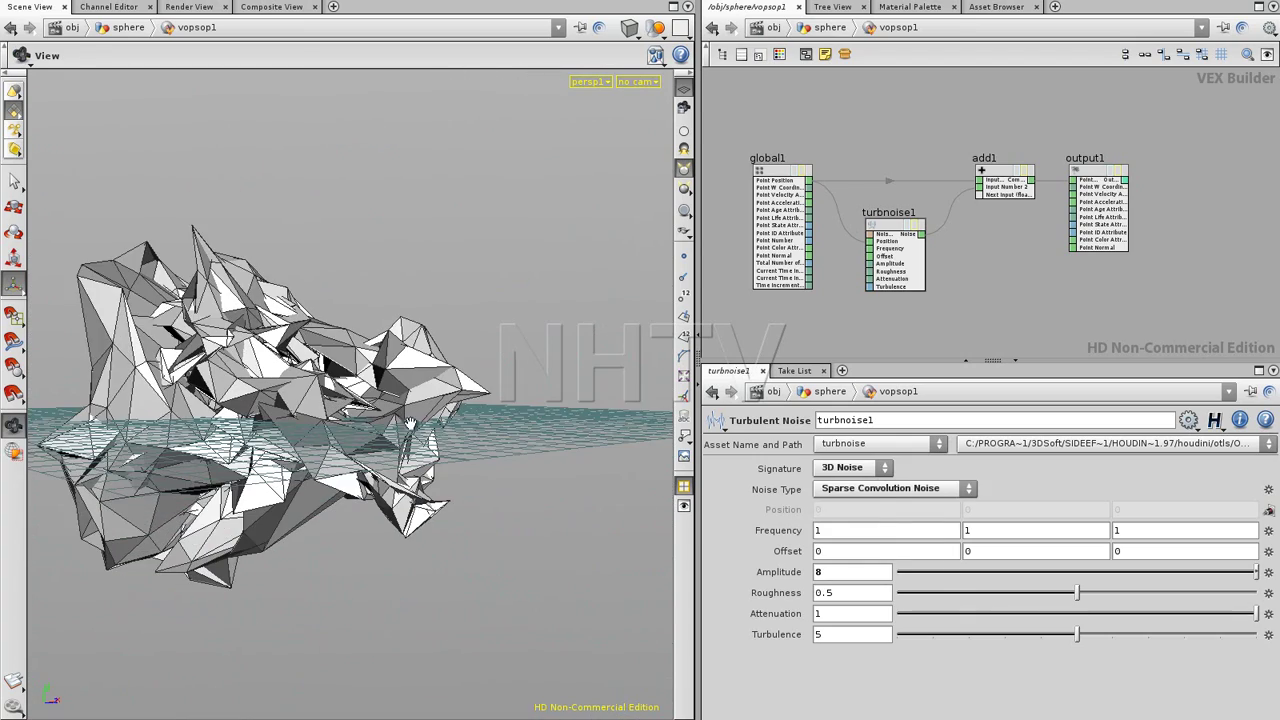
pyautogui.click(880, 489)
pyautogui.click(868, 562)
pyautogui.keyDown('alt'); pyautogui.moveTo(442, 466); pyautogui.dragTo(385, 600); pyautogui.keyUp('alt')
# Step: Compare Zero Centered Perlin Noise with Perlin Noise on turbnoise1 and settle on Zero Centered Perlin Noise
pyautogui.click(875, 489)
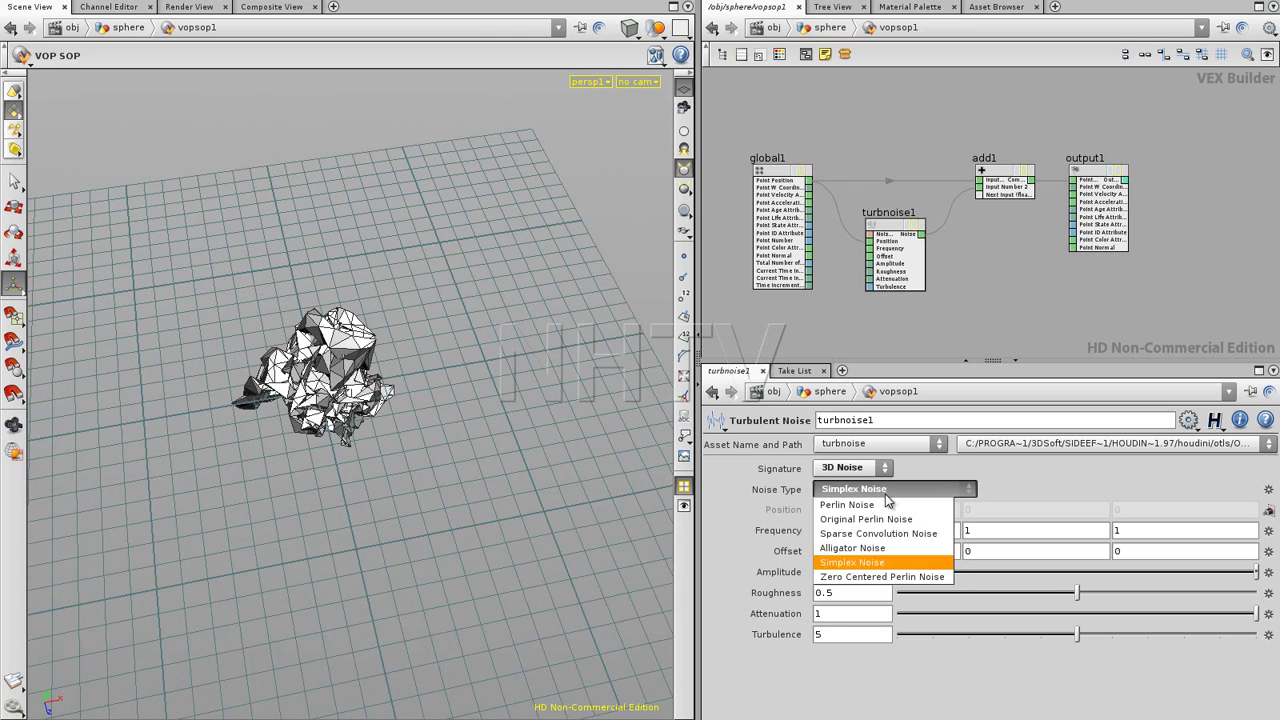
pyautogui.click(868, 574)
pyautogui.keyDown('alt'); pyautogui.moveTo(412, 485); pyautogui.dragTo(866, 514); pyautogui.keyUp('alt')
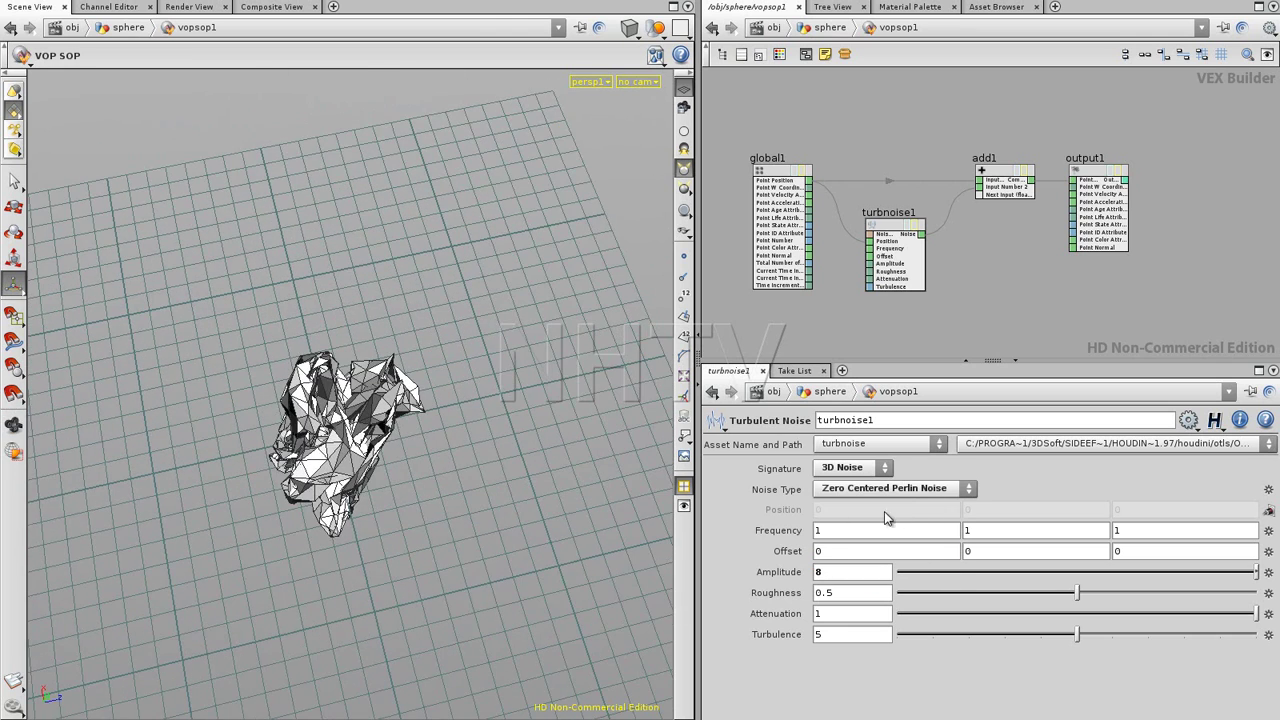
pyautogui.keyDown('alt'); pyautogui.moveTo(449, 477); pyautogui.dragTo(421, 357); pyautogui.keyUp('alt')
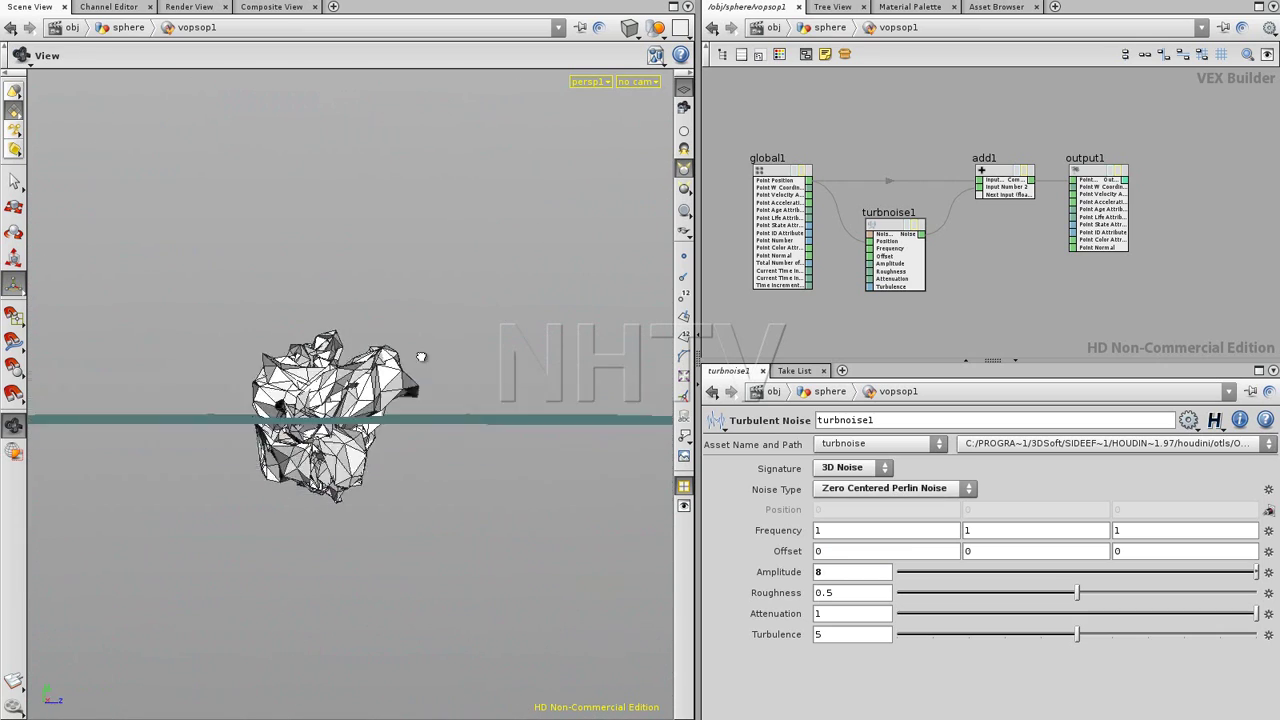
pyautogui.click(872, 489)
pyautogui.click(858, 503)
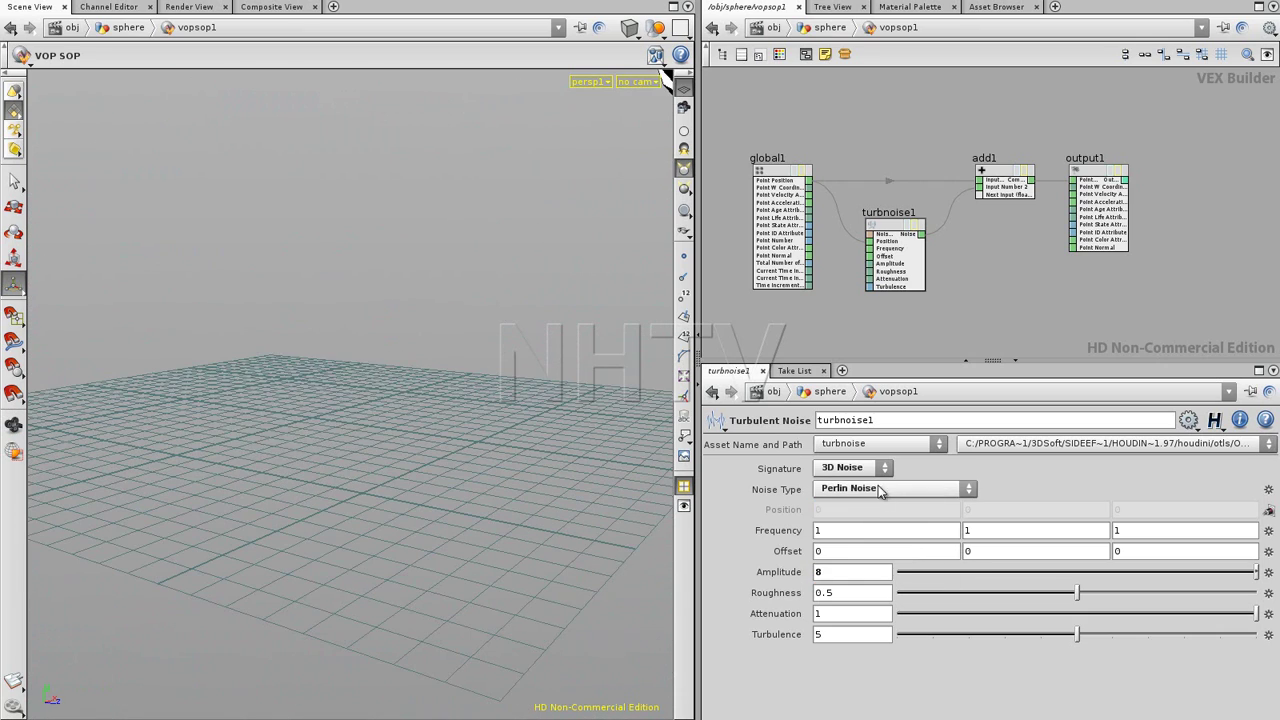
pyautogui.click(878, 488)
pyautogui.click(910, 577)
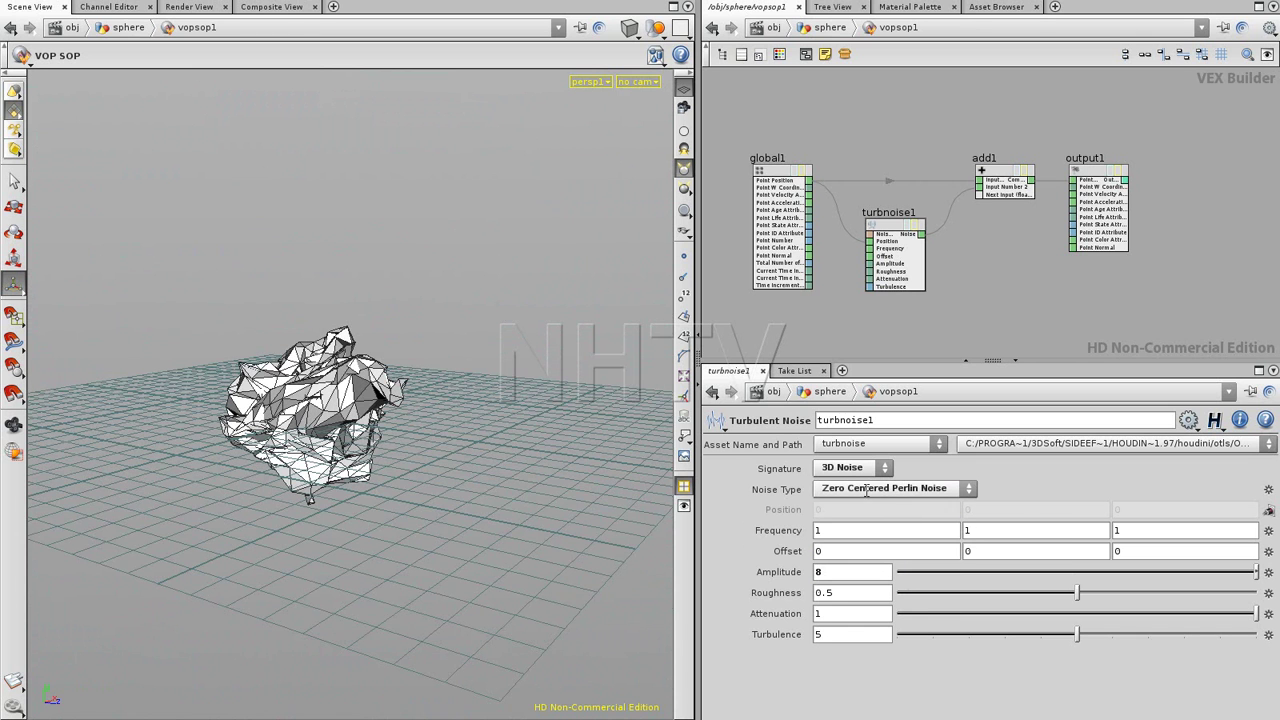
# Step: Set turbnoise1's amplitude to 1 and inspect the displaced sphere
pyautogui.moveTo(870, 572); pyautogui.dragTo(712, 556)
pyautogui.write('1')
pyautogui.press('Return')
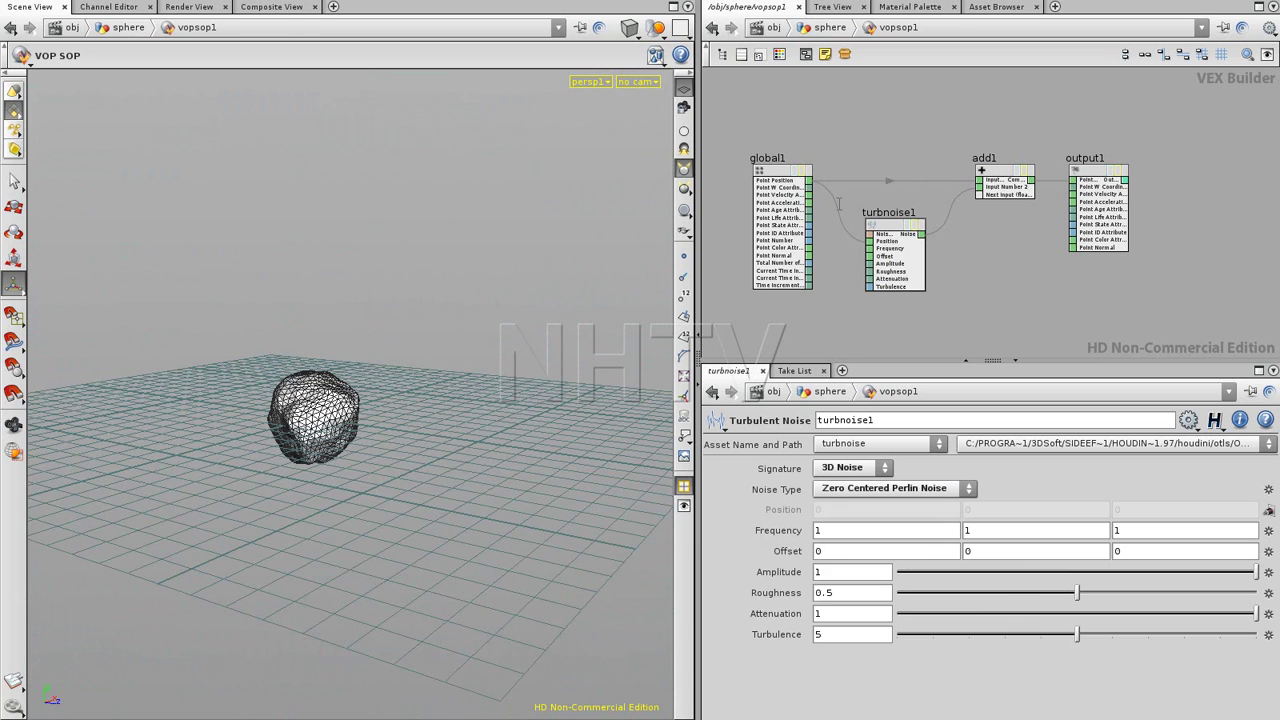
pyautogui.keyDown('alt'); pyautogui.moveTo(329, 336); pyautogui.dragTo(228, 400); pyautogui.keyUp('alt')
# Step: Go up to the sphere's geometry network and move the sphere with xform1 to about 0.24 in X and -0.31 in Z
pyautogui.press('u')
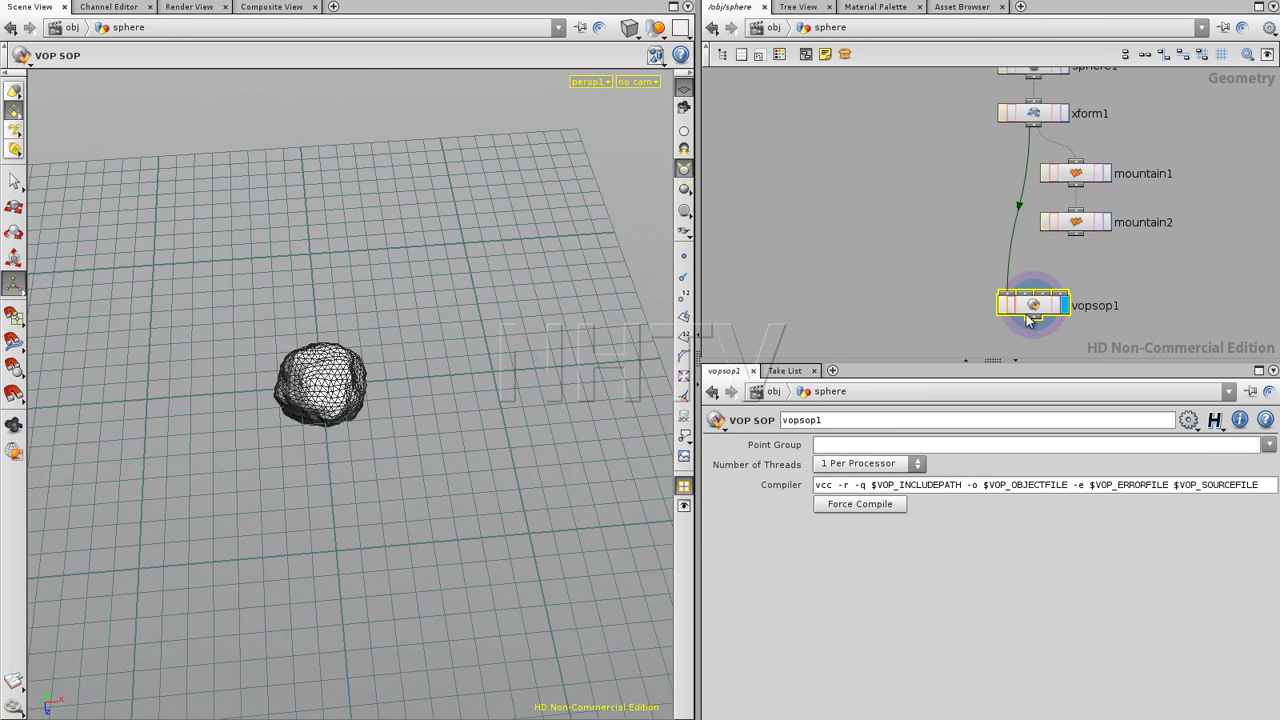
pyautogui.click(1042, 114)
pyautogui.keyDown('alt'); pyautogui.moveTo(296, 400); pyautogui.dragTo(324, 402); pyautogui.keyUp('alt')
pyautogui.keyDown('alt'); pyautogui.moveTo(324, 402); pyautogui.dragTo(374, 394); pyautogui.keyUp('alt')
pyautogui.keyDown('alt'); pyautogui.moveTo(374, 394); pyautogui.dragTo(612, 373, button='right'); pyautogui.keyUp('alt')
pyautogui.press('t')
pyautogui.moveTo(284, 428)
pyautogui.mouseDown()
pyautogui.moveTo(292, 412)
pyautogui.moveTo(443, 400)
pyautogui.moveTo(490, 372)
pyautogui.moveTo(330, 375)
pyautogui.moveTo(150, 410)
pyautogui.moveTo(160, 425)
pyautogui.moveTo(215, 425)
pyautogui.moveTo(400, 405)
pyautogui.moveTo(268, 422)
pyautogui.mouseUp()
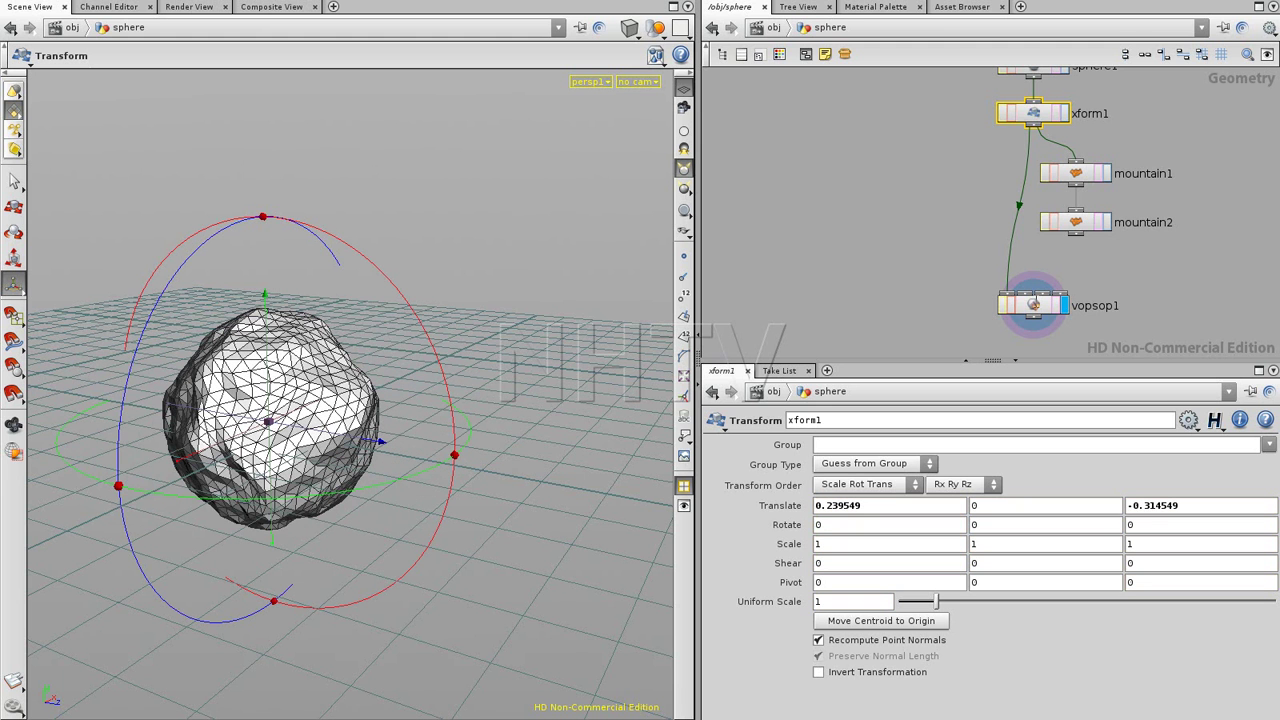
# Step: Connect mountain2 to vopsop1's first input, display mountain2 and move its viewport handle to compare the Mountain effect
pyautogui.moveTo(1076, 235); pyautogui.dragTo(1007, 293)
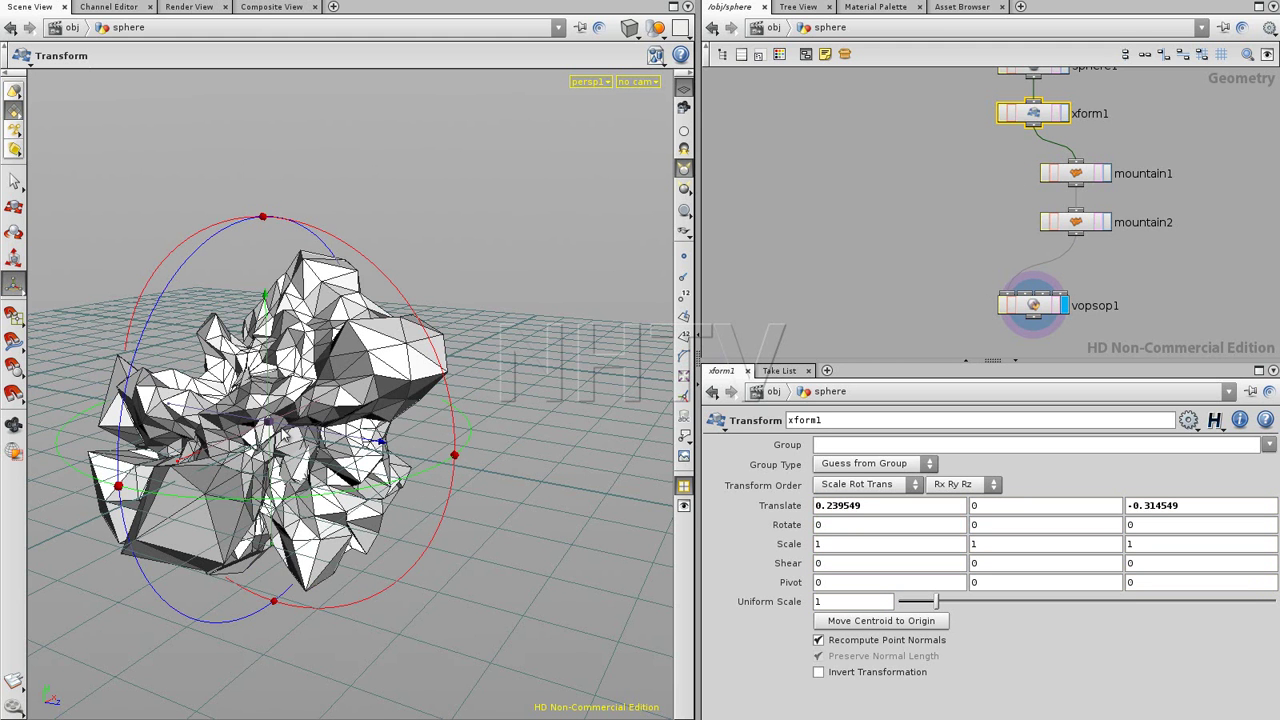
pyautogui.click(1103, 222)
pyautogui.click(1088, 222)
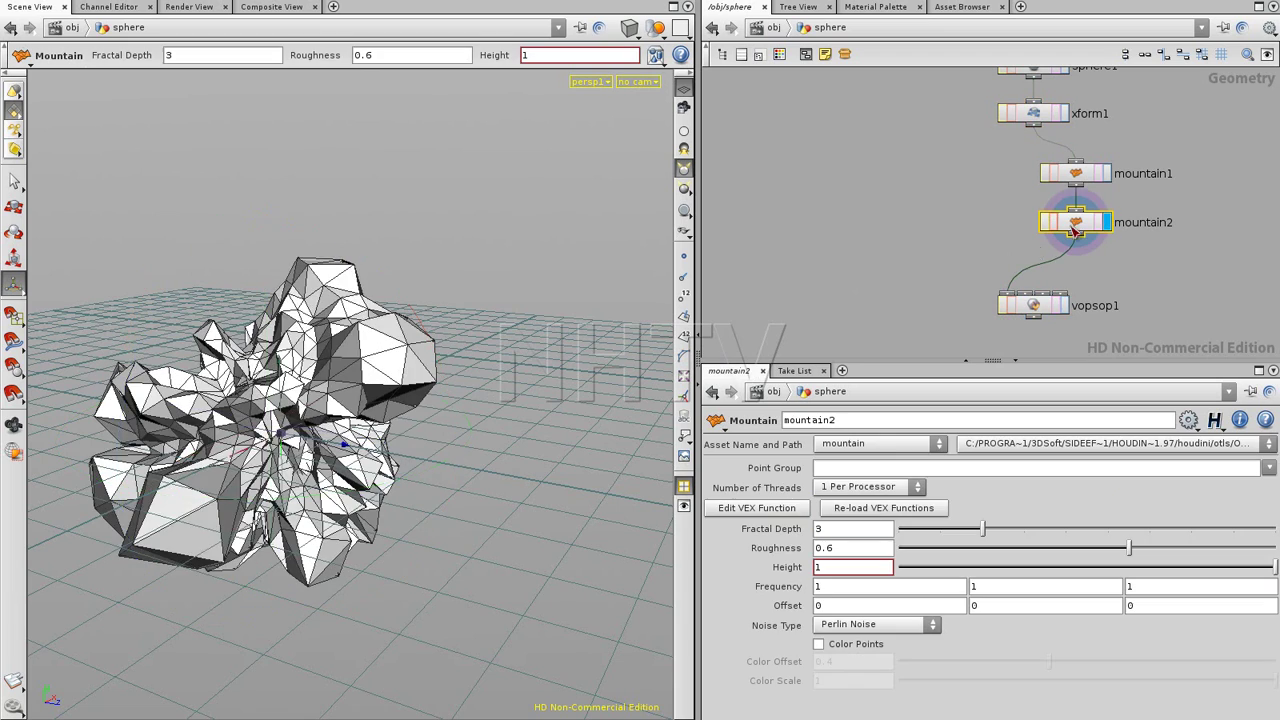
pyautogui.moveTo(282, 435); pyautogui.dragTo(240, 428)
# Step: Reconnect xform1 directly to vopsop1's first input and display vopsop1
pyautogui.click(1048, 109)
pyautogui.moveTo(1035, 126); pyautogui.dragTo(1032, 294)
pyautogui.click(1064, 305)
pyautogui.keyDown('alt'); pyautogui.moveTo(228, 348); pyautogui.dragTo(378, 336); pyautogui.keyUp('alt')
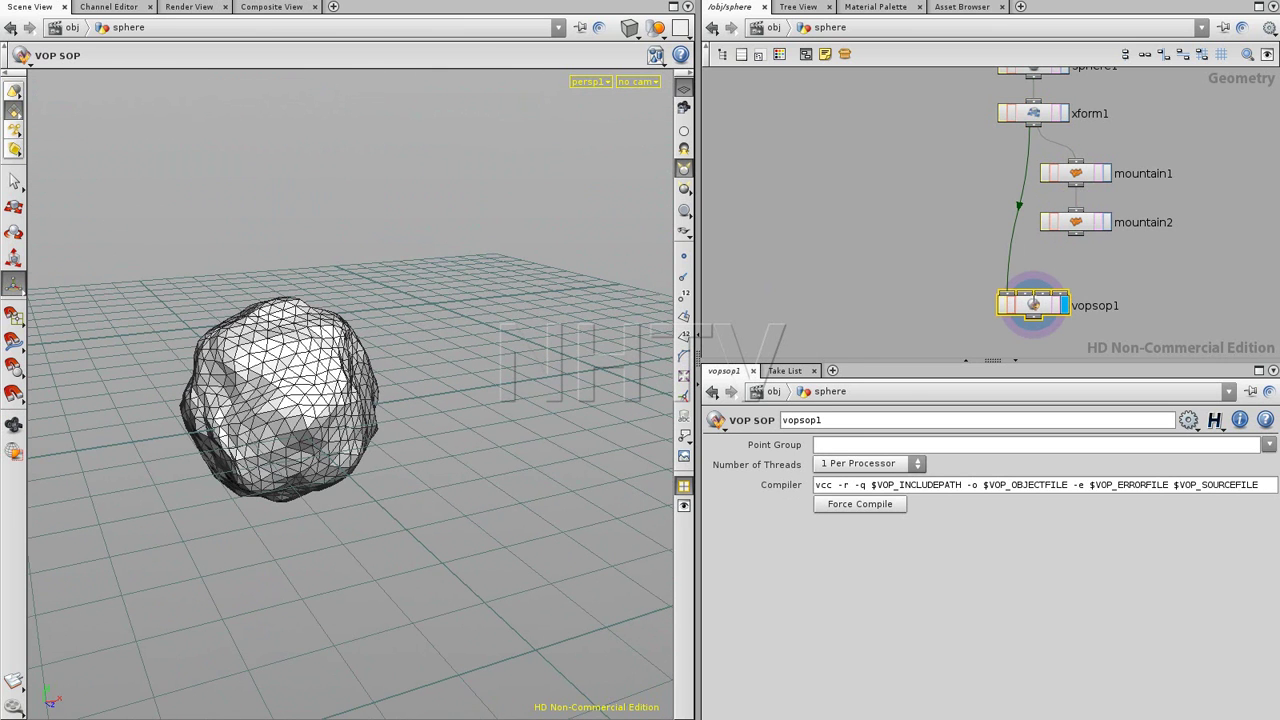
# Step: Open the network inside vopsop1 and move global1 farther away from turbnoise1
pyautogui.doubleClick(1034, 305)
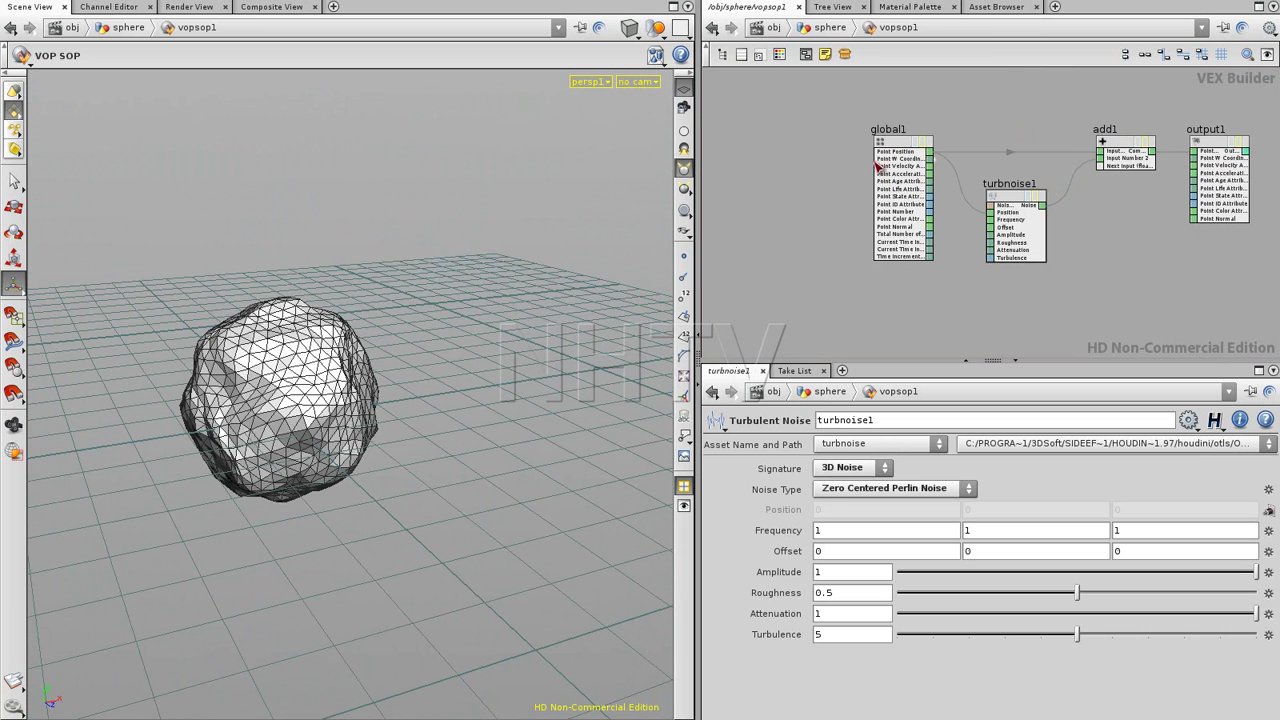
pyautogui.moveTo(811, 146); pyautogui.dragTo(812, 146)
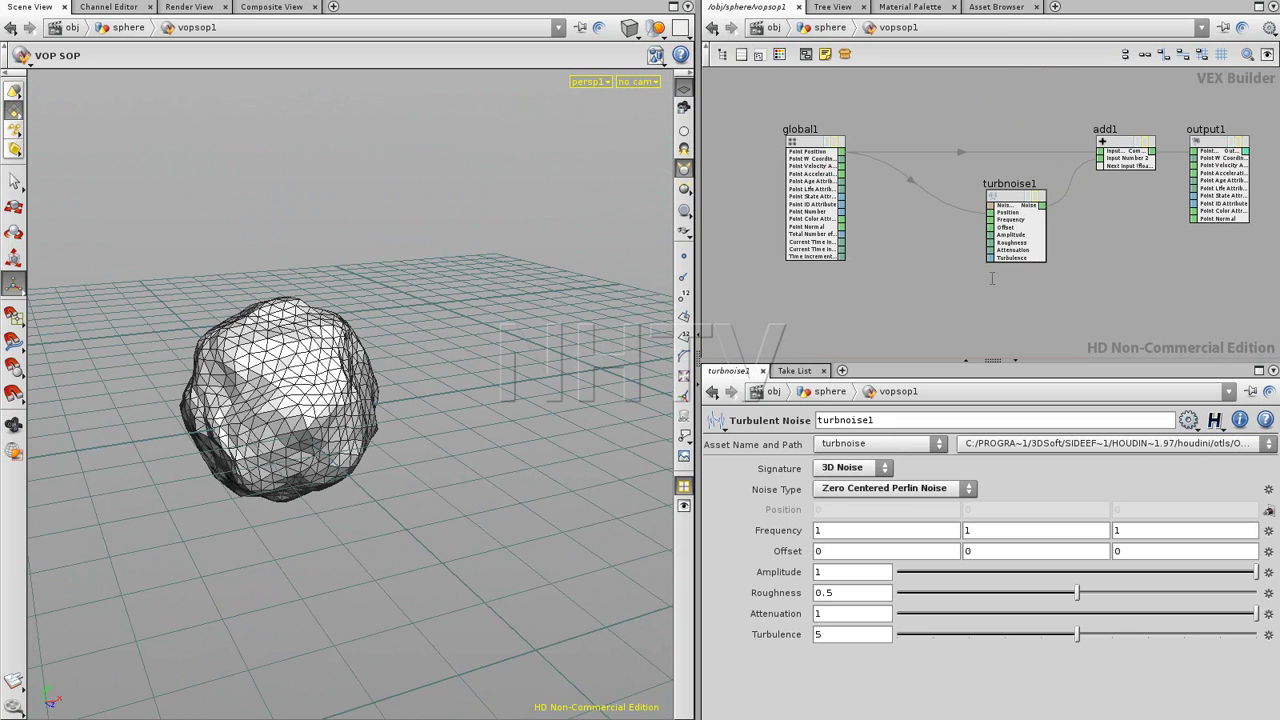
pyautogui.press('u')
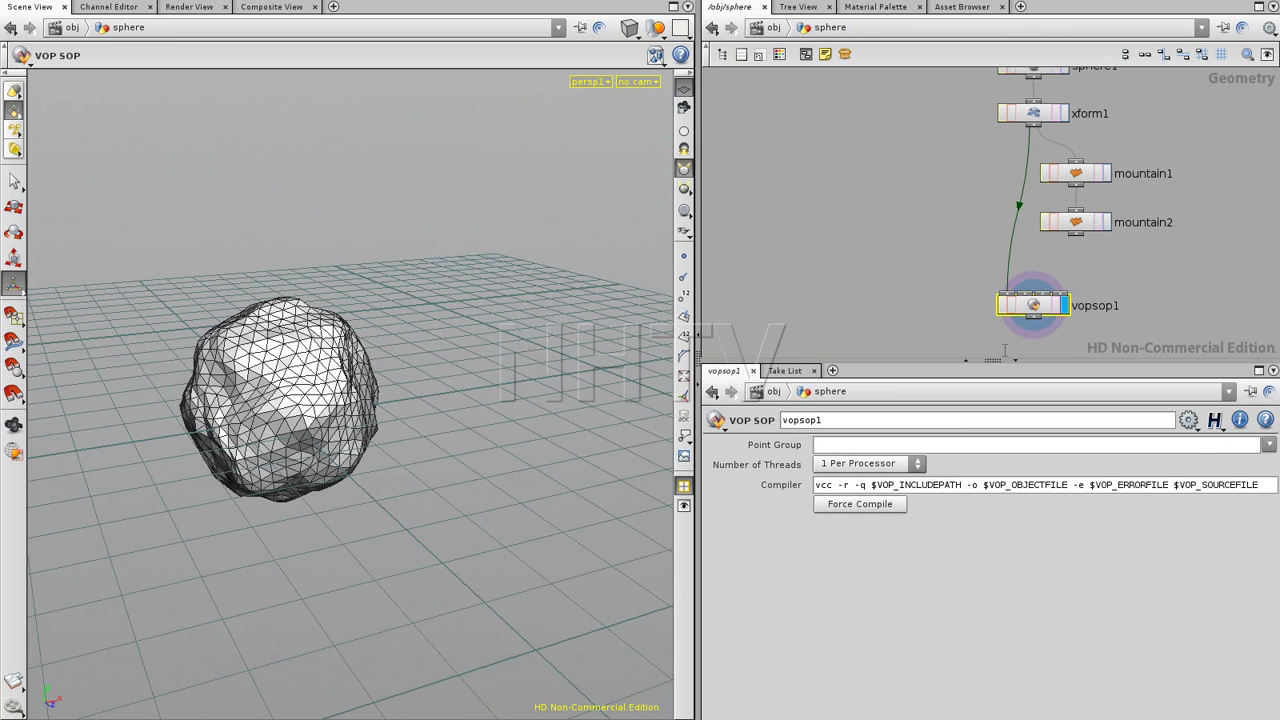
pyautogui.doubleClick(1040, 305)
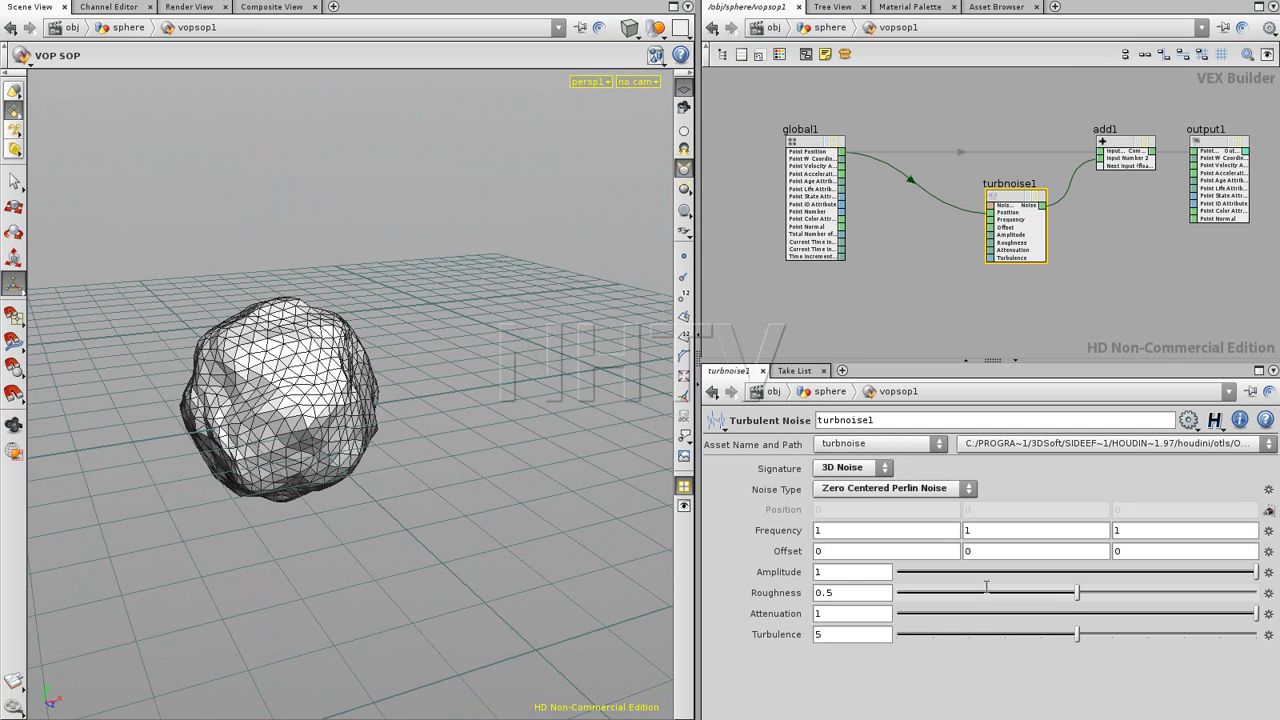
pyautogui.moveTo(1096, 572); pyautogui.dragTo(1260, 573)
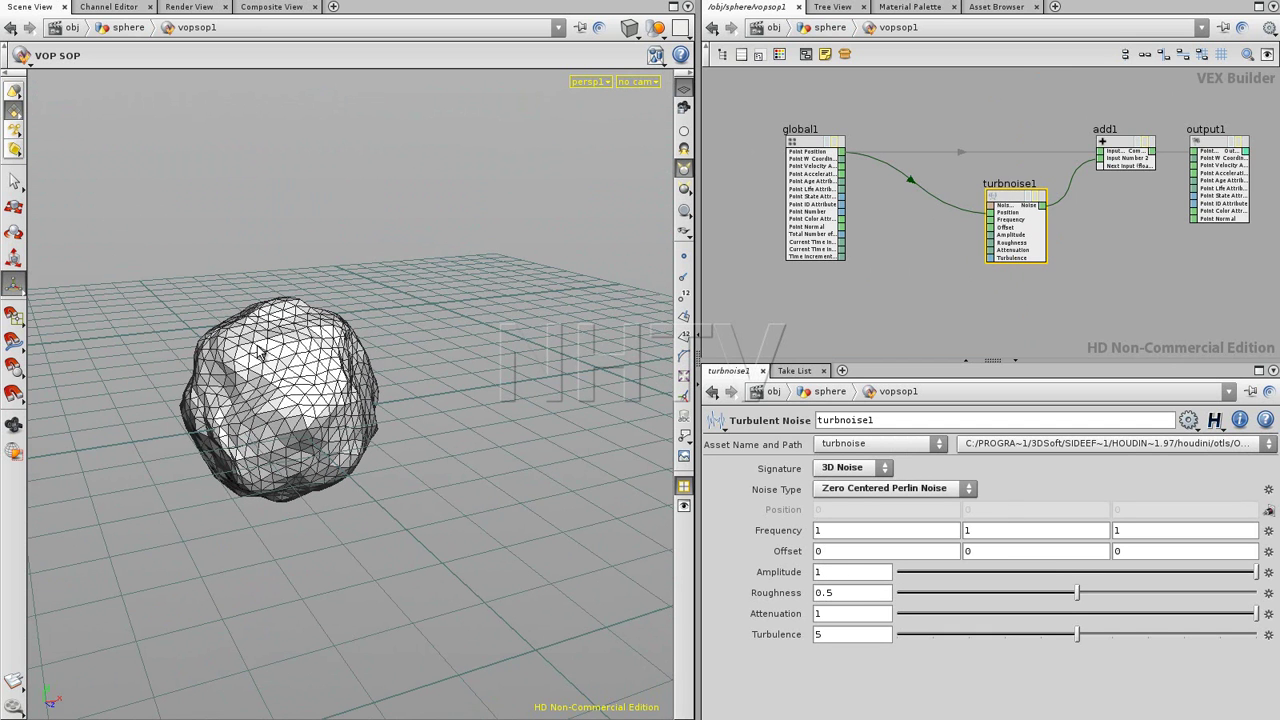
# Step: Move global1 aside for more room and add a Parameter node between it and turbnoise1
pyautogui.scroll(4, 954, 274)
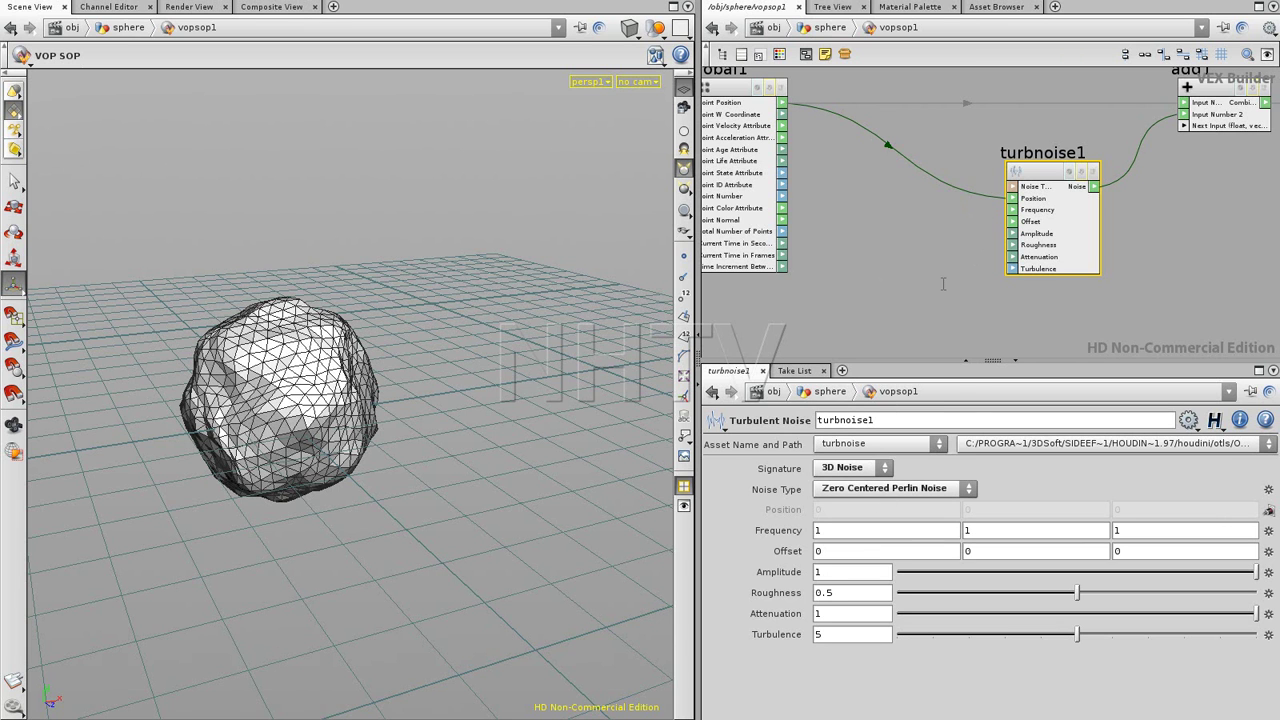
pyautogui.moveTo(887, 234); pyautogui.dragTo(1035, 225, button='middle')
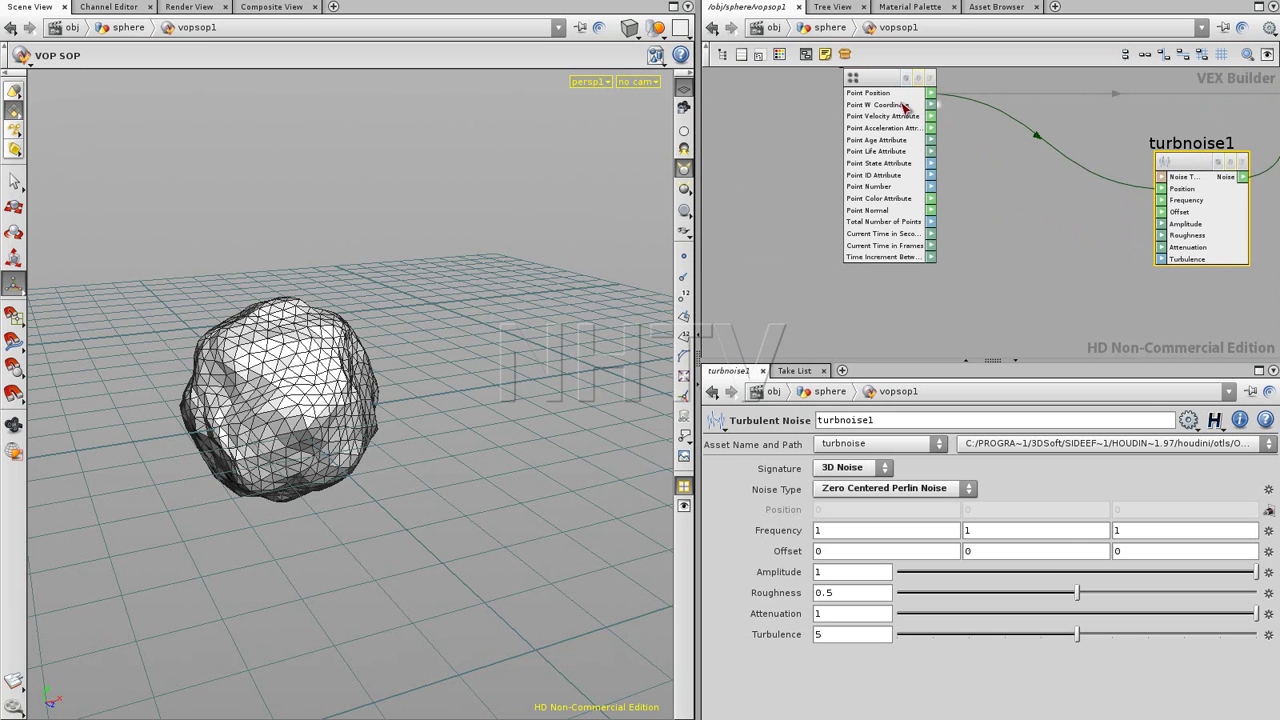
pyautogui.moveTo(885, 82); pyautogui.dragTo(811, 82)
pyautogui.click(1028, 271)
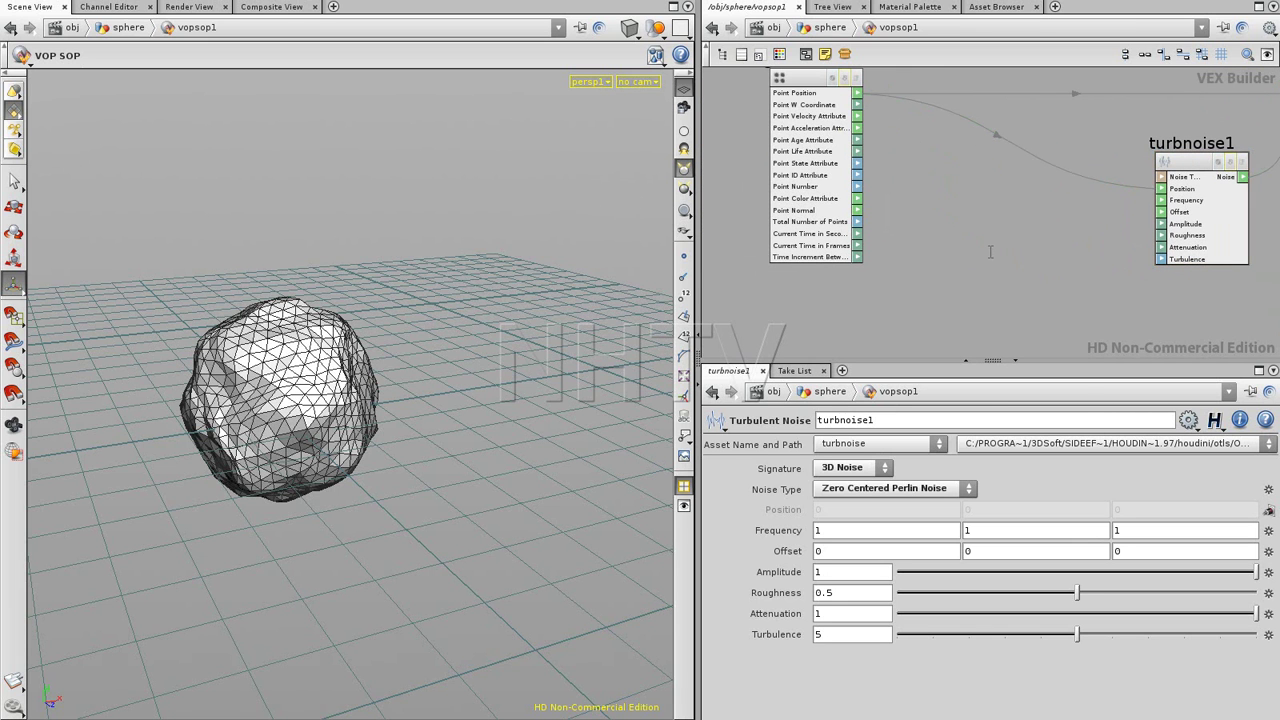
pyautogui.press('Tab')
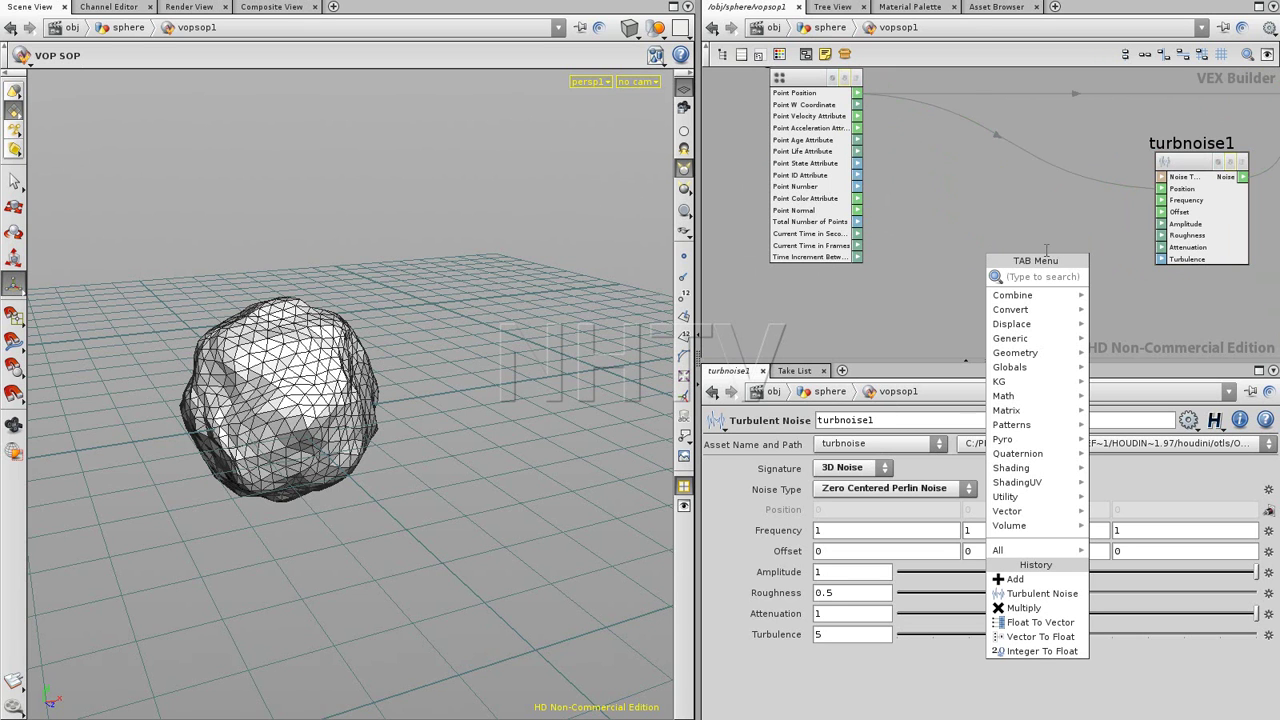
pyautogui.moveTo(1018, 497)
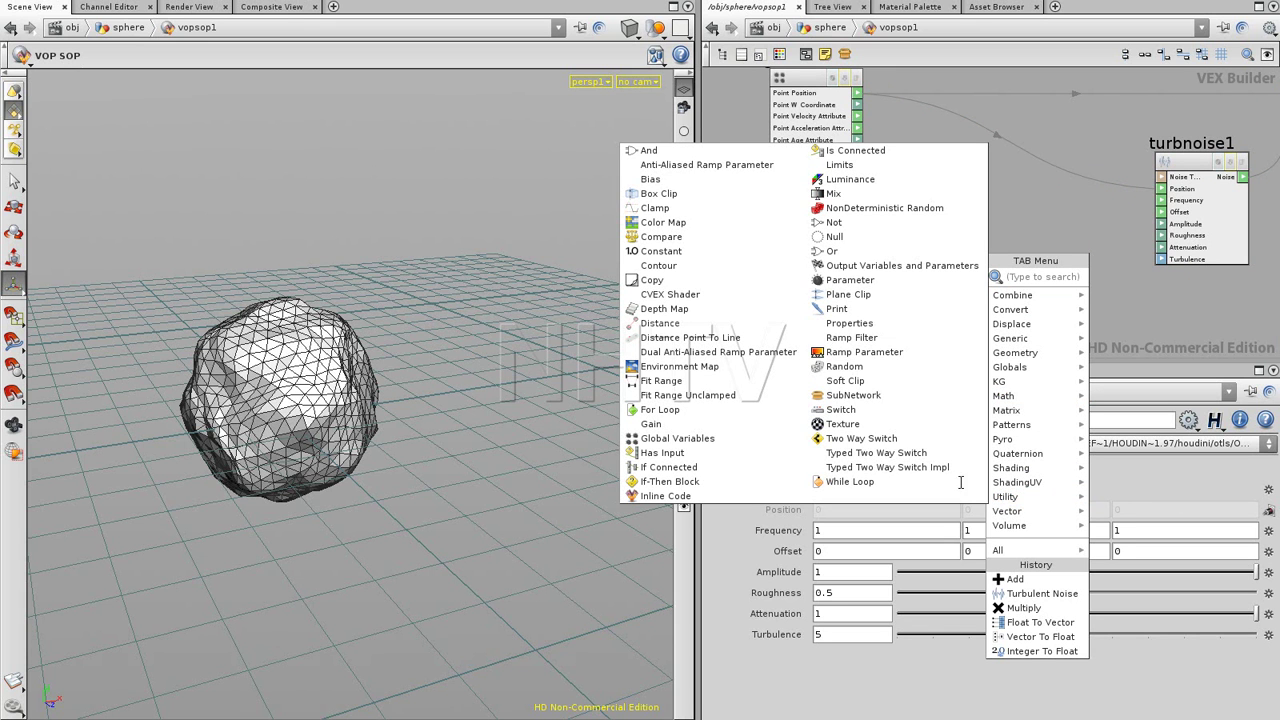
pyautogui.click(851, 284)
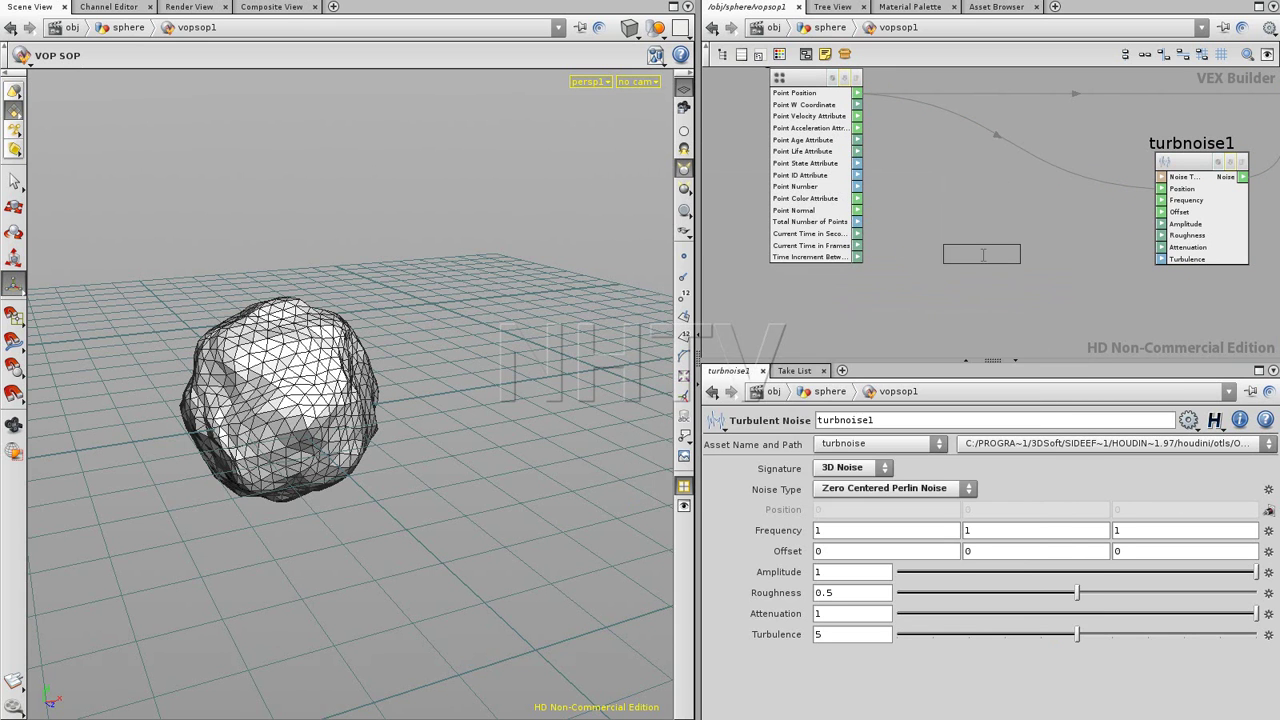
pyautogui.click(979, 221)
pyautogui.moveTo(979, 221); pyautogui.dragTo(990, 204)
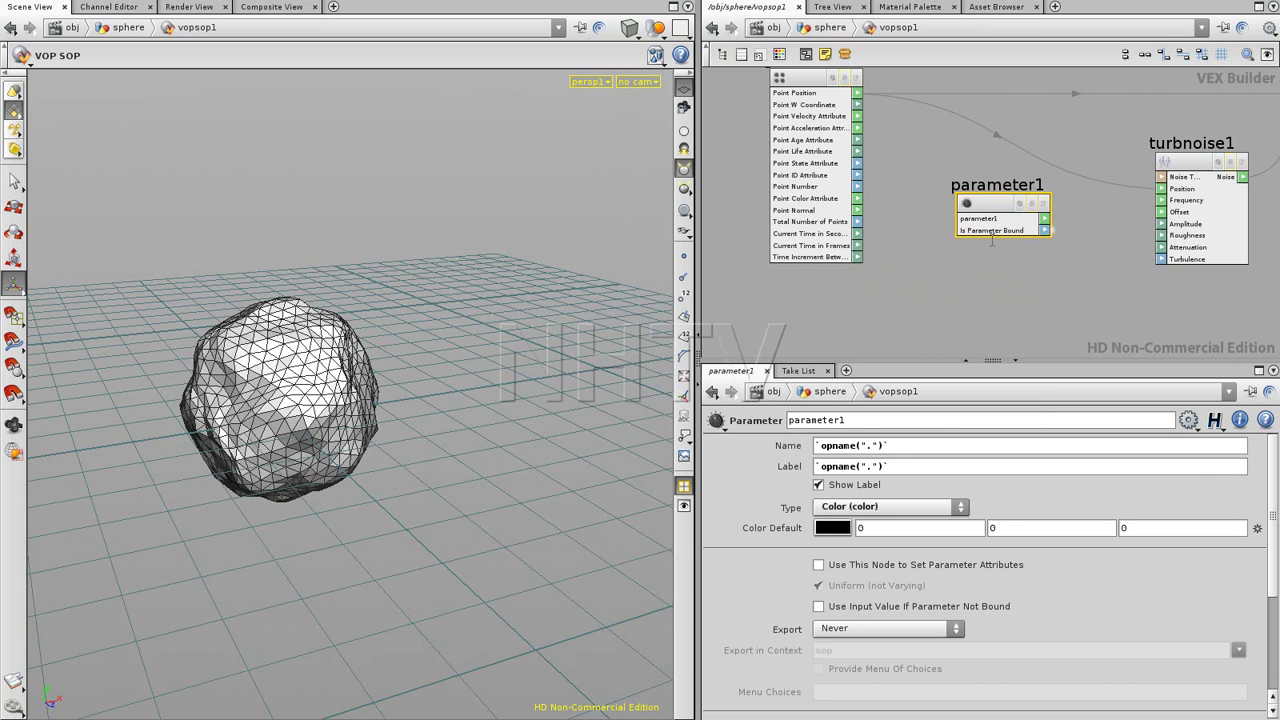
# Step: Set parameter1's name to "parm" and its label to "Parameter"
pyautogui.moveTo(889, 446); pyautogui.dragTo(815, 446)
pyautogui.write('parm')
pyautogui.press('Return')
pyautogui.moveTo(911, 465); pyautogui.dragTo(719, 463)
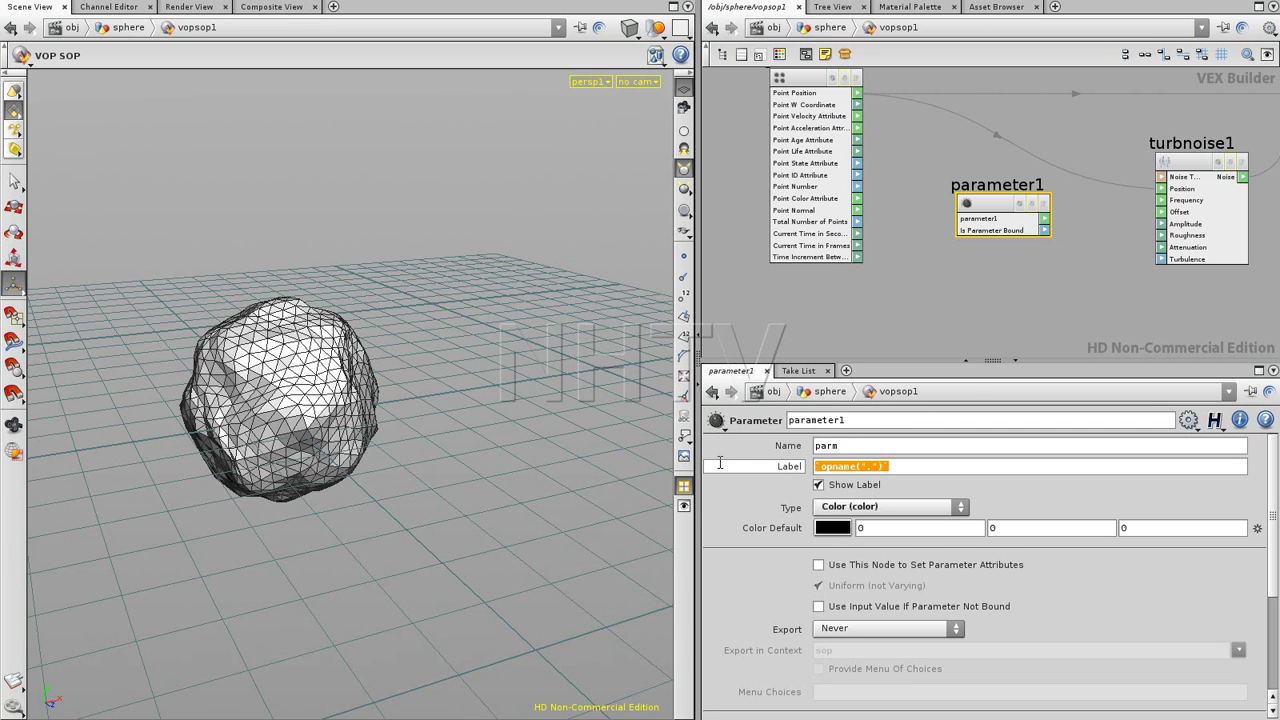
pyautogui.write('parm')
pyautogui.press('Return')
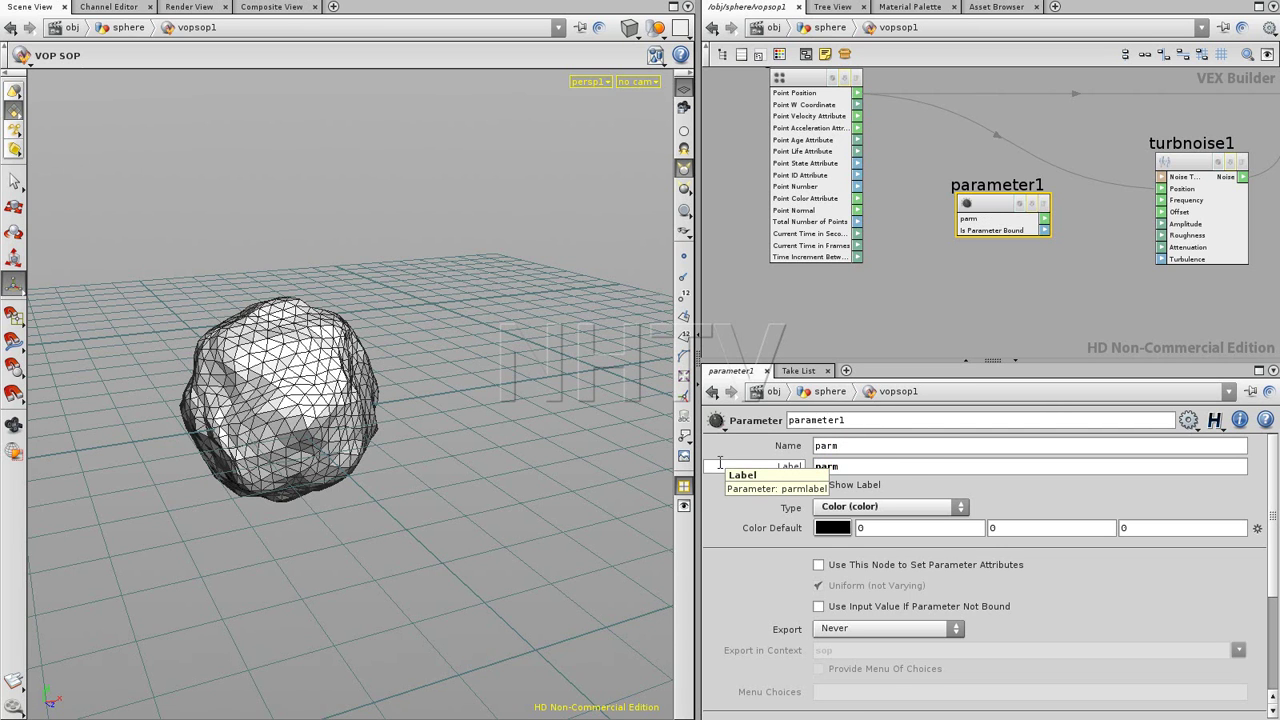
pyautogui.moveTo(858, 467); pyautogui.dragTo(772, 468)
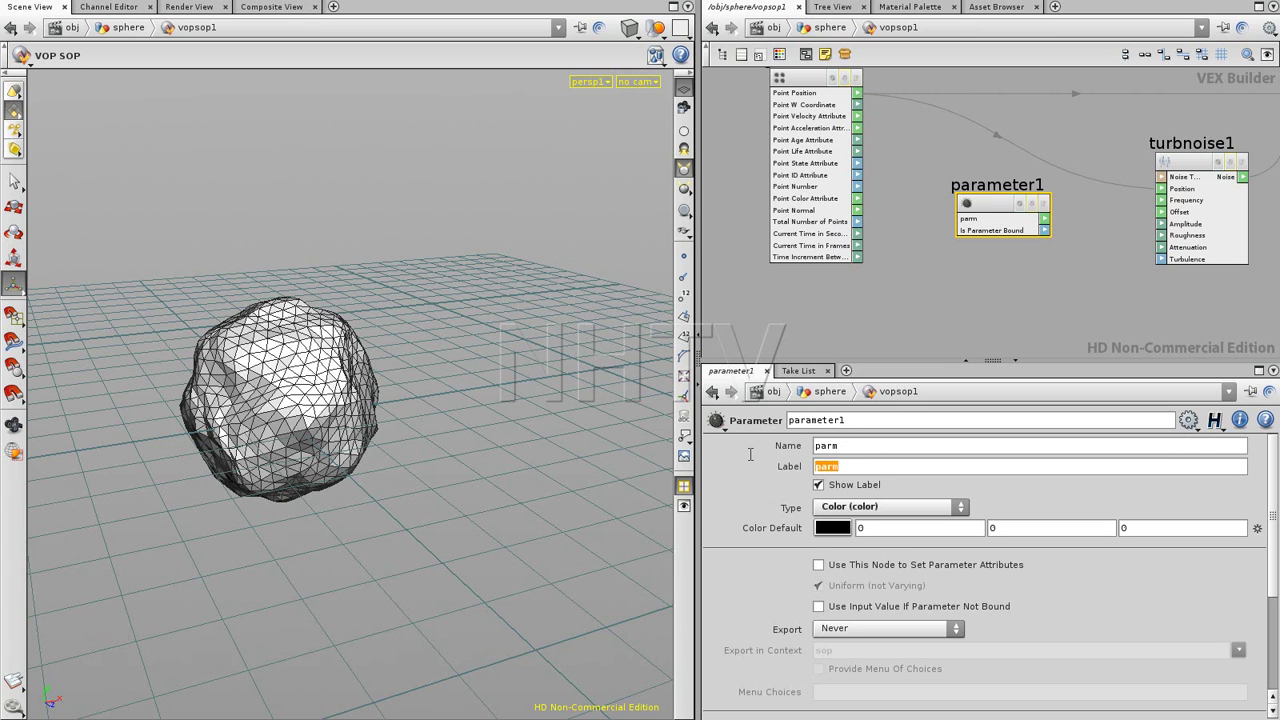
pyautogui.write('parameter')
pyautogui.press('Return')
pyautogui.moveTo(821, 469); pyautogui.dragTo(779, 481)
pyautogui.write('P')
pyautogui.press('Return')
# Step: Try Float as parameter1's type and settle on 3 Floats (vector), nudging the node slightly in the network
pyautogui.click(862, 507)
pyautogui.click(868, 520)
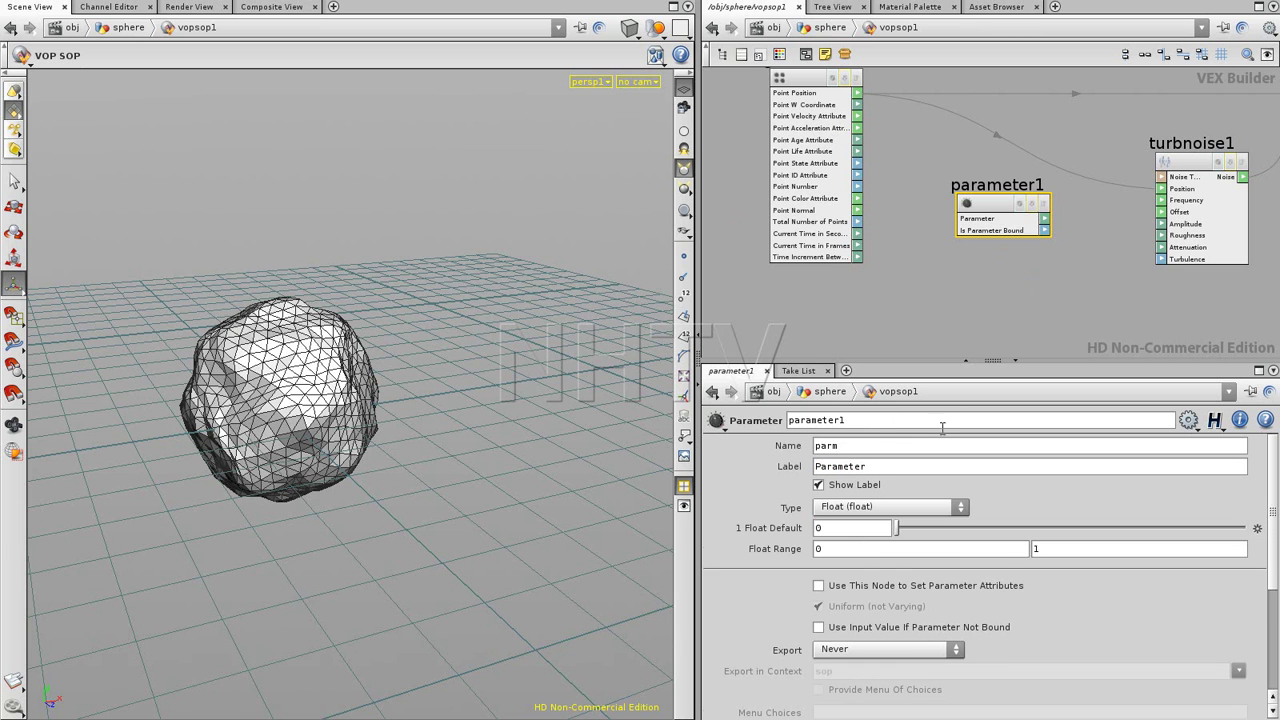
pyautogui.click(1013, 288)
pyautogui.moveTo(991, 207); pyautogui.dragTo(994, 207)
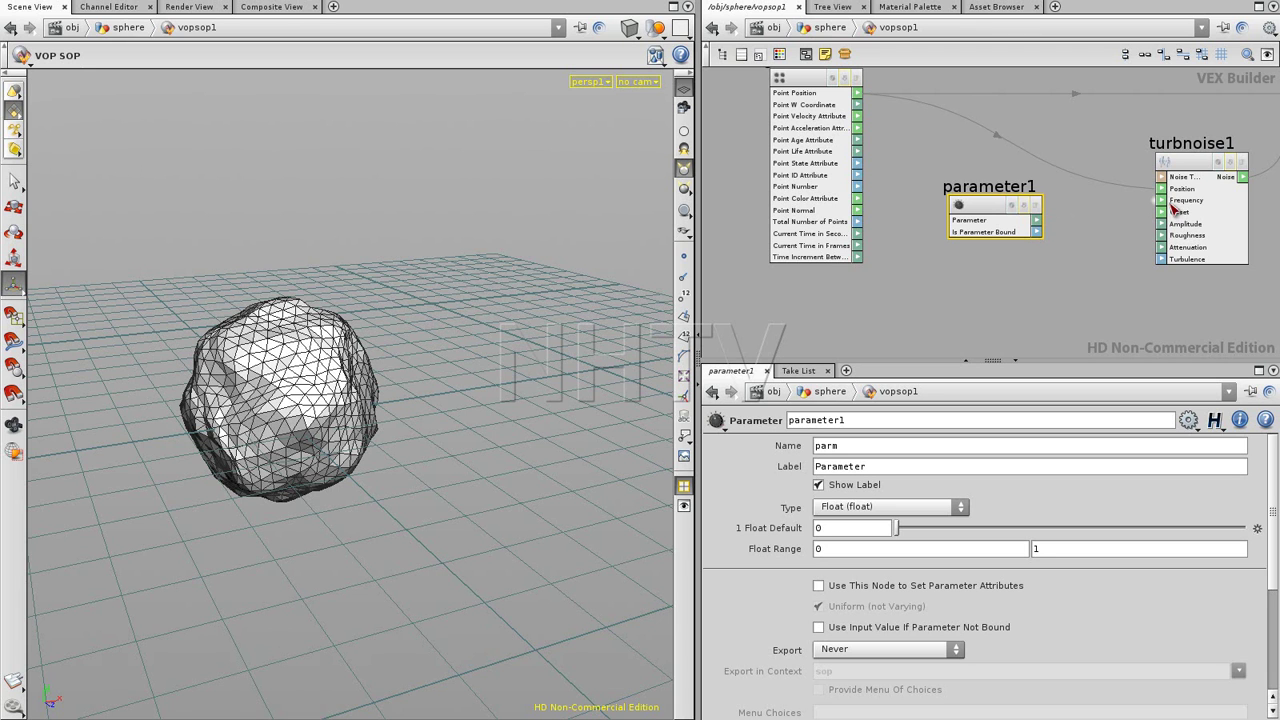
pyautogui.click(876, 508)
pyautogui.click(856, 595)
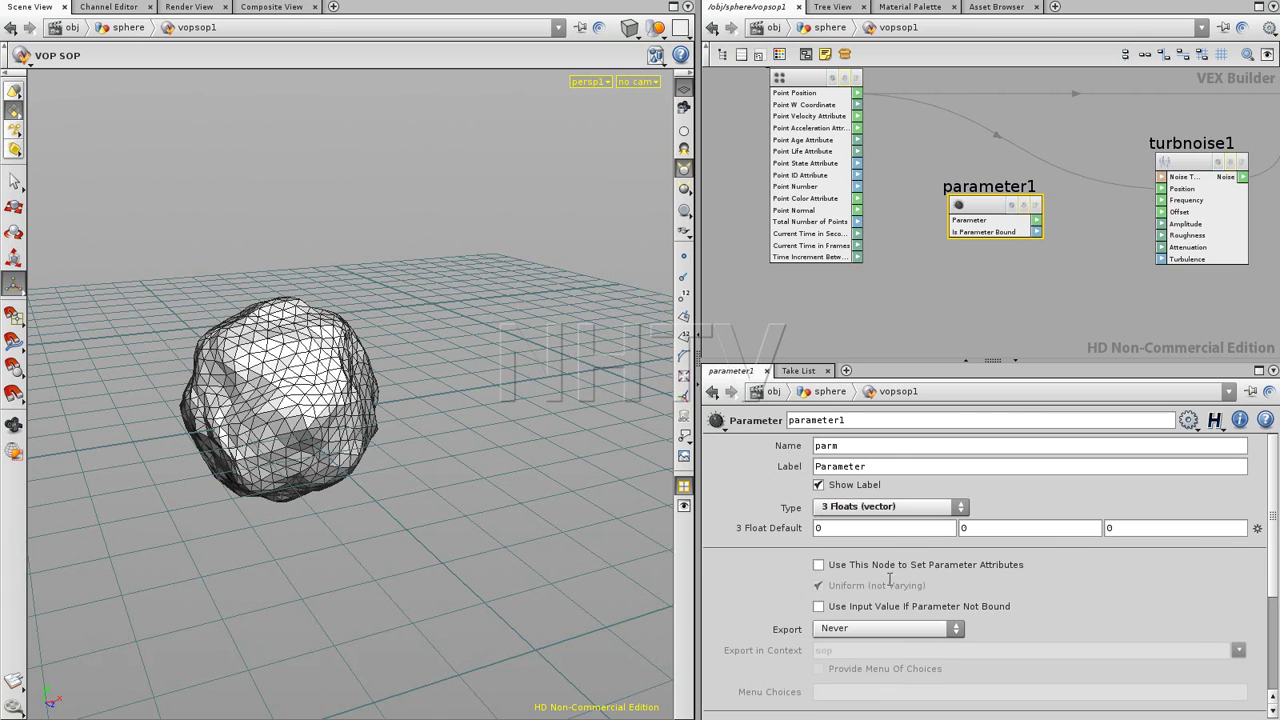
# Step: Connect parameter1 to turbnoise1's Frequency input and place a copy of the Parameter node below it
pyautogui.moveTo(1037, 220); pyautogui.dragTo(1161, 200)
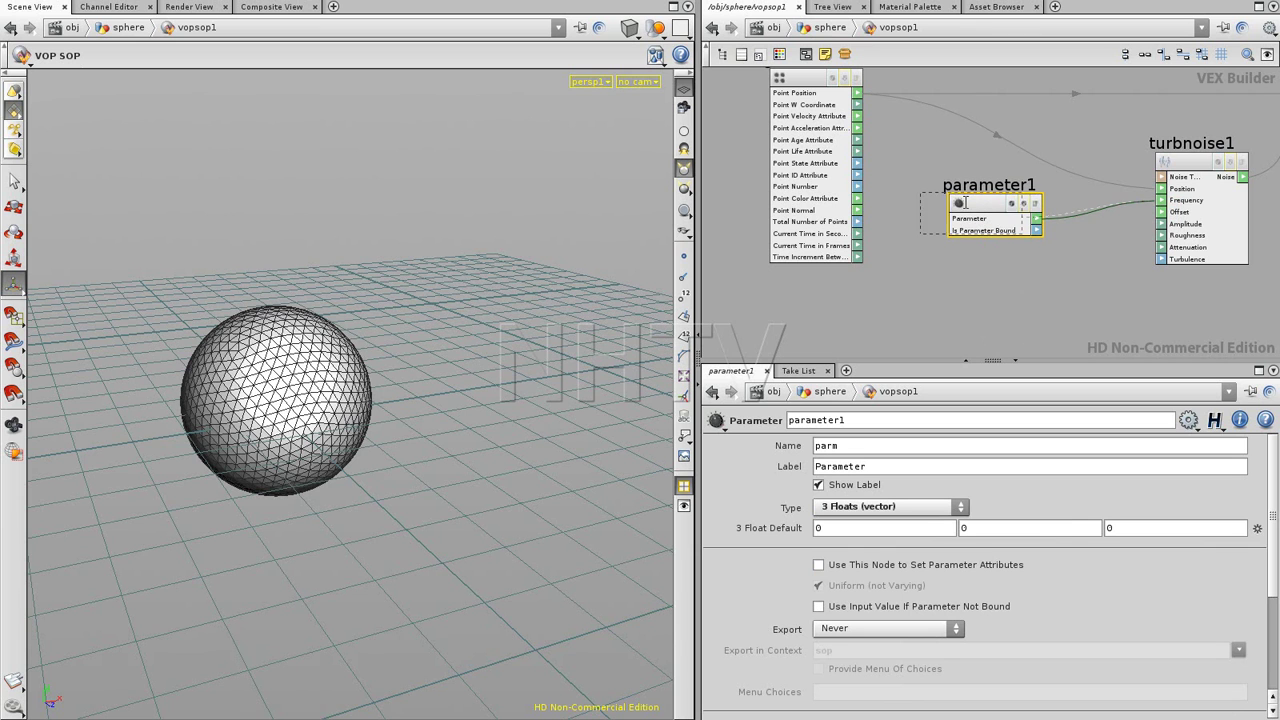
pyautogui.moveTo(985, 206); pyautogui.dragTo(965, 204)
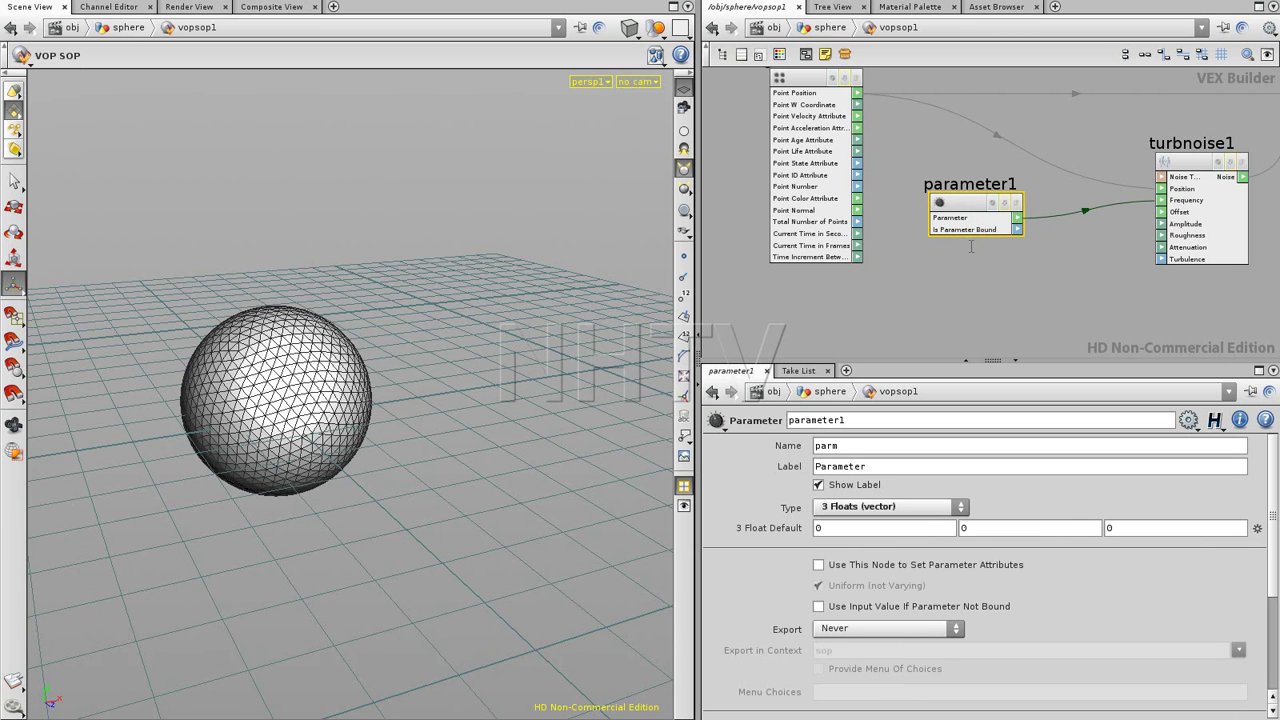
pyautogui.hotkey('ctrl', 'v')
pyautogui.moveTo(1053, 247); pyautogui.dragTo(969, 279)
pyautogui.click(1024, 293)
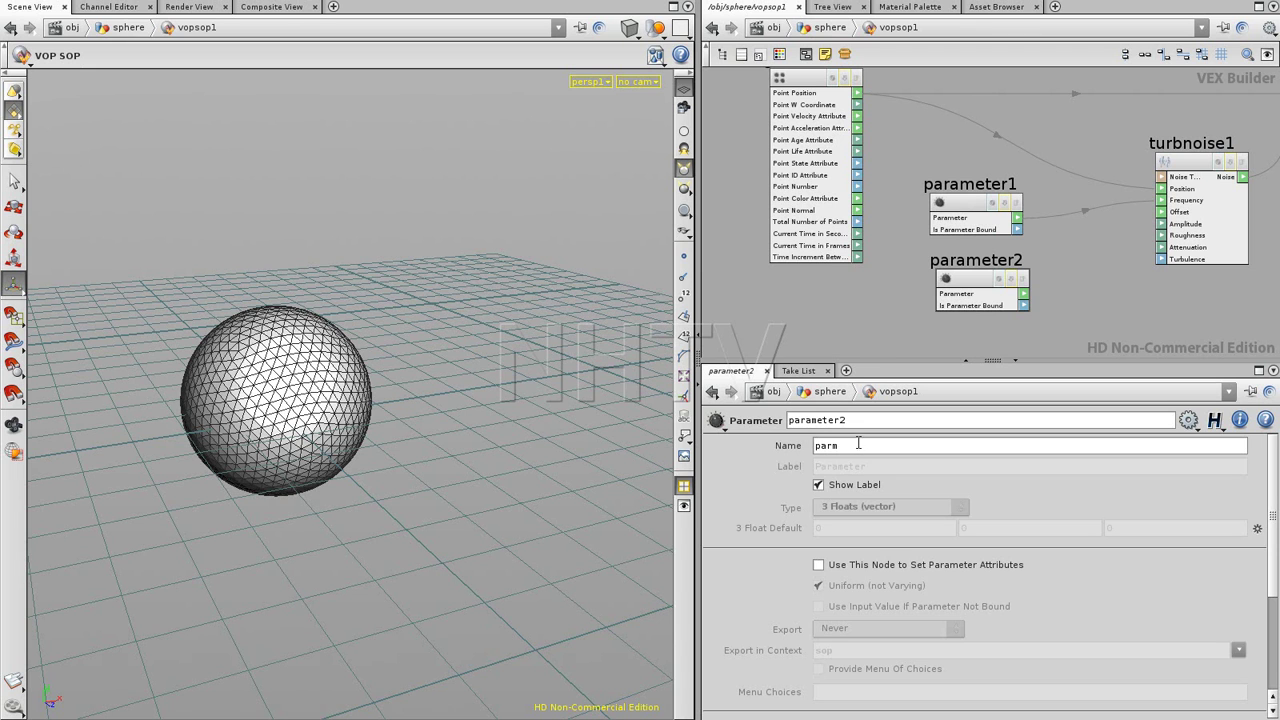
# Step: Check the settings of parameter1 and its exposed field on vopsop1, and return to the inner network
pyautogui.click(966, 205)
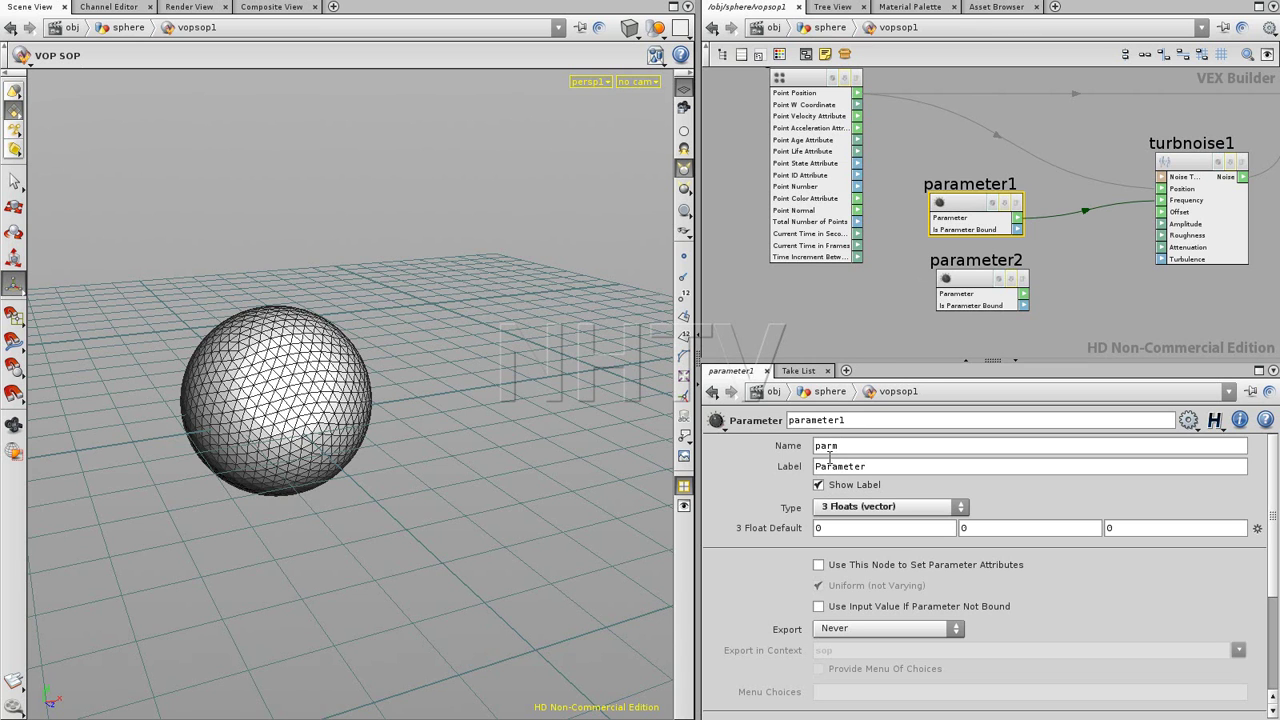
pyautogui.press('u')
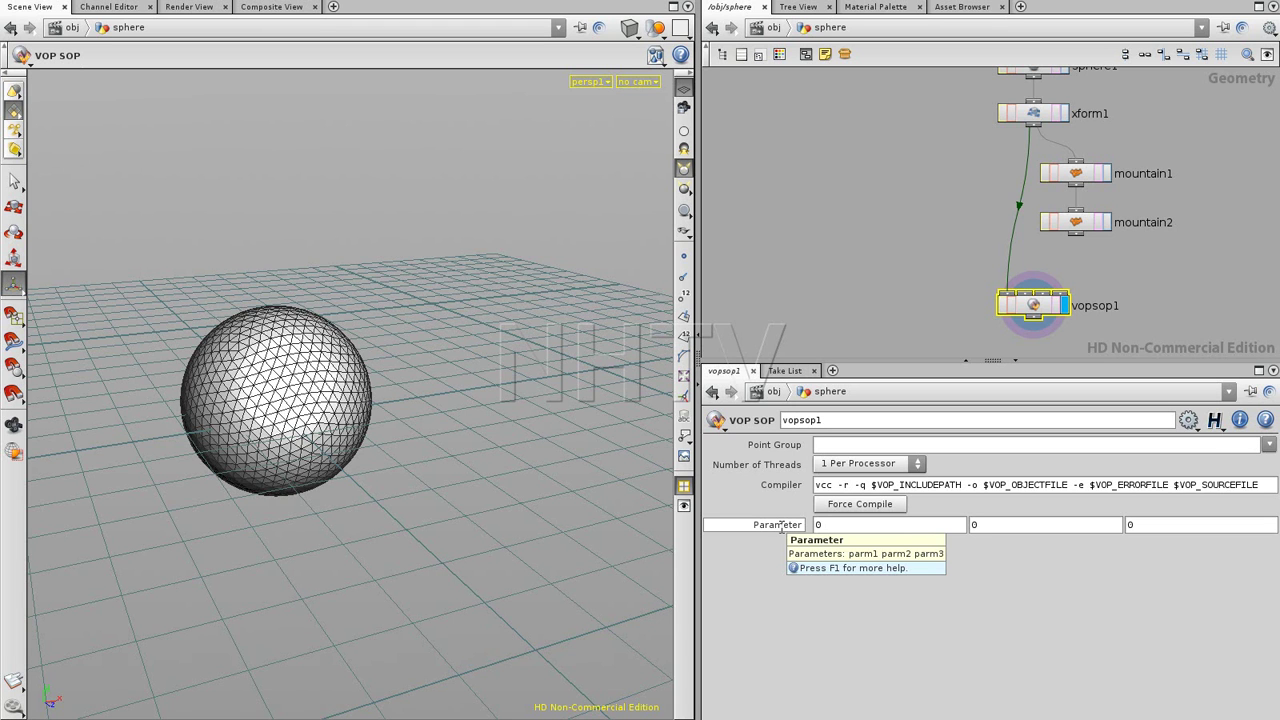
pyautogui.doubleClick(1035, 305)
# Step: Connect parameter2 to turbnoise1's Offset input and set its name to "offset" and its label to "Offset"
pyautogui.click(992, 290)
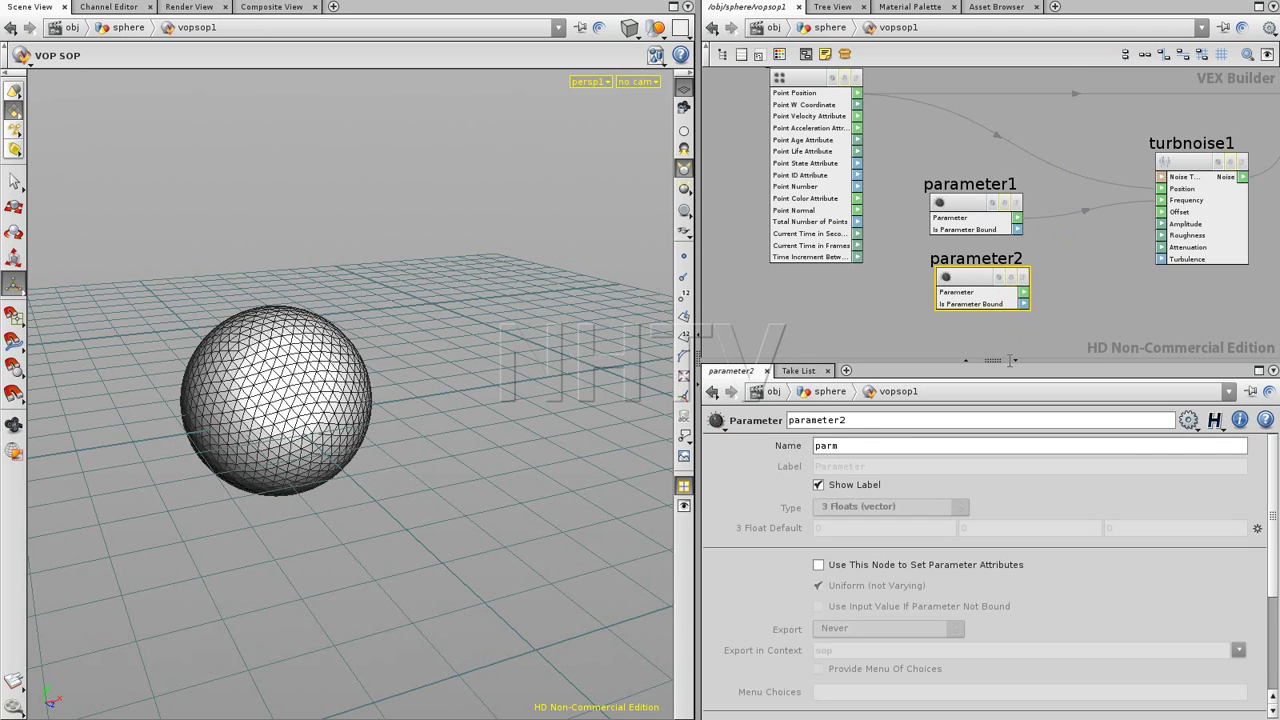
pyautogui.moveTo(1023, 291); pyautogui.dragTo(1160, 211)
pyautogui.moveTo(768, 449); pyautogui.dragTo(733, 521)
pyautogui.write('offset')
pyautogui.press('Return')
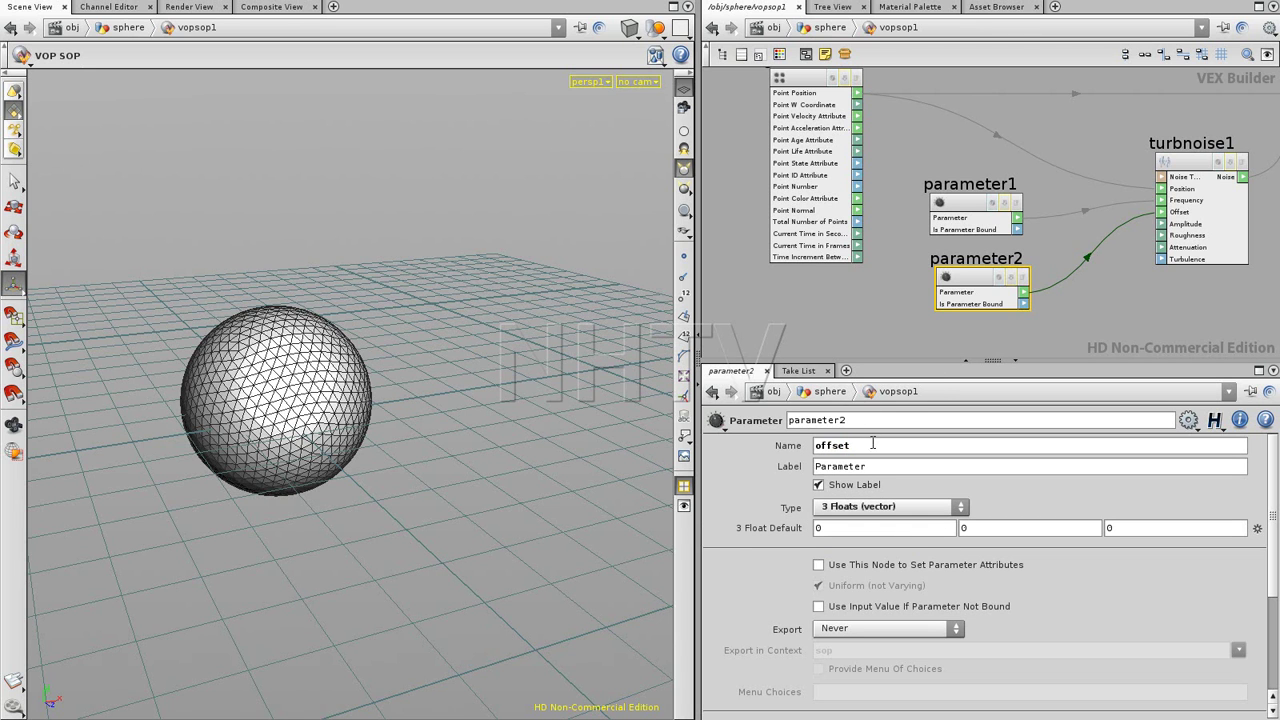
pyautogui.doubleClick(909, 466)
pyautogui.write('0ffset')
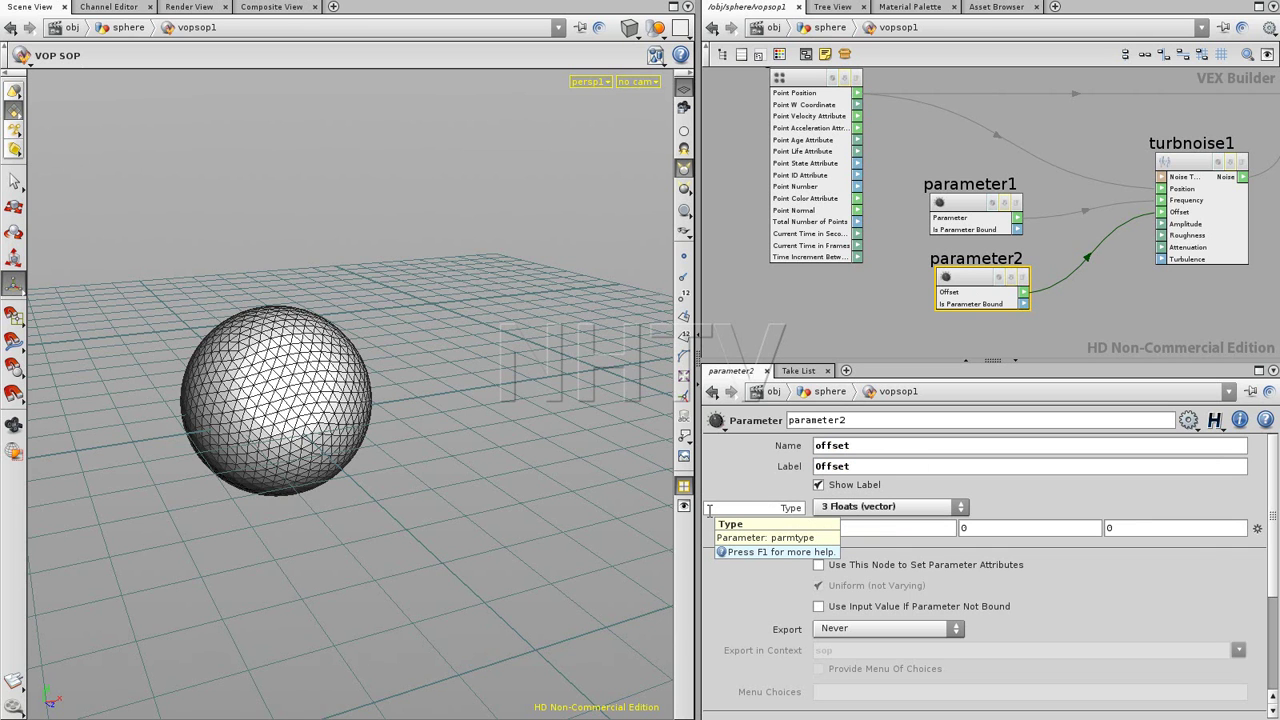
# Step: Set parameter1's name to "frequency" and its label to "Offset"
pyautogui.moveTo(979, 220); pyautogui.dragTo(974, 218)
pyautogui.moveTo(859, 448); pyautogui.dragTo(681, 596)
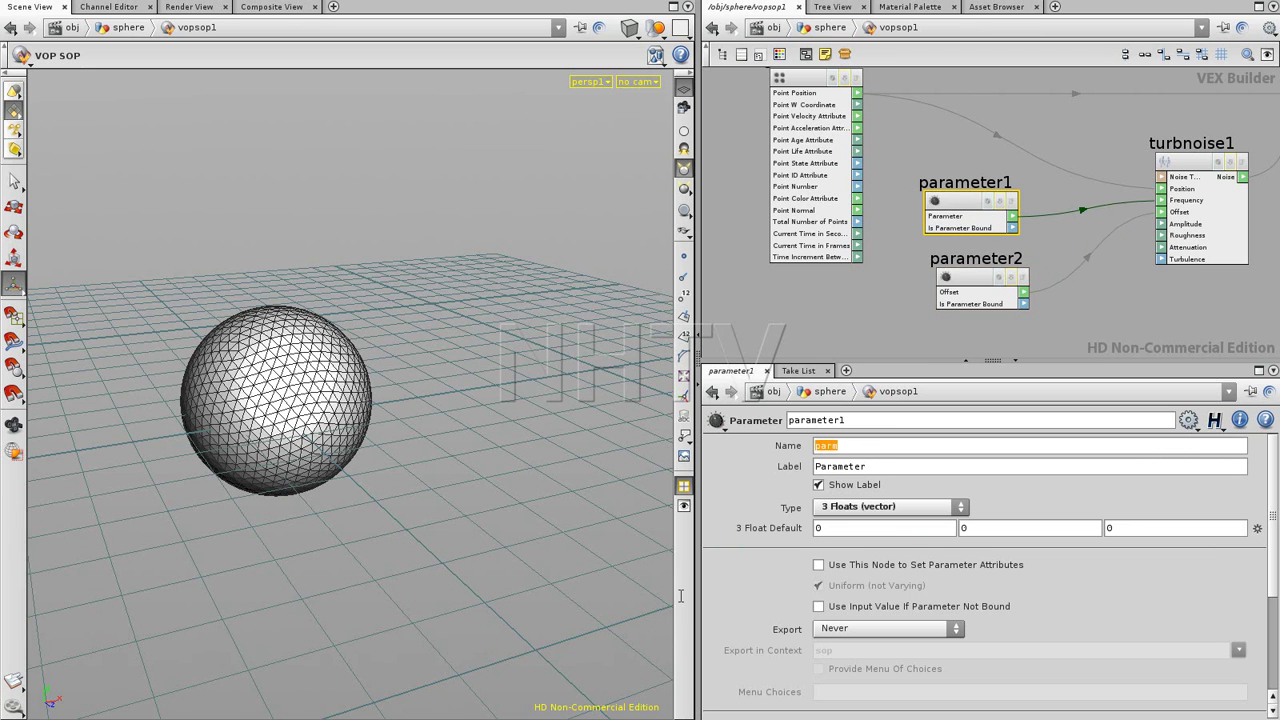
pyautogui.write('frequency')
pyautogui.press('Tab')
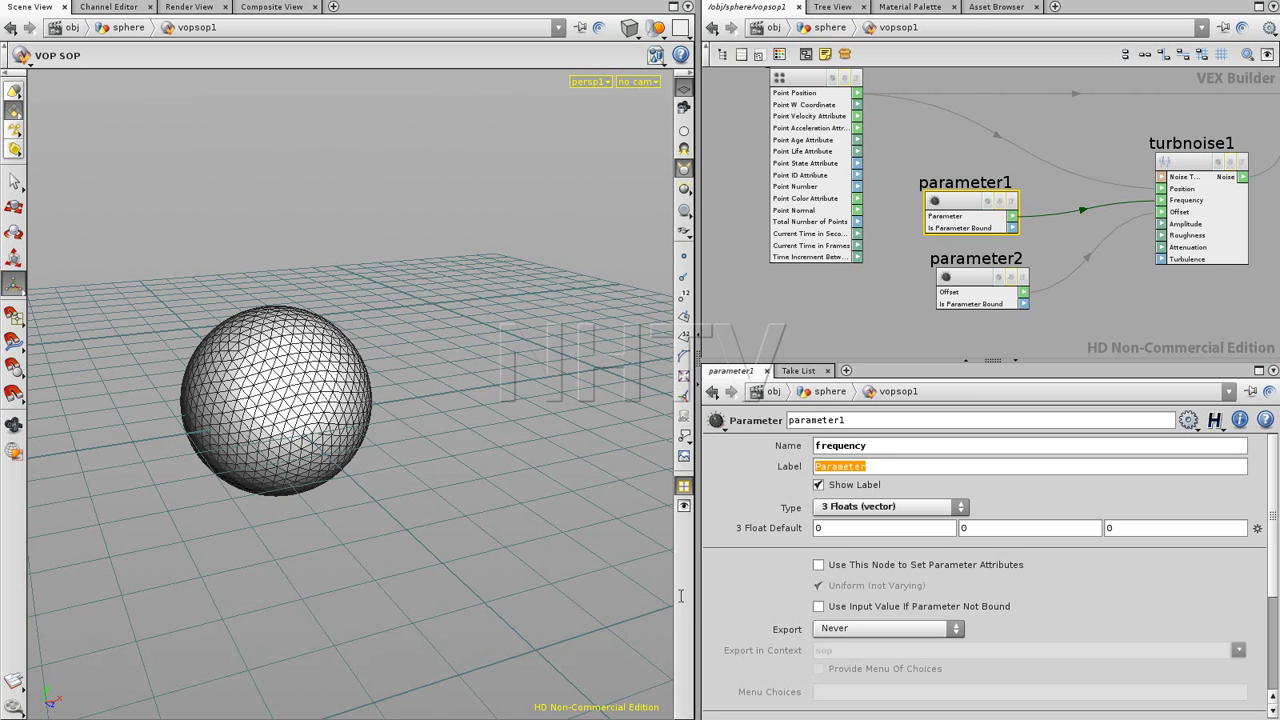
pyautogui.write('Offset5')
pyautogui.press('BackSpace')
pyautogui.press('BackSpace')
pyautogui.write('t')
pyautogui.press('Return')
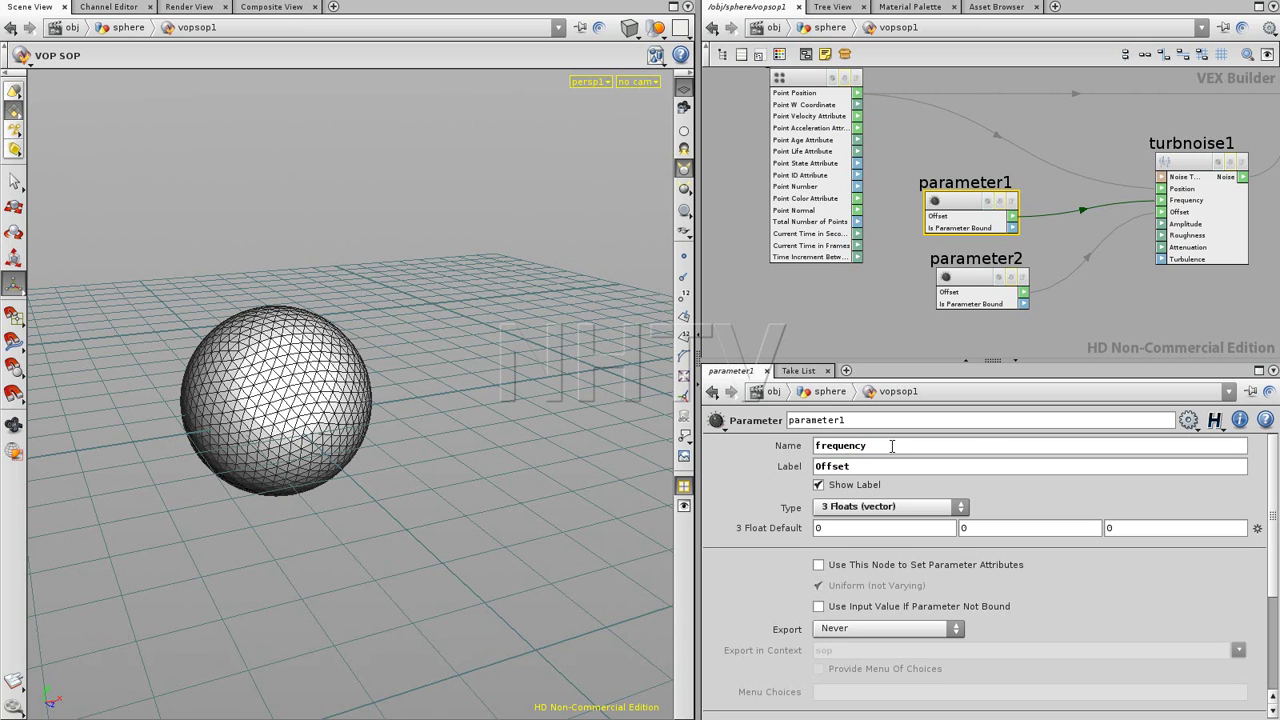
# Step: Shorten parameter1's name to "freq" and set its label to "Frequency"
pyautogui.moveTo(837, 445); pyautogui.dragTo(952, 455)
pyautogui.press('BackSpace')
pyautogui.press('Tab')
pyautogui.write('Fre')
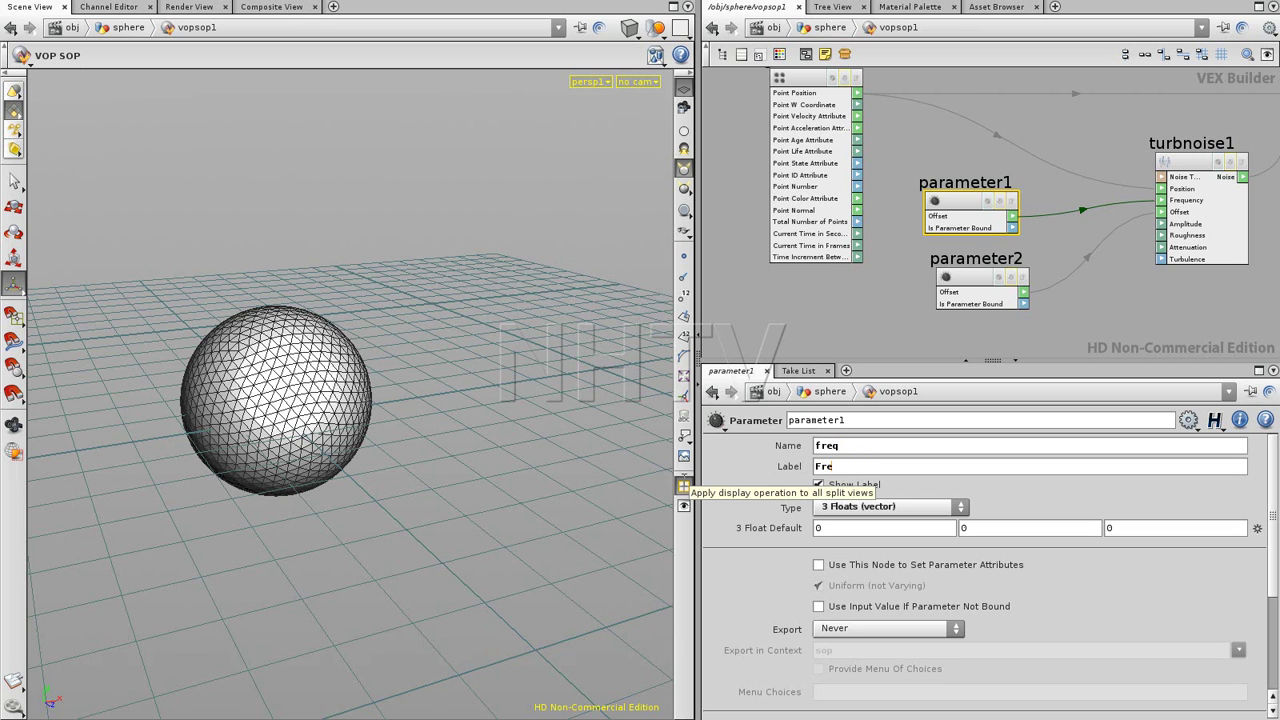
pyautogui.write('quency')
pyautogui.press('Return')
pyautogui.click(684, 486)
pyautogui.click(857, 319)
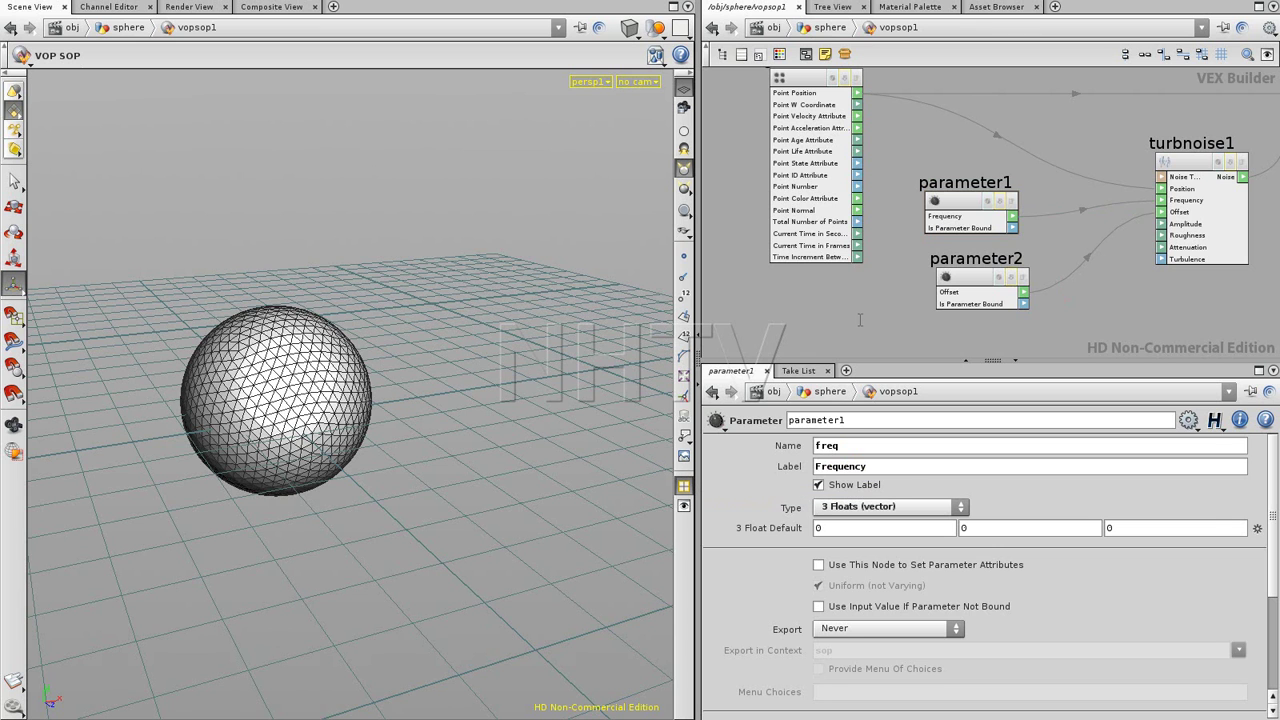
# Step: Try out the exposed Frequency and Offset values on vopsop1 interactively, and reopen its inner network
pyautogui.press('u')
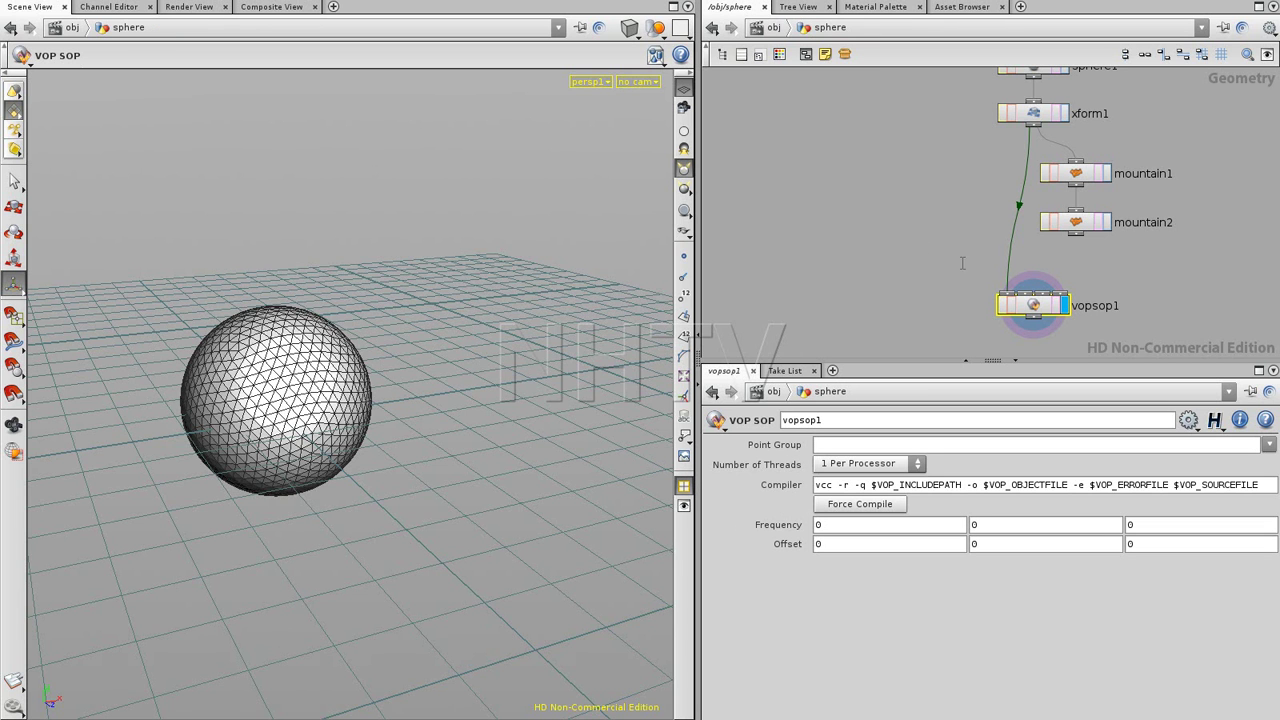
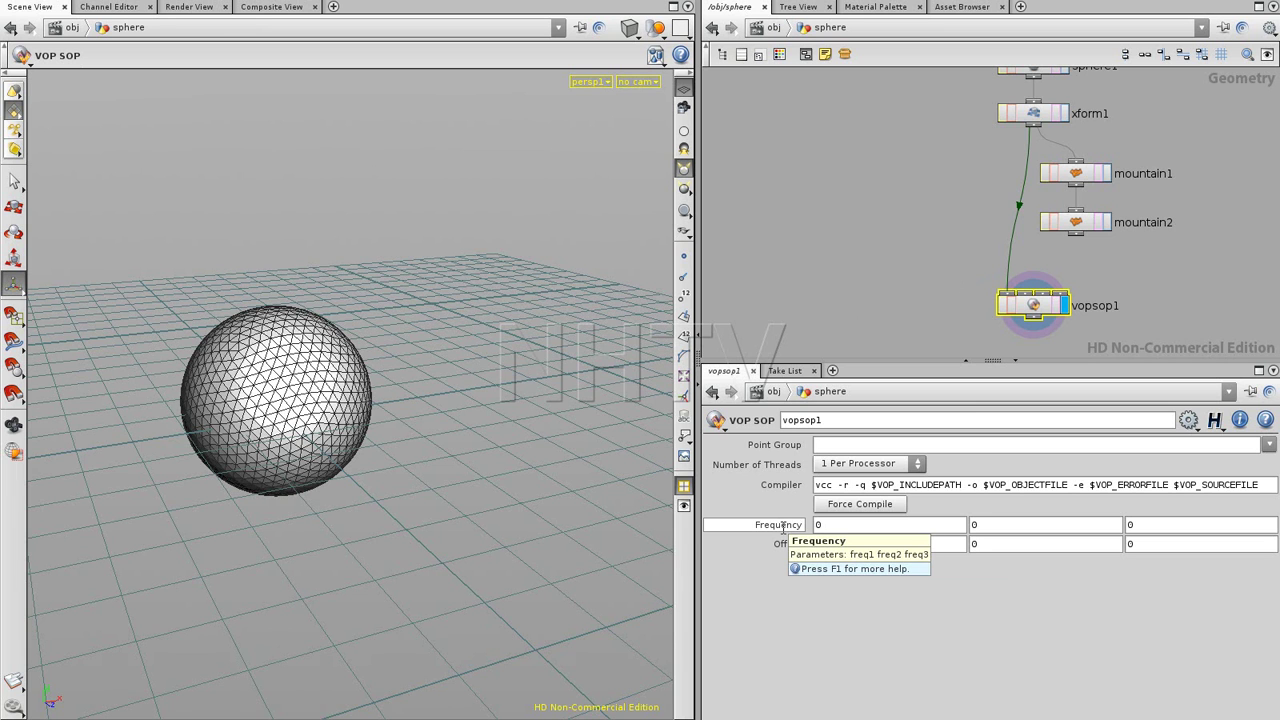
pyautogui.middleClick(837, 525)
pyautogui.click(892, 515)
pyautogui.moveTo(826, 528); pyautogui.dragTo(1255, 512, button='middle')
pyautogui.moveTo(846, 545); pyautogui.dragTo(1145, 548, button='middle')
pyautogui.doubleClick(1040, 306)
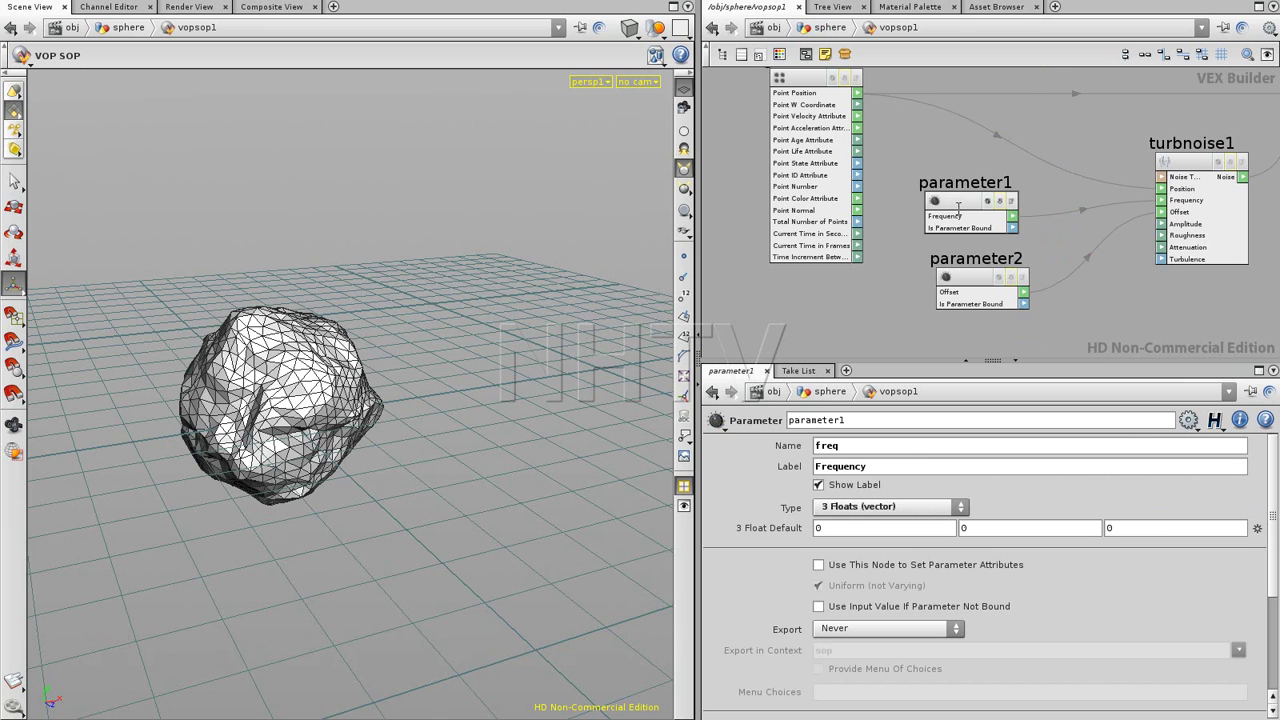
# Step: Delete both Parameter nodes, parameter1 and parameter2, from the VOP network
pyautogui.moveTo(983, 212)
pyautogui.mouseDown()
pyautogui.moveTo(1007, 221)
pyautogui.moveTo(995, 220)
pyautogui.mouseUp()
pyautogui.moveTo(971, 270); pyautogui.dragTo(976, 271)
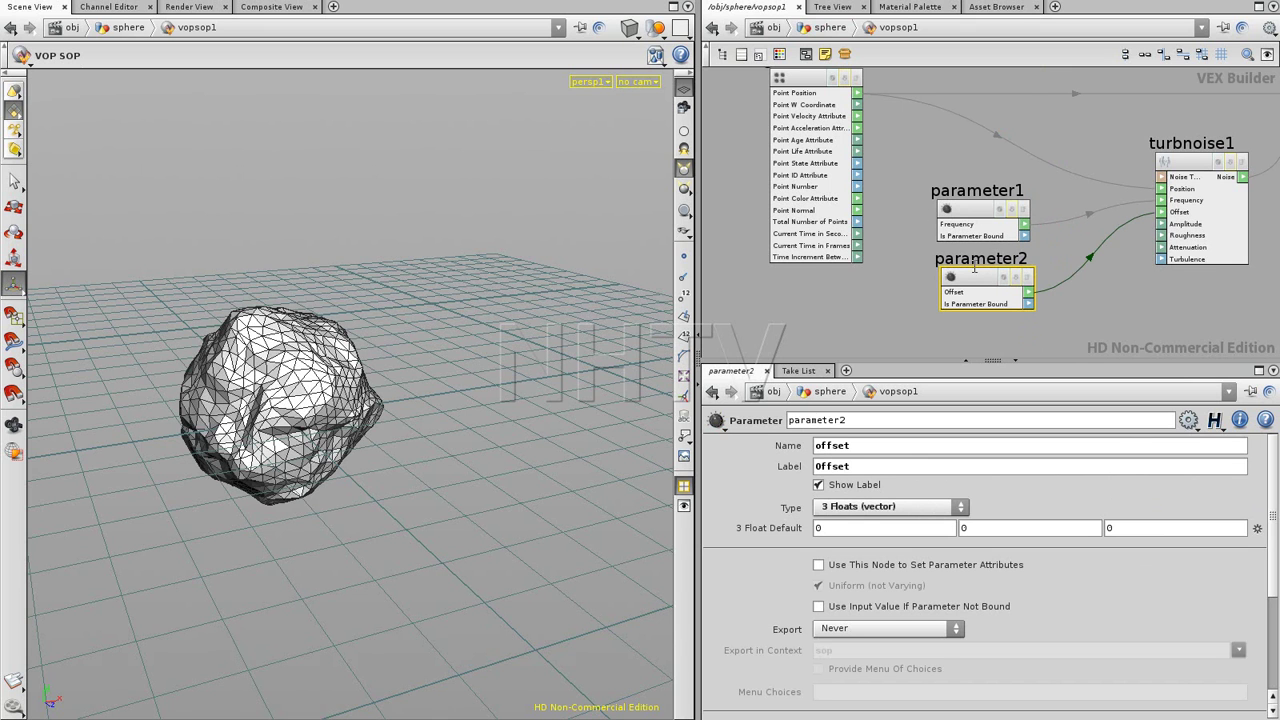
pyautogui.click(930, 188)
pyautogui.keyDown('shift'); pyautogui.click(932, 260); pyautogui.keyUp('shift')
pyautogui.press('Delete')
# Step: Add a new Parameter node feeding turbnoise1's Frequency input, keeping global1's Point Position connected to the Position input
pyautogui.click(1034, 237)
pyautogui.press('Tab')
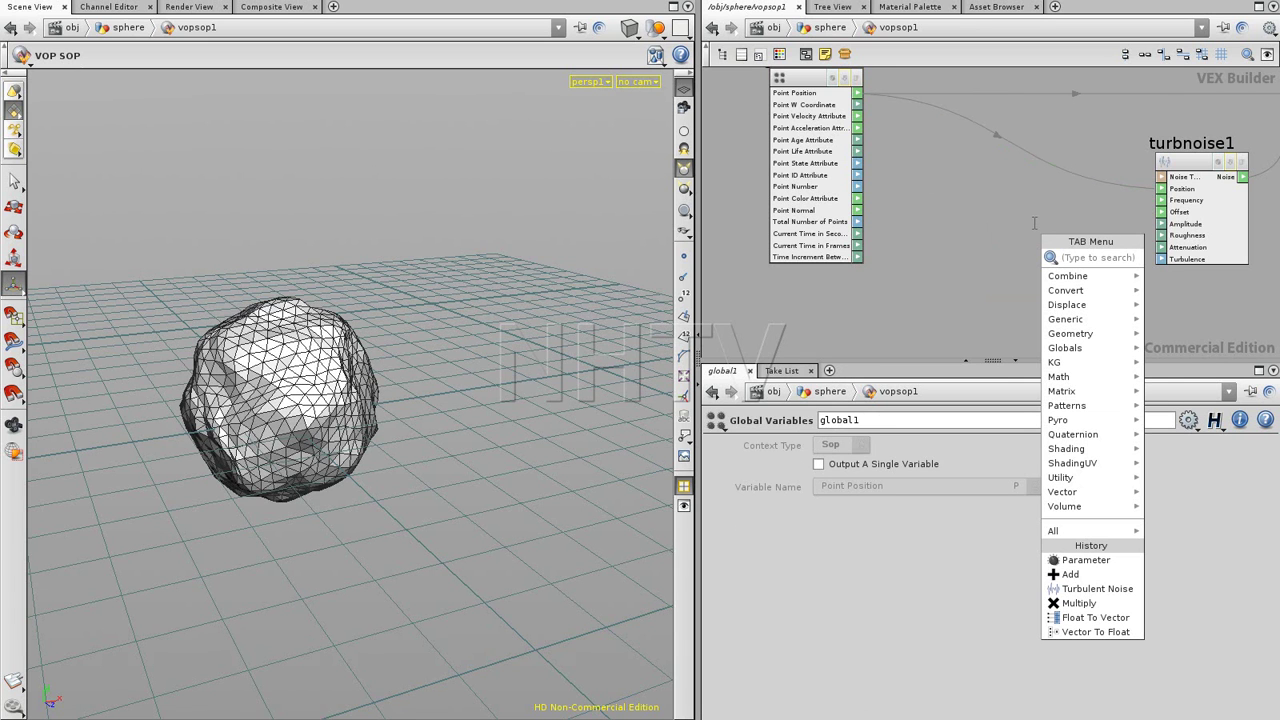
pyautogui.click(1085, 560)
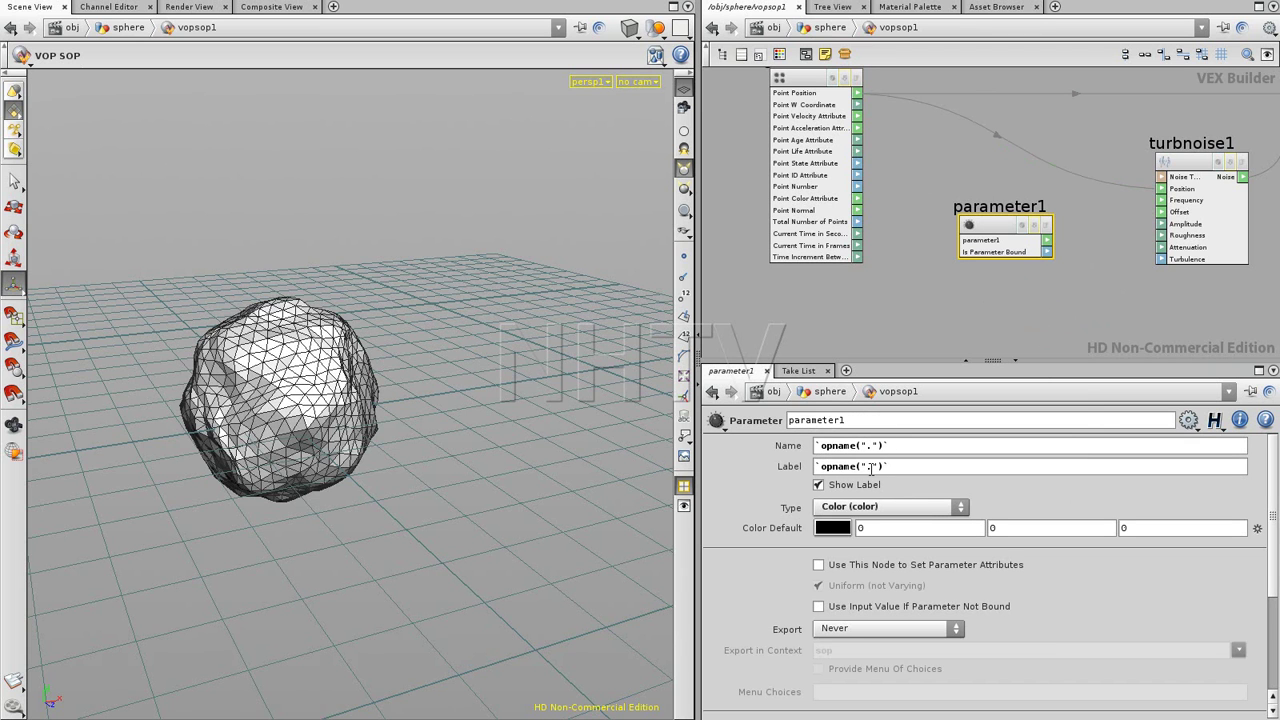
pyautogui.click(835, 333)
pyautogui.moveTo(991, 215); pyautogui.dragTo(1162, 188)
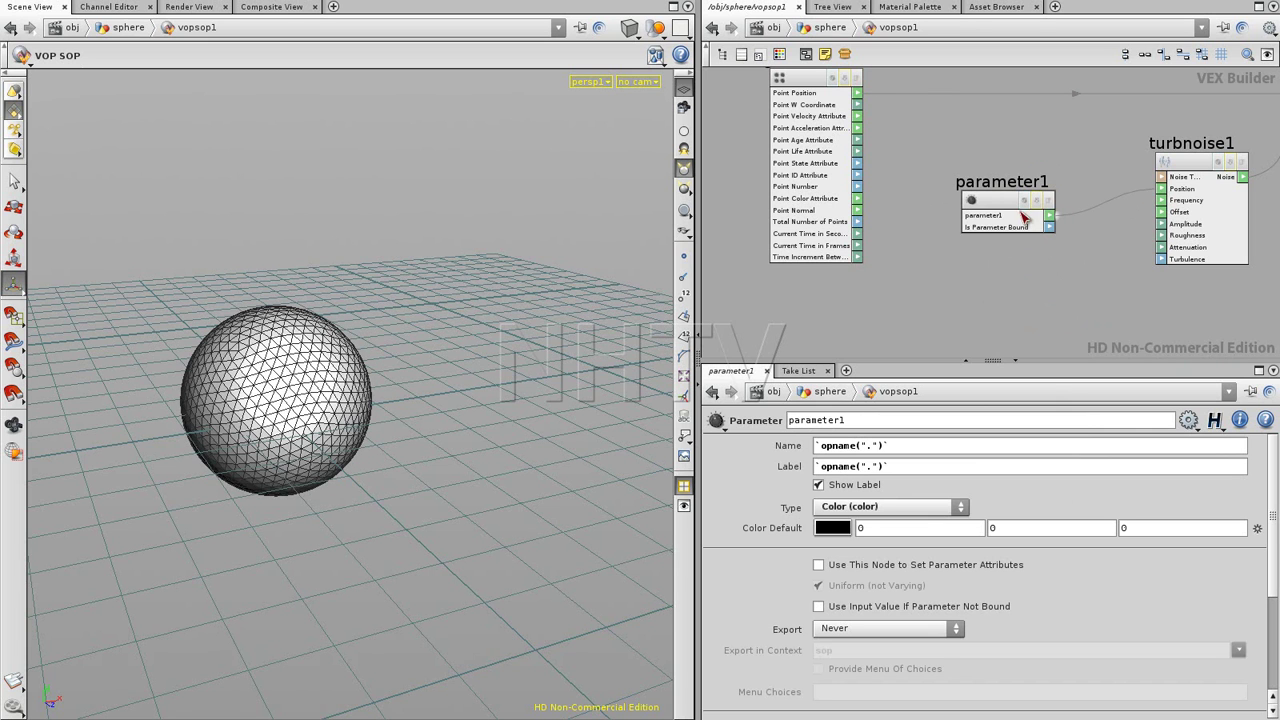
pyautogui.moveTo(857, 93); pyautogui.dragTo(1051, 216)
pyautogui.click(994, 201)
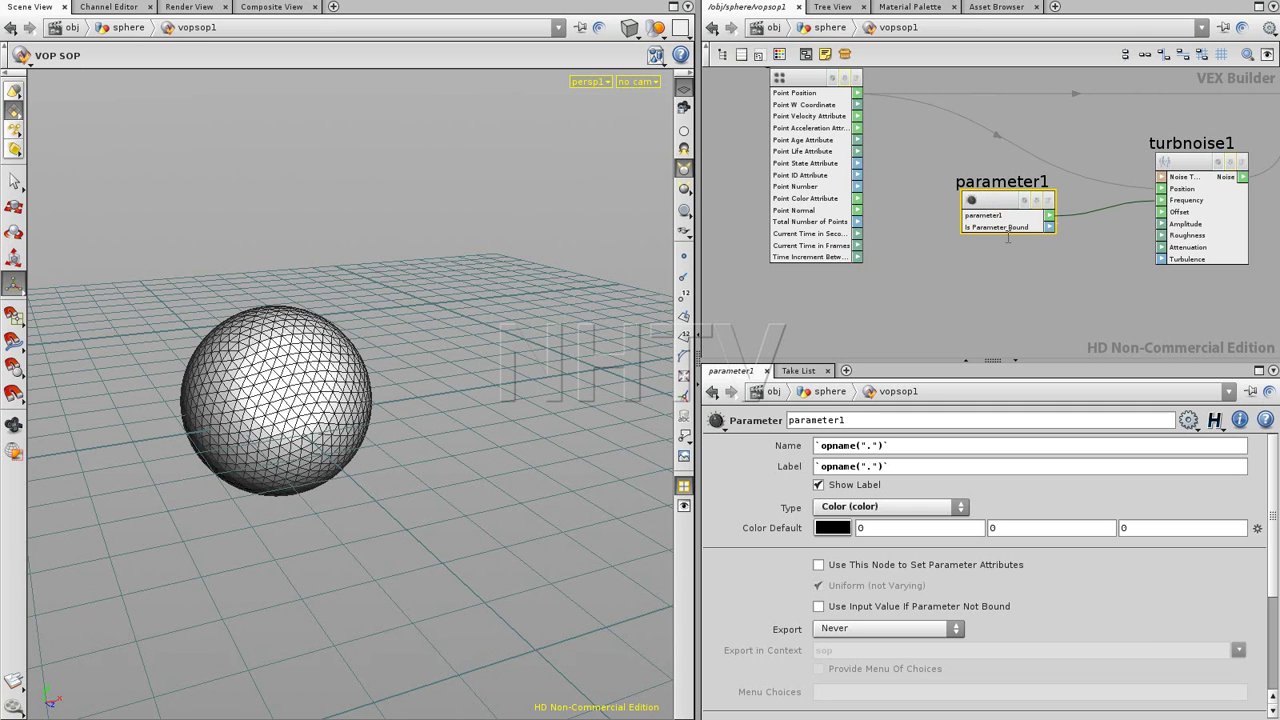
# Step: Duplicate parameter1, place the copy below it and connect it to turbnoise1's Offset input
pyautogui.hotkey('ctrl', 'c')
pyautogui.hotkey('ctrl', 'v')
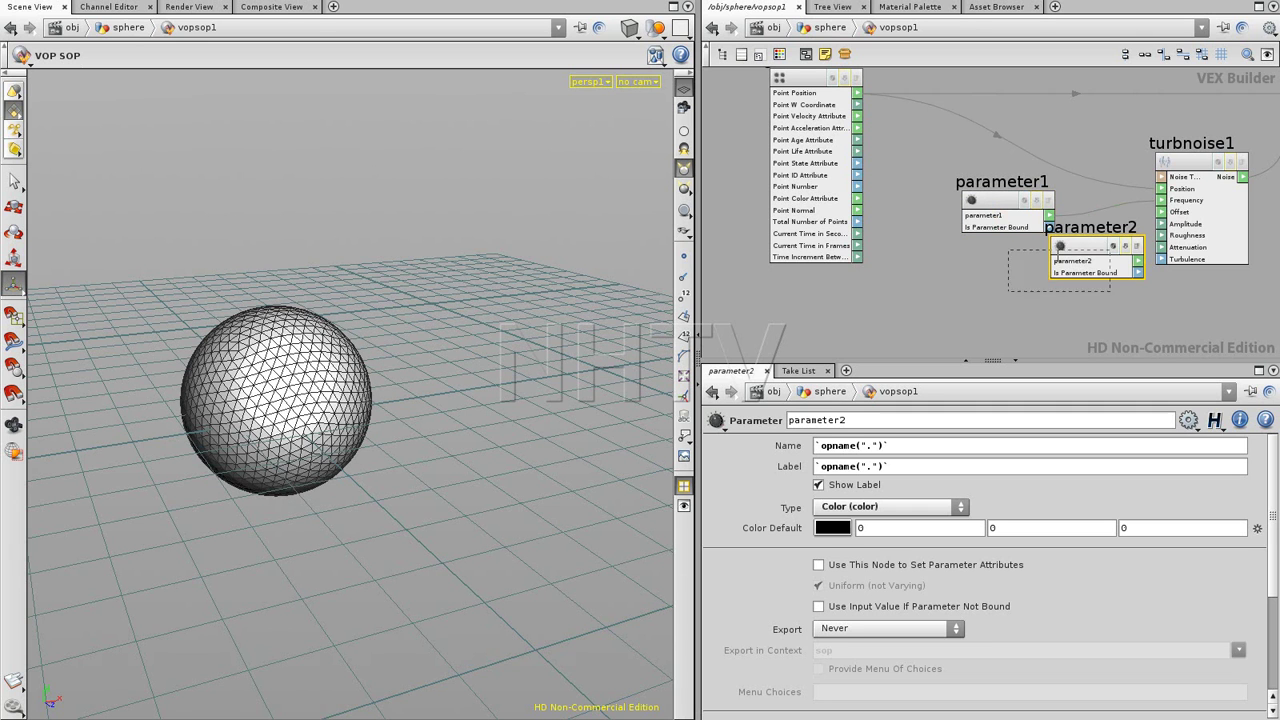
pyautogui.moveTo(1097, 245); pyautogui.dragTo(1002, 255)
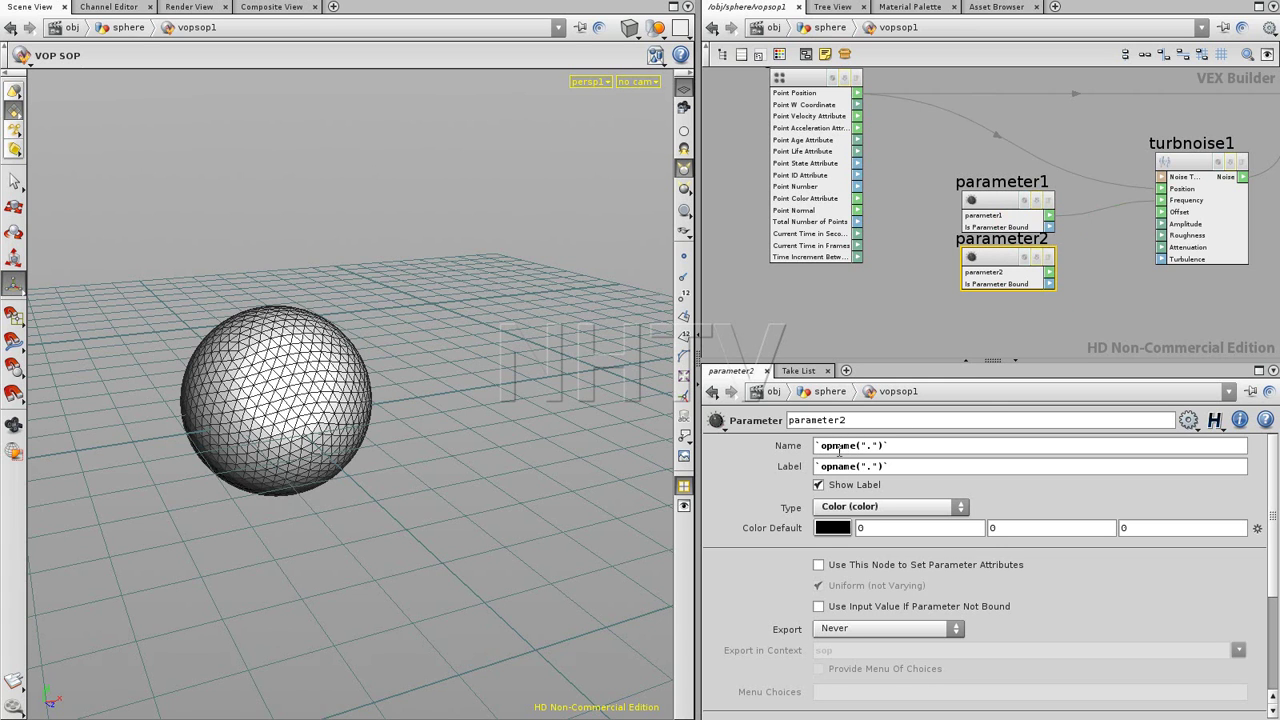
pyautogui.moveTo(1050, 272); pyautogui.dragTo(1166, 212)
# Step: Rename the Parameter node feeding Frequency to "freq" and the one feeding Offset to "offset"
pyautogui.doubleClick(1050, 183)
pyautogui.moveTo(1050, 183); pyautogui.dragTo(856, 222)
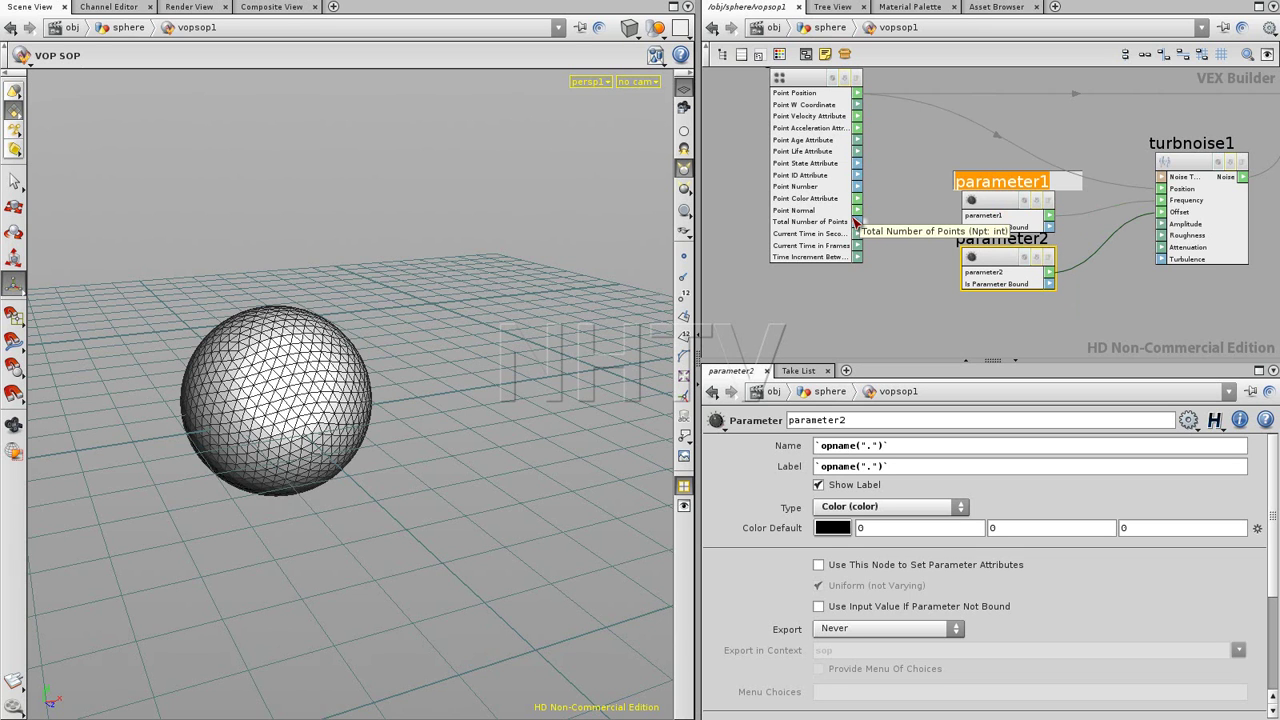
pyautogui.write('Freq')
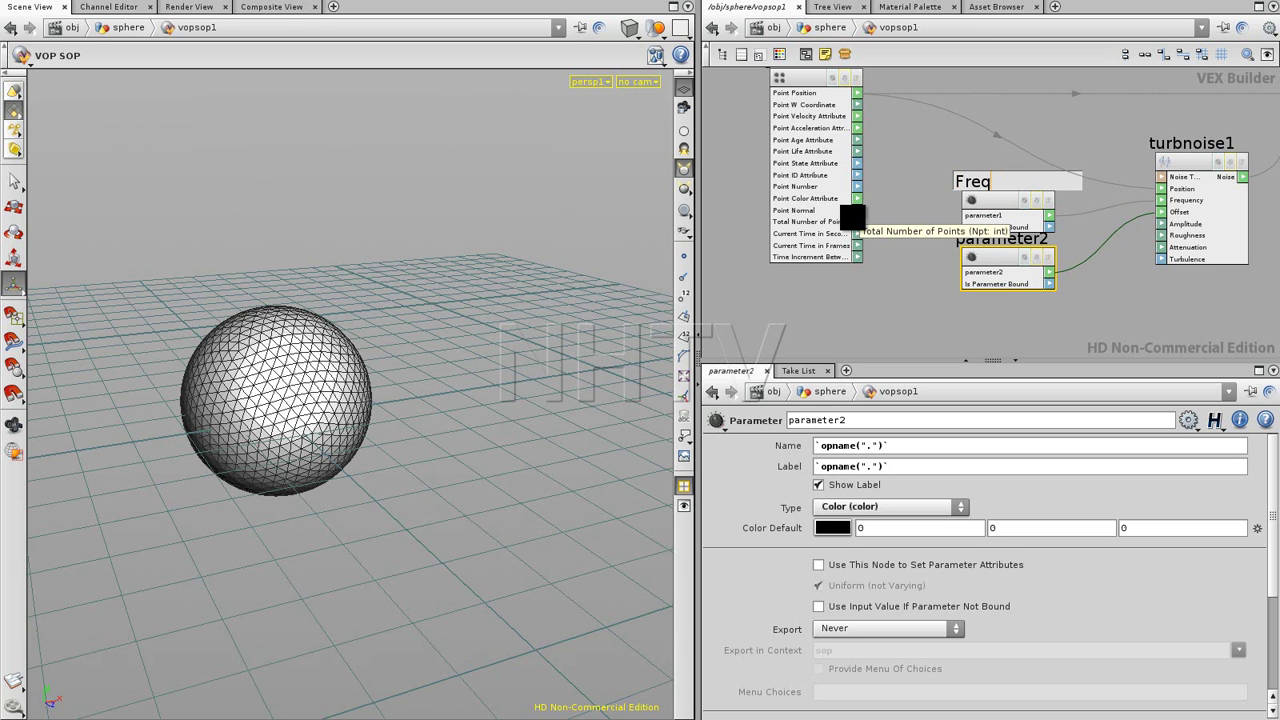
pyautogui.press('Return')
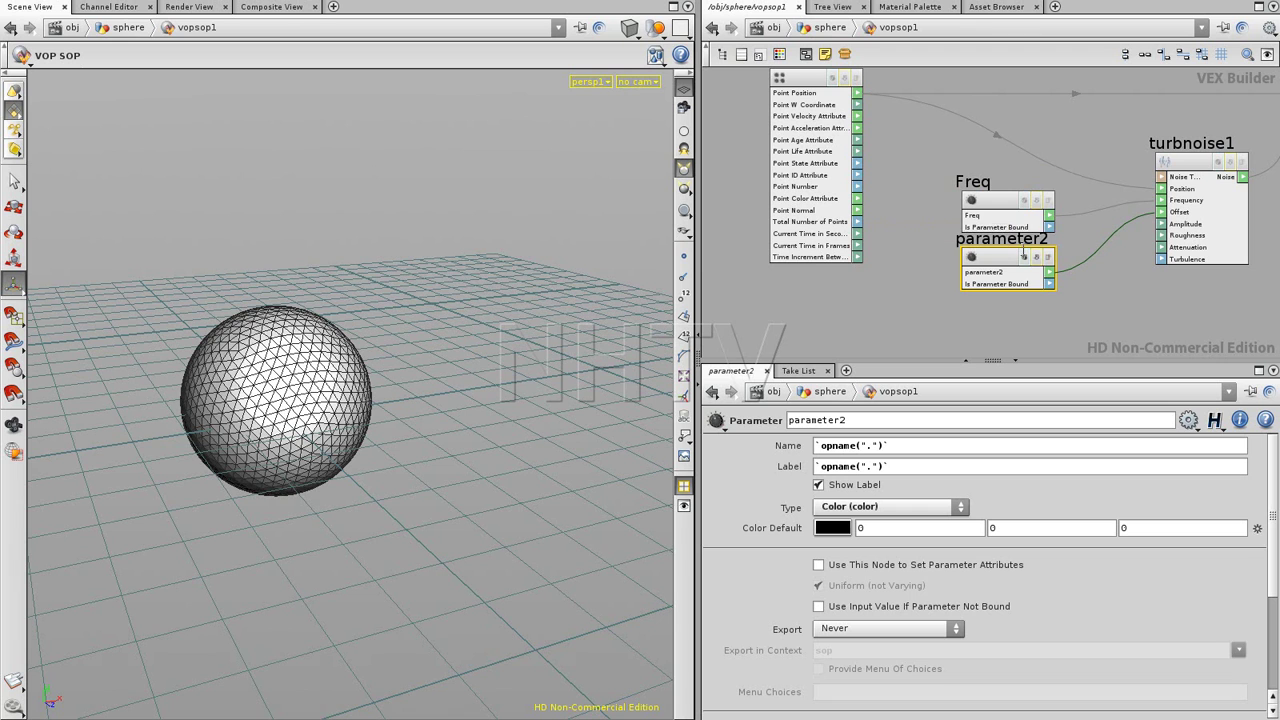
pyautogui.click(1006, 240)
pyautogui.moveTo(1056, 239); pyautogui.dragTo(830, 238)
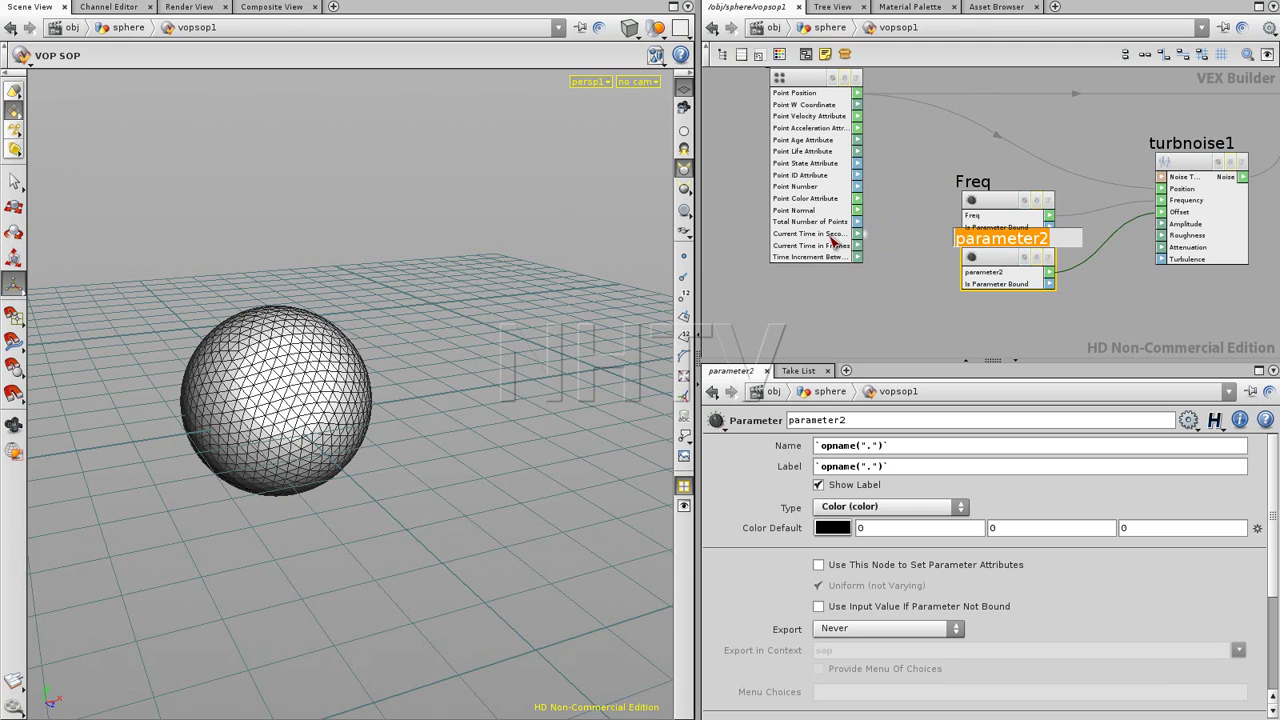
pyautogui.write('offset')
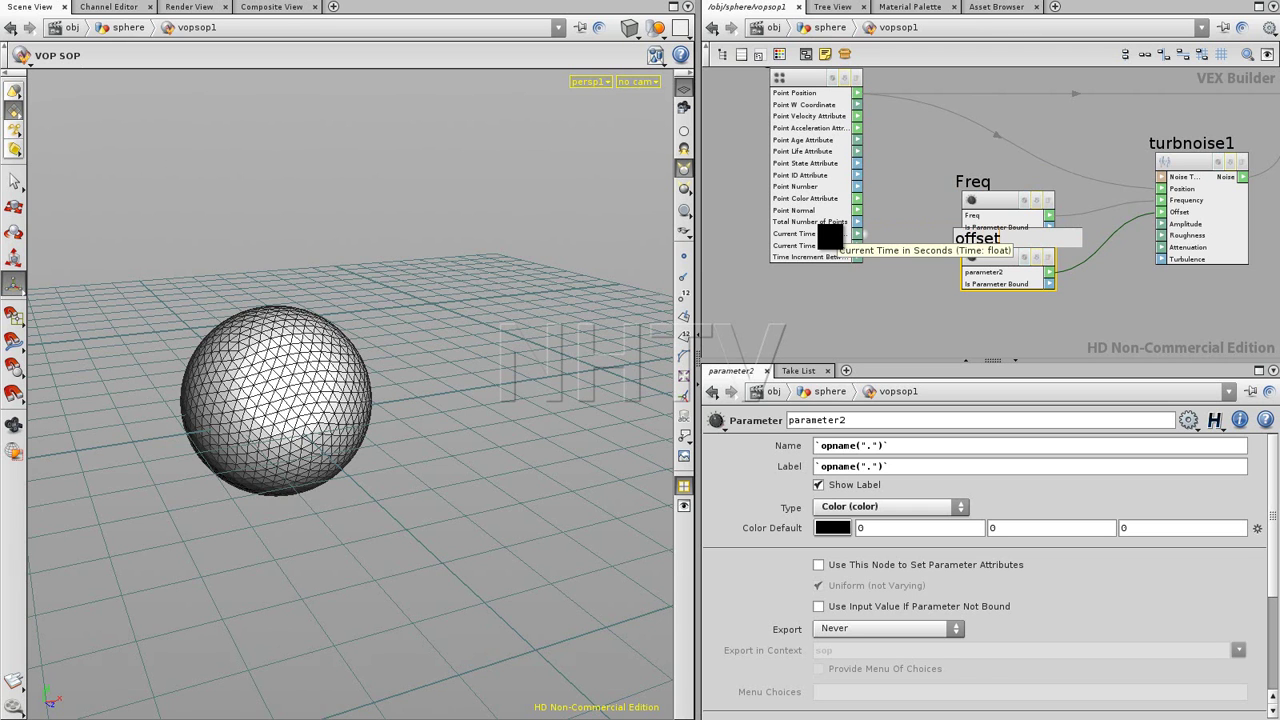
pyautogui.click(972, 181)
pyautogui.write('f')
pyautogui.press('Return')
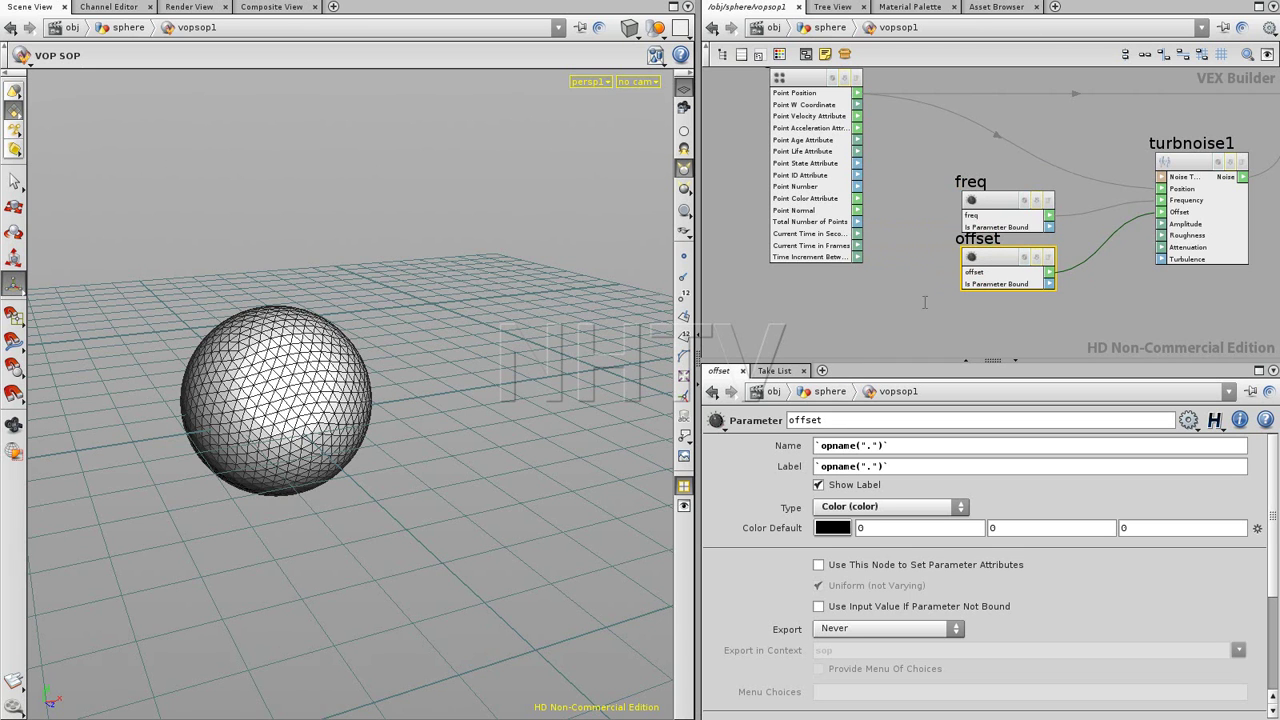
# Step: Check the exposed offset and freq fields on vopsop1, and delete both Parameter nodes inside it
pyautogui.press('u')
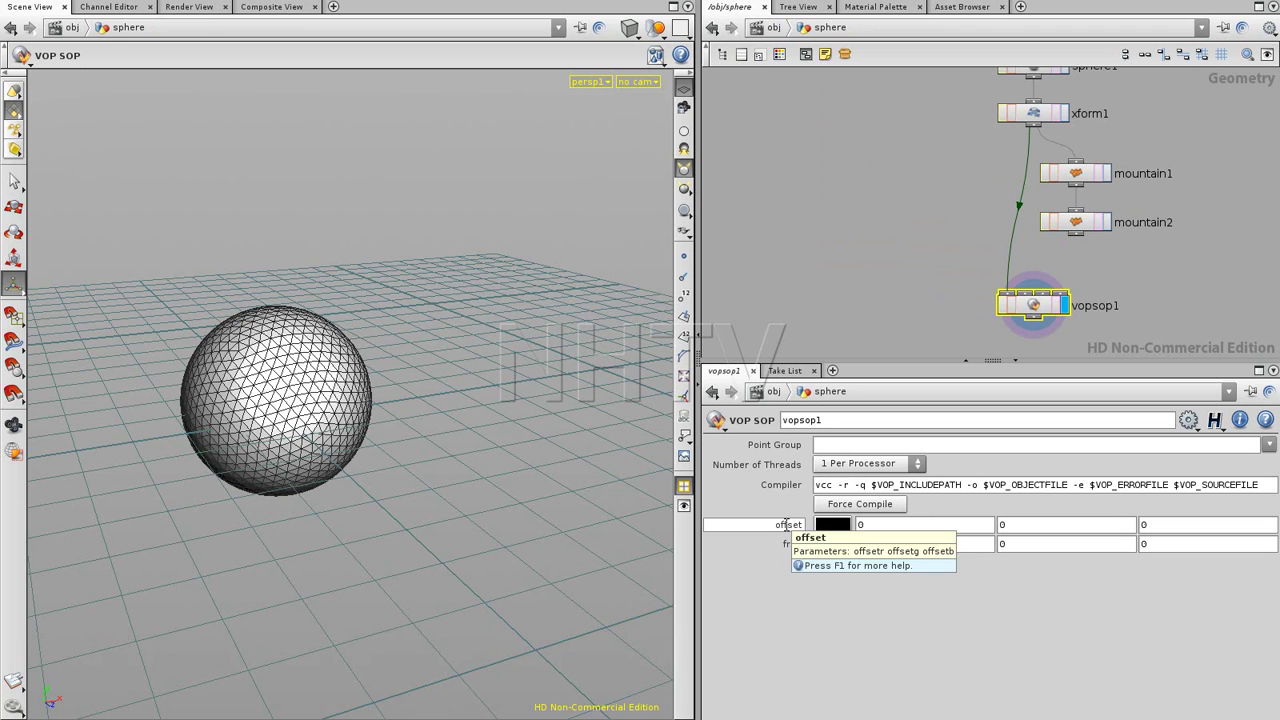
pyautogui.doubleClick(1016, 304)
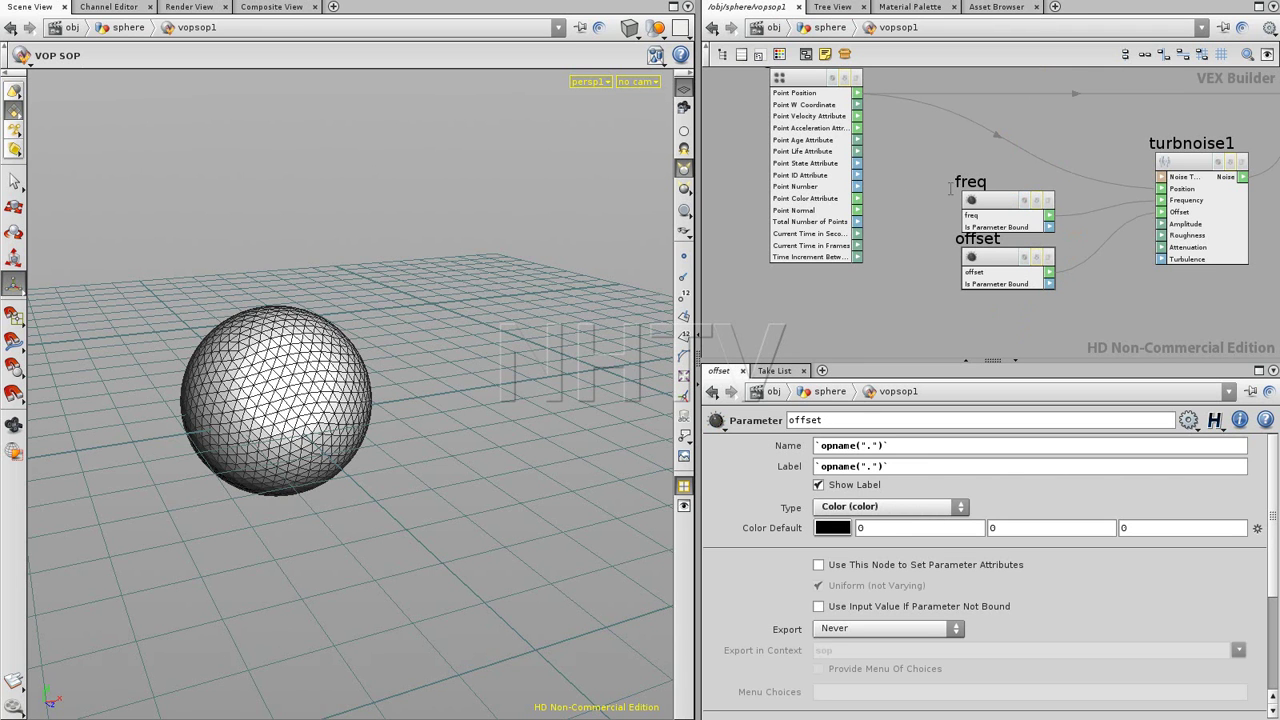
pyautogui.moveTo(931, 182); pyautogui.dragTo(985, 306)
pyautogui.press('Delete')
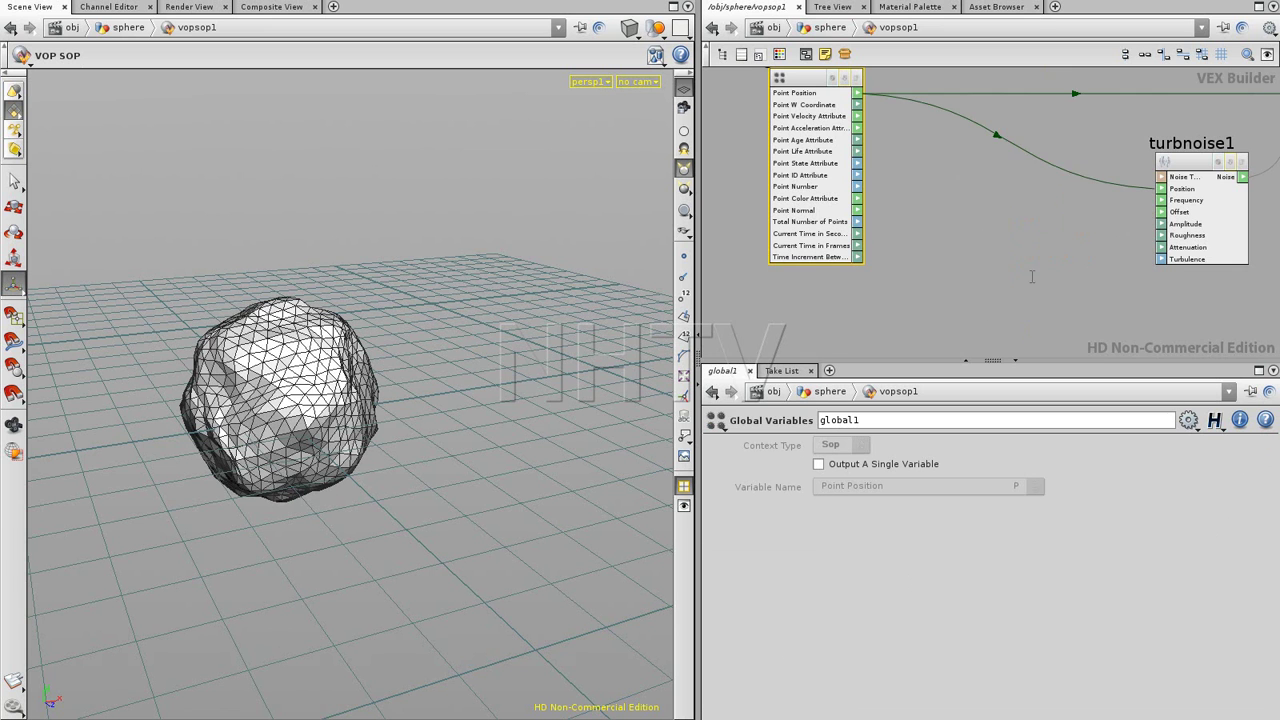
# Step: Create input parameters for all unconnected inputs of turbnoise1 and check the resulting fields on vopsop1
pyautogui.moveTo(1111, 149); pyautogui.dragTo(922, 166, button='middle')
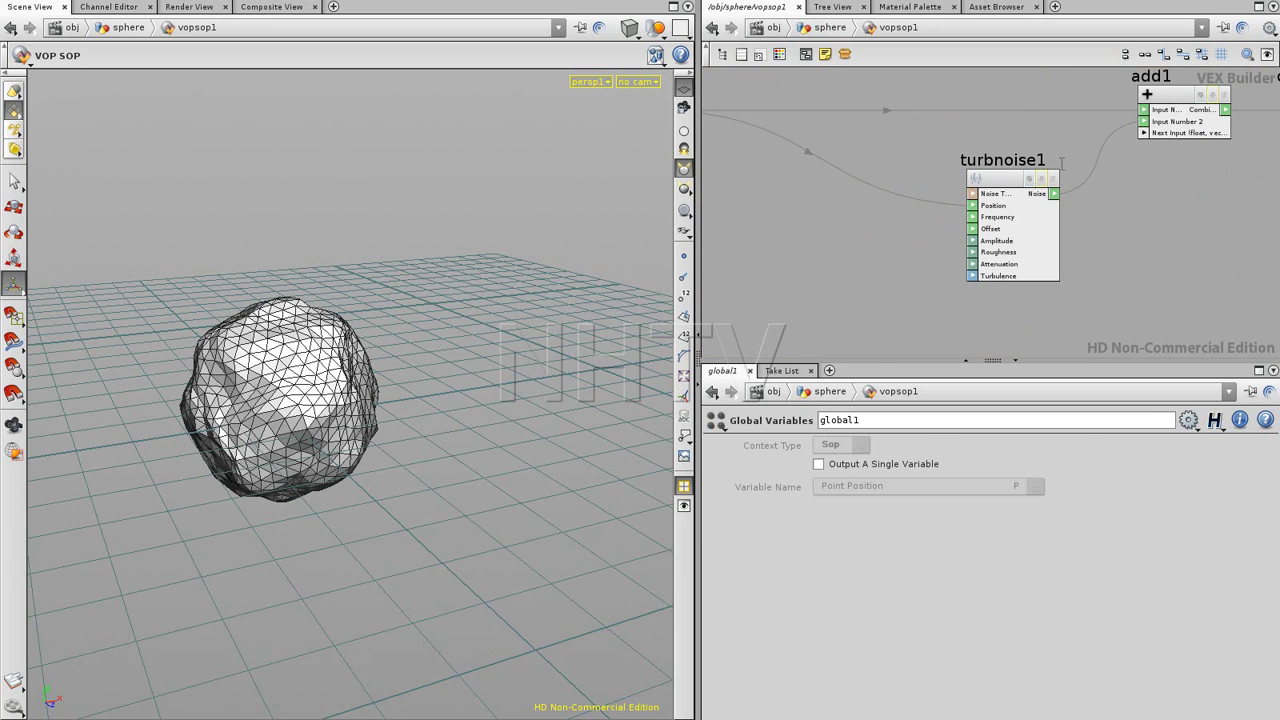
pyautogui.click(1046, 229)
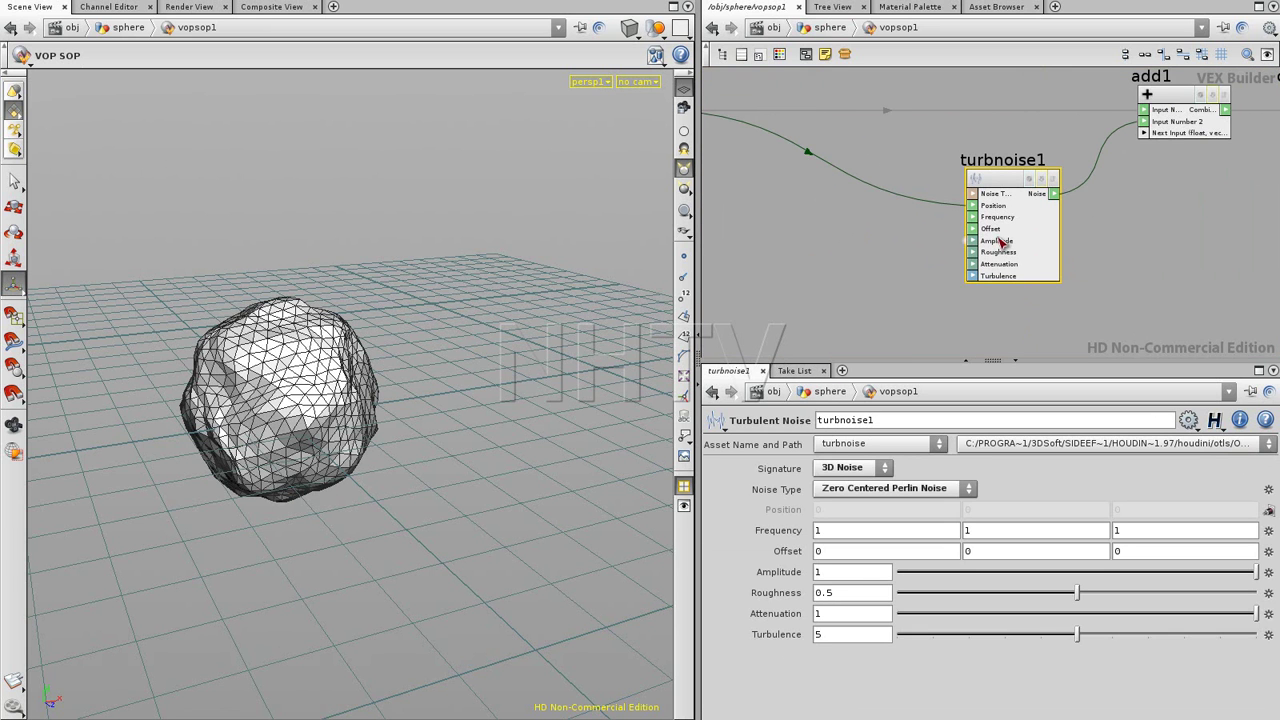
pyautogui.rightClick(1005, 178)
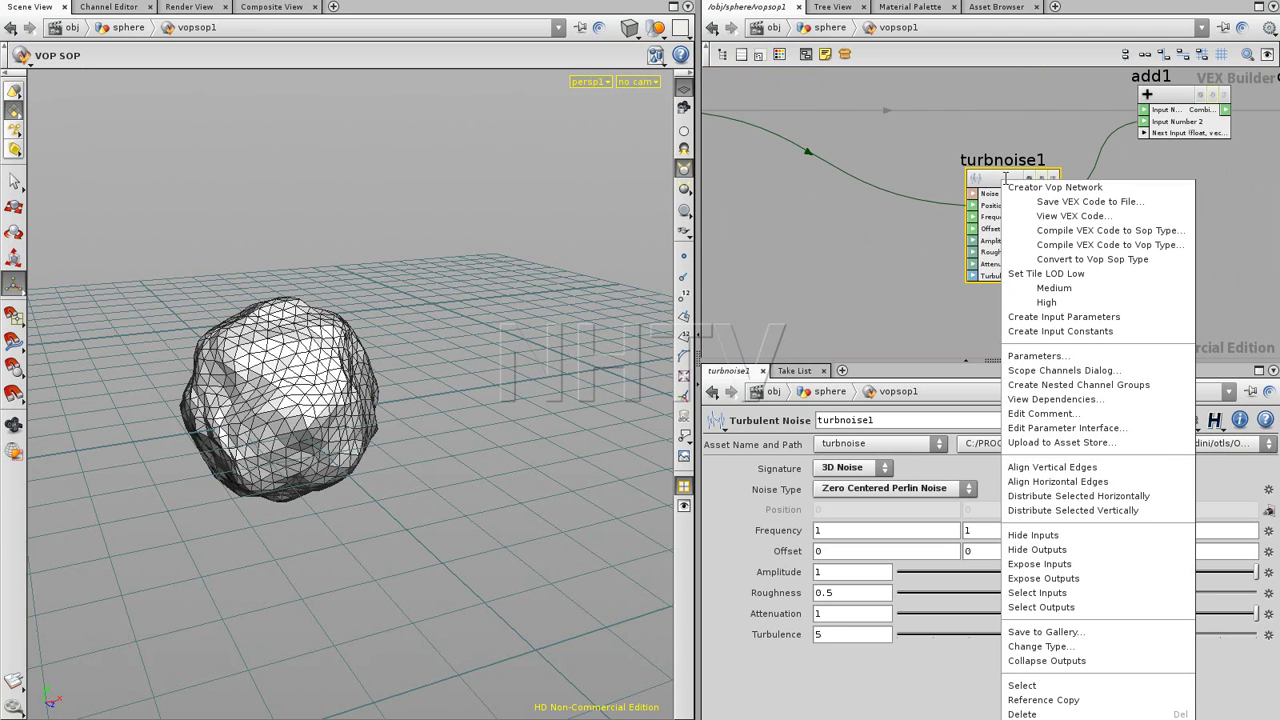
pyautogui.click(1086, 318)
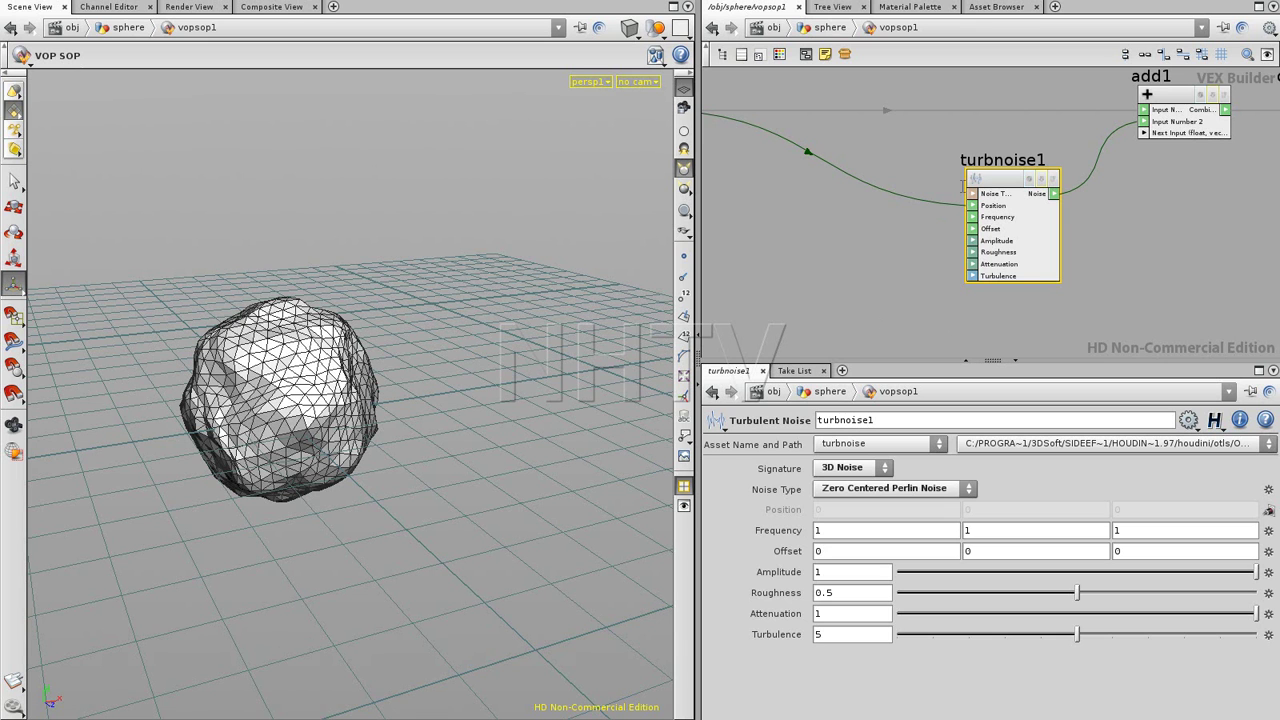
pyautogui.scroll(4, 937, 301)
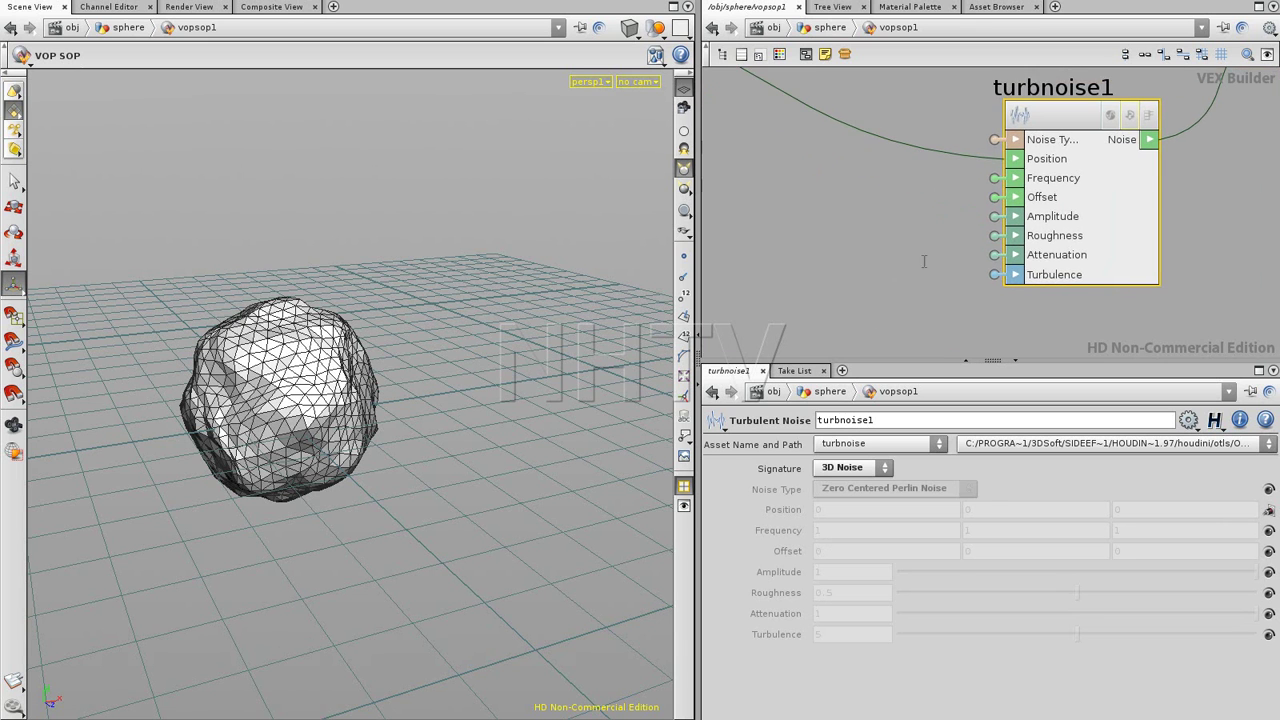
pyautogui.click(888, 258)
pyautogui.press('u')
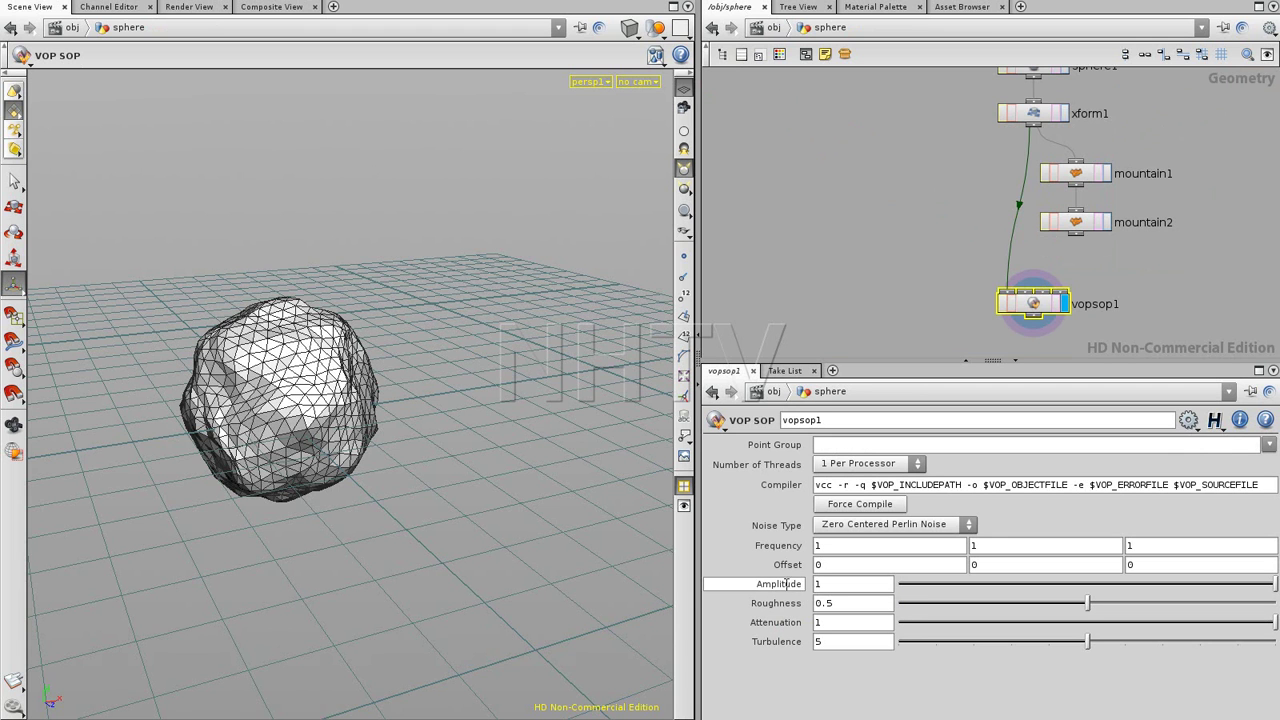
pyautogui.doubleClick(1036, 304)
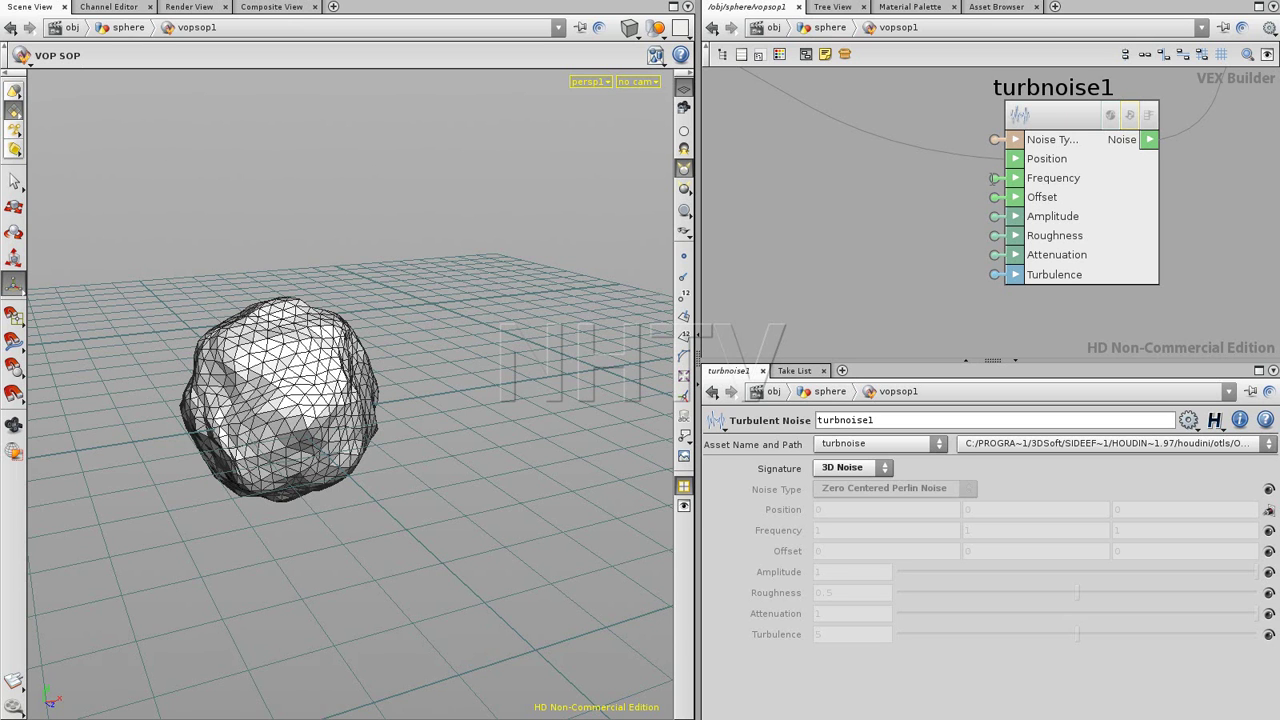
# Step: Expose turbnoise1's Frequency input as a separate Parameter node inside vopsop1
pyautogui.rightClick(995, 178)
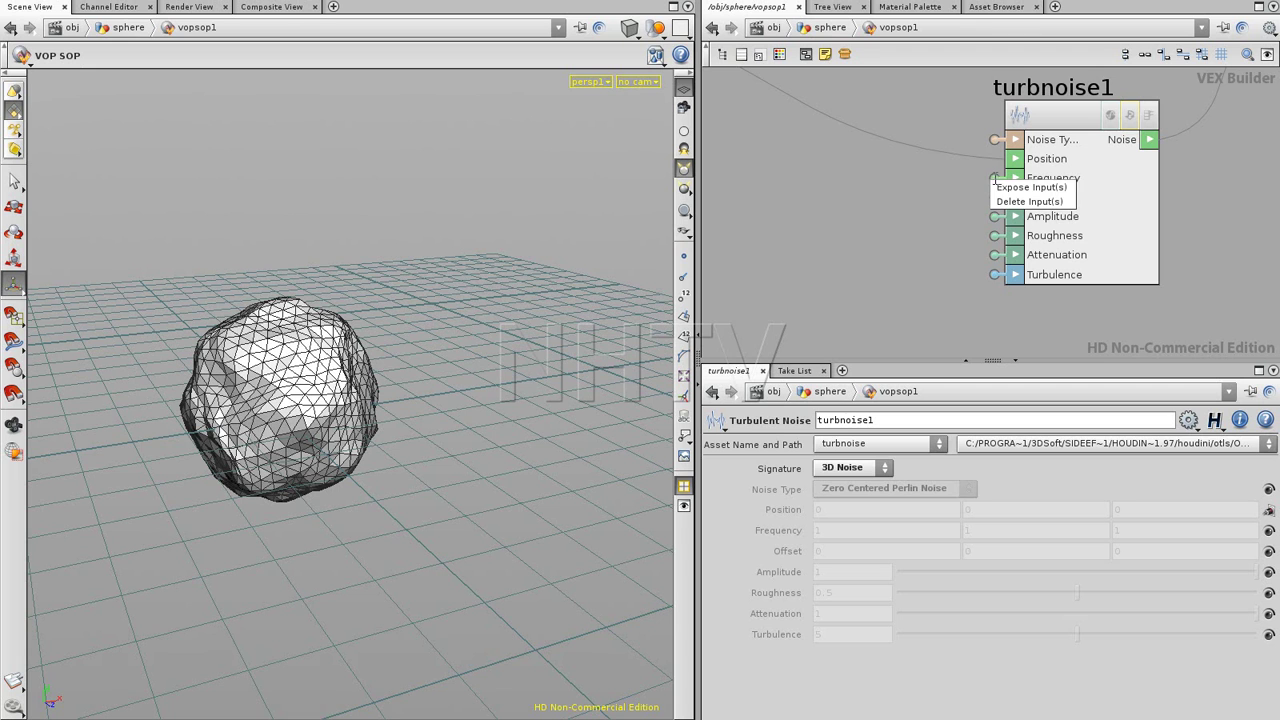
pyautogui.click(1028, 187)
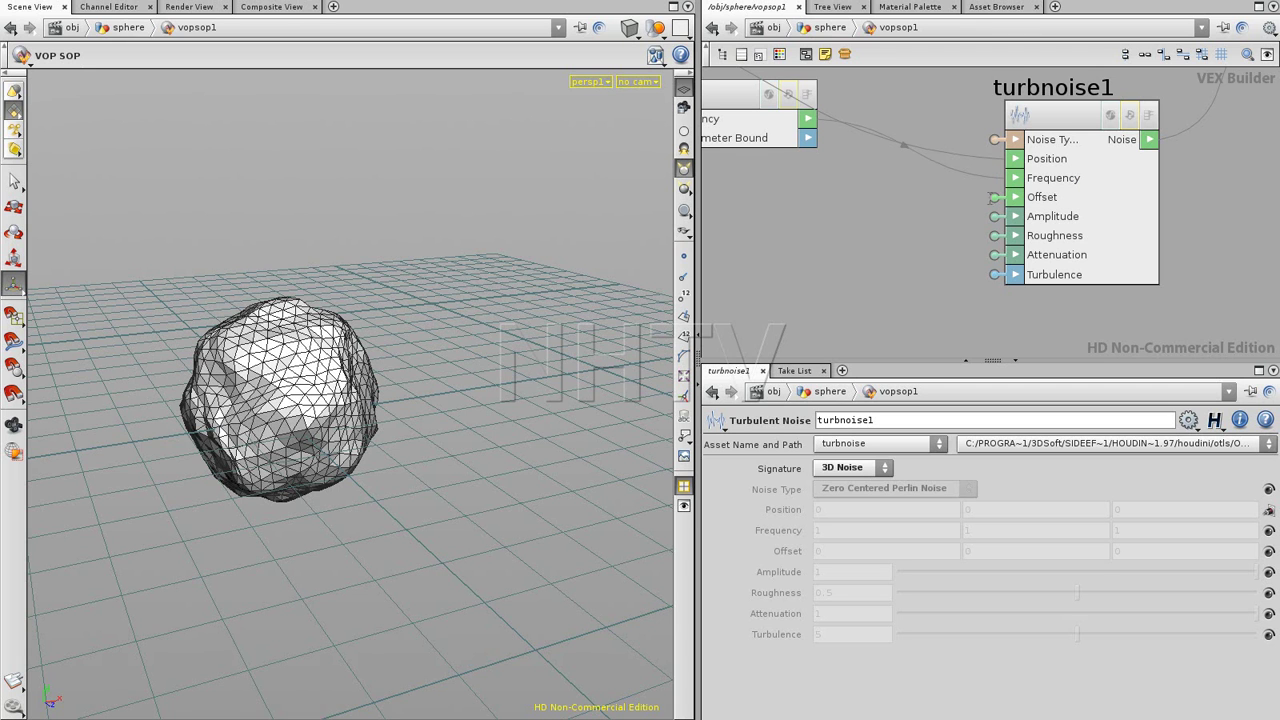
pyautogui.moveTo(970, 191); pyautogui.dragTo(996, 298)
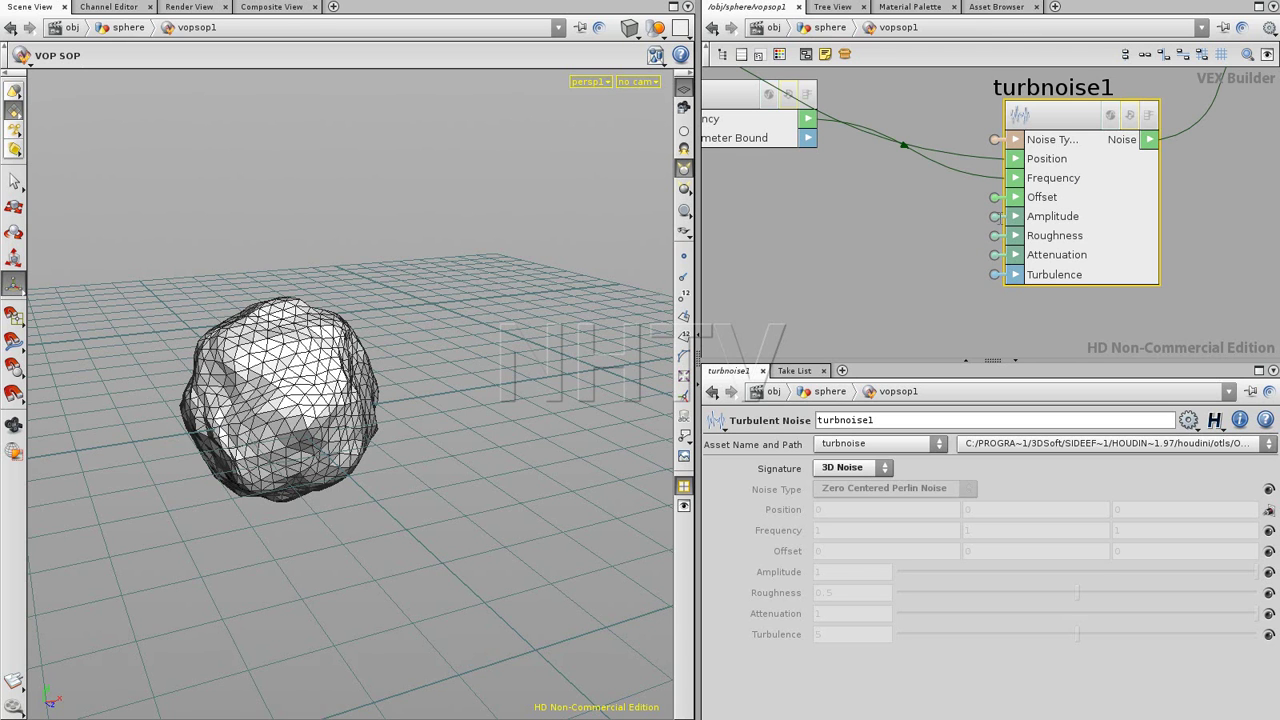
pyautogui.press('Tab')
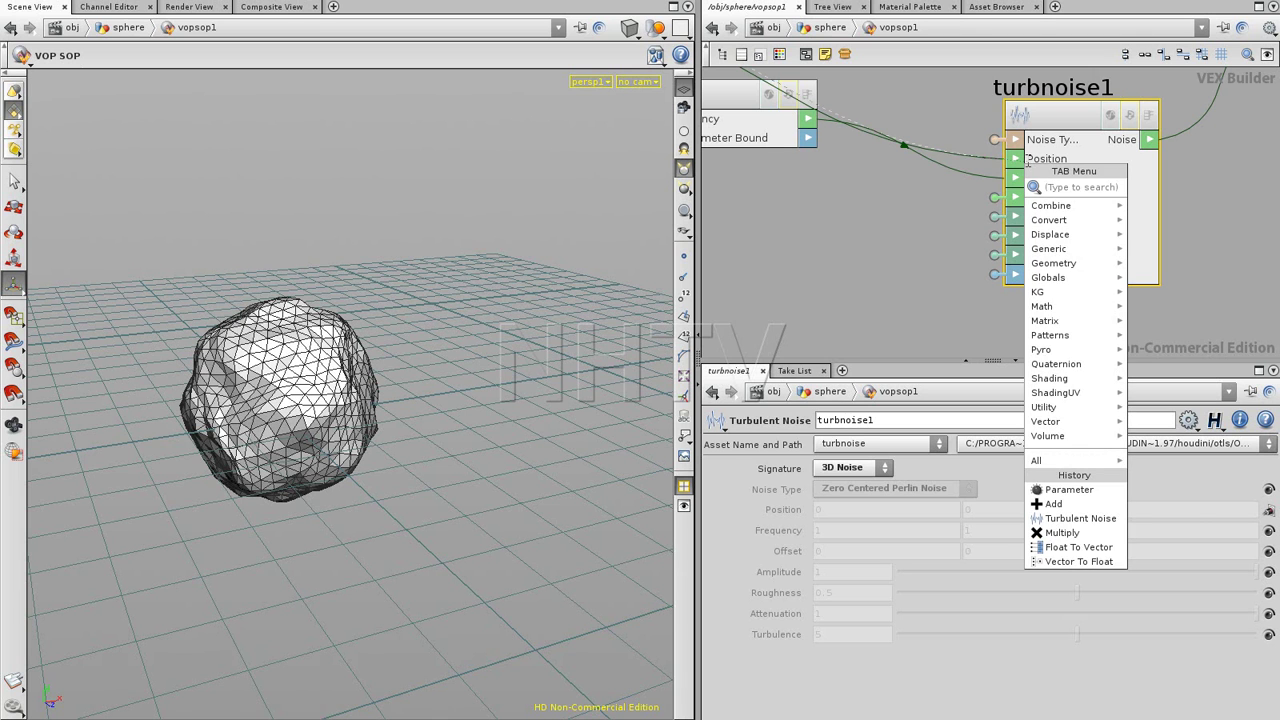
pyautogui.press('Escape')
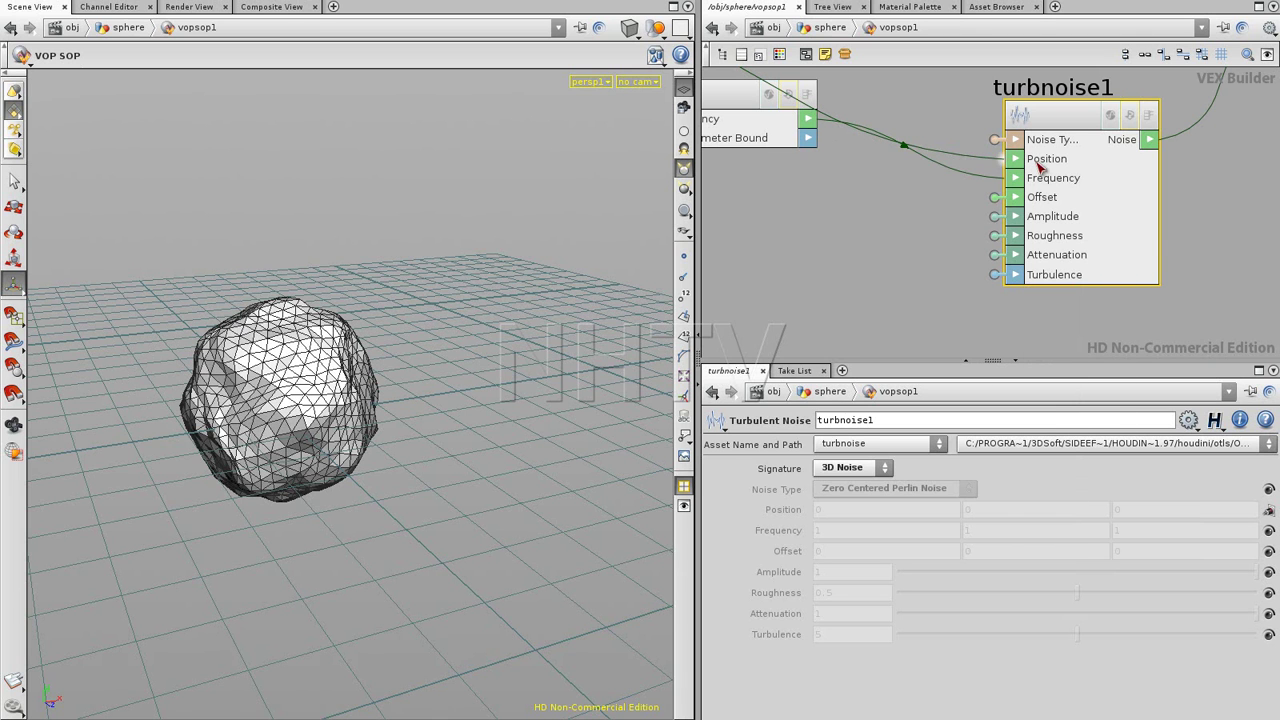
pyautogui.rightClick(1058, 115)
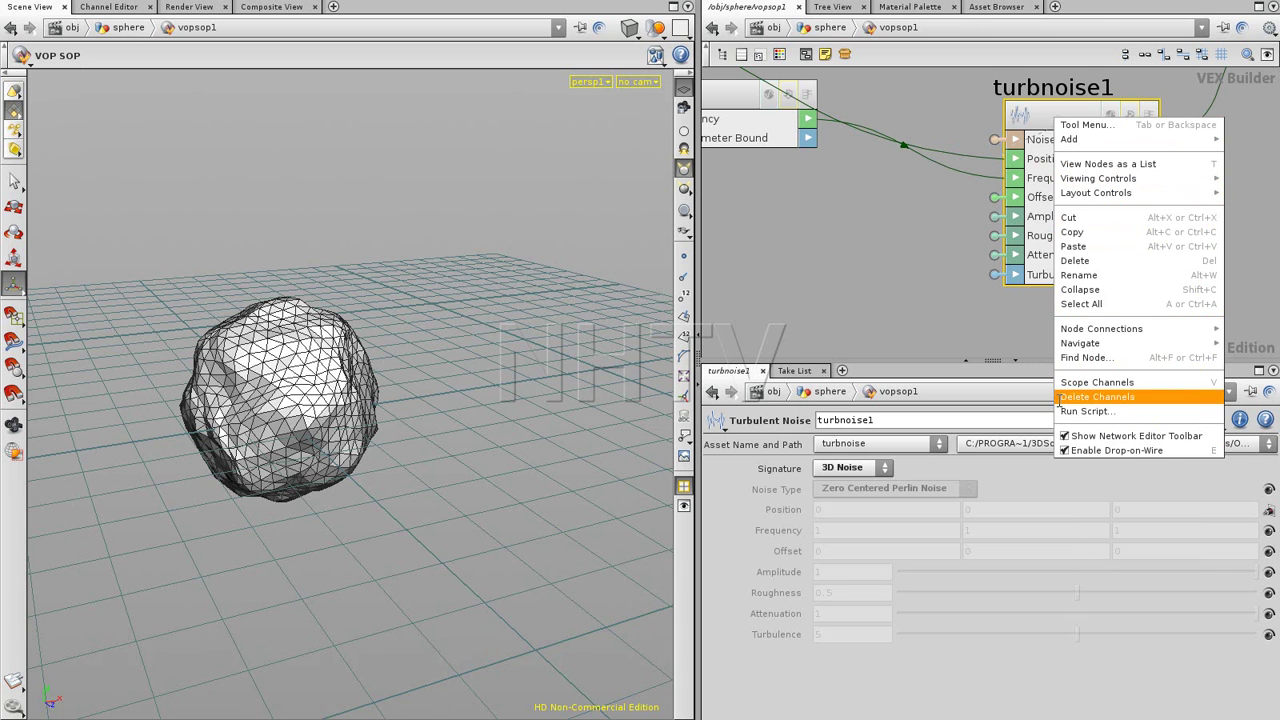
pyautogui.click(880, 252)
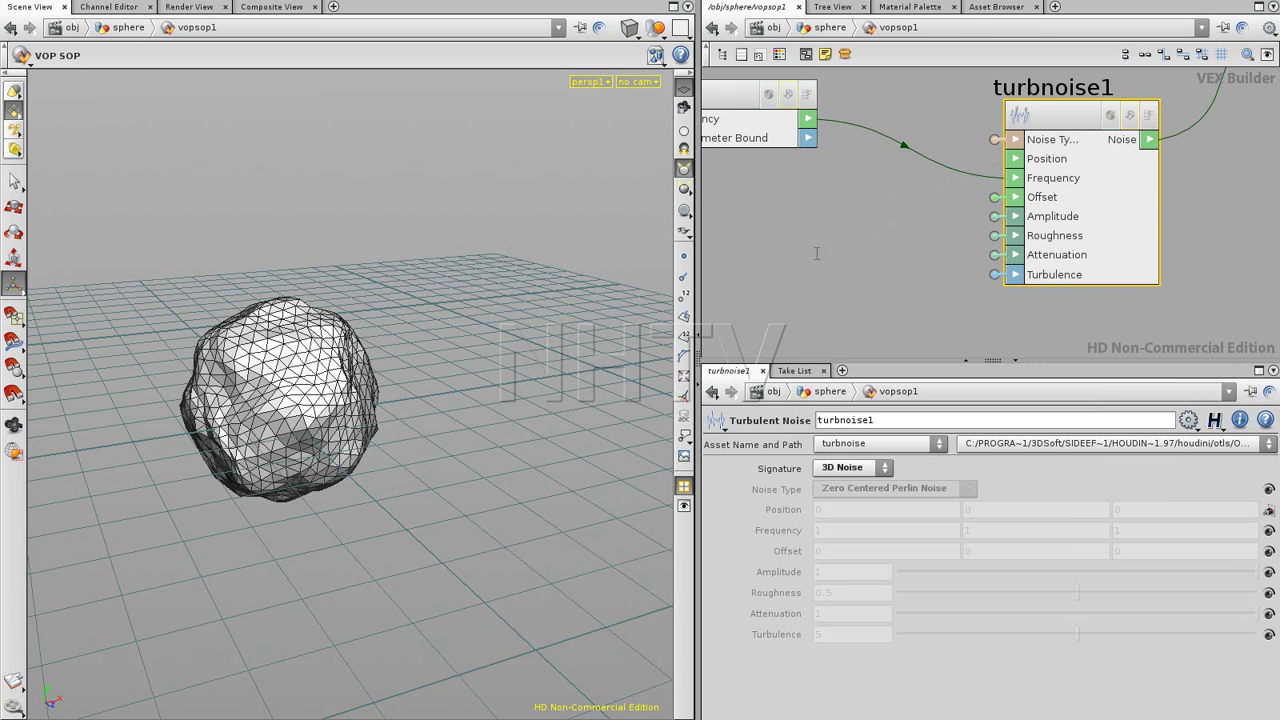
pyautogui.hotkey('ctrl', 'z')
pyautogui.moveTo(858, 233); pyautogui.dragTo(965, 266, button='middle')
pyautogui.scroll(-3, 964, 266)
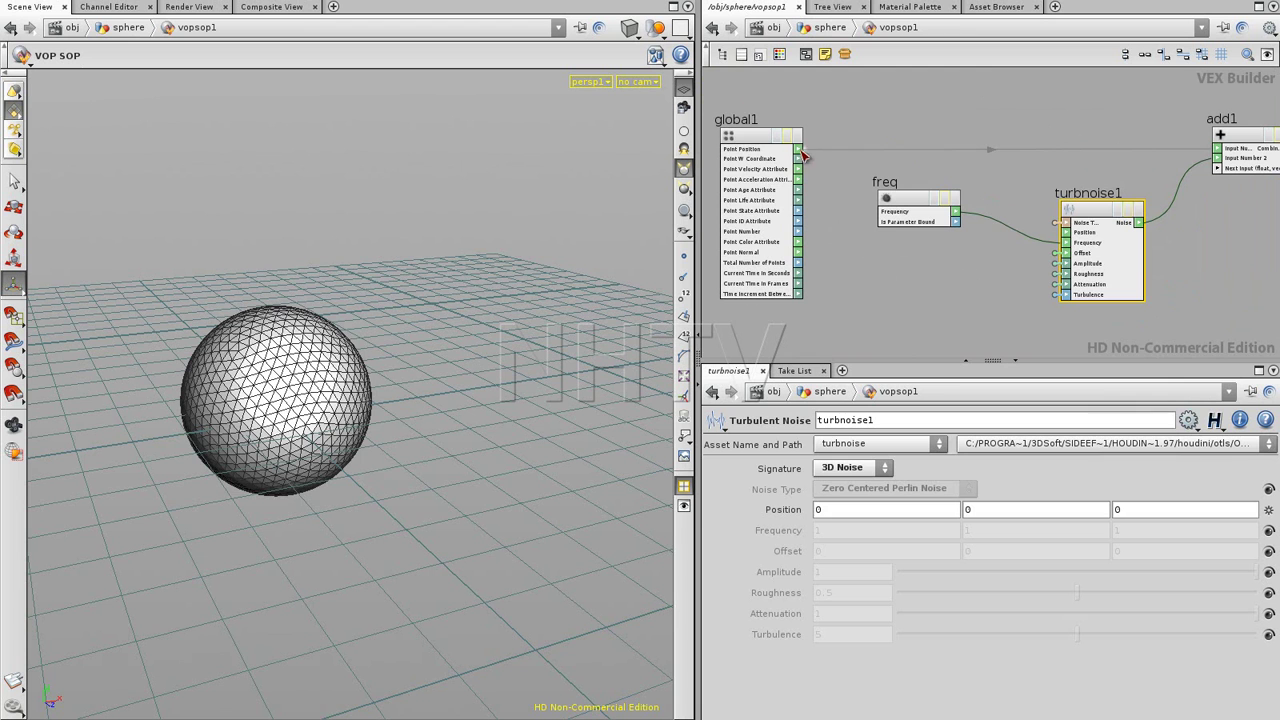
pyautogui.click(1066, 233)
# Step: Expose turbnoise1's Offset, Amplitude, Roughness and Attenuation inputs as separate Parameter nodes
pyautogui.scroll(3, 983, 277)
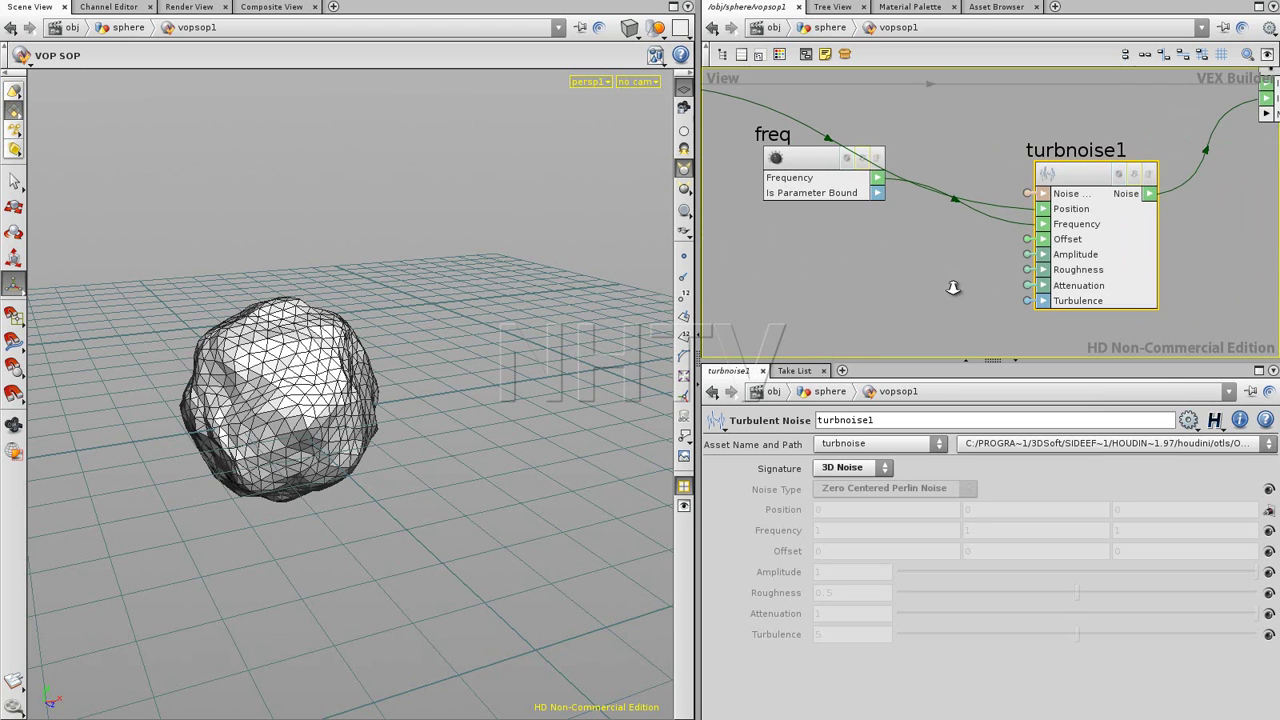
pyautogui.rightClick(1033, 236)
pyautogui.click(1068, 246)
pyautogui.rightClick(1036, 256)
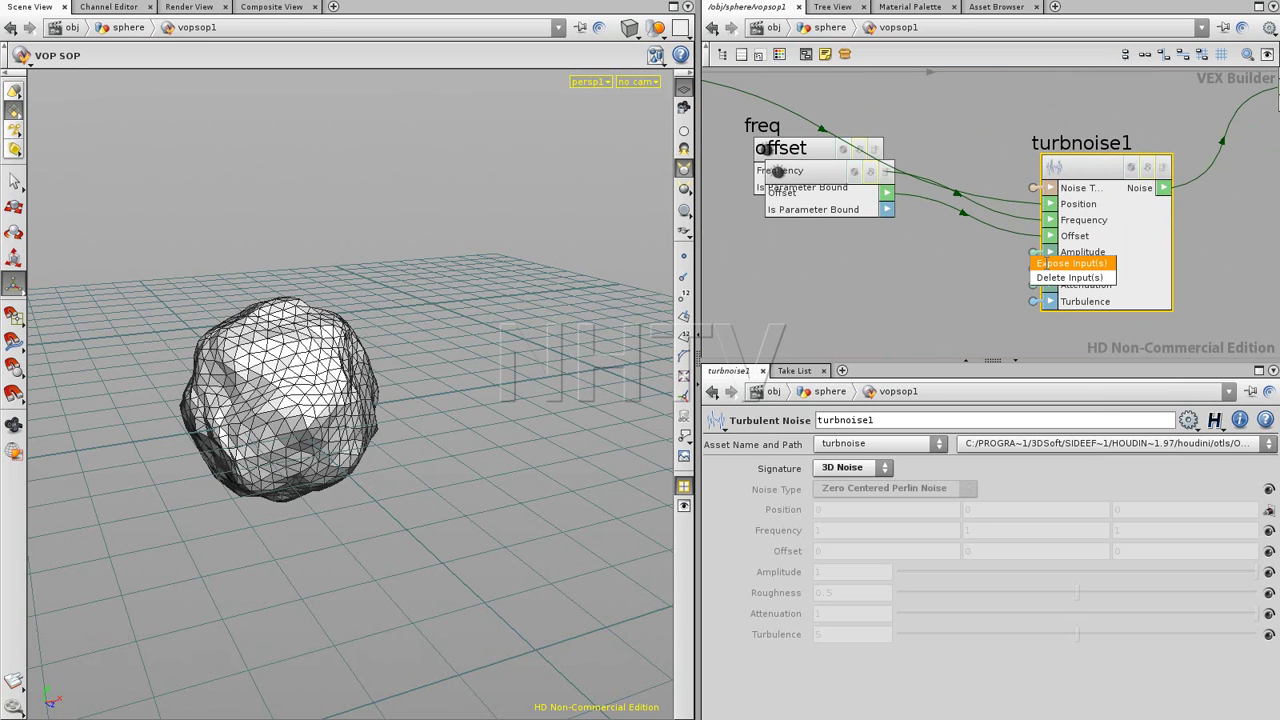
pyautogui.click(1040, 262)
pyautogui.rightClick(1034, 269)
pyautogui.middleClick(1034, 286)
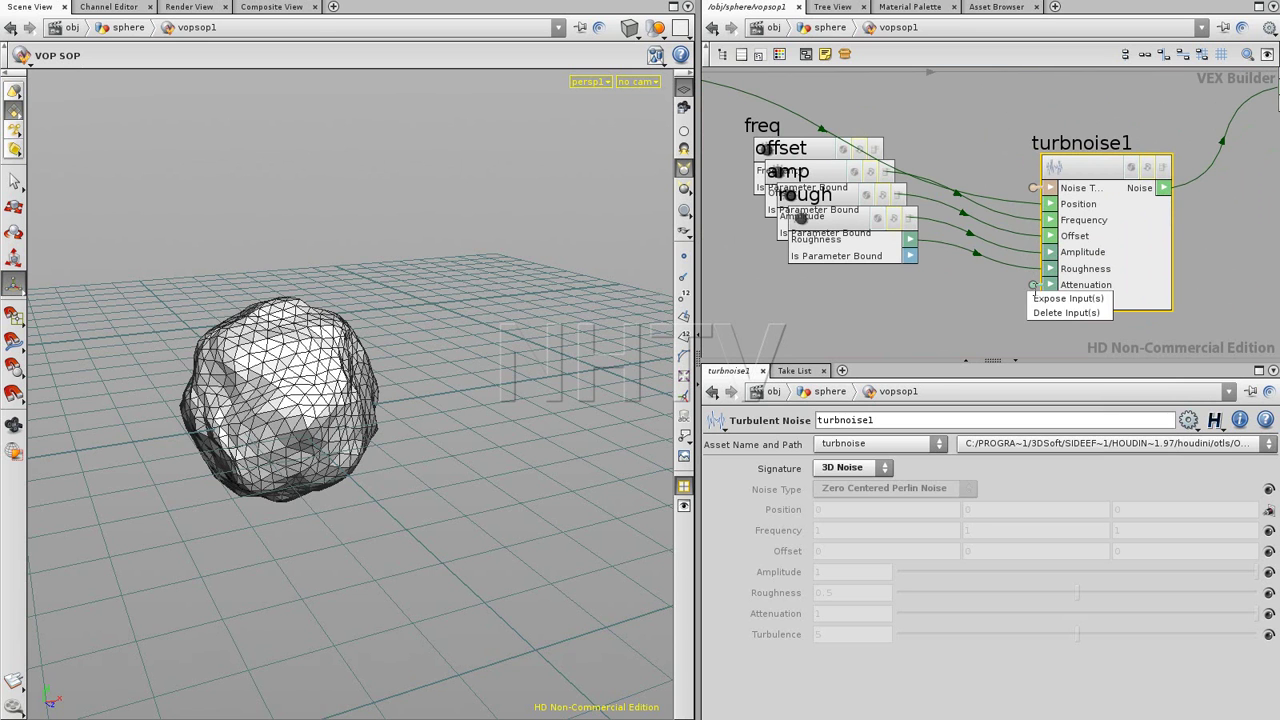
pyautogui.click(1043, 300)
# Step: Expose turbnoise1's remaining Noise Type and Turbulence inputs as separate Parameter nodes
pyautogui.click(1035, 301)
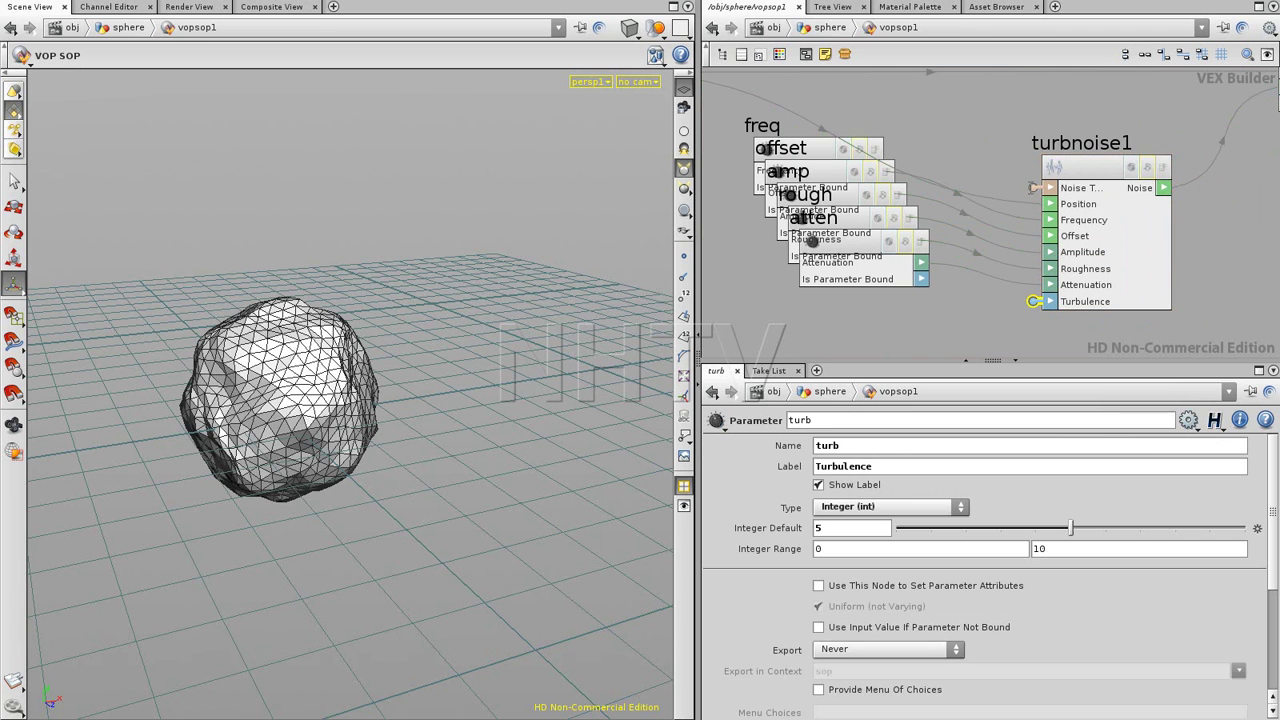
pyautogui.click(1034, 187)
pyautogui.keyDown('shift'); pyautogui.click(1034, 301); pyautogui.keyUp('shift')
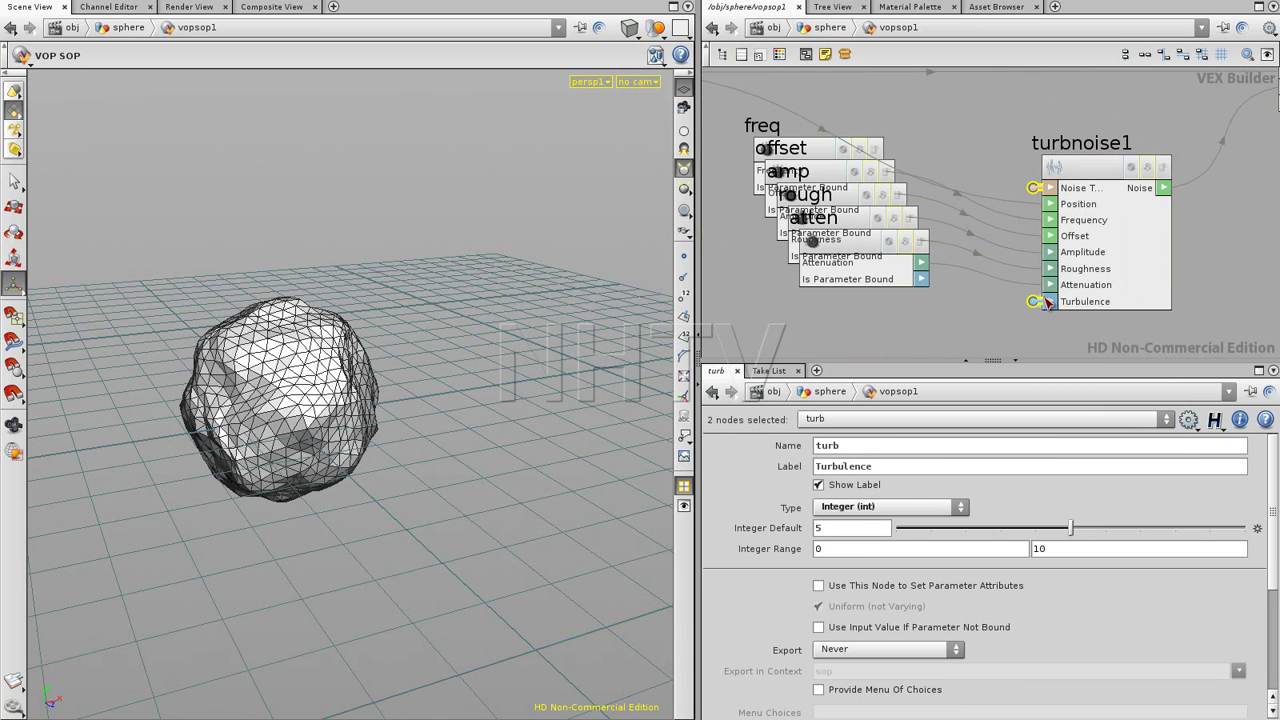
pyautogui.middleClick(1034, 187)
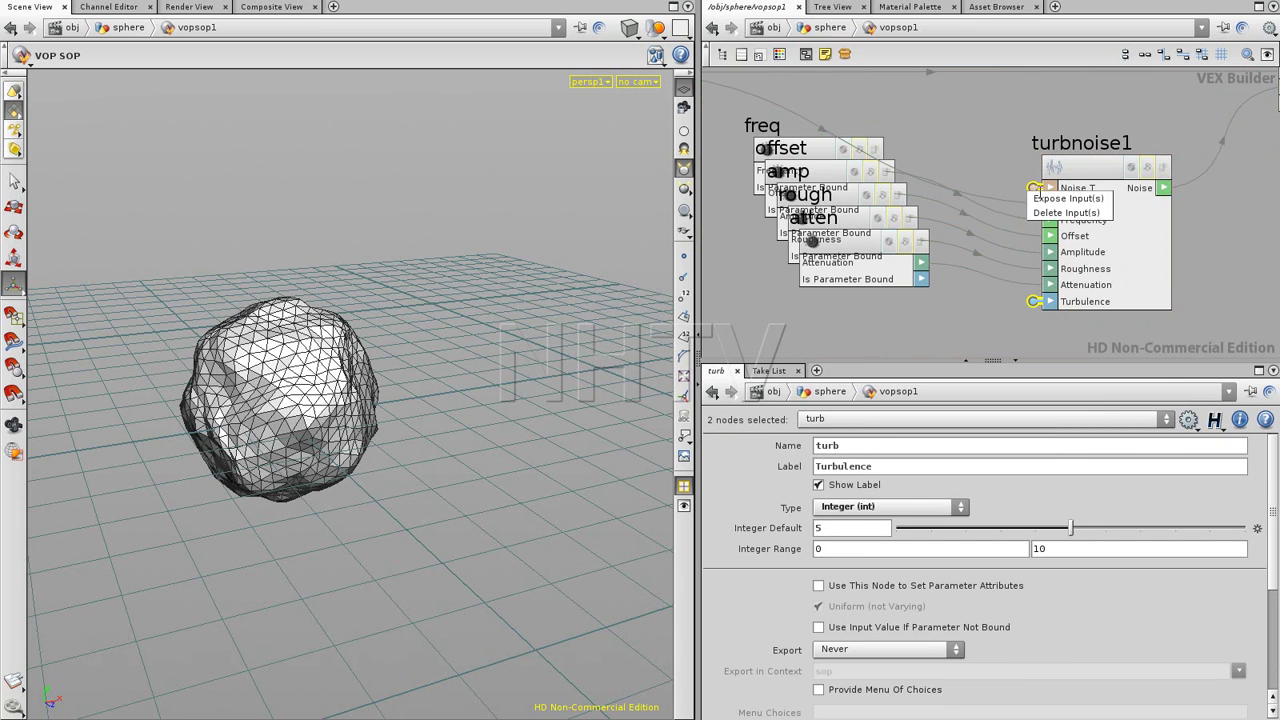
pyautogui.click(1065, 193)
pyautogui.middleClick(1034, 301)
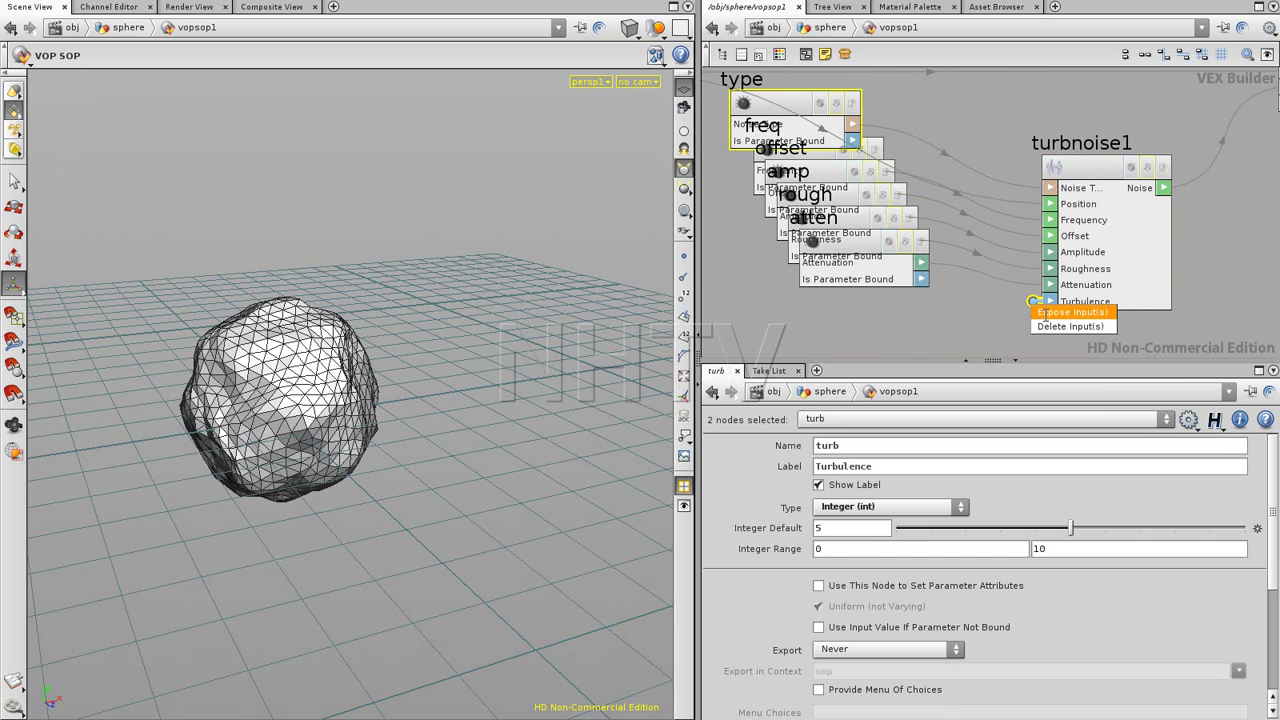
pyautogui.click(1065, 308)
# Step: Spread out the overlapping Parameter nodes by moving the atten and rough nodes down towards turb
pyautogui.moveTo(946, 329); pyautogui.dragTo(1018, 265, button='middle')
pyautogui.moveTo(921, 287); pyautogui.dragTo(921, 288)
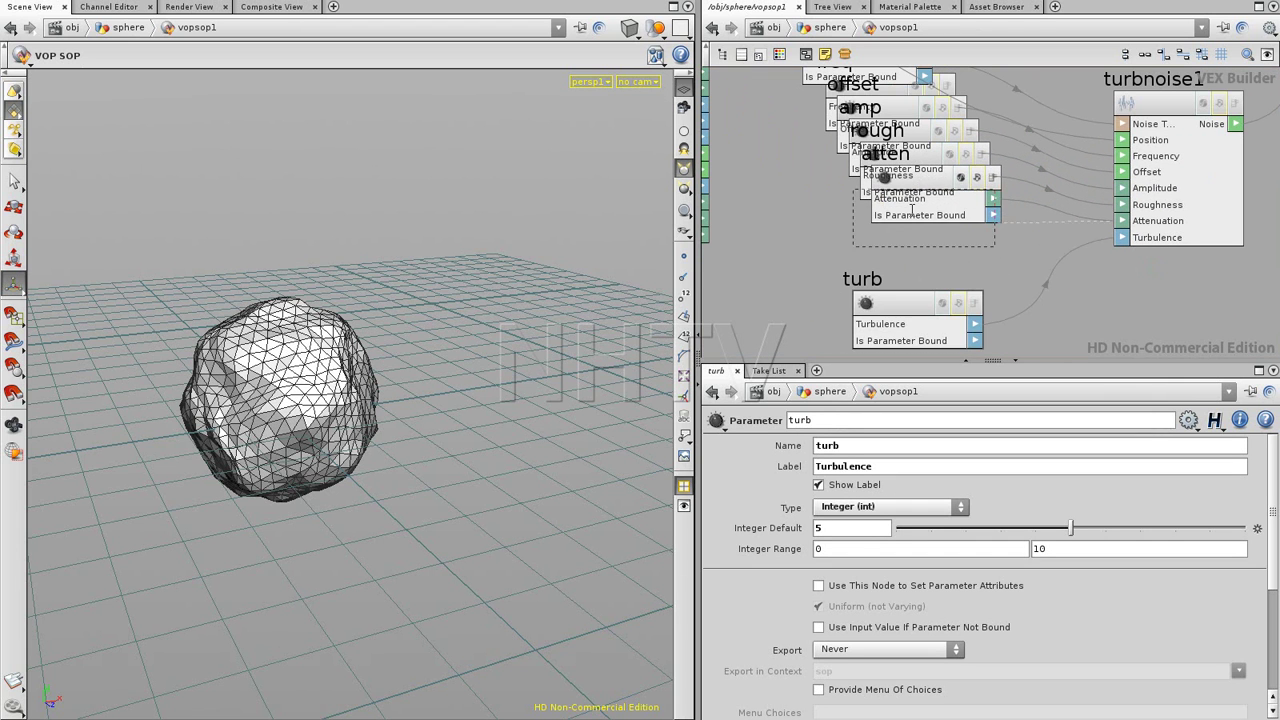
pyautogui.moveTo(918, 178); pyautogui.dragTo(901, 224)
pyautogui.moveTo(918, 155); pyautogui.dragTo(913, 165)
pyautogui.moveTo(792, 224); pyautogui.dragTo(775, 362, button='middle')
pyautogui.moveTo(983, 143); pyautogui.dragTo(766, 32, button='middle')
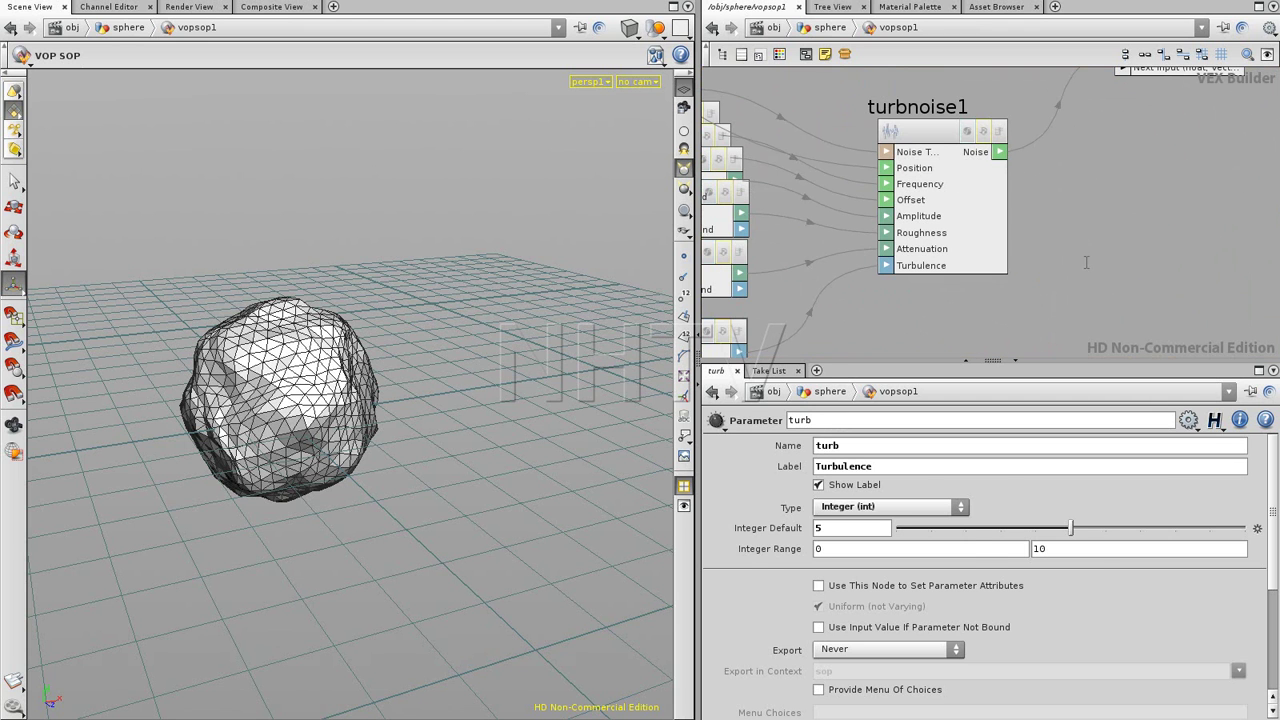
# Step: Return to the sphere network and set vopsop1's Roughness to 0.437 and Turbulence to 4
pyautogui.press('u')
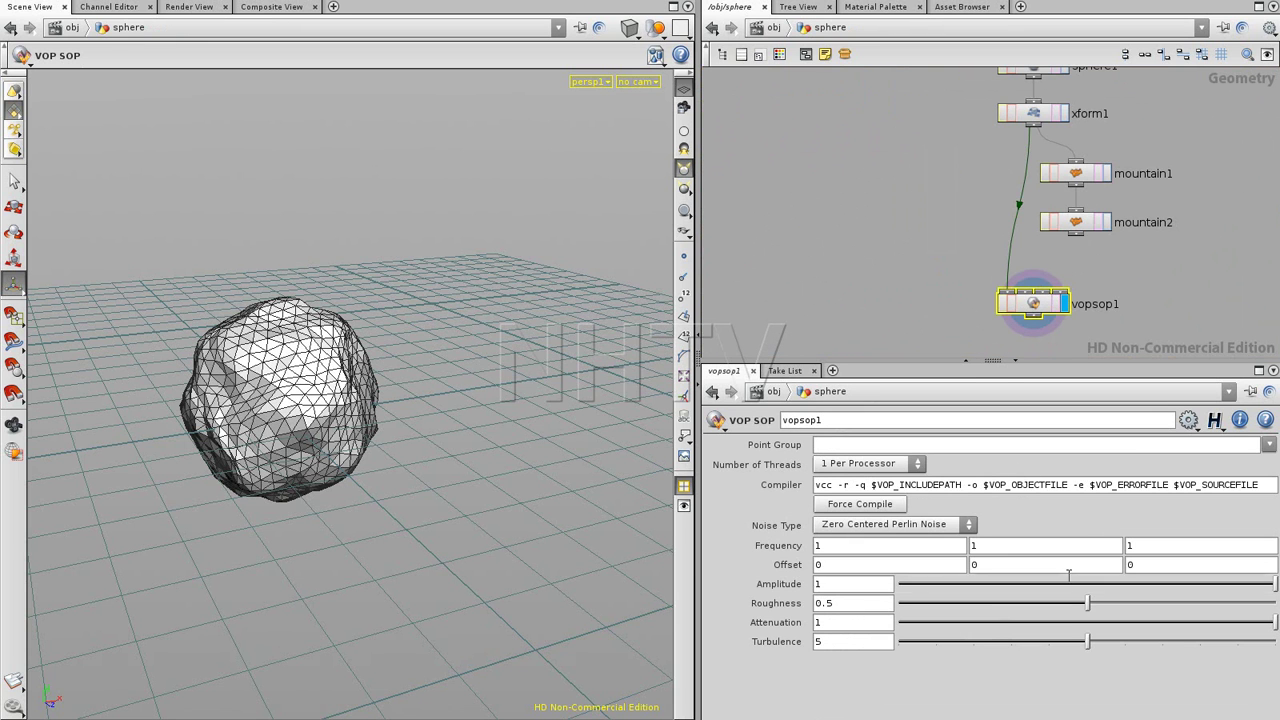
pyautogui.moveTo(1274, 583)
pyautogui.mouseDown()
pyautogui.moveTo(1160, 583)
pyautogui.moveTo(1274, 583)
pyautogui.mouseUp()
pyautogui.moveTo(1088, 604); pyautogui.dragTo(1056, 637)
# Step: Delete the mountain1 and mountain2 nodes and move vopsop1 further below xform1
pyautogui.moveTo(958, 214); pyautogui.dragTo(871, 229, button='middle')
pyautogui.moveTo(1088, 280); pyautogui.dragTo(966, 176)
pyautogui.press('Delete')
pyautogui.moveTo(991, 240); pyautogui.dragTo(1027, 157, button='middle')
pyautogui.moveTo(983, 285); pyautogui.dragTo(984, 304)
pyautogui.moveTo(1037, 163); pyautogui.dragTo(1038, 265, button='middle')
pyautogui.moveTo(875, 248); pyautogui.dragTo(862, 213, button='right')
pyautogui.press('h')
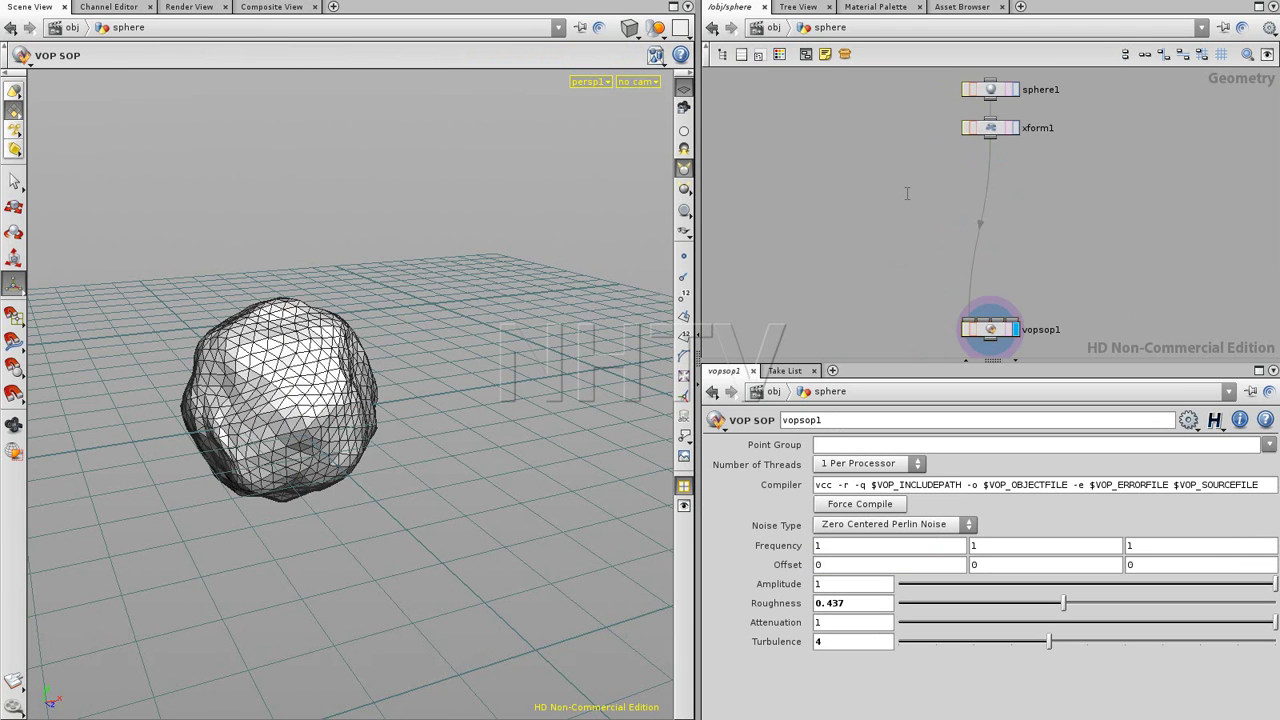
# Step: Add a Tube node and connect it to vopsop1's first input in place of xform1
pyautogui.press('Tab')
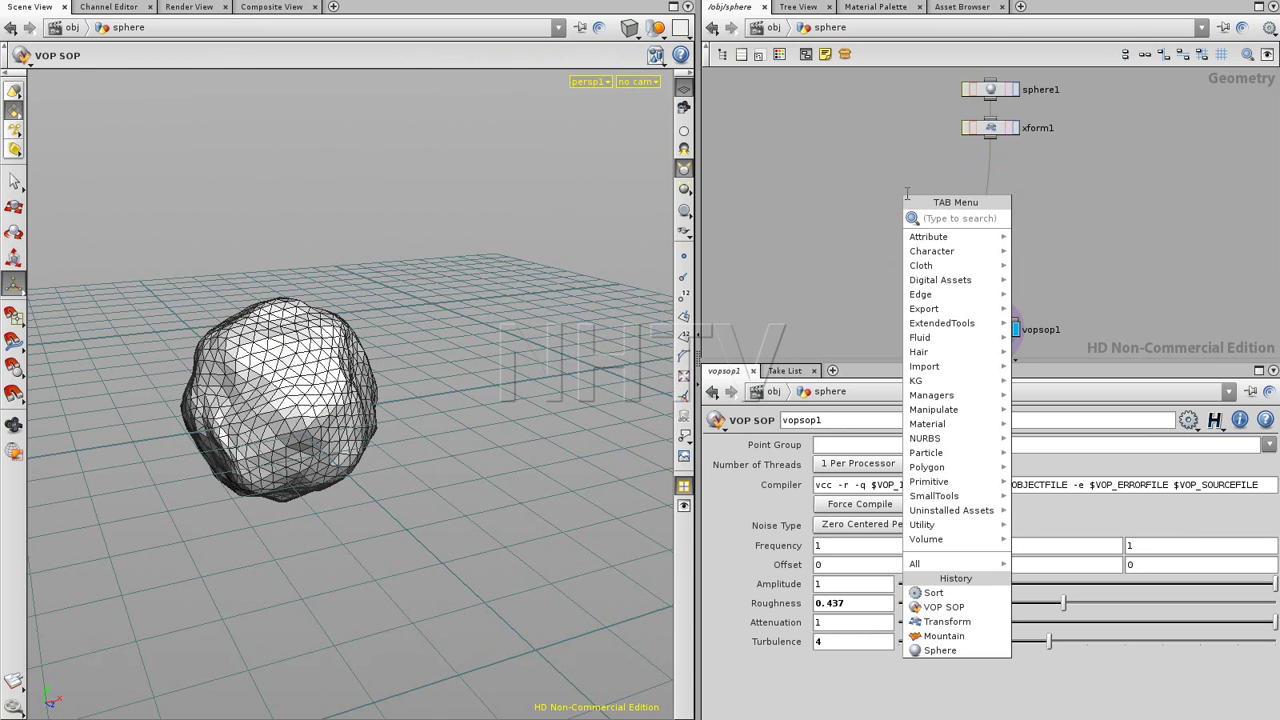
pyautogui.write('t')
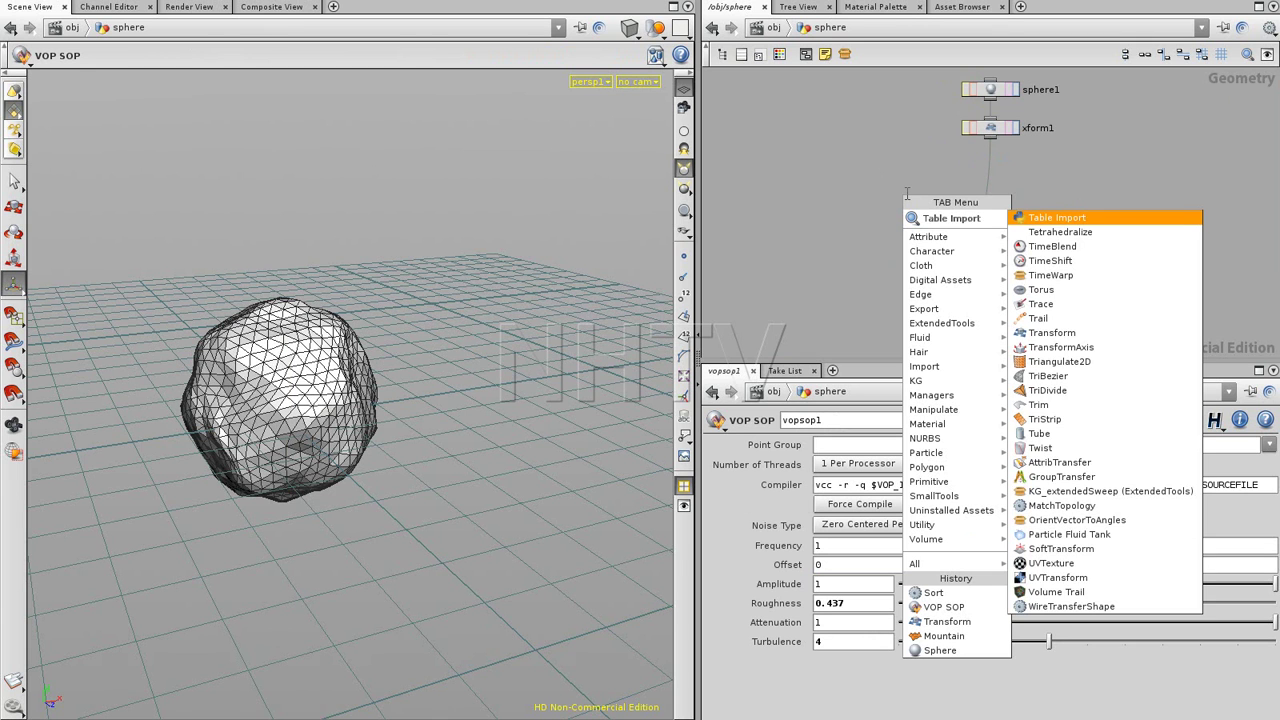
pyautogui.write('ube')
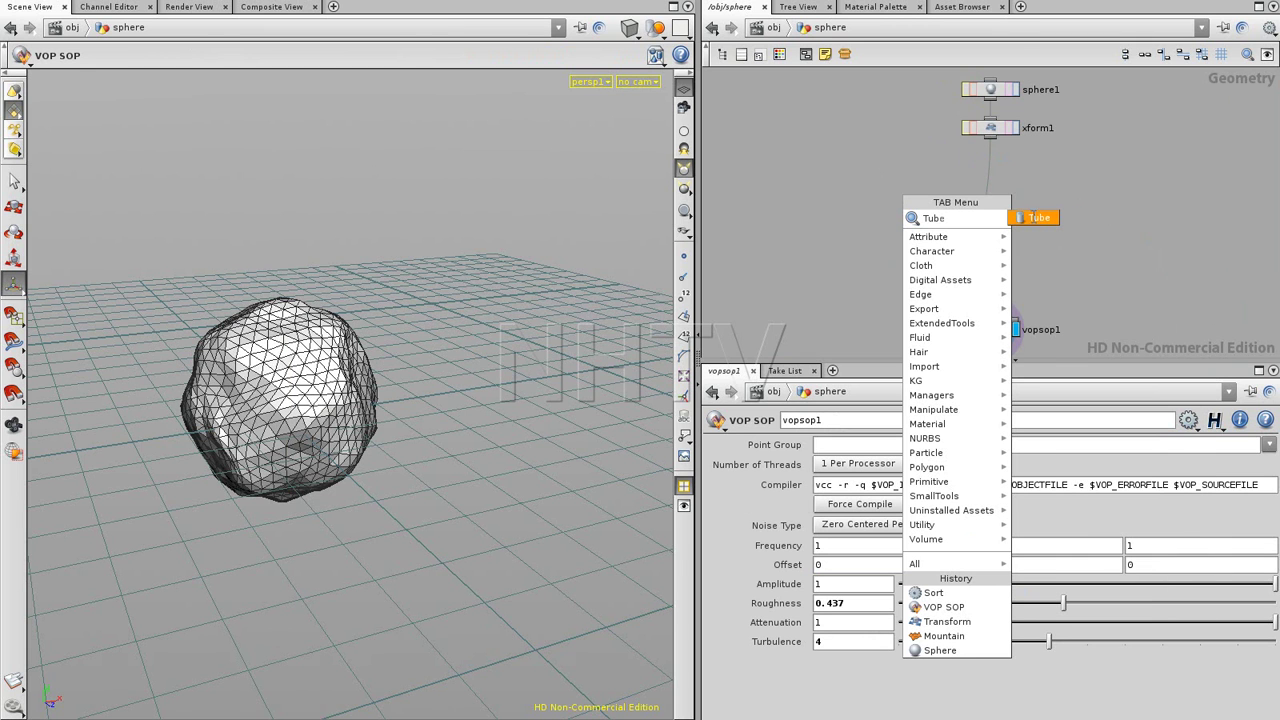
pyautogui.press('Return')
pyautogui.click(934, 196)
pyautogui.click(975, 327)
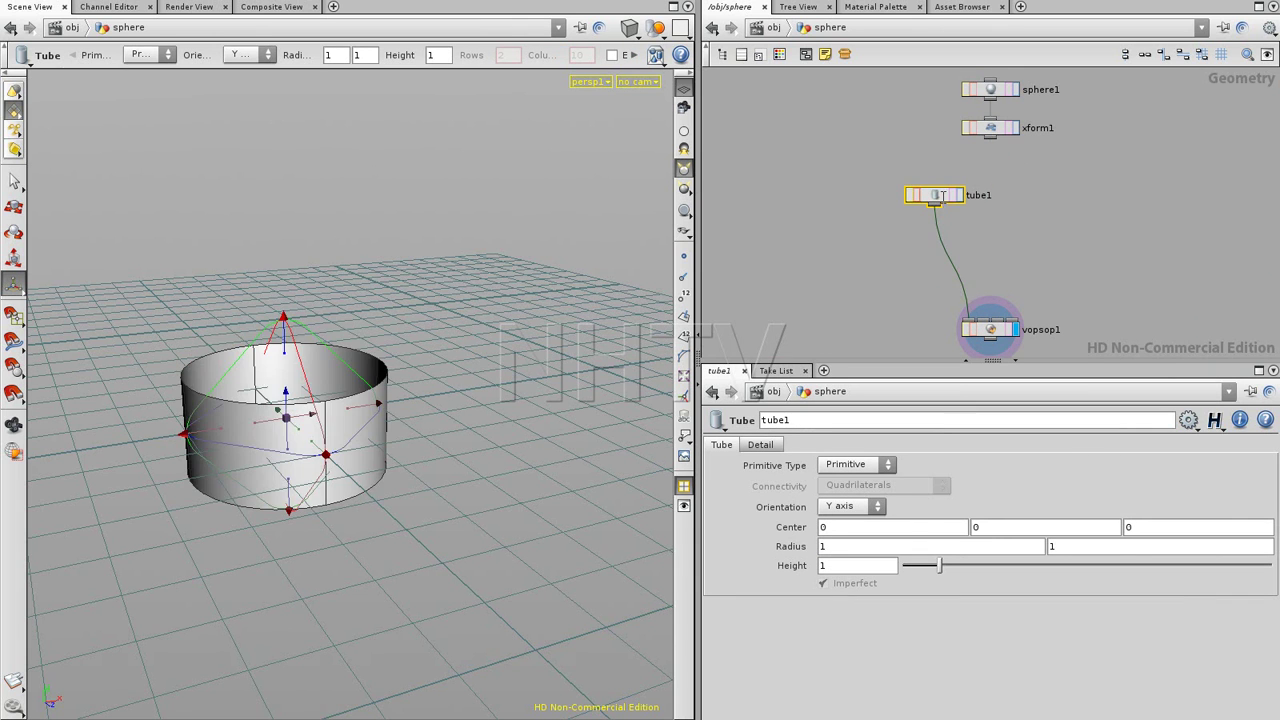
# Step: Make tube1 a Polygon tube with end caps, 12 rows and 20 columns
pyautogui.click(850, 466)
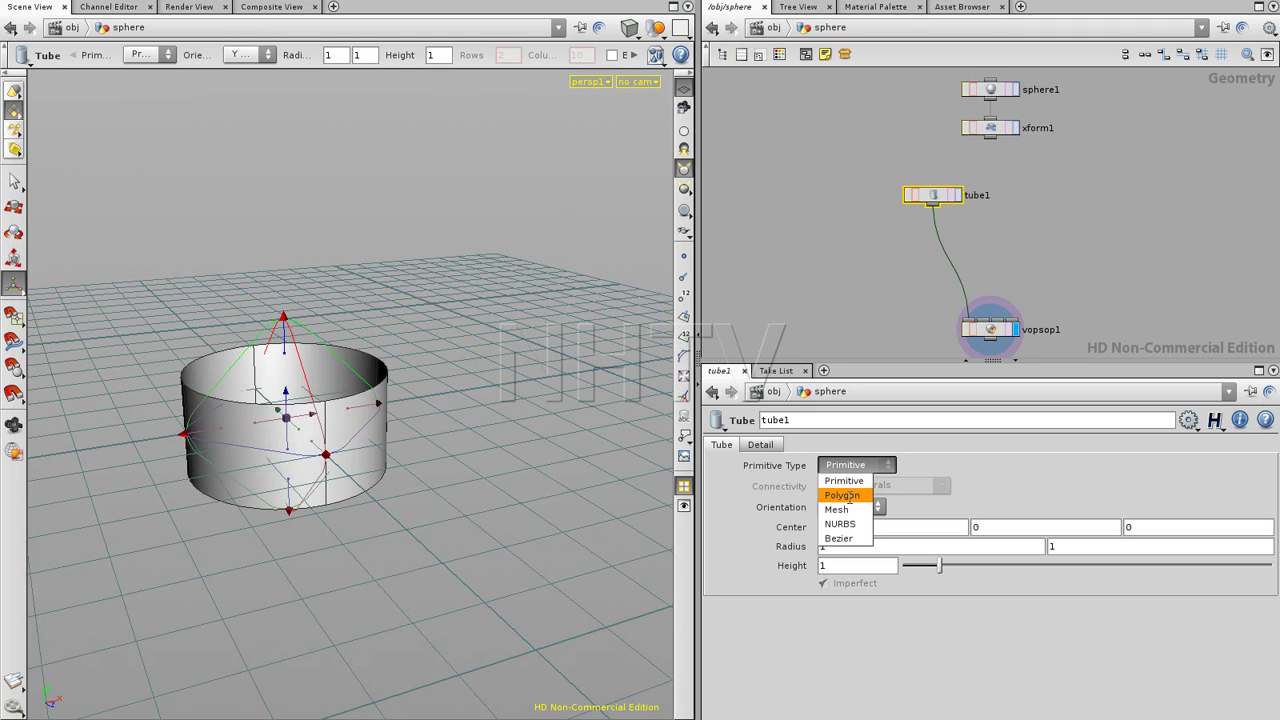
pyautogui.click(842, 495)
pyautogui.click(760, 444)
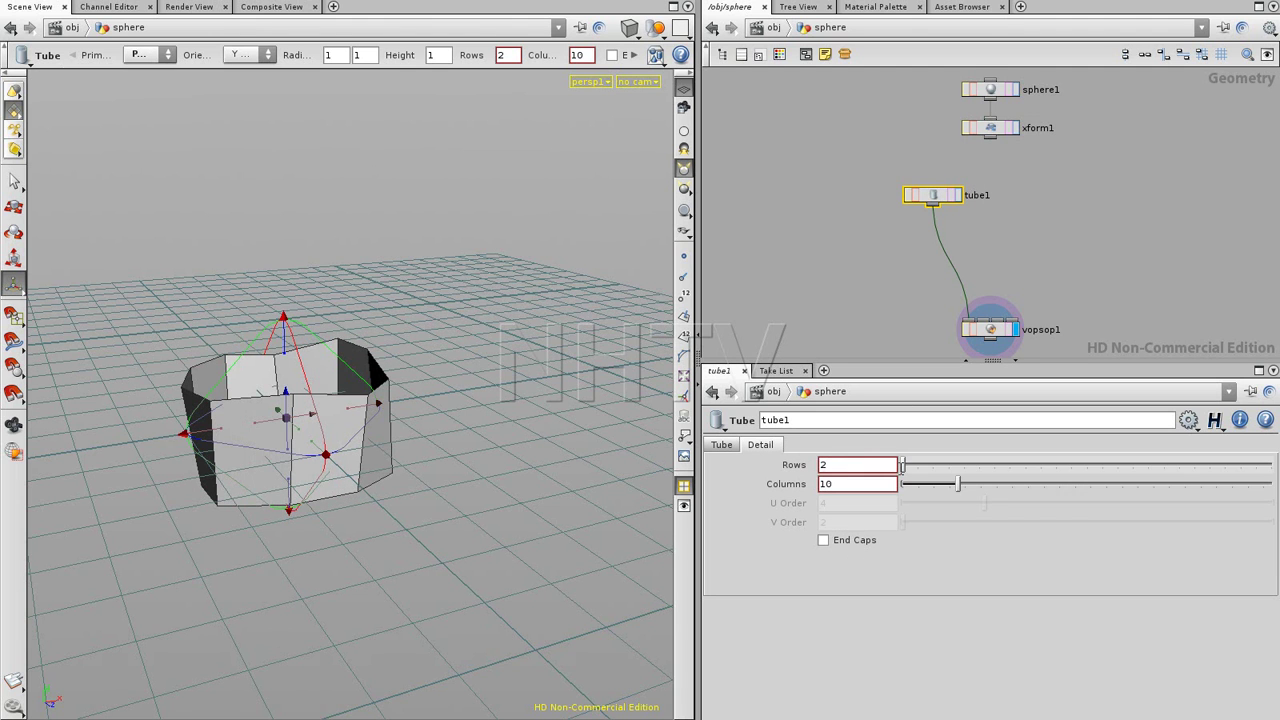
pyautogui.click(826, 540)
pyautogui.moveTo(904, 465); pyautogui.dragTo(1036, 484)
# Step: Set tube1's height to 7.11, inspect the displaced tube from the side, and select vopsop1
pyautogui.click(724, 444)
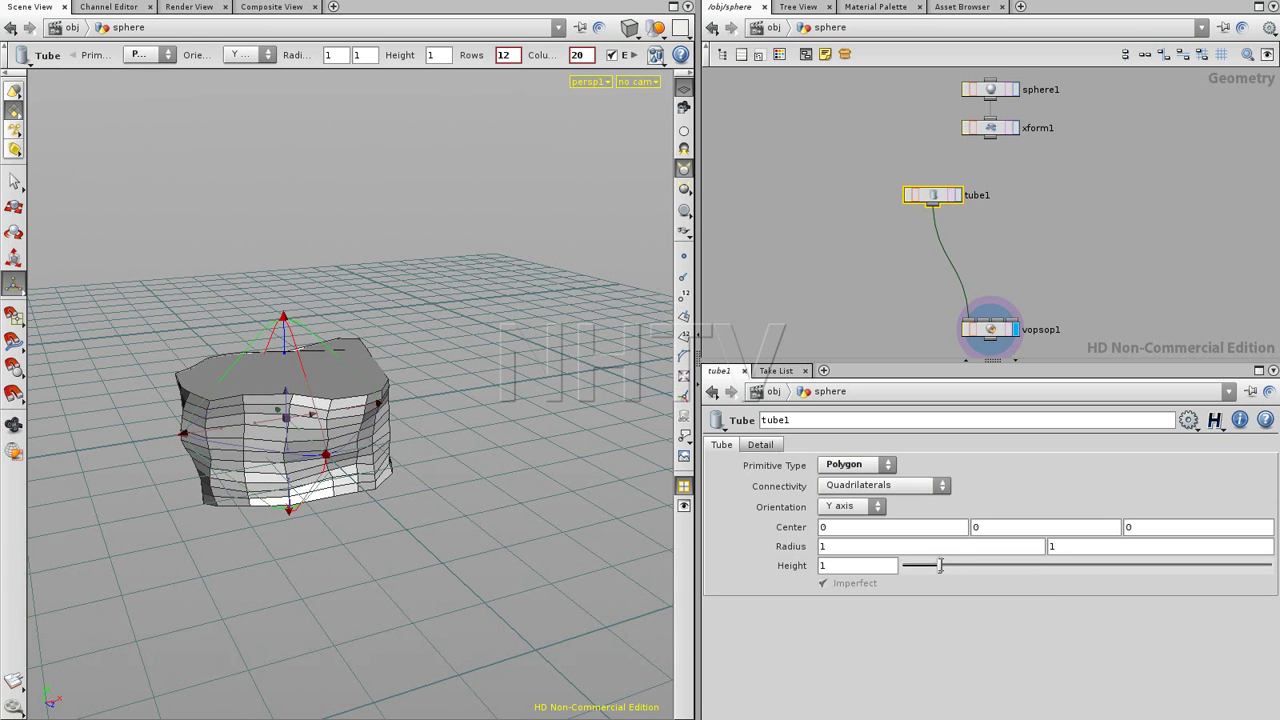
pyautogui.moveTo(939, 566); pyautogui.dragTo(1165, 566)
pyautogui.click(1091, 321)
pyautogui.keyDown('alt'); pyautogui.moveTo(311, 297); pyautogui.dragTo(526, 311); pyautogui.keyUp('alt')
pyautogui.keyDown('alt'); pyautogui.moveTo(526, 311); pyautogui.dragTo(251, 340, button='right'); pyautogui.keyUp('alt')
pyautogui.keyDown('alt'); pyautogui.moveTo(251, 340); pyautogui.dragTo(367, 368); pyautogui.keyUp('alt')
pyautogui.keyDown('alt'); pyautogui.moveTo(332, 395); pyautogui.dragTo(434, 383, button='right'); pyautogui.keyUp('alt')
pyautogui.keyDown('alt'); pyautogui.moveTo(434, 383); pyautogui.dragTo(411, 361); pyautogui.keyUp('alt')
pyautogui.press('Return')
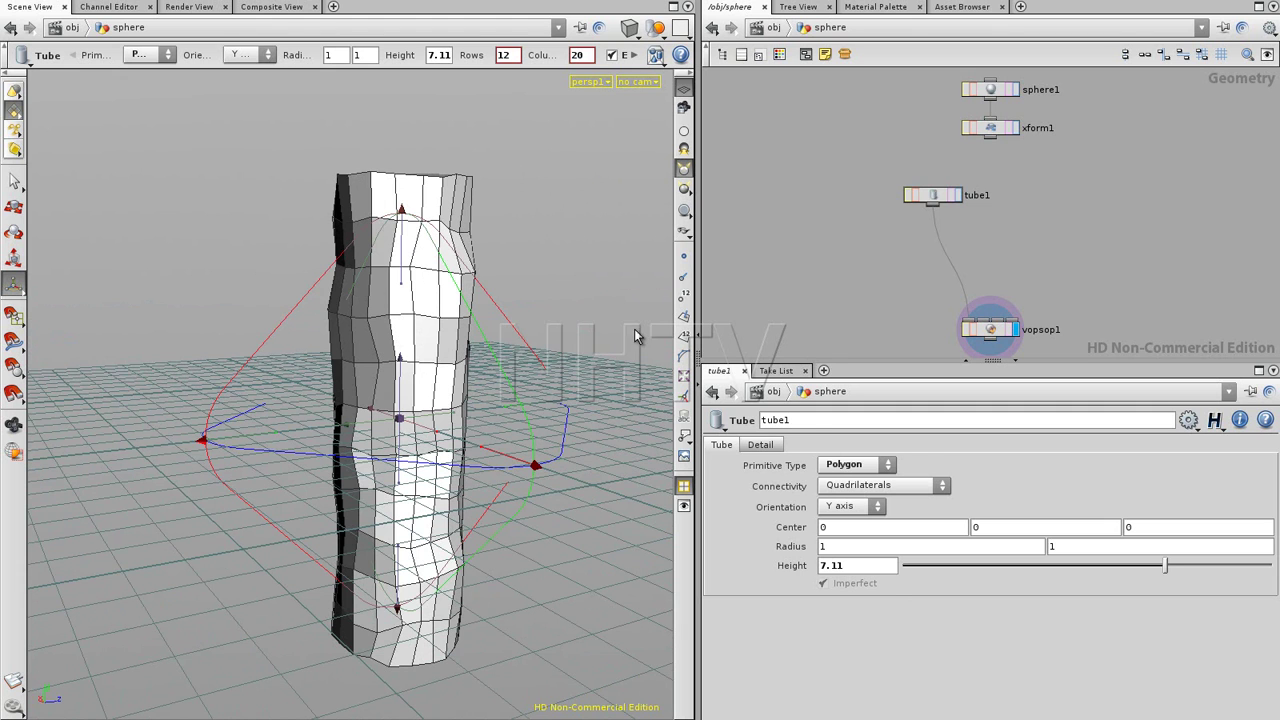
pyautogui.click(994, 333)
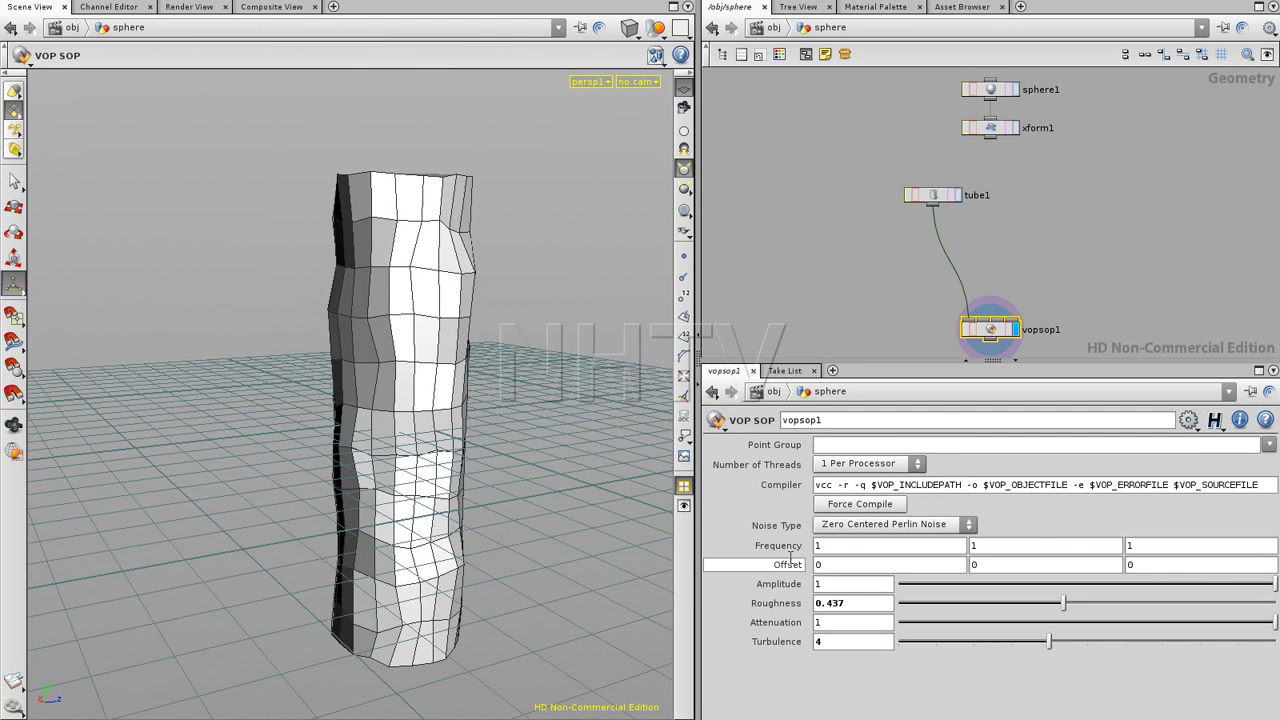
# Step: Set vopsop1's frequency to 0.4 on all axes, roughness to 0.352, turbulence to 6 and amplitude to 2.2
pyautogui.moveTo(792, 546); pyautogui.dragTo(735, 548, button='middle')
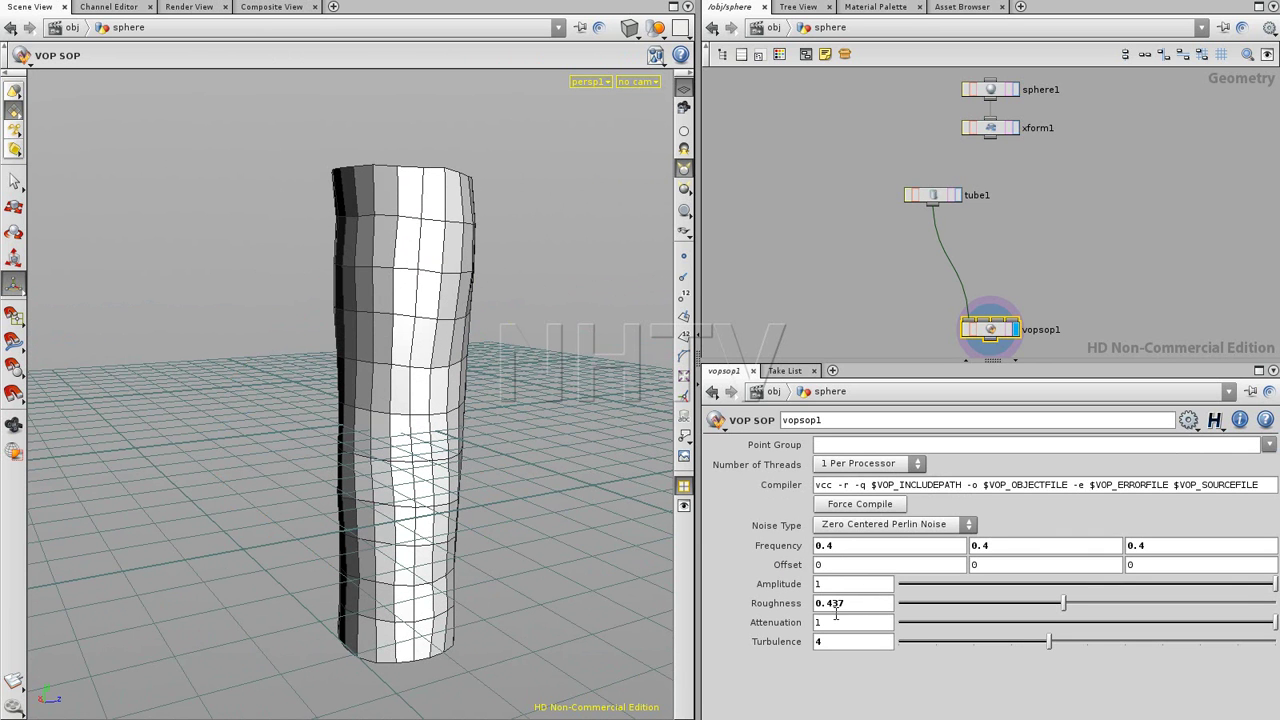
pyautogui.moveTo(1063, 603); pyautogui.dragTo(1125, 643)
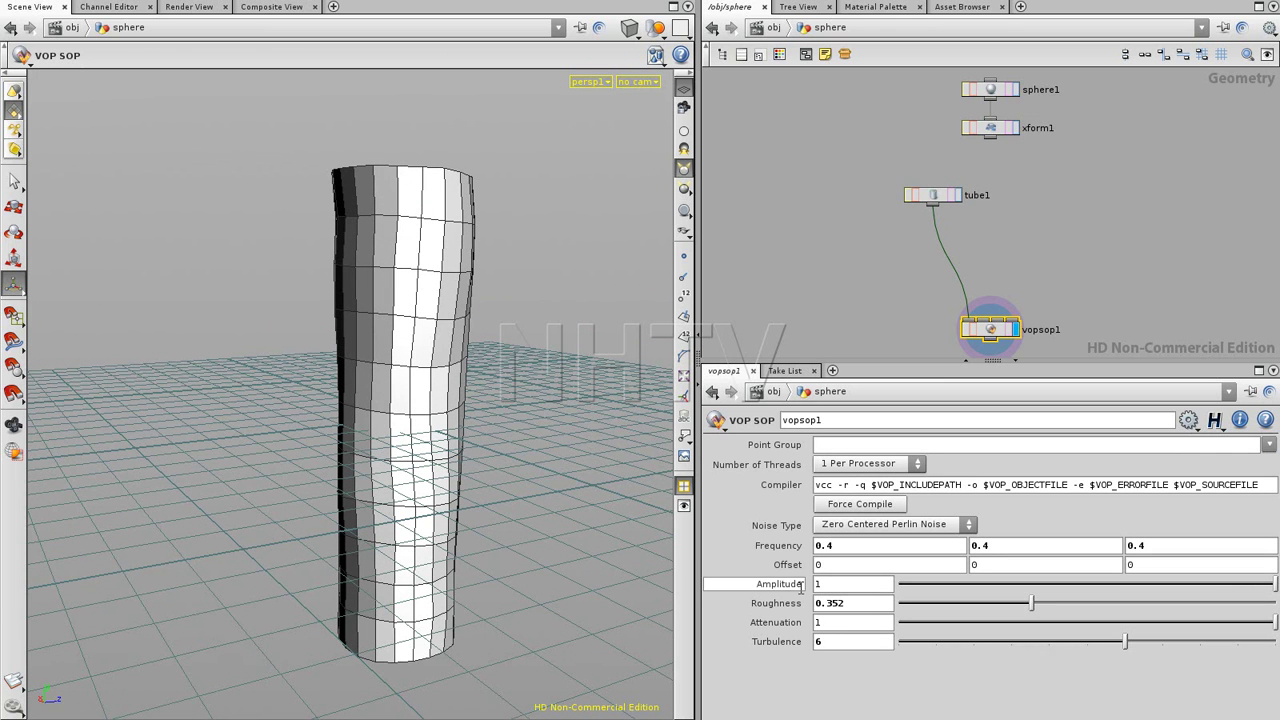
pyautogui.moveTo(797, 585); pyautogui.dragTo(890, 567, button='middle')
# Step: Shift the noise pattern on the tube by setting vopsop1's offset to 90 on all three axes
pyautogui.press('Escape')
pyautogui.moveTo(399, 338); pyautogui.dragTo(480, 380)
pyautogui.press('Return')
pyautogui.moveTo(787, 564); pyautogui.dragTo(872, 508, button='middle')
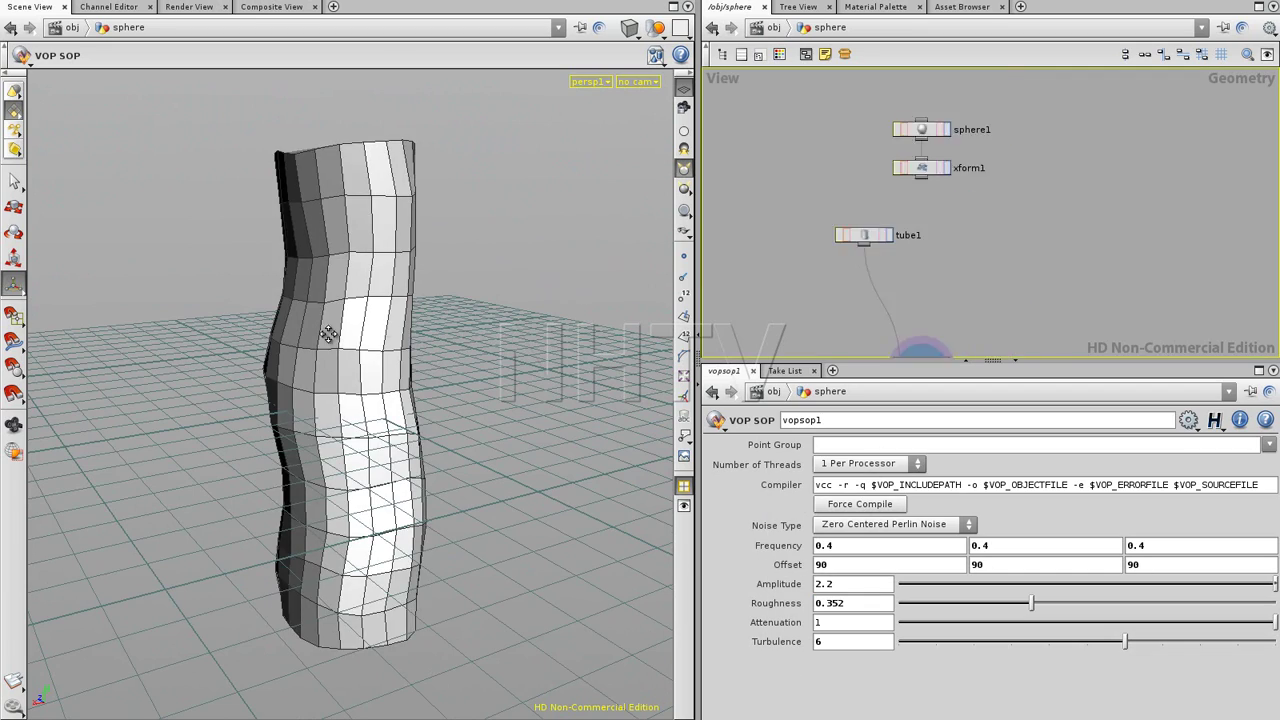
# Step: Lower vopsop1's frequency to 0.2 on all three axes and inspect the tube's bends from several sides
pyautogui.press('Escape')
pyautogui.moveTo(457, 311); pyautogui.dragTo(490, 313)
pyautogui.moveTo(790, 545); pyautogui.dragTo(771, 547, button='middle')
pyautogui.keyDown('alt'); pyautogui.moveTo(361, 303); pyautogui.dragTo(444, 324); pyautogui.keyUp('alt')
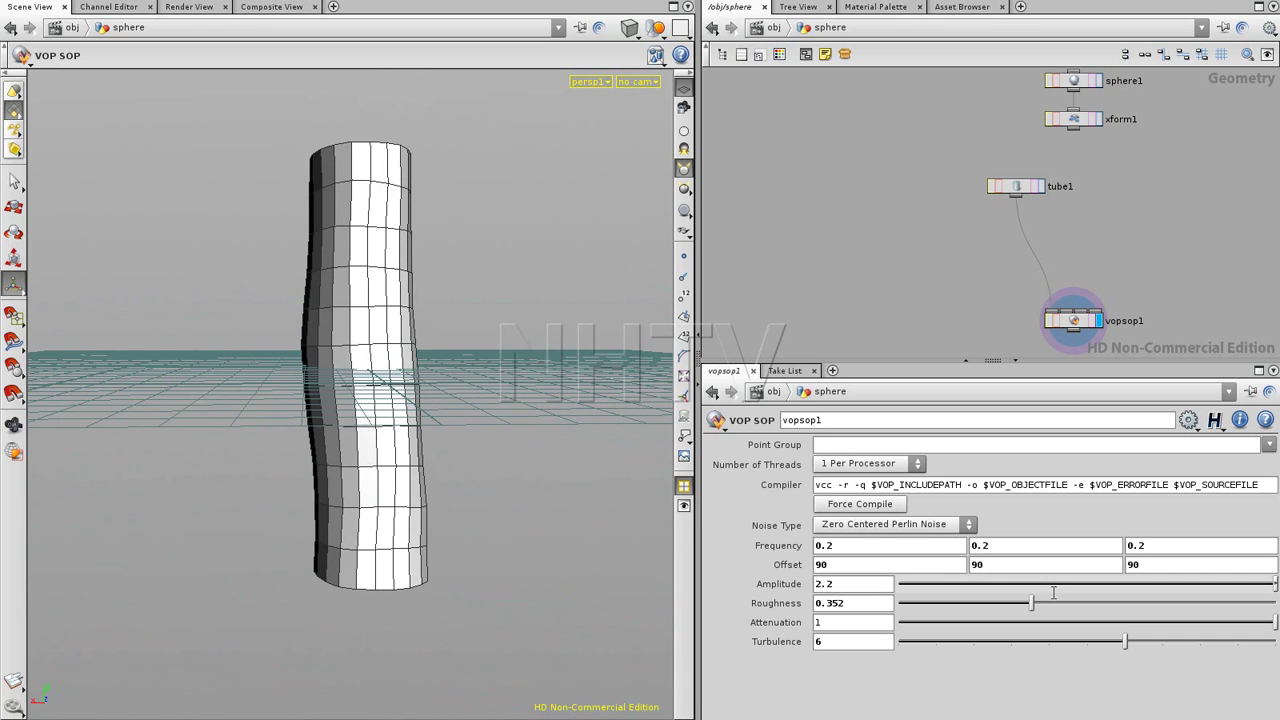
pyautogui.keyDown('alt'); pyautogui.moveTo(449, 420); pyautogui.dragTo(540, 392); pyautogui.keyUp('alt')
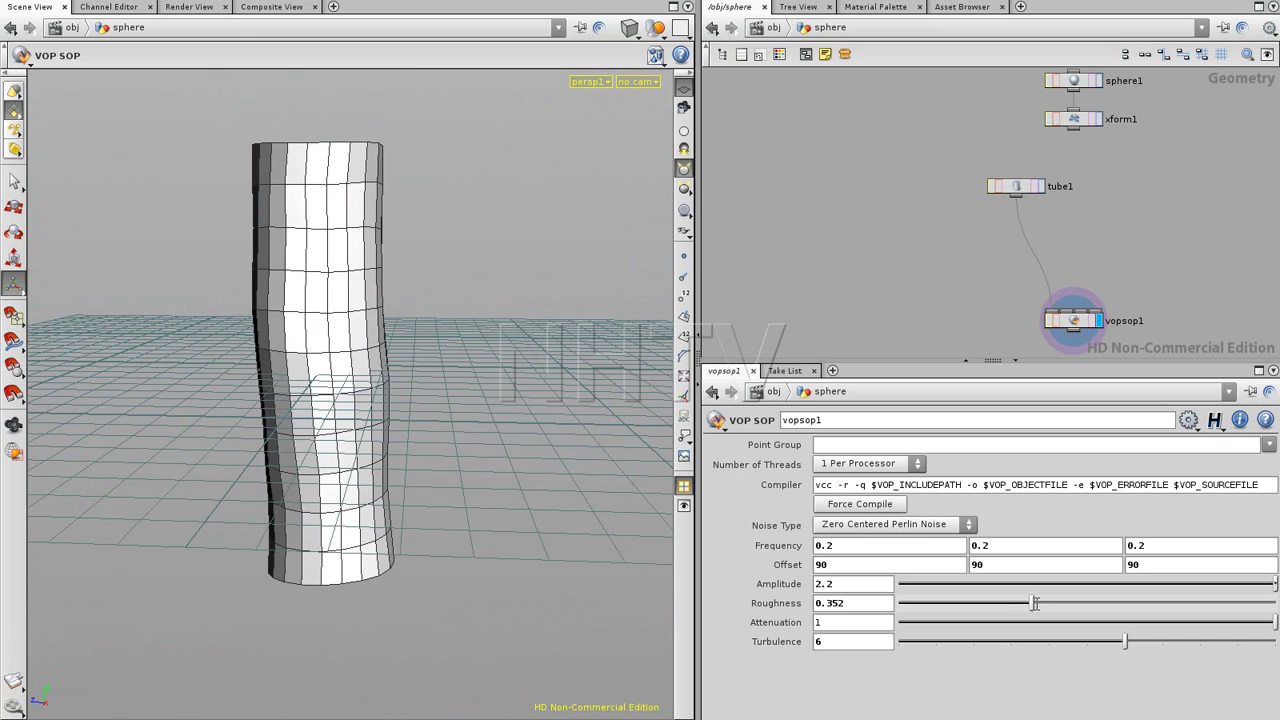
# Step: Set vopsop1's turbulence to 9 and roughness to 0.391, and move the node directly beneath tube1
pyautogui.moveTo(1126, 641); pyautogui.dragTo(1238, 641)
pyautogui.moveTo(1034, 603)
pyautogui.mouseDown()
pyautogui.moveTo(1062, 600)
pyautogui.moveTo(1044, 602)
pyautogui.mouseUp()
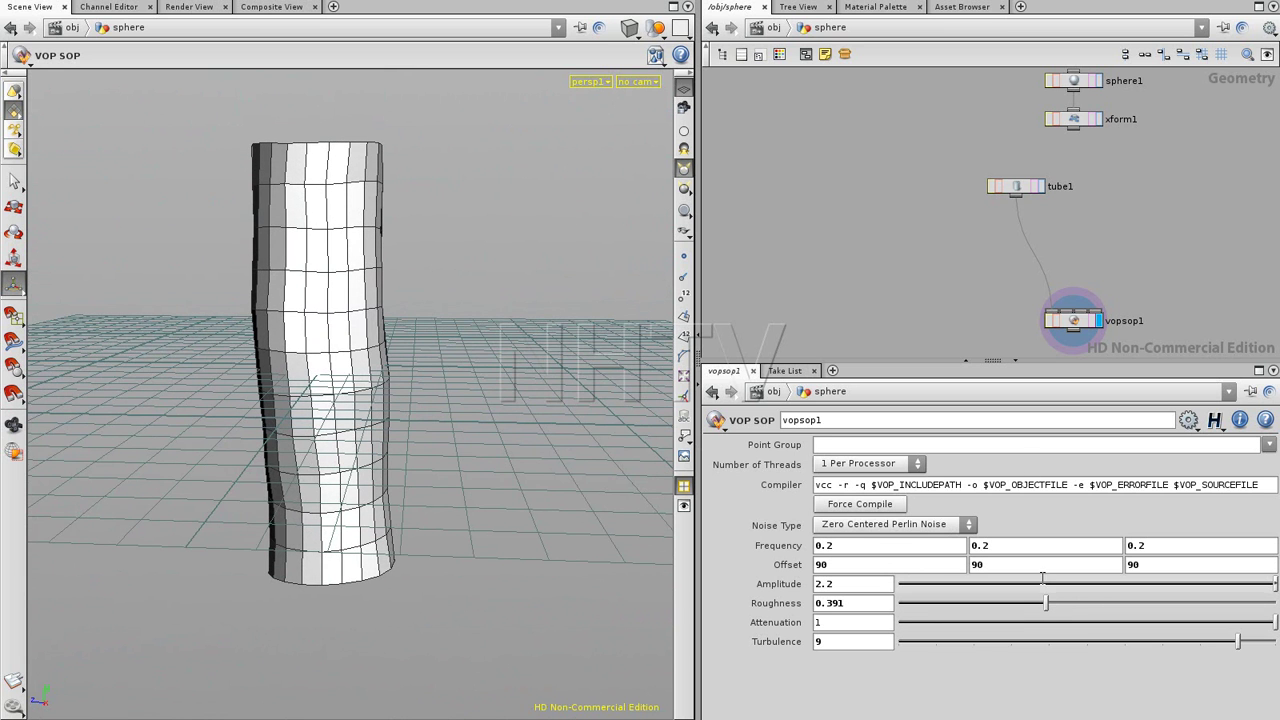
pyautogui.moveTo(374, 268); pyautogui.dragTo(326, 268)
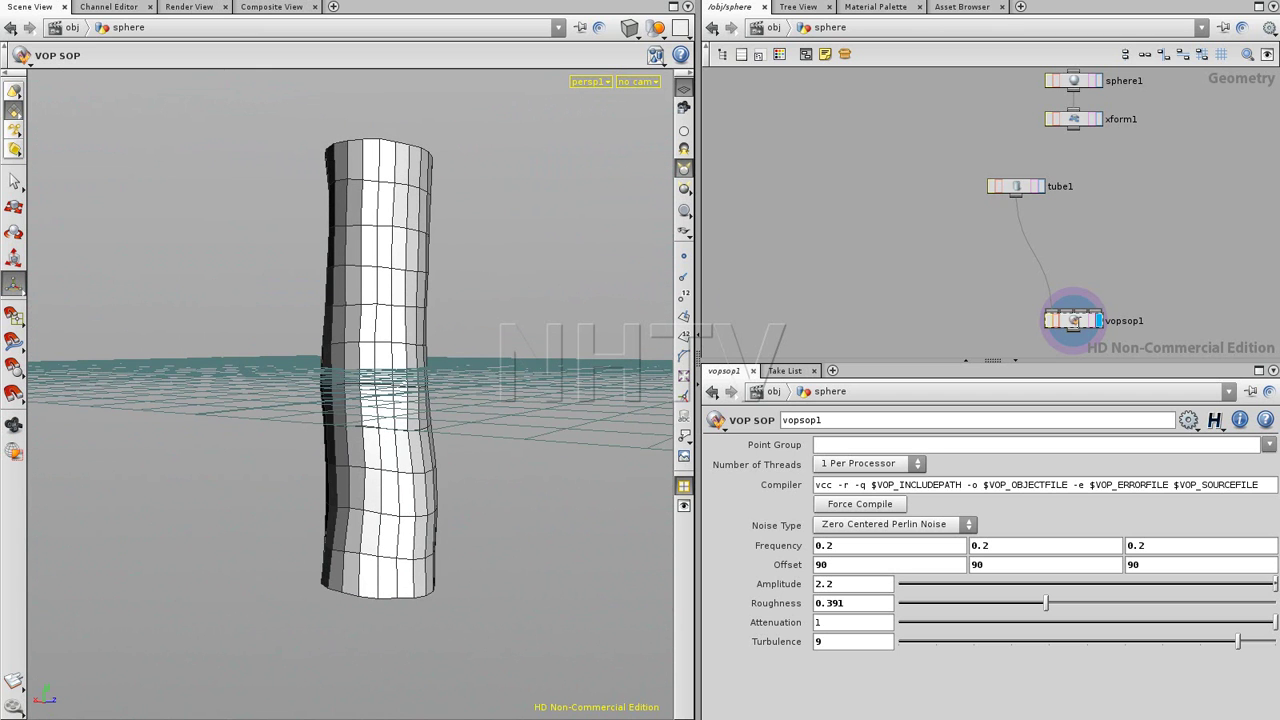
pyautogui.moveTo(1021, 313); pyautogui.dragTo(1019, 311)
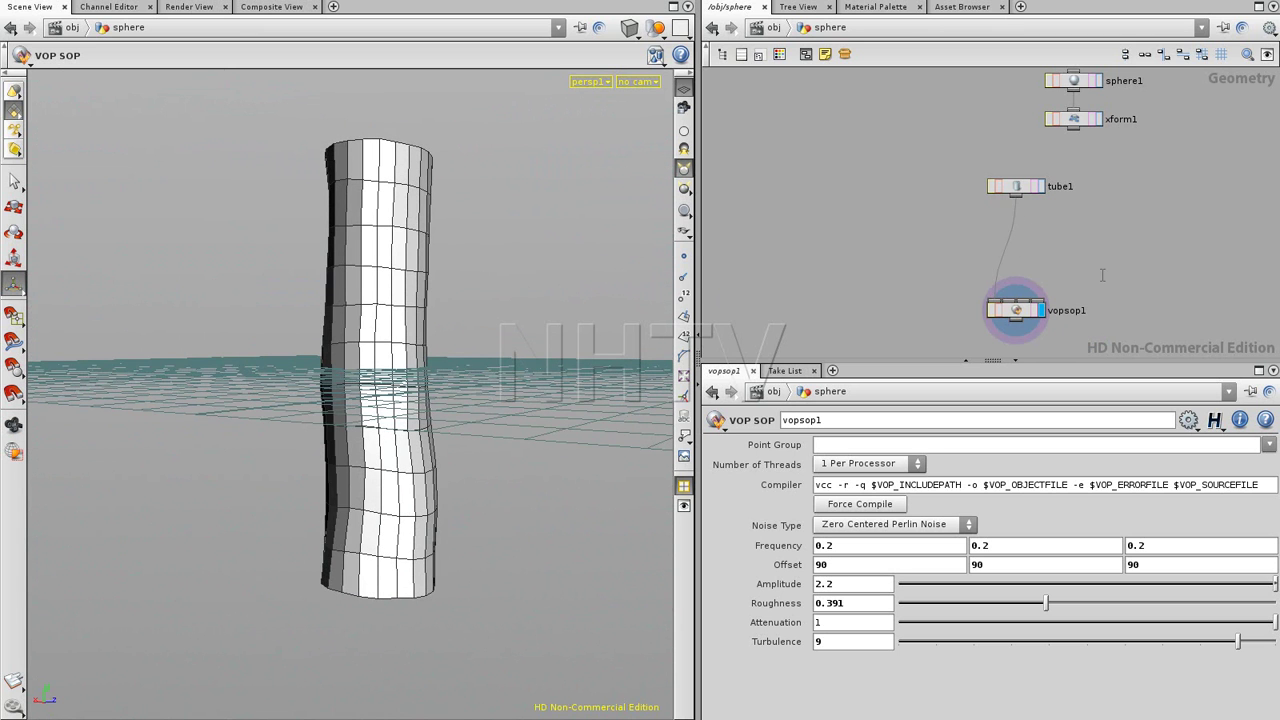